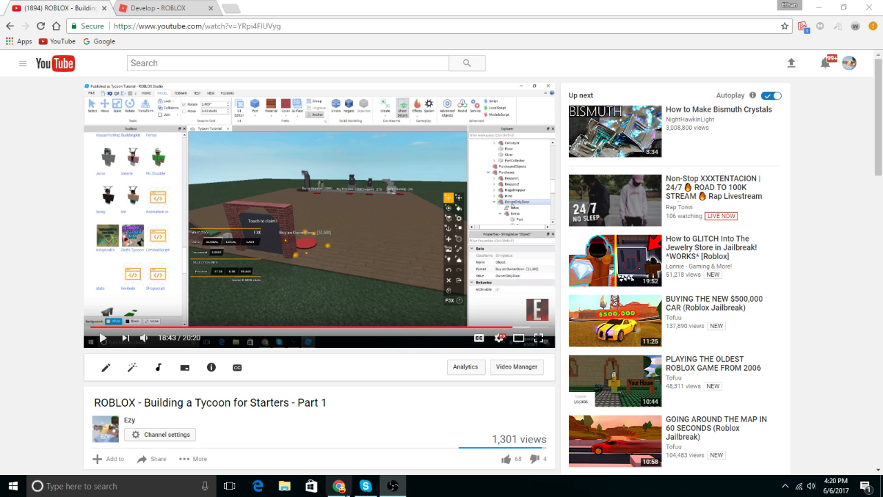
Step: Open the Tycoon Tutorial place for editing from the ROBLOX Develop page
click(157, 8)
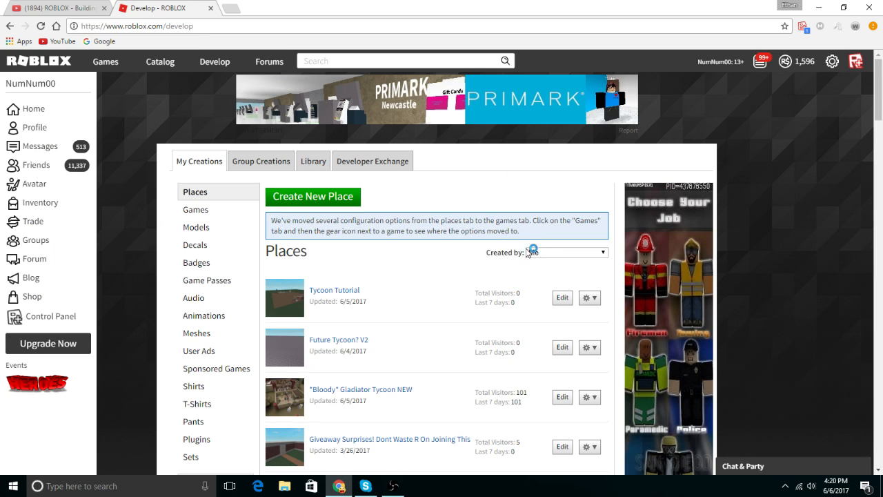
click(560, 298)
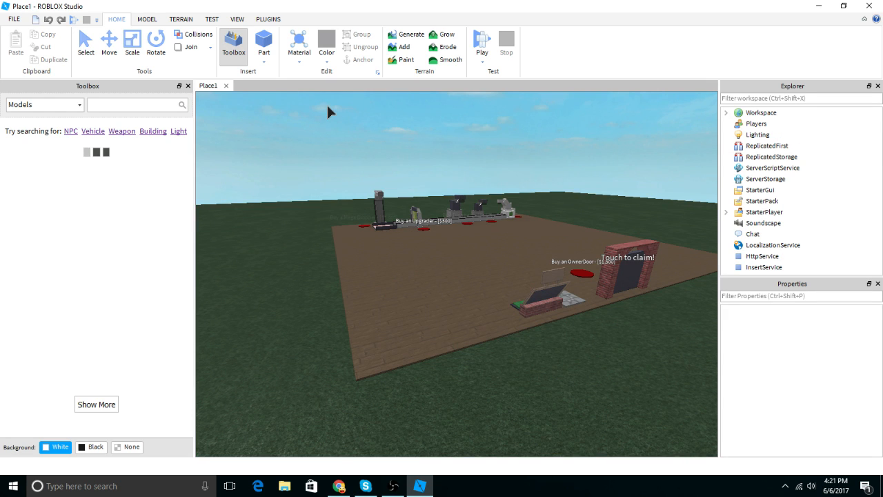
Step: Examine the tycoon entrance and the OwnerDoor purchase button in front of it
scroll(523, 248, up, 7)
right_drag(301, 235, 471, 275)
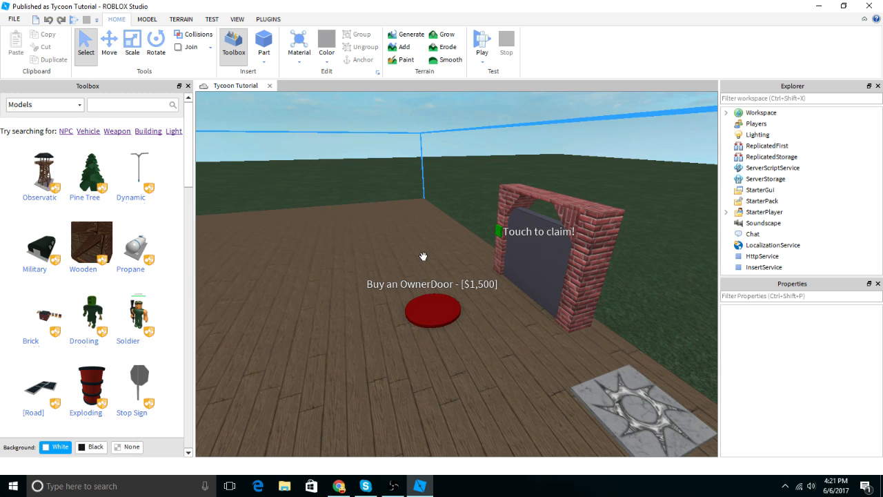
scroll(453, 207, up, 4)
right_drag(451, 204, 493, 363)
key(a)
key(w)
key(w)
right_drag(469, 218, 415, 219)
key(w)
right_drag(398, 188, 397, 187)
right_drag(447, 265, 535, 239)
key(w)
scroll(537, 227, down, 2)
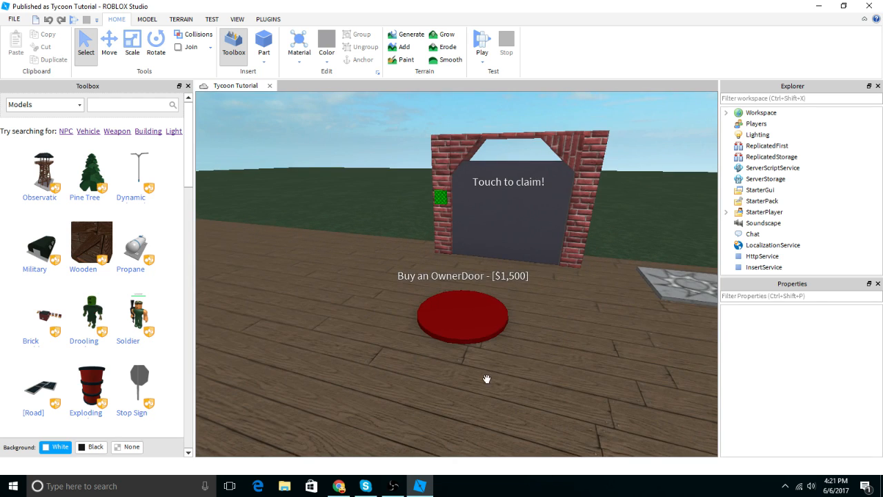
right_drag(429, 255, 437, 226)
scroll(442, 214, down, 2)
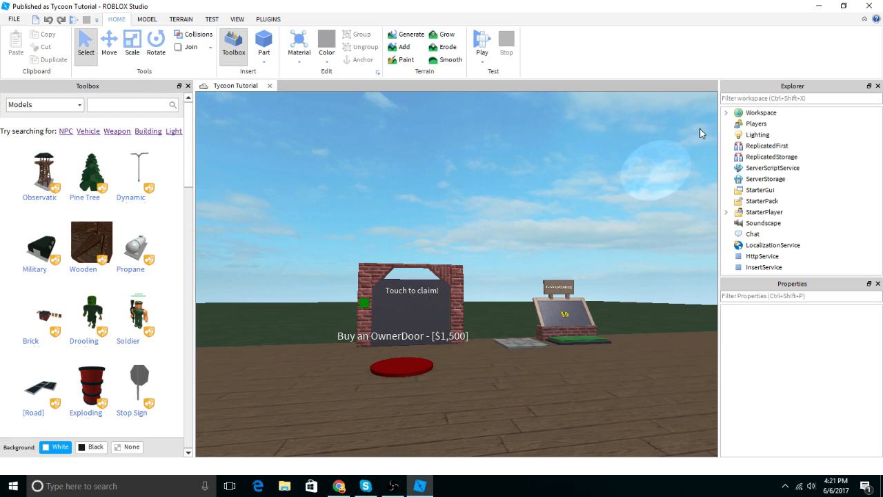
Step: Expand Zednov's Tycoon Kit to the Ezy Army Shop's Buttons group and select the Buy an OwnerDoor model
click(727, 114)
click(737, 146)
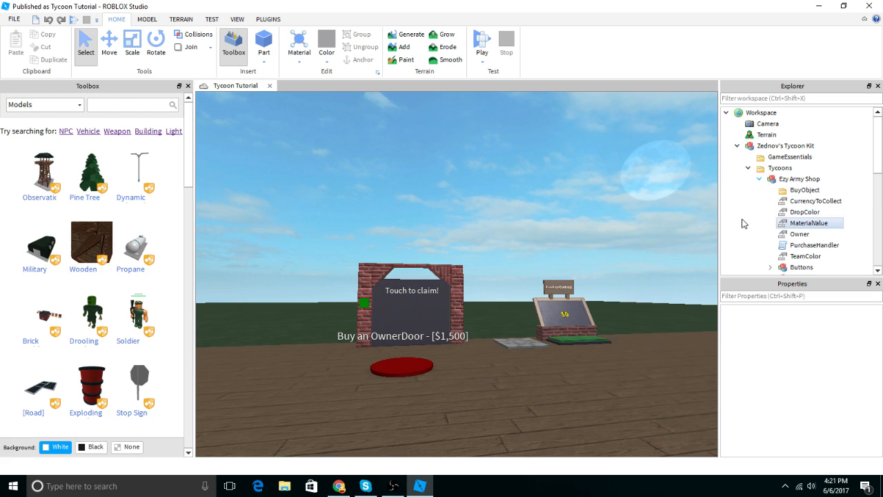
scroll(832, 205, down, 2)
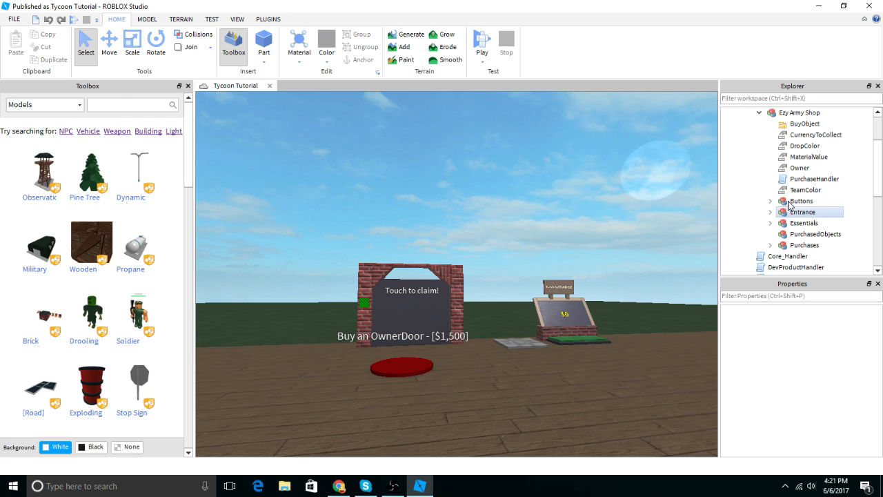
scroll(794, 215, down, 2)
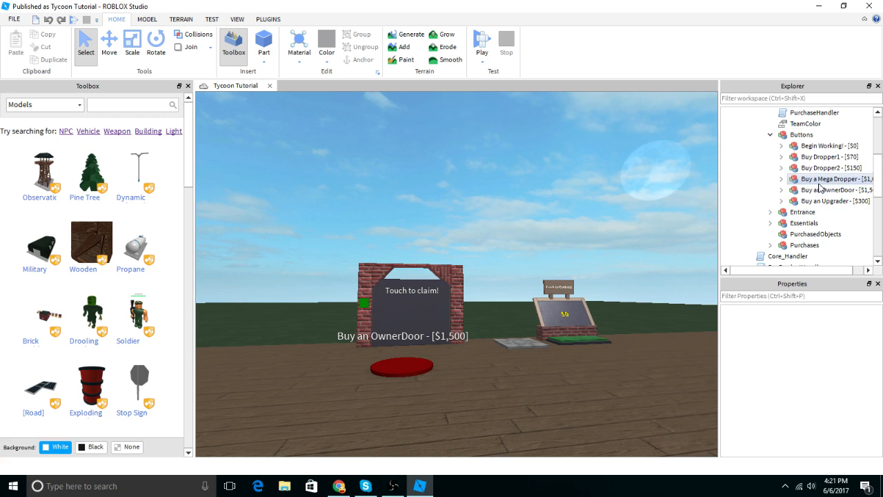
click(811, 191)
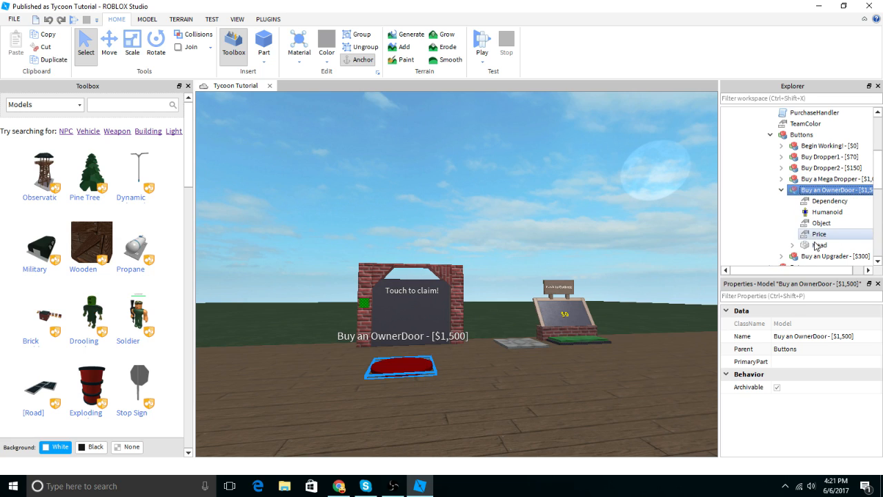
Step: Inspect the Head, Price, Humanoid and Dependency objects inside the Buy an OwnerDoor model
double_click(816, 245)
scroll(816, 235, down, 1)
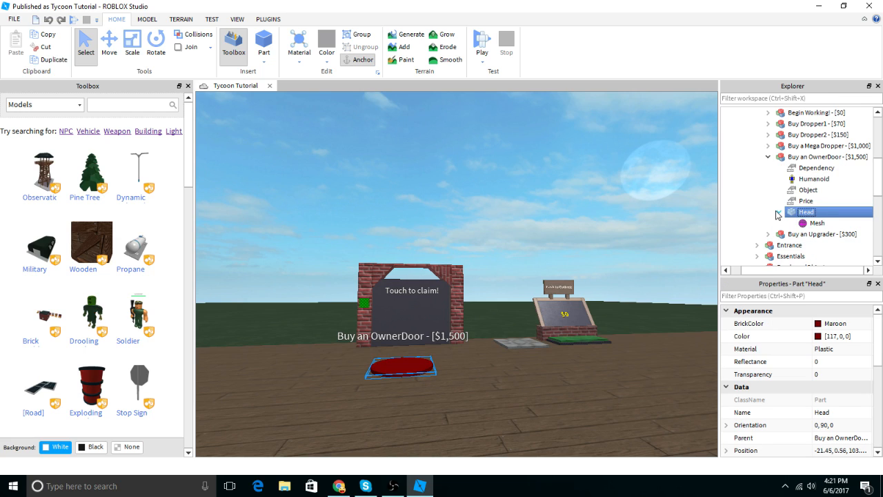
click(804, 191)
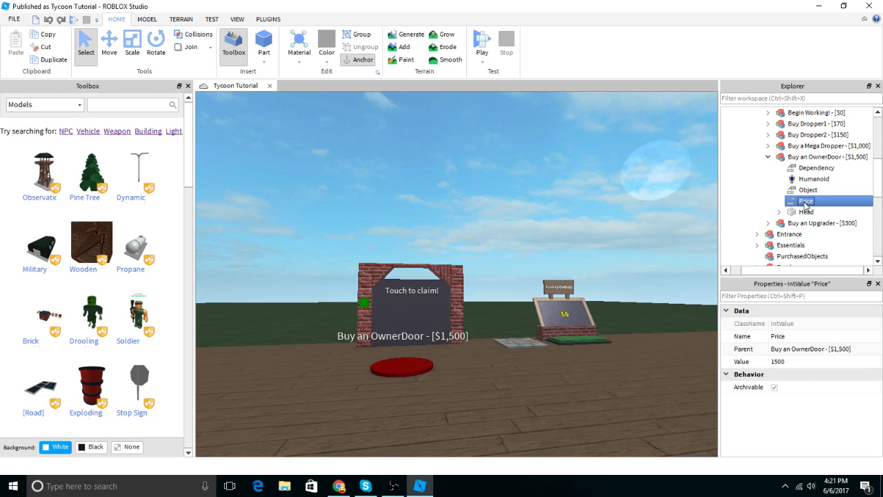
click(811, 181)
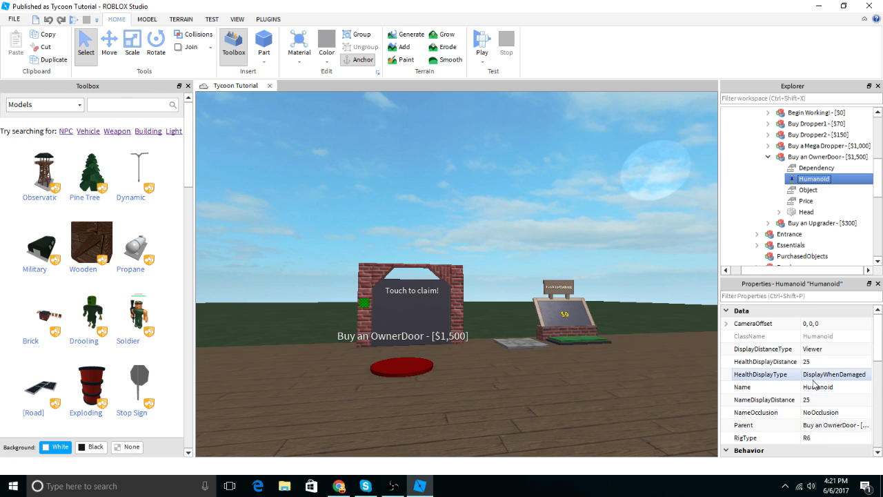
scroll(809, 378, down, 6)
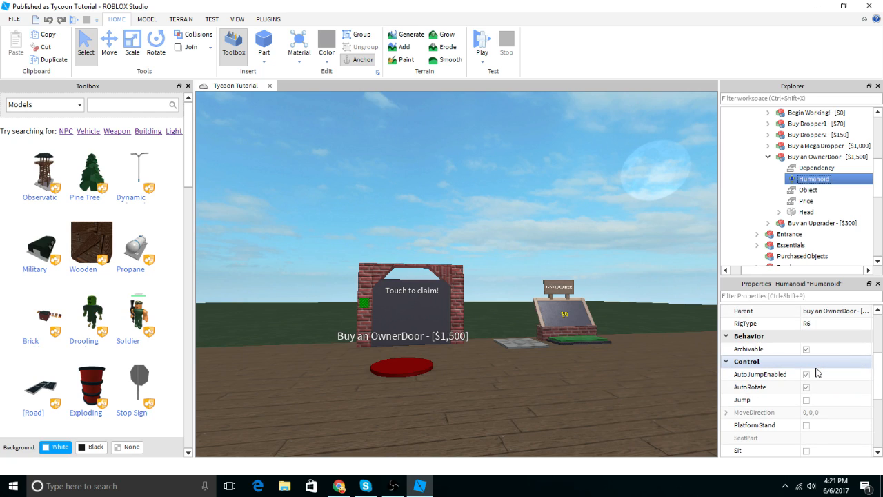
scroll(818, 366, up, 6)
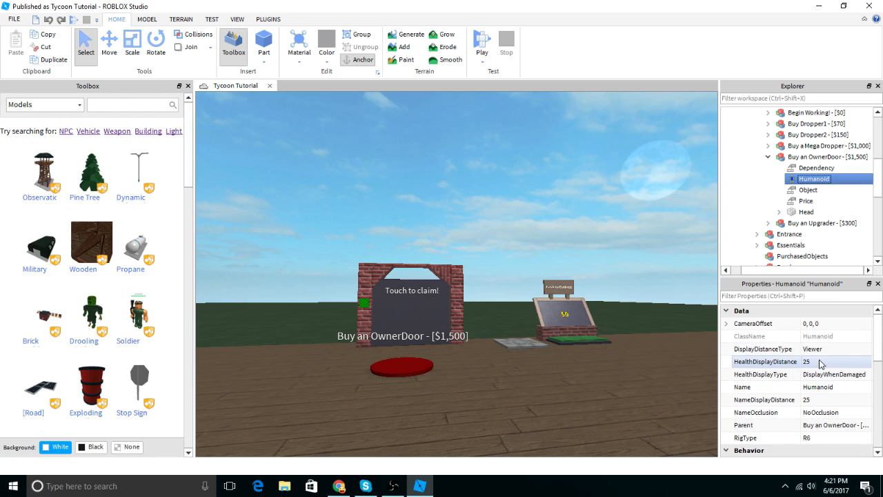
click(833, 169)
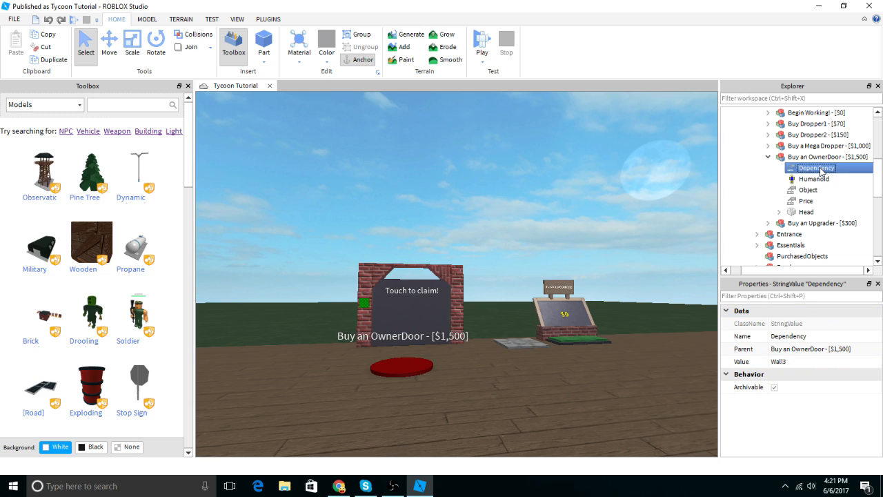
Step: Examine the droppers and their purchase buttons along the conveyor, and look back at the owner door entrance
right_drag(582, 128, 650, 168)
key(w)
key(w)
key(w)
key(w)
key(s)
key(w)
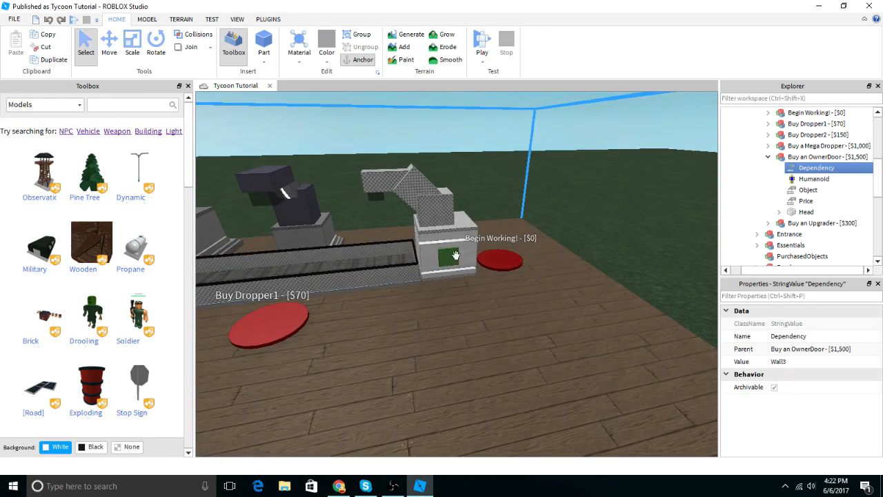
key(s)
scroll(809, 218, down, 2)
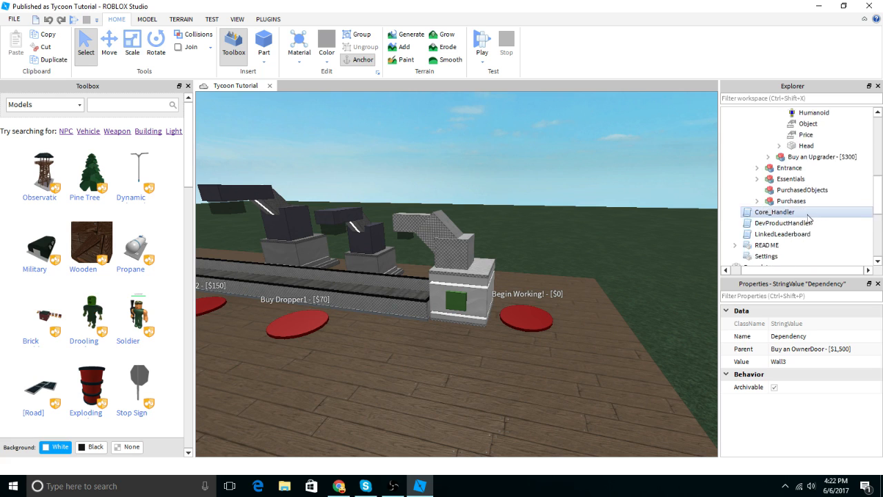
scroll(809, 218, down, 1)
scroll(802, 207, up, 3)
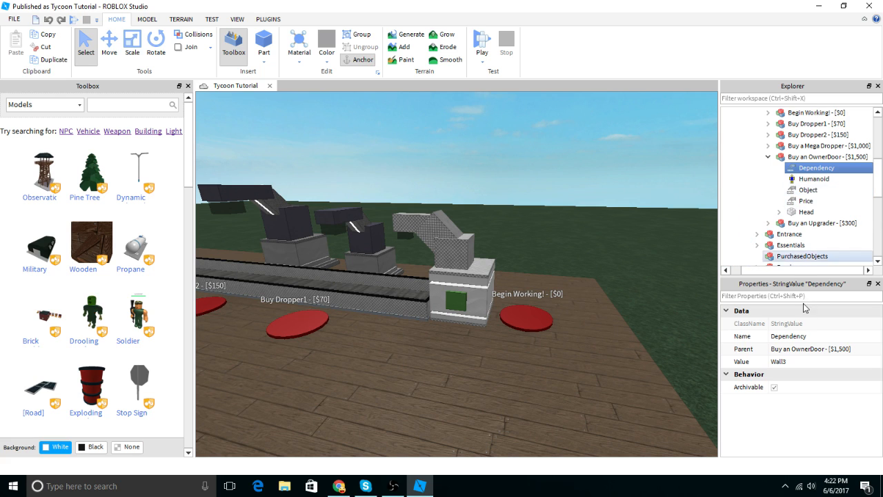
right_drag(506, 212, 501, 212)
key(w)
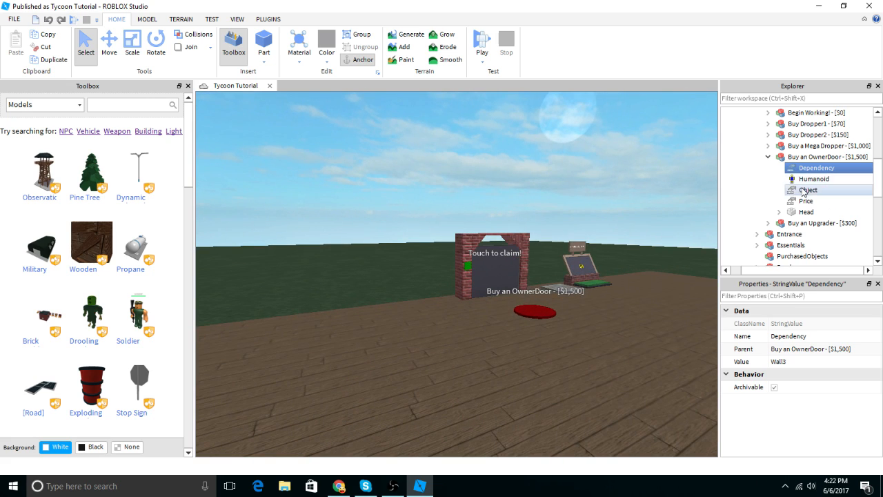
Step: Set the OwnerDoor button's Dependency value to MegaDropper, matching the model name in the Purchases group
scroll(802, 226, down, 1)
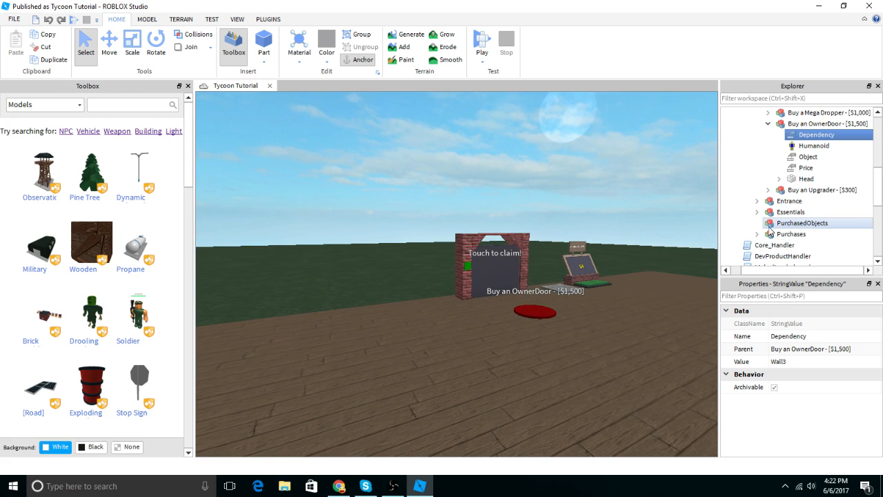
scroll(800, 228, down, 2)
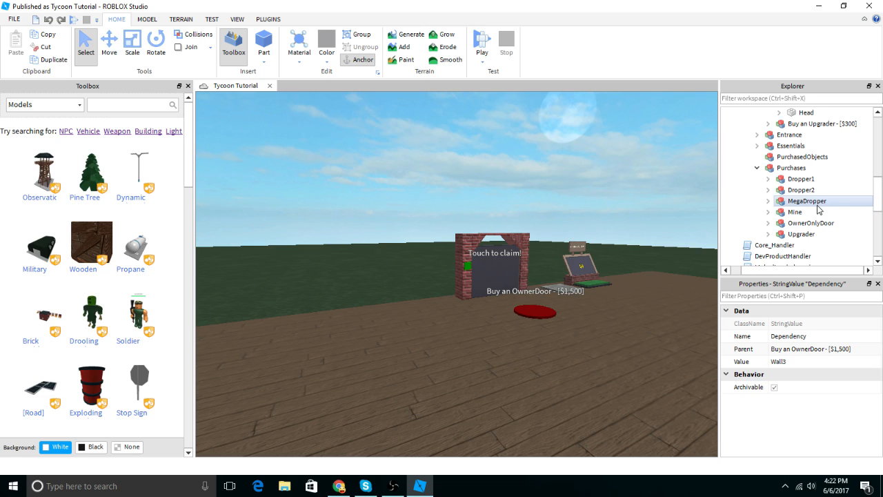
scroll(820, 203, up, 3)
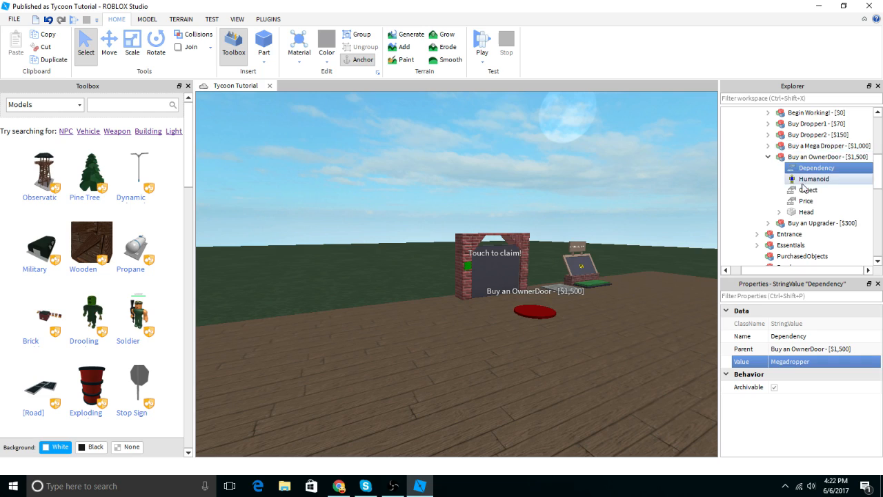
scroll(802, 187, down, 2)
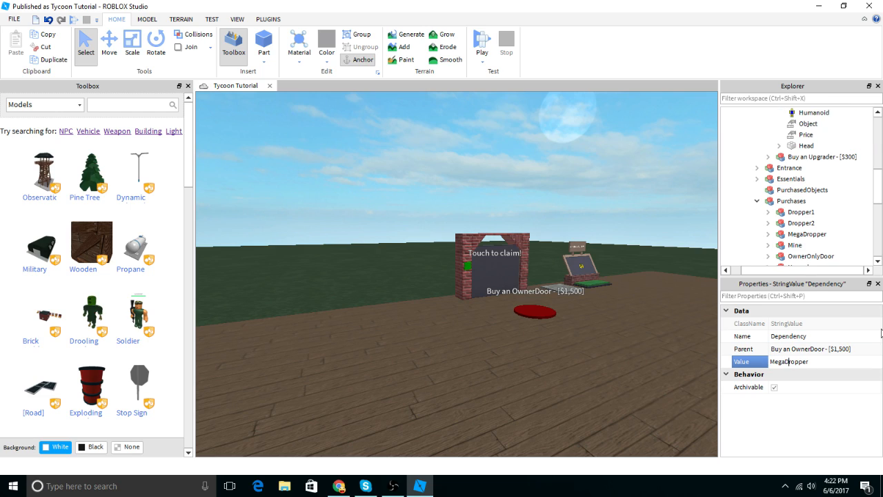
click(407, 178)
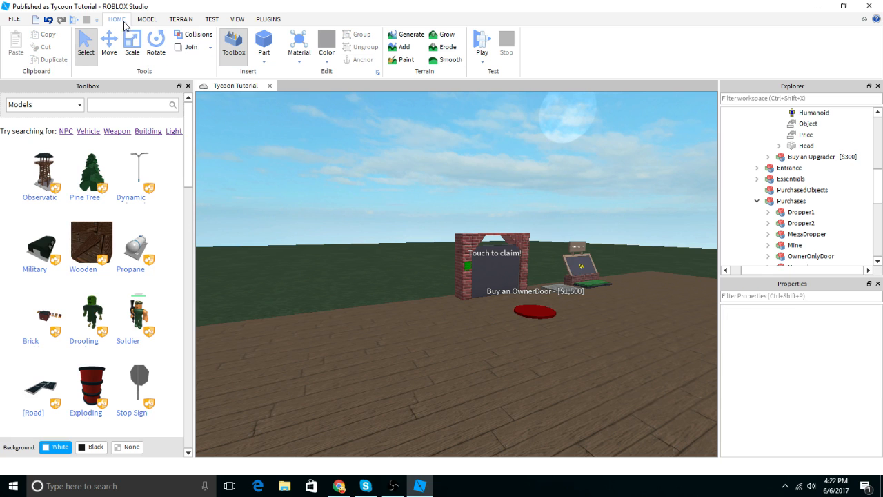
Step: Start a play test and walk the character through the entrance to claim the tycoon
click(74, 21)
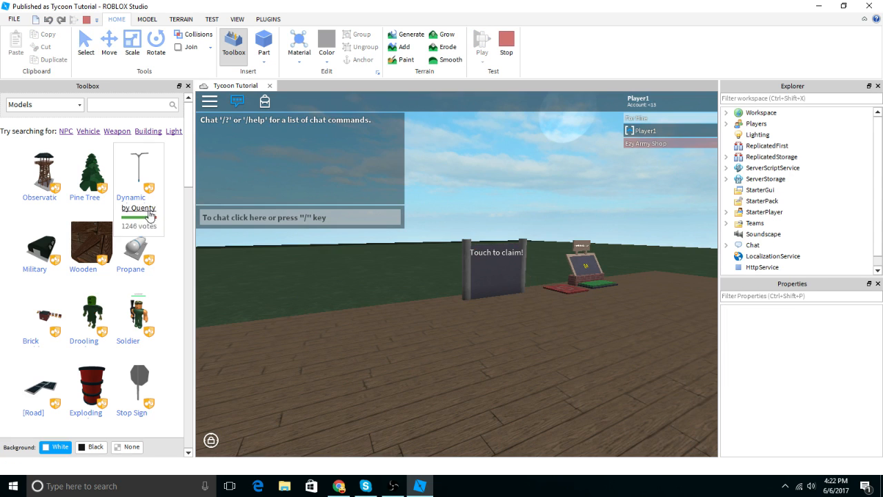
right_drag(349, 293, 428, 266)
key(w)
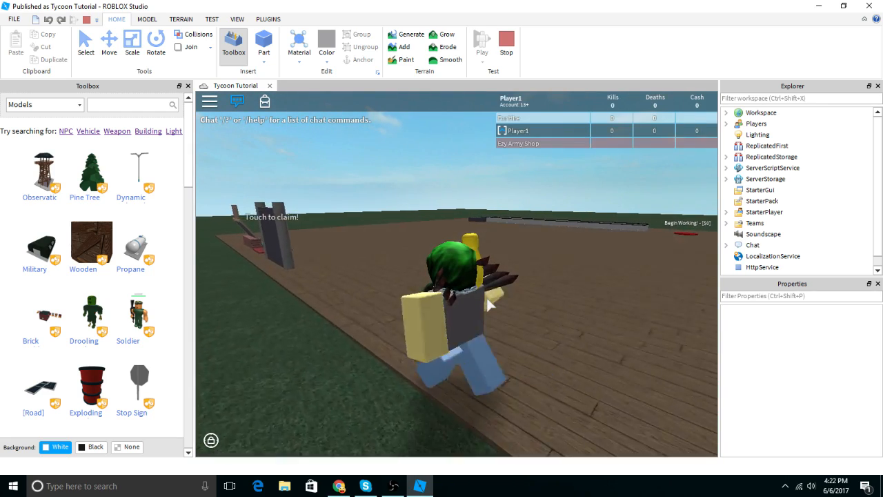
right_drag(490, 306, 481, 315)
key(a)
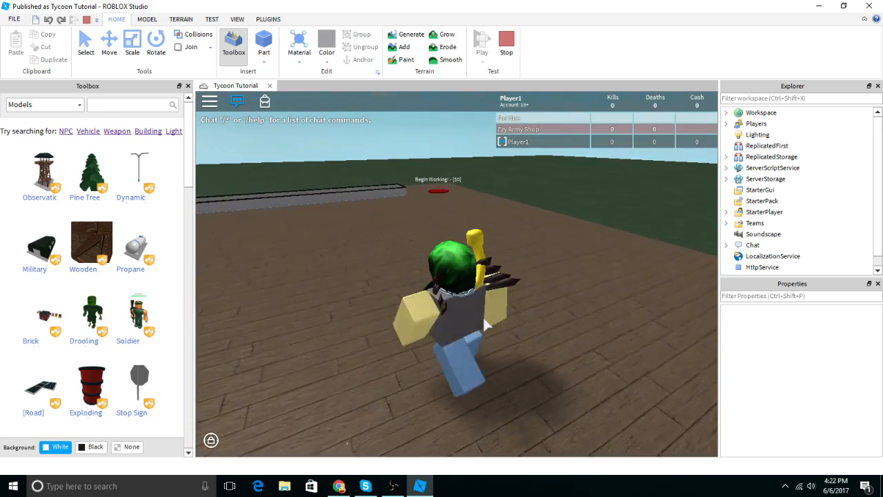
Step: Walk onto the Begin Working! button to activate the first dropper
key(w)
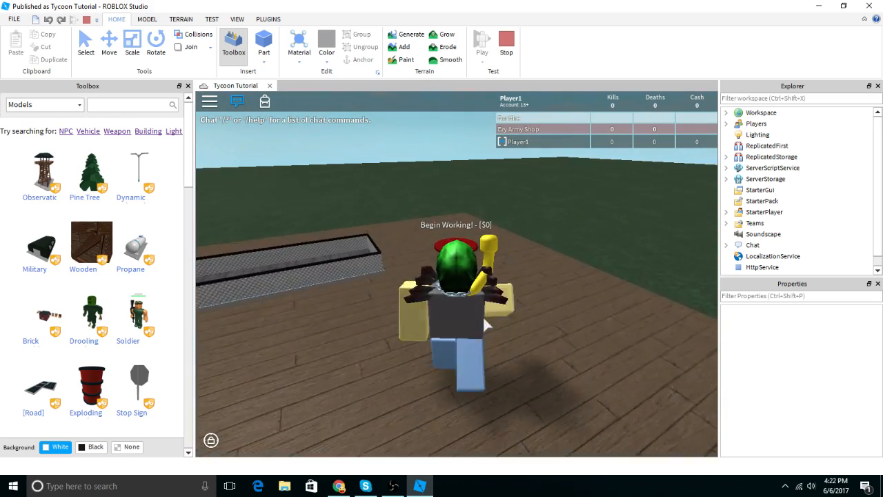
key(w)
right_drag(483, 316, 516, 316)
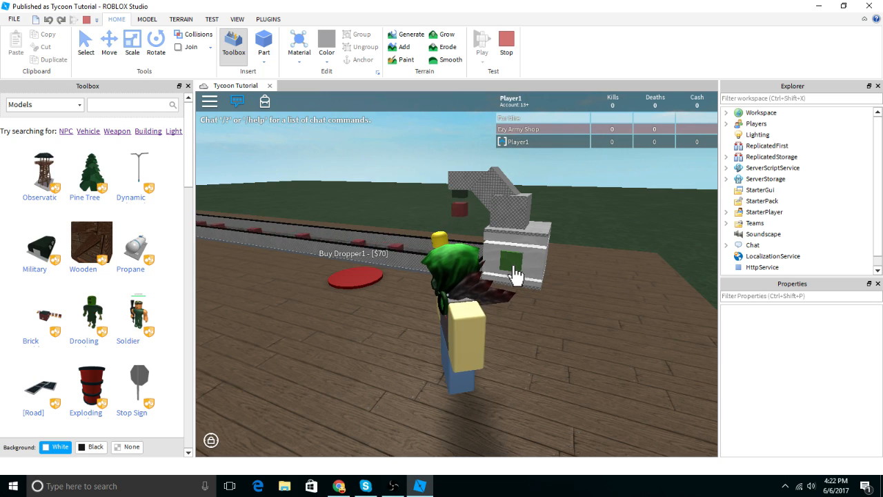
Step: Walk the character to the cash collector and collect the tycoon's earnings
key(a)
key(w)
right_drag(515, 269, 497, 247)
key(a)
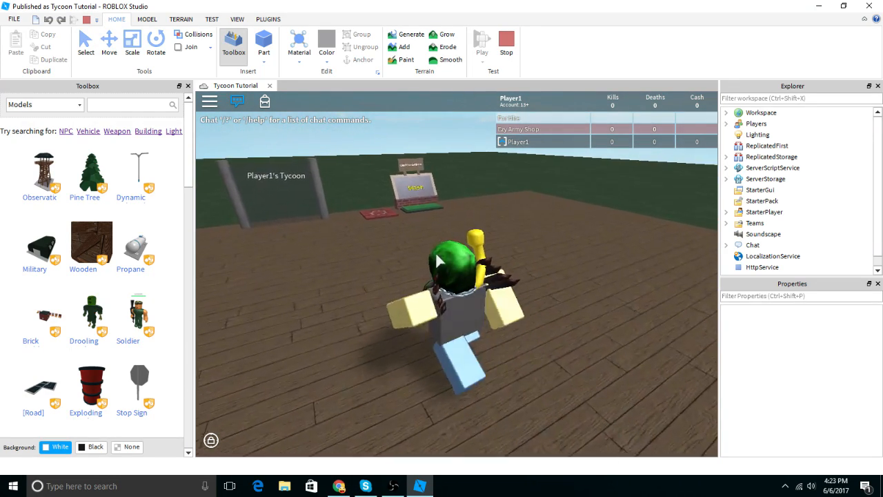
right_drag(495, 256, 494, 255)
right_drag(392, 191, 364, 193)
Step: Buy the remaining droppers and the upgrader along the conveyor, ending with the Mega Dropper
key(d)
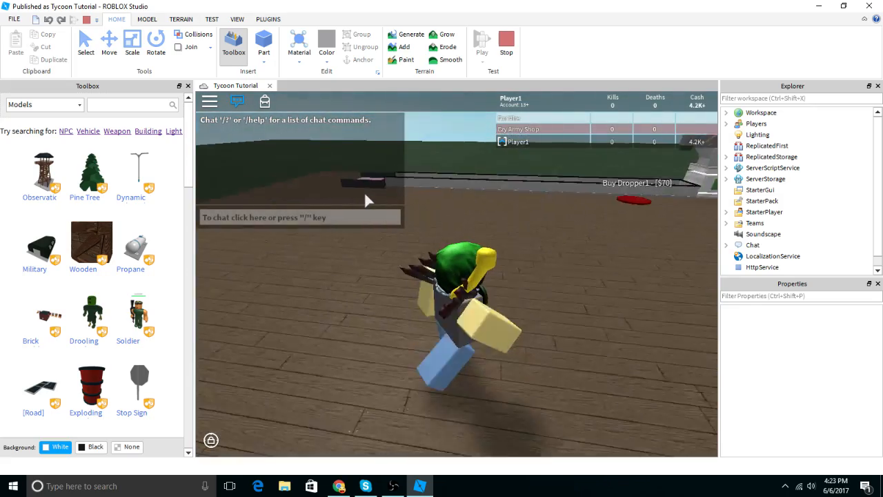
right_drag(544, 229, 543, 228)
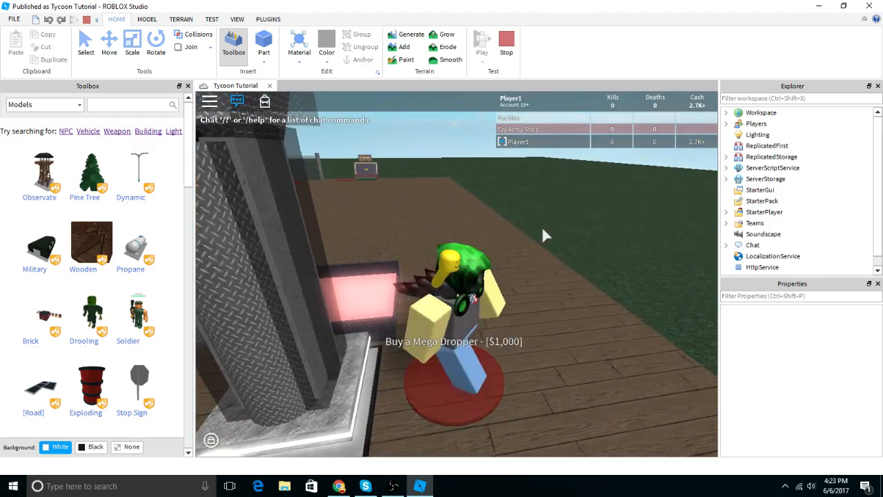
Step: Walk onto the Buy an OwnerDoor button to purchase the owner-only door
right_drag(297, 194, 297, 196)
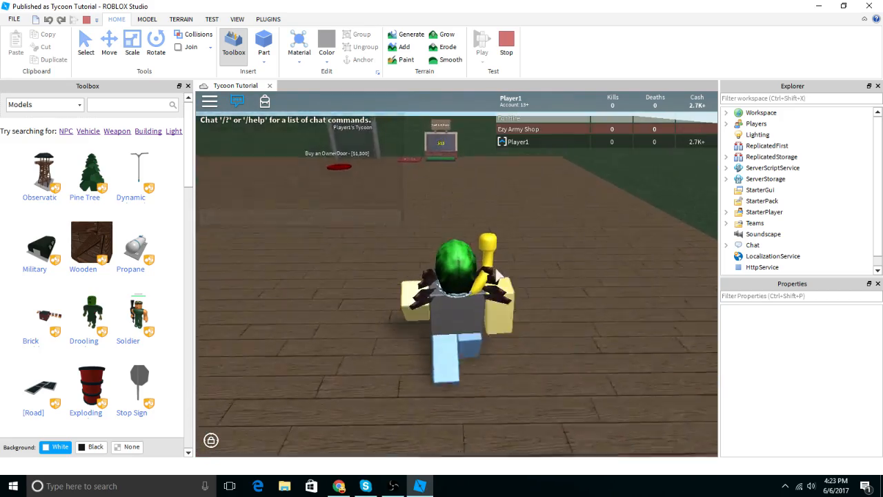
scroll(457, 274, up, 5)
key(w)
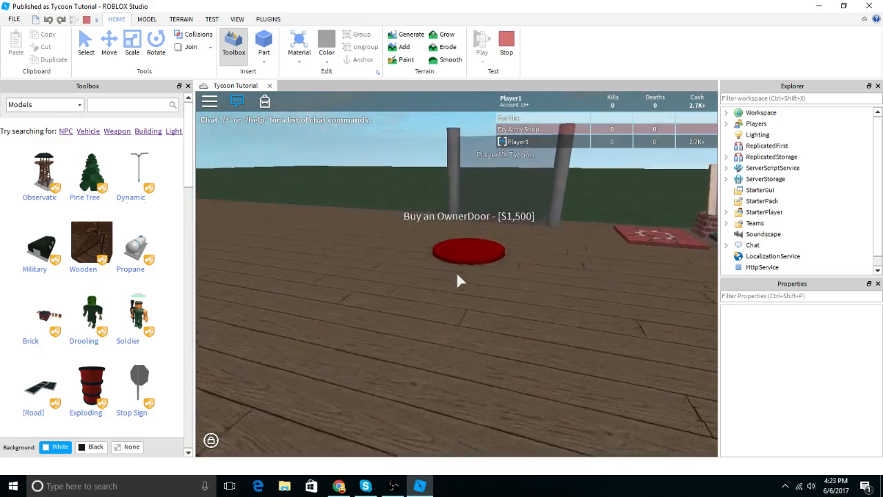
key(w)
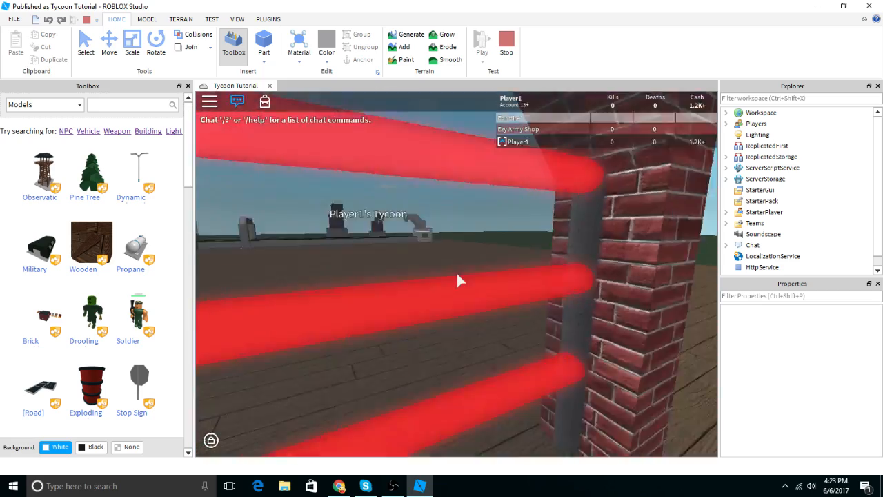
Step: Test the purchased owner door by toggling its lasers with the switch on the brick frame
scroll(457, 271, down, 5)
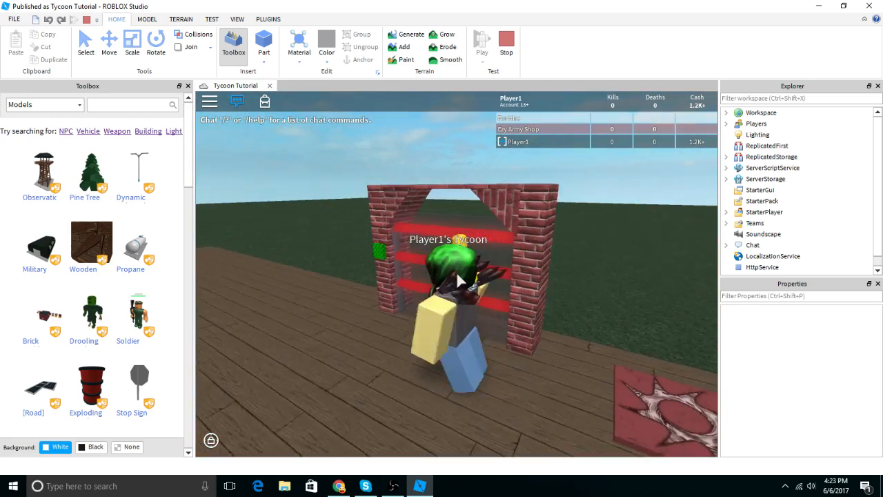
click(427, 260)
right_drag(430, 262, 353, 320)
click(345, 307)
click(345, 305)
click(345, 305)
Step: Walk the character back and forth through the active lasers of the owner door
key(w)
scroll(404, 311, up, 5)
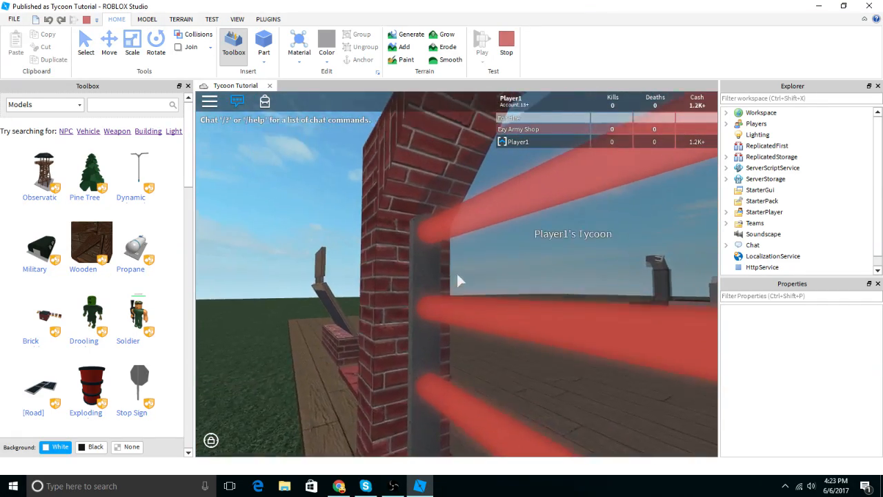
key(w)
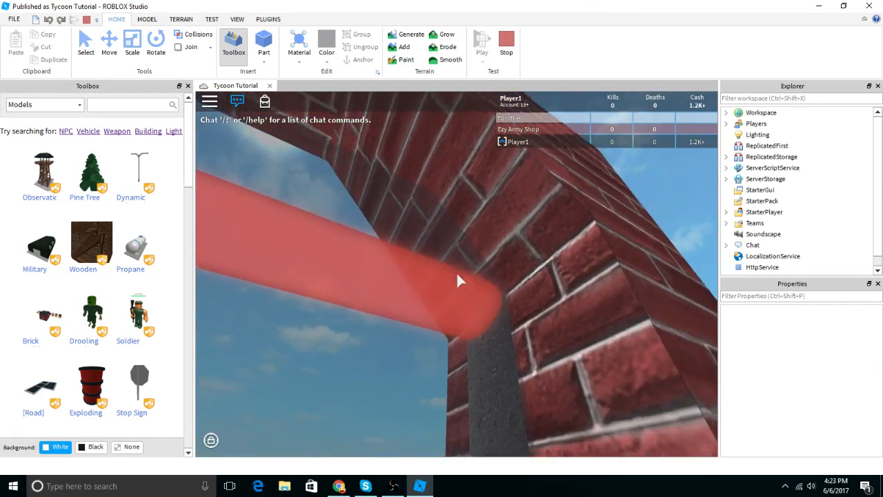
key(s)
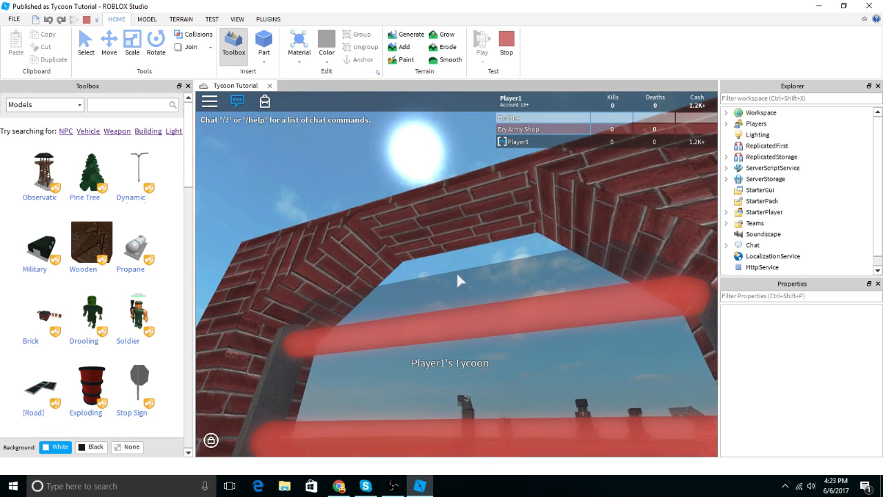
right_drag(457, 275, 457, 275)
key(w)
key(s)
Step: Turn the owner door's lasers off and back on using the switch
click(298, 312)
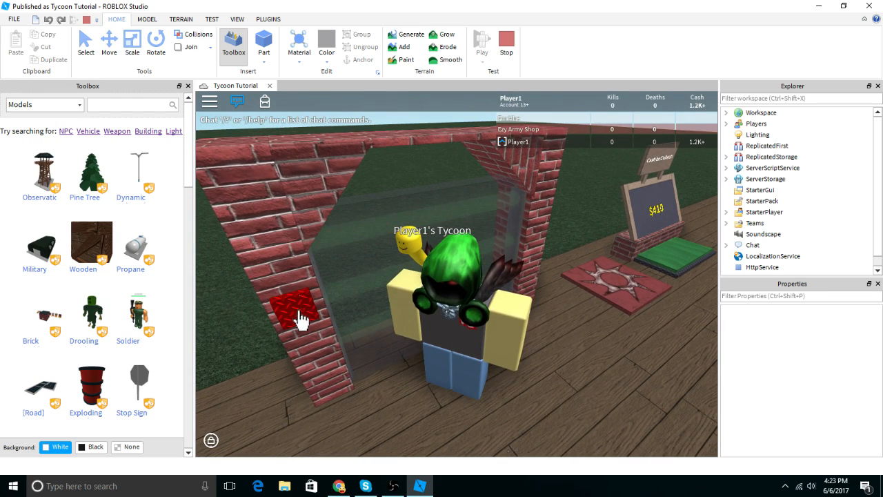
click(291, 315)
click(290, 316)
click(290, 316)
Step: Walk the character through the owner door, across the tycoon floor, and back to the lasers
key(w)
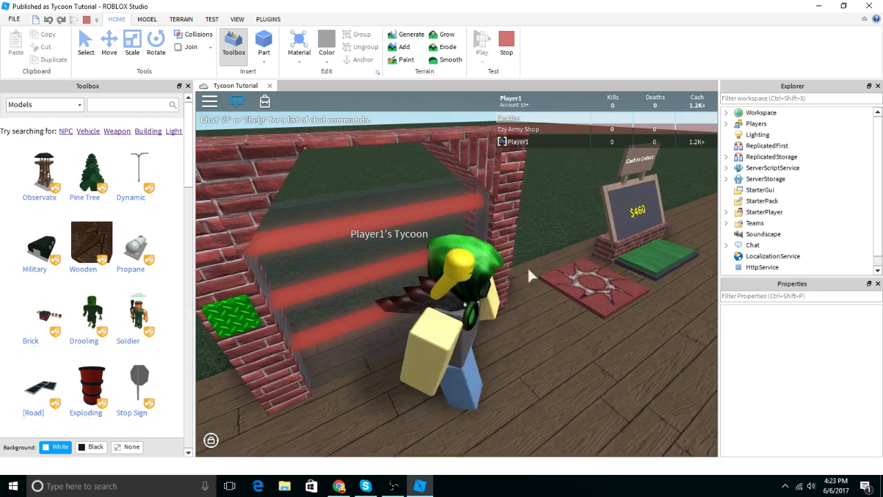
scroll(527, 268, up, 5)
key(w)
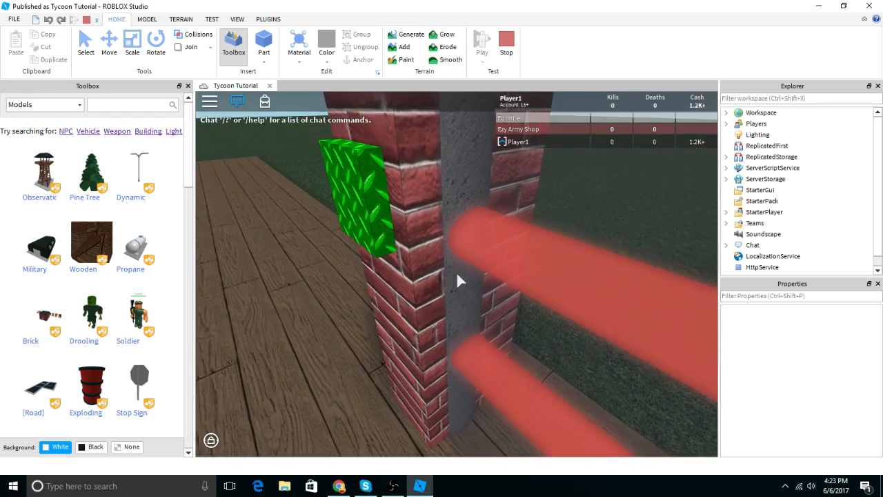
scroll(456, 271, down, 5)
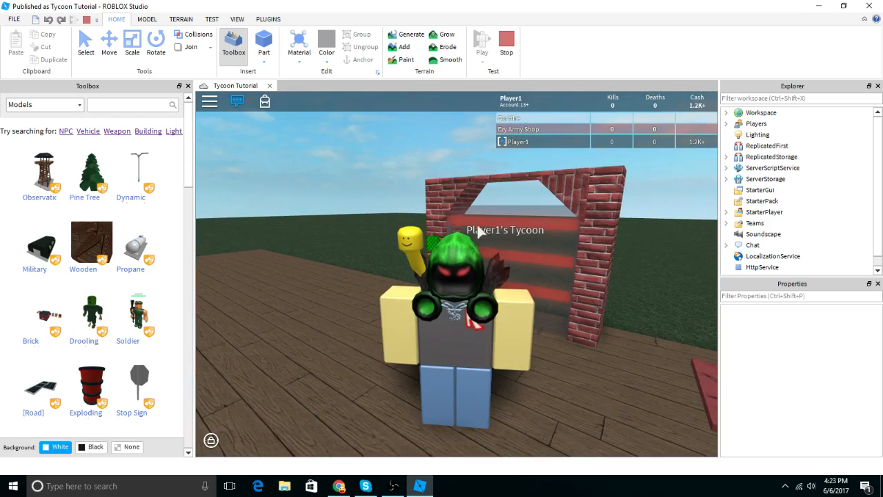
right_drag(472, 229, 456, 249)
key(w)
scroll(454, 245, up, 5)
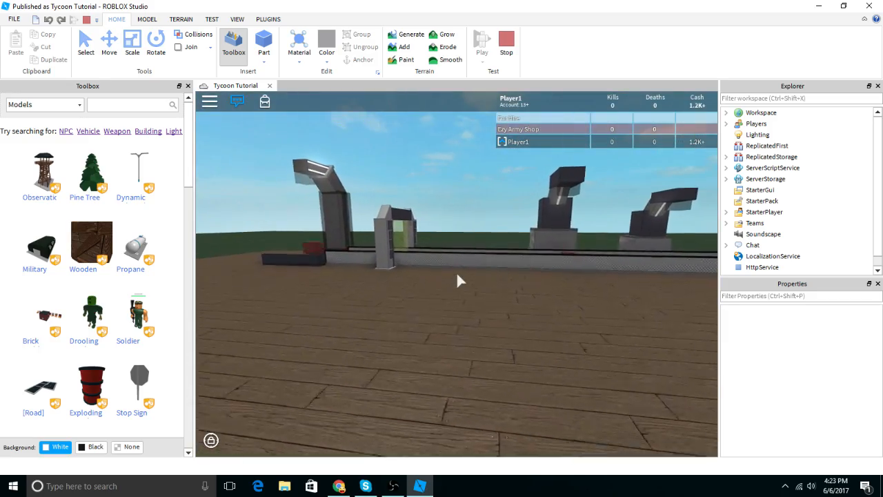
key(w)
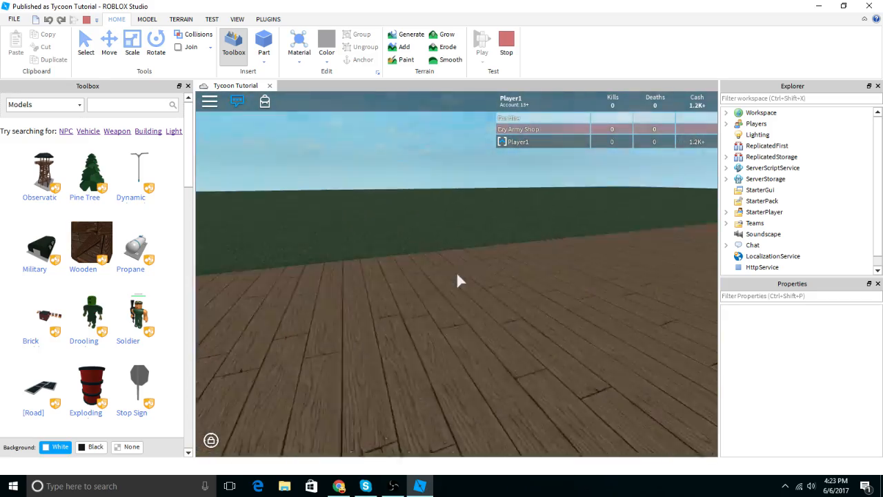
key(w)
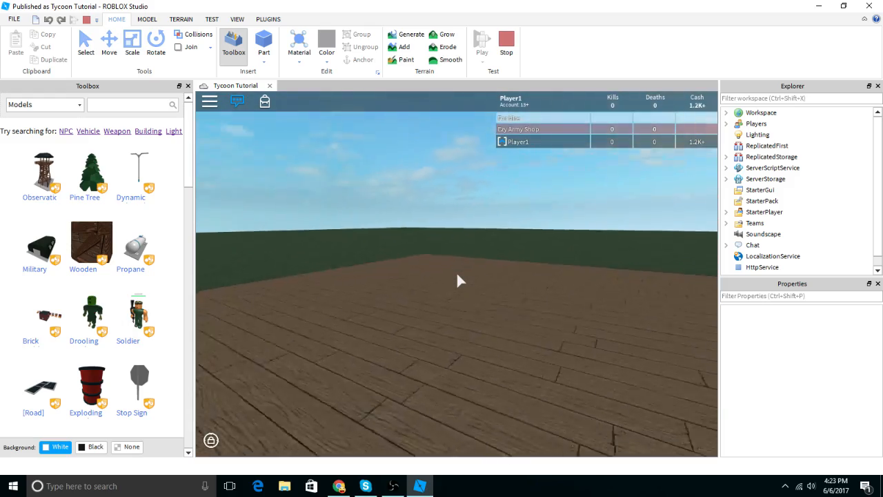
key(w)
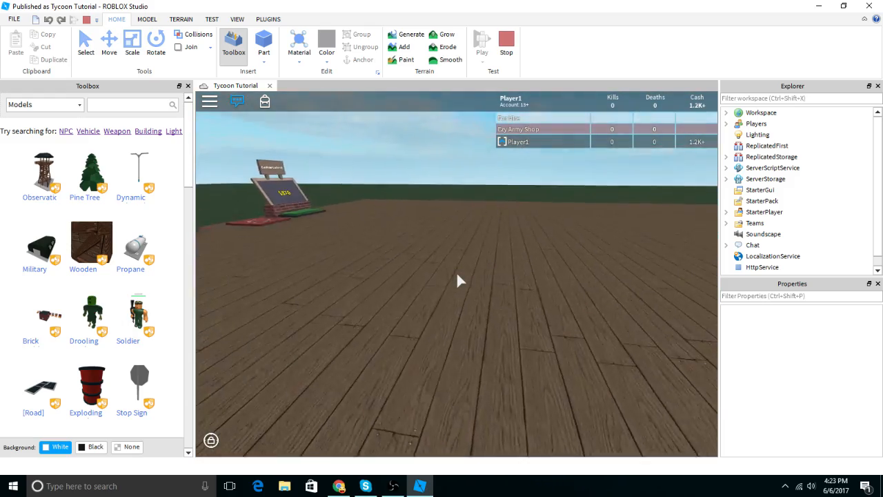
key(w)
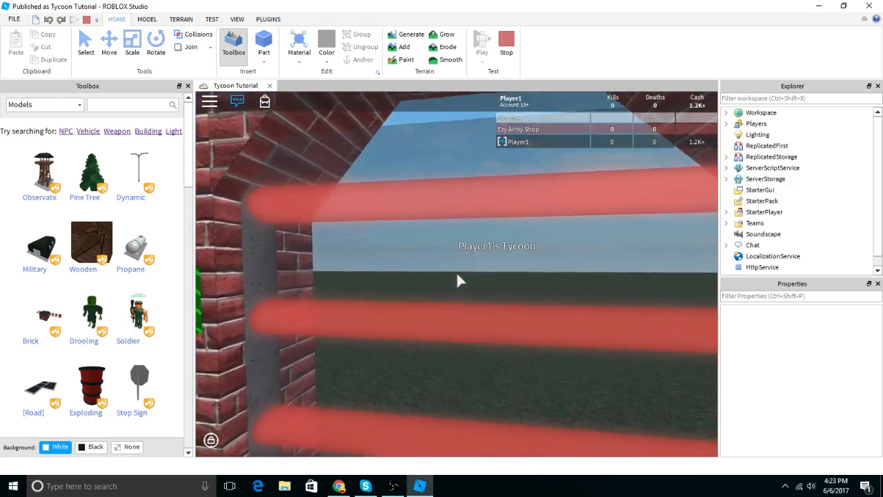
Step: Back the character away from the owner door and stop the play test
key(s)
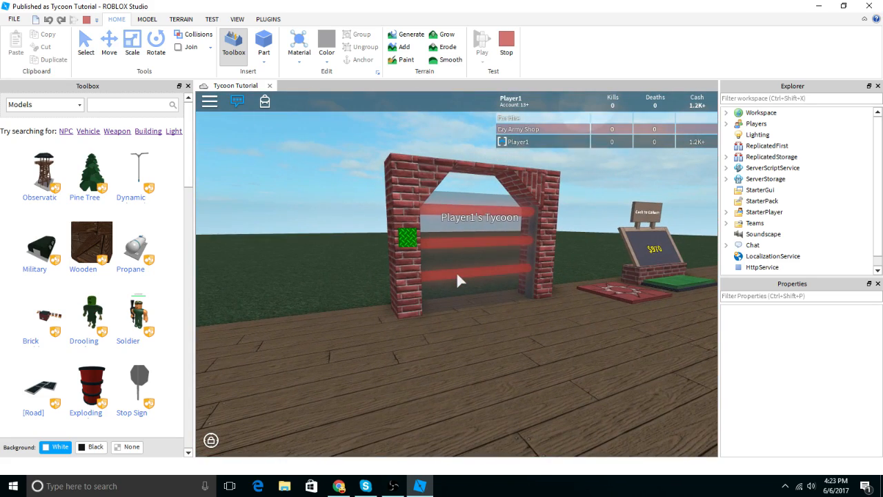
scroll(456, 274, down, 5)
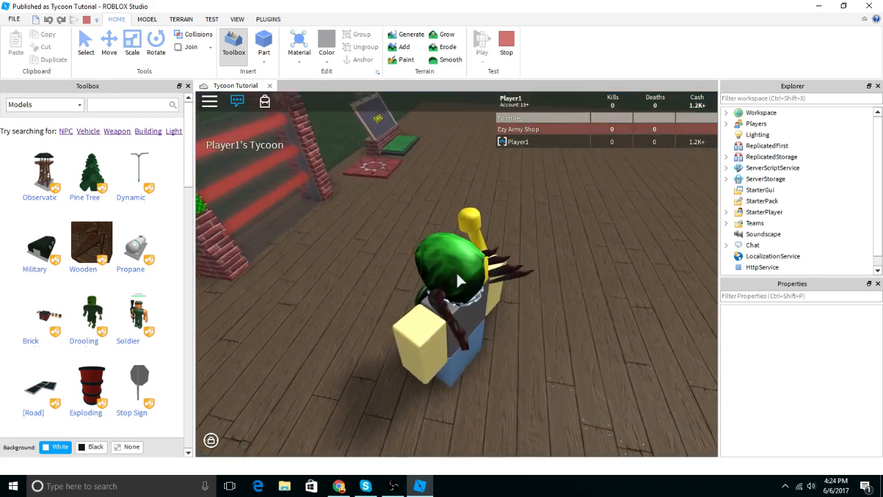
key(w)
click(509, 43)
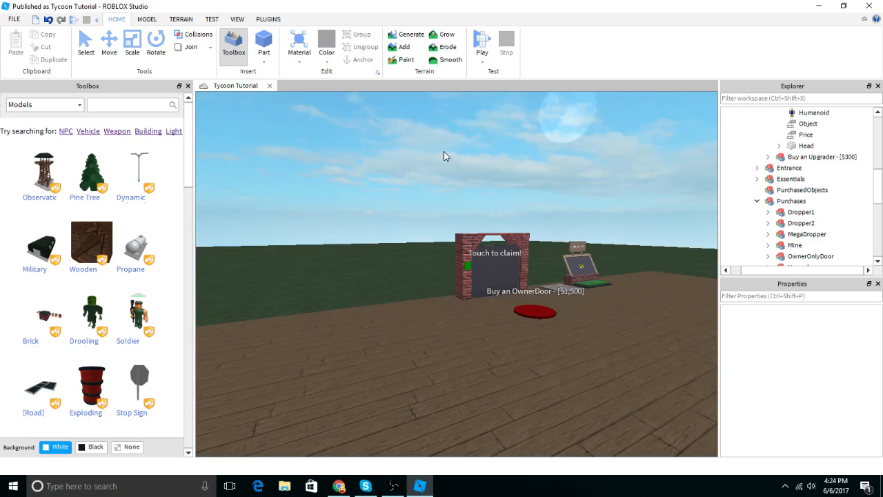
Step: Examine the spawn pad and cash collector up close, and the whole tycoon floor from above
right_drag(444, 152, 438, 151)
key(w)
key(s)
right_drag(431, 151, 447, 182)
key(w)
key(w)
key(s)
key(w)
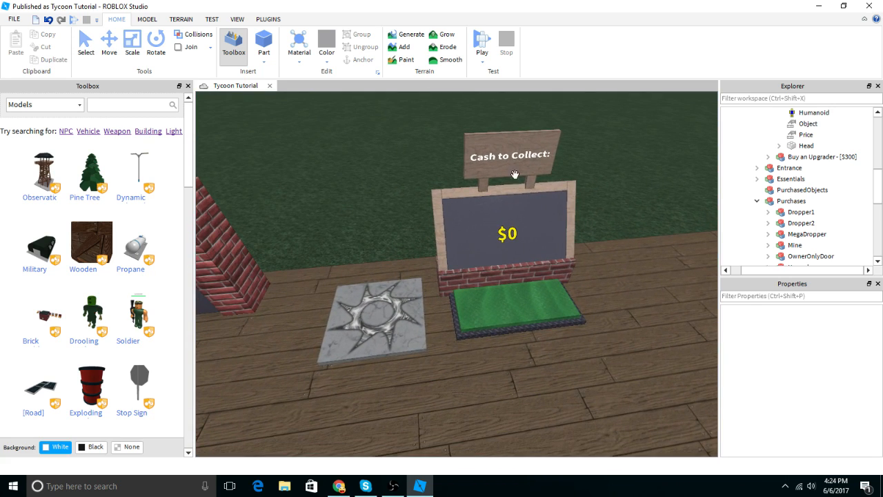
right_drag(348, 350, 473, 142)
key(w)
key(s)
drag(473, 142, 311, 417)
key(d)
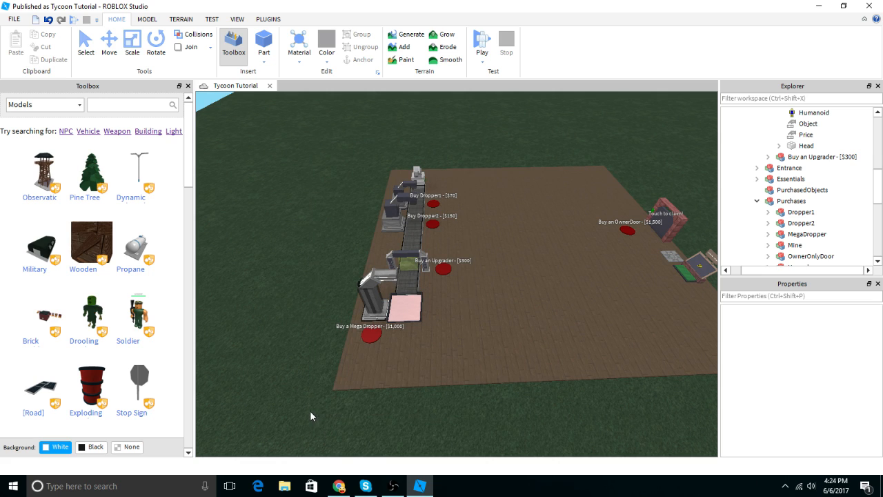
Step: Examine the conveyor line and the entrance door from several angles to judge the tycoon's layout
drag(501, 138, 443, 415)
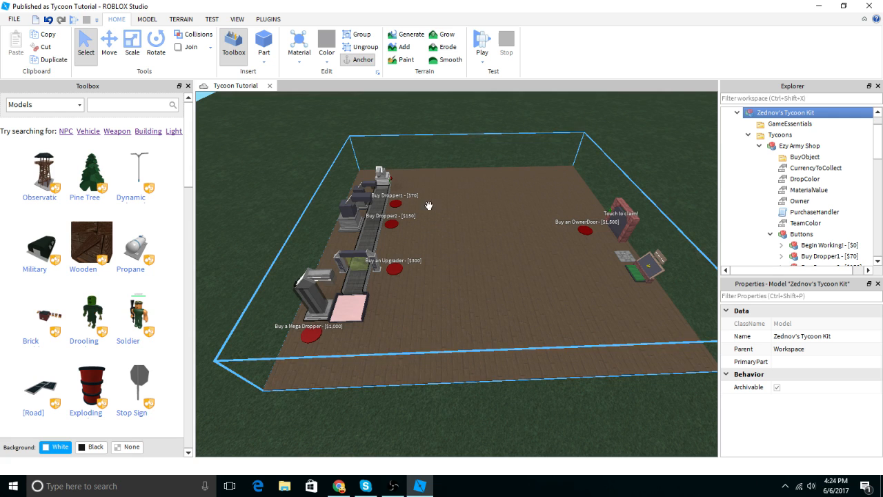
right_drag(430, 148, 409, 211)
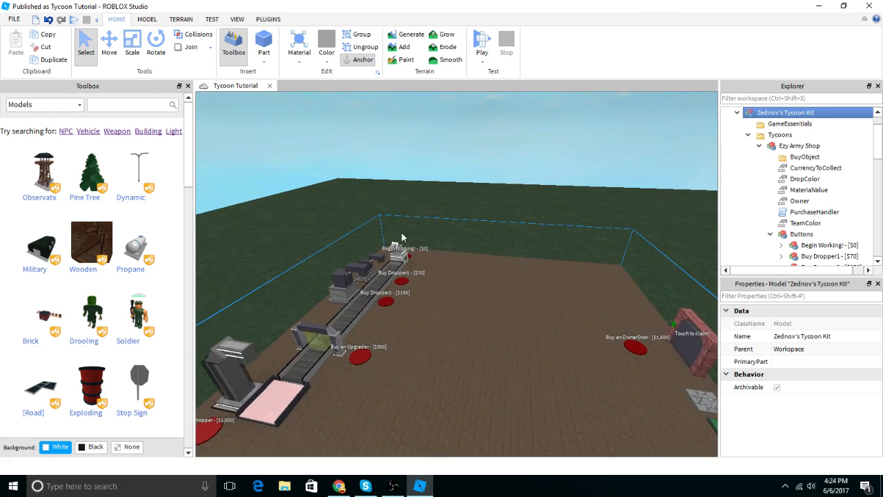
scroll(407, 308, up, 10)
right_drag(401, 303, 400, 302)
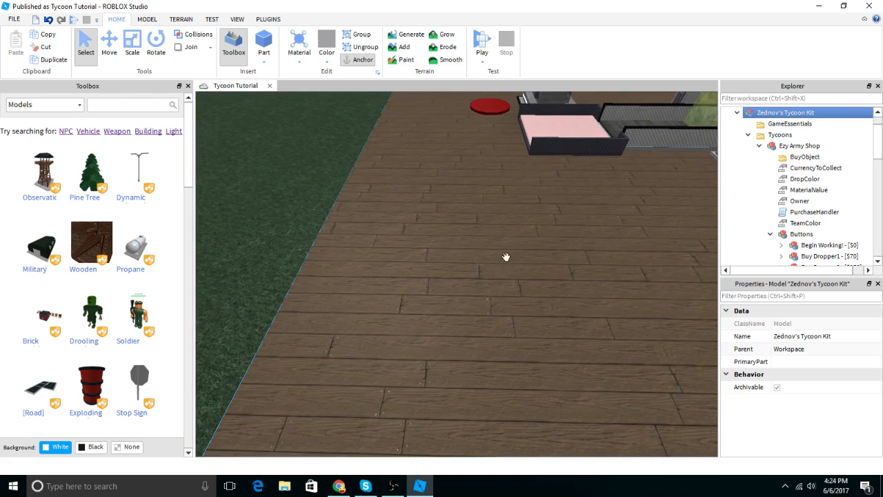
scroll(512, 259, down, 10)
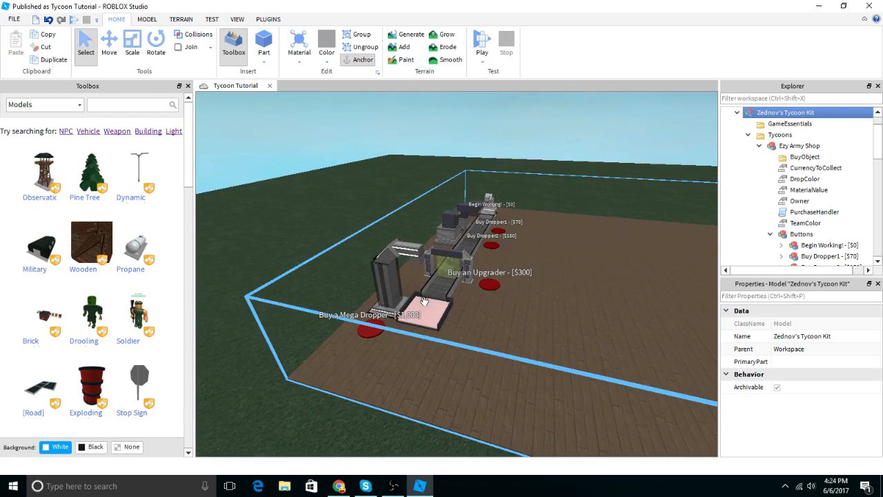
click(441, 169)
scroll(441, 168, up, 5)
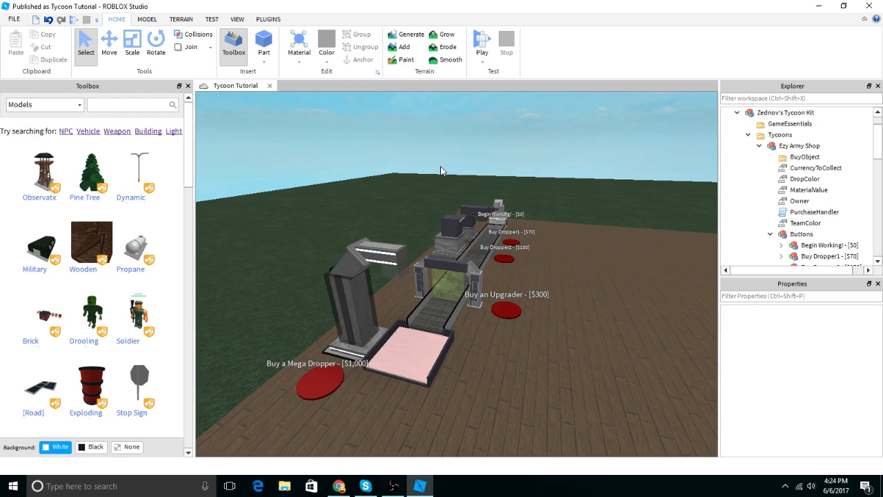
scroll(440, 171, up, 10)
right_drag(454, 243, 506, 207)
right_drag(470, 228, 509, 218)
key(d)
key(s)
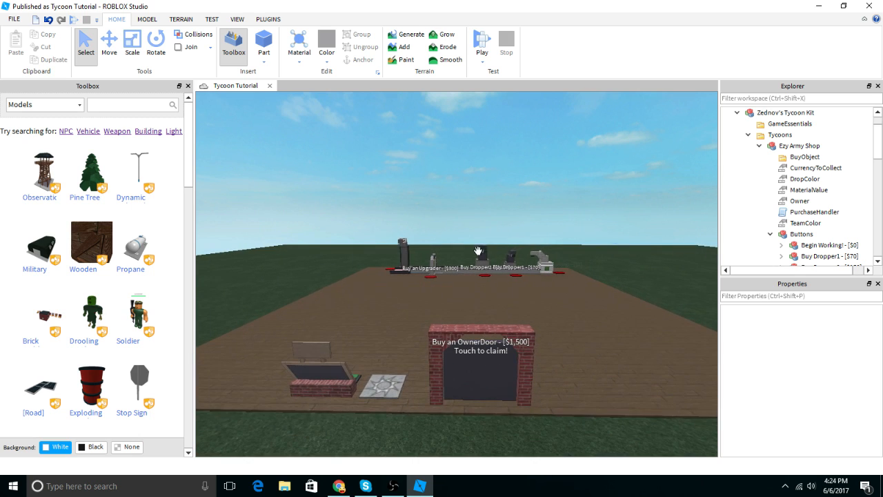
key(w)
key(w)
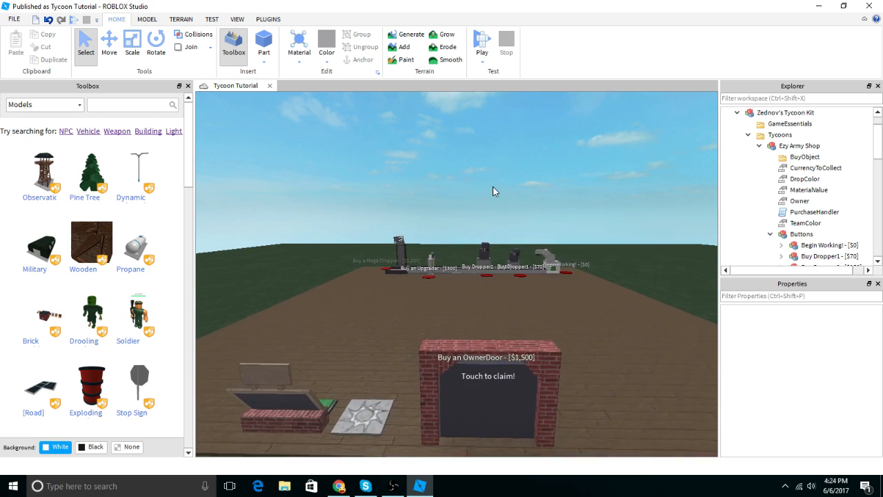
key(w)
right_drag(495, 191, 499, 198)
key(w)
right_drag(462, 242, 463, 242)
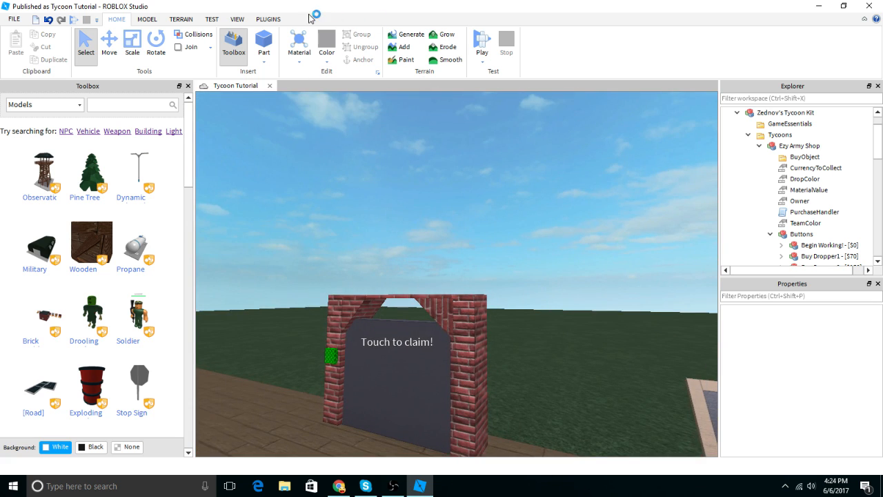
Step: Start the Building Tools by F3X plugin, dismiss its HttpService notice, and activate the Resize tool
click(268, 19)
click(262, 45)
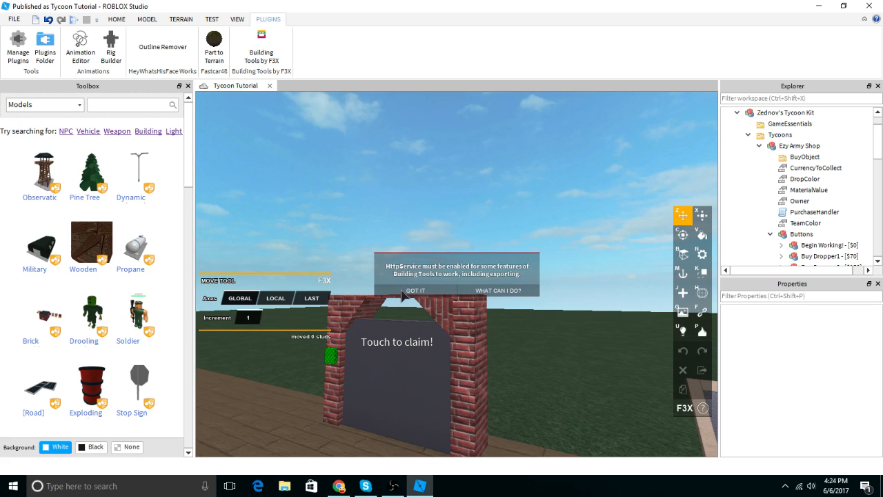
click(403, 291)
key(w)
right_drag(469, 221, 466, 220)
key(x)
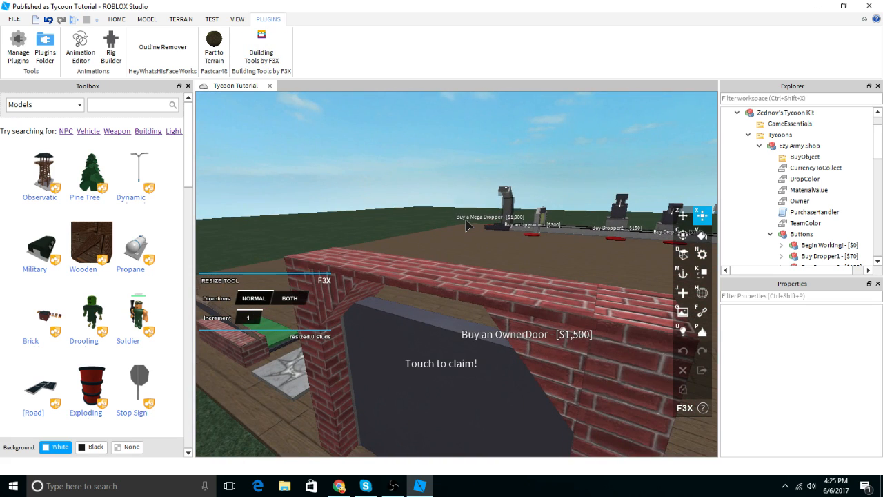
key(z)
key(x)
Step: Expand the Essentials group of the Ezy Army Shop tycoon and select its Spawn and CollectorParts together
scroll(502, 178, down, 3)
right_drag(500, 176, 448, 182)
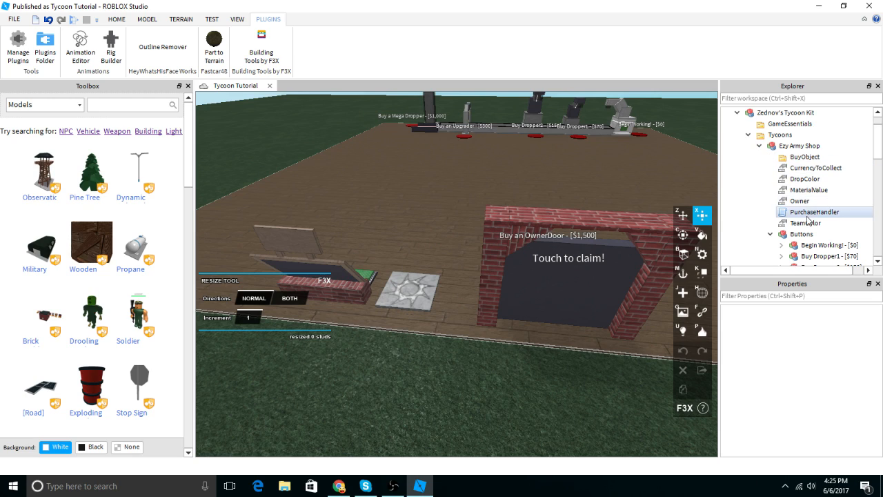
scroll(804, 207, down, 3)
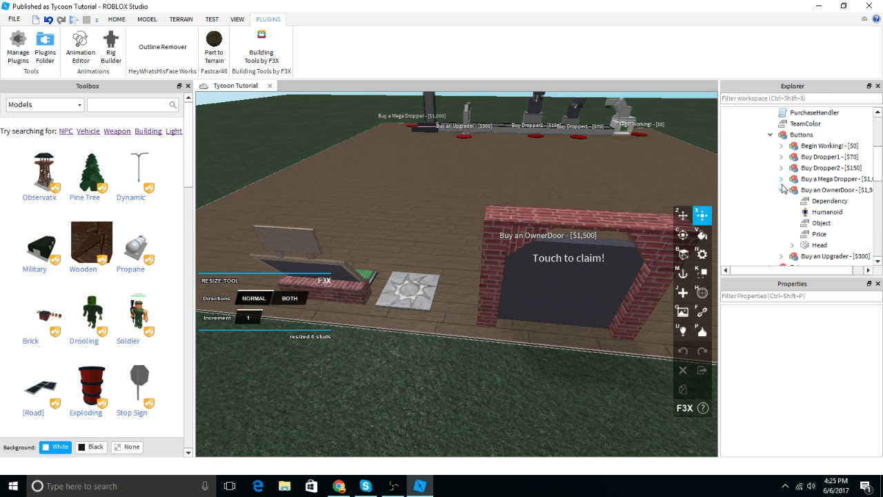
scroll(794, 186, down, 3)
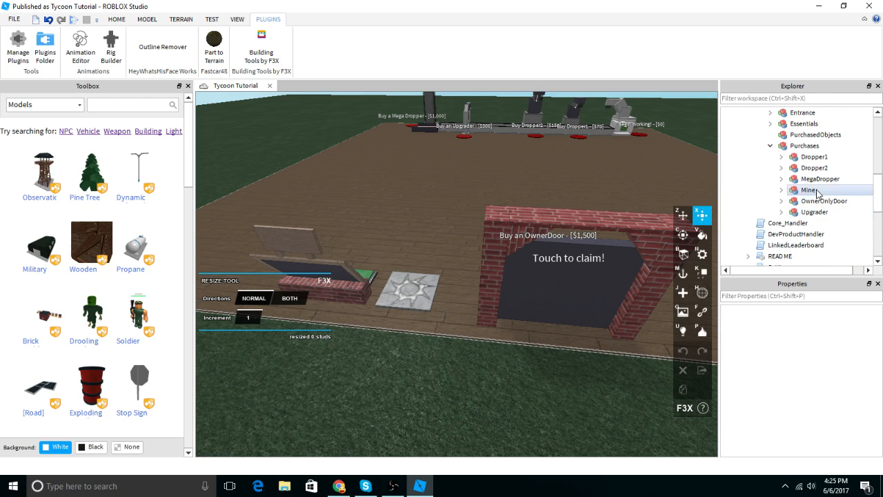
scroll(820, 172, up, 1)
click(770, 157)
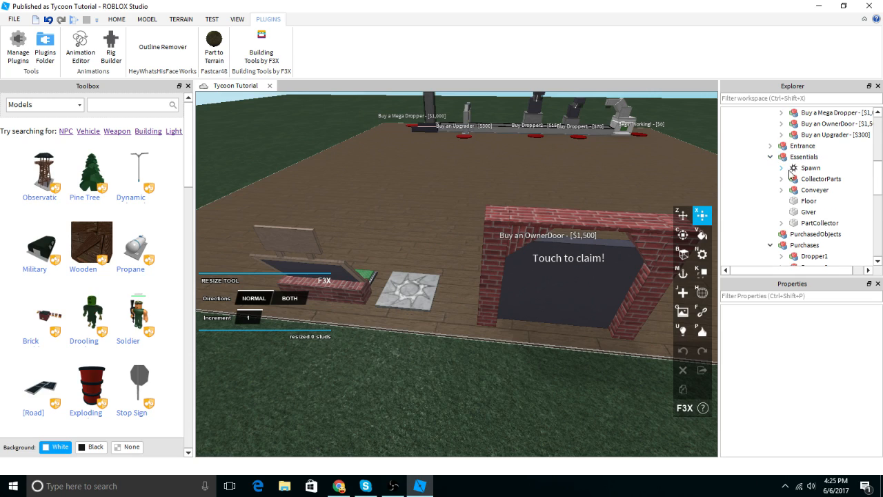
click(806, 190)
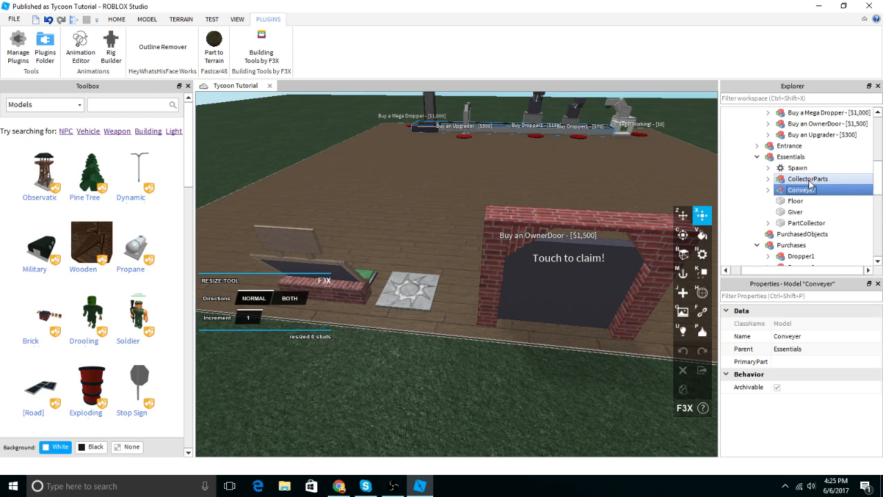
click(809, 180)
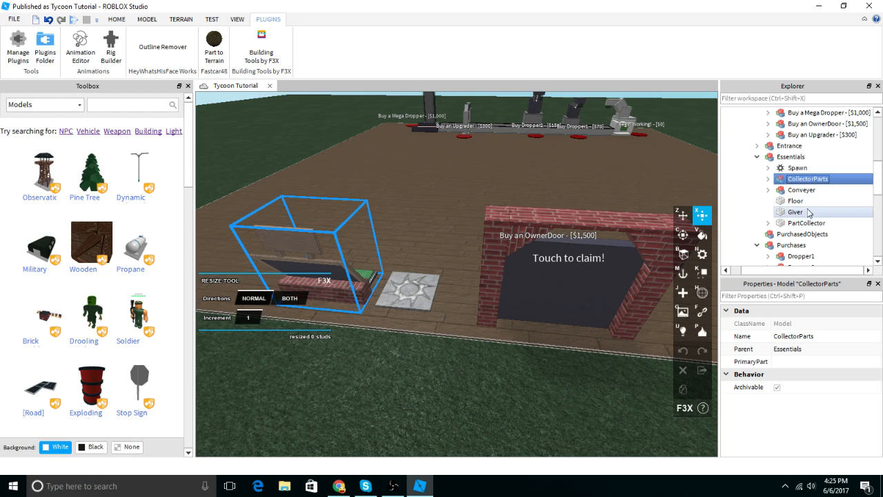
ctrl+click(798, 167)
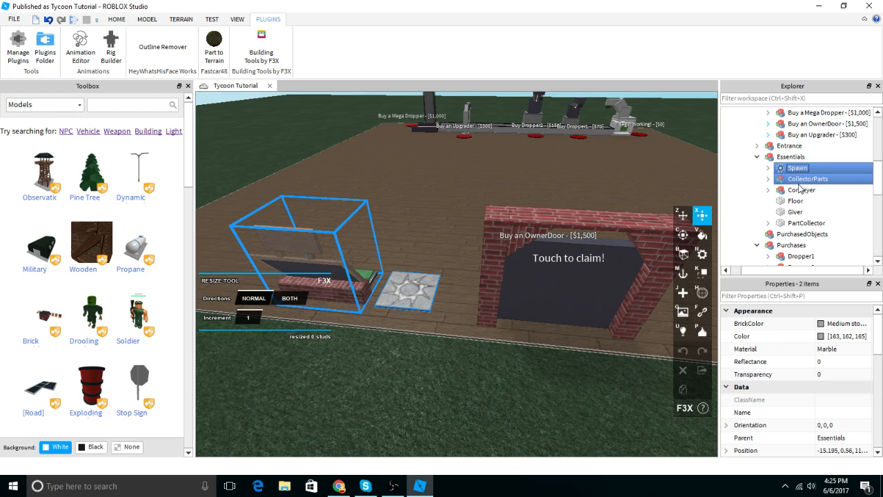
Step: Try to move the selected spawn and collector parts across the tycoon floor, and undo the move
click(146, 20)
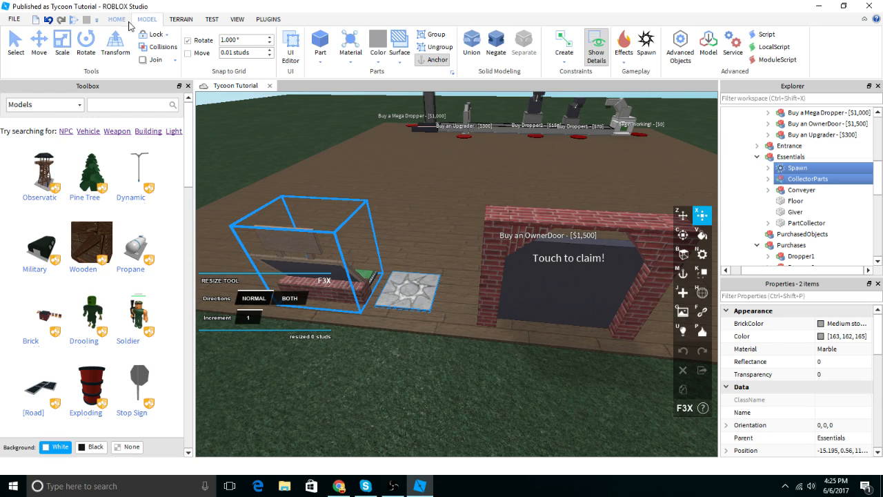
click(39, 45)
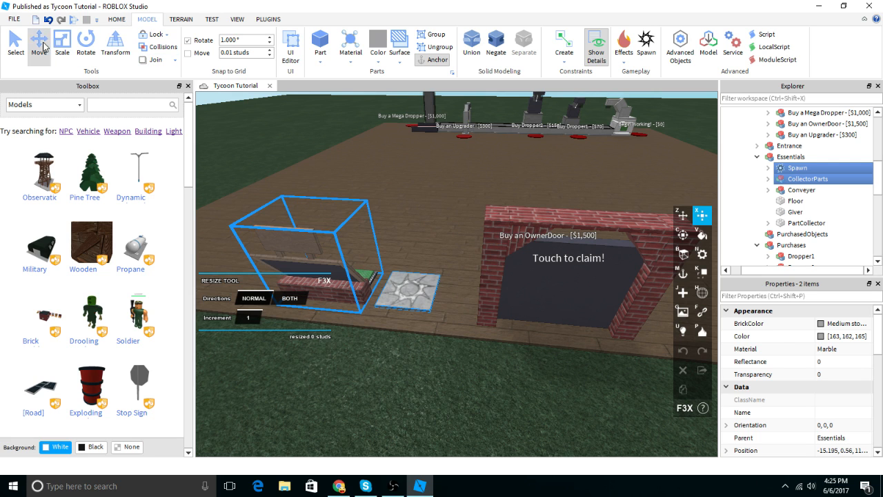
key(f)
drag(444, 322, 479, 339)
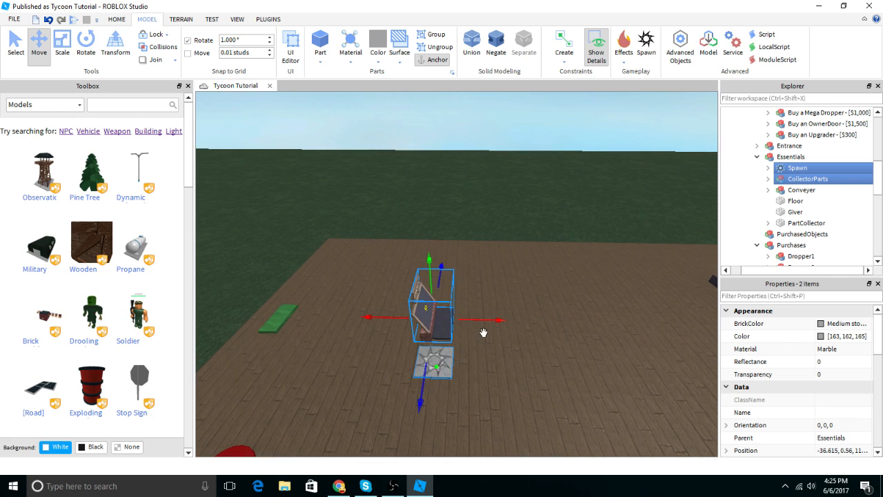
key(ctrl+z)
click(416, 131)
Step: Select the Giver, CollectorParts and Spawn in Essentials together as one selection
mouse_move(508, 153)
right_down()
mouse_move(483, 165)
mouse_move(517, 139)
right_up()
scroll(509, 153, up, 3)
scroll(518, 139, down, 2)
click(814, 225)
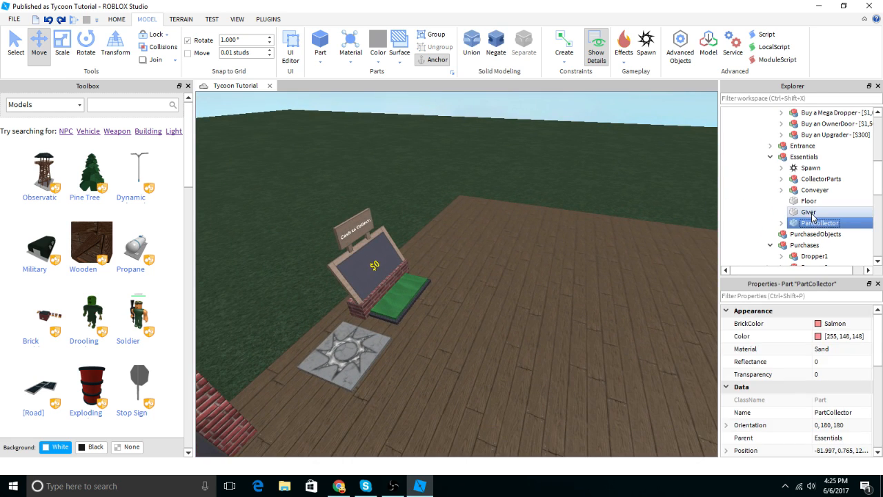
click(809, 212)
ctrl+click(808, 179)
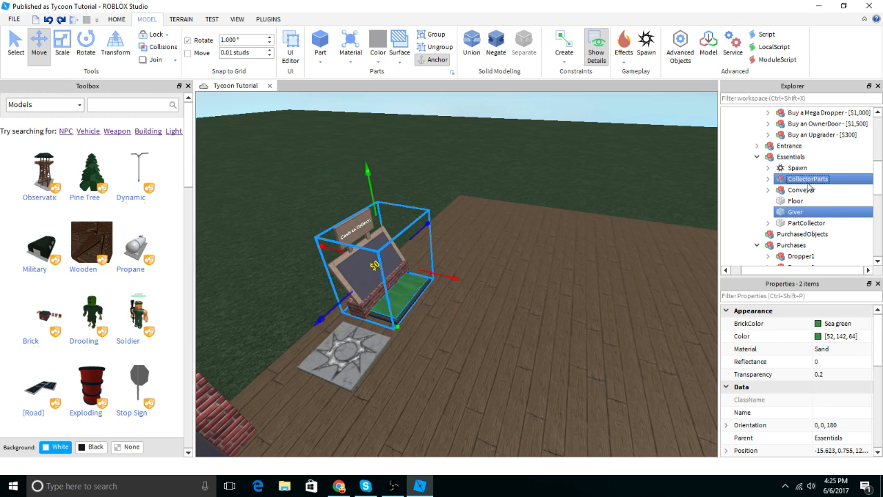
ctrl+click(804, 169)
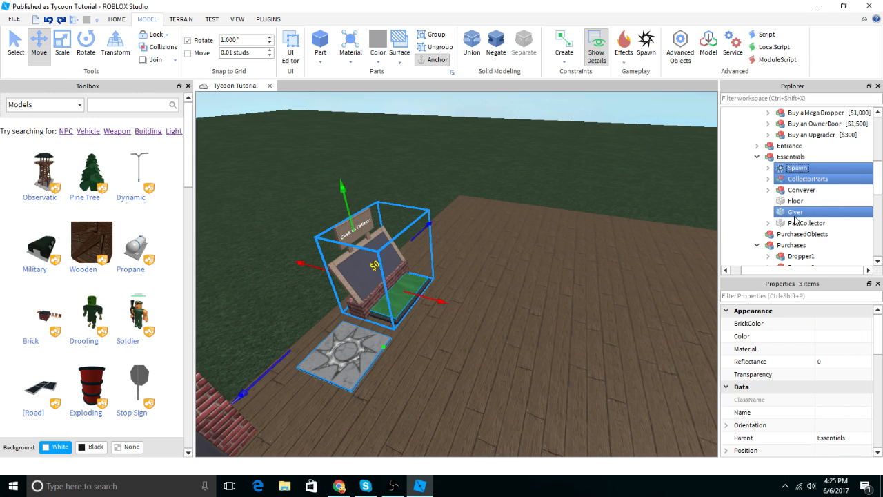
Step: Move the spawn, collector parts and giver across the floor to the Upgrader button near the conveyor's end
drag(434, 302, 506, 342)
right_drag(507, 342, 506, 342)
drag(506, 342, 506, 339)
right_drag(506, 342, 507, 340)
drag(507, 340, 532, 284)
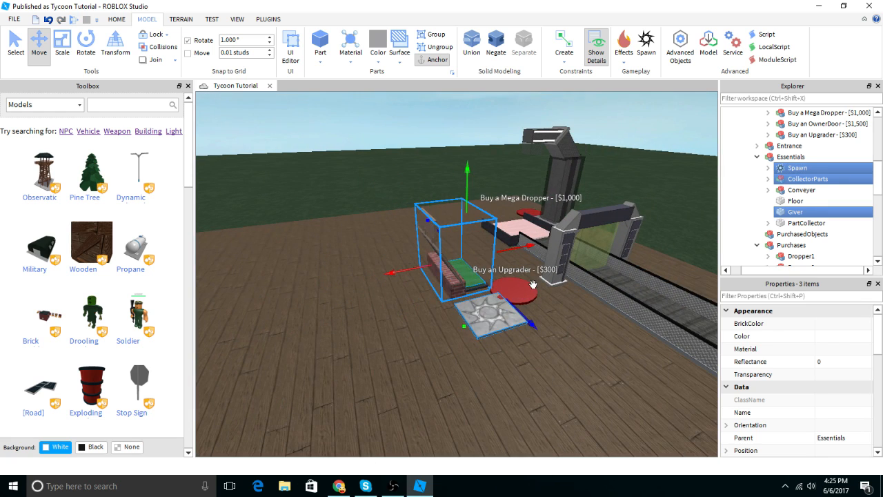
mouse_move(532, 284)
right_down()
mouse_move(518, 299)
mouse_move(519, 292)
right_up()
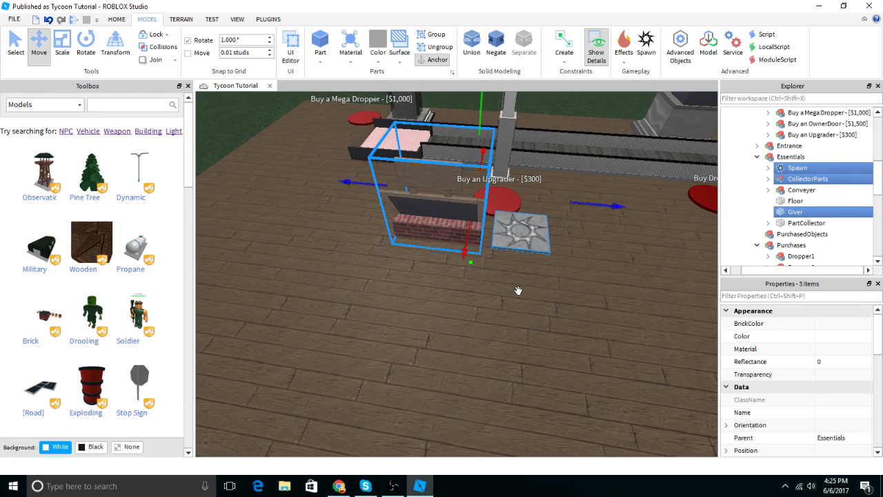
Step: Rotate the spawn and cash collector by two quarter turns and shift them past the part collector toward the floor's edge
key(ctrl+r)
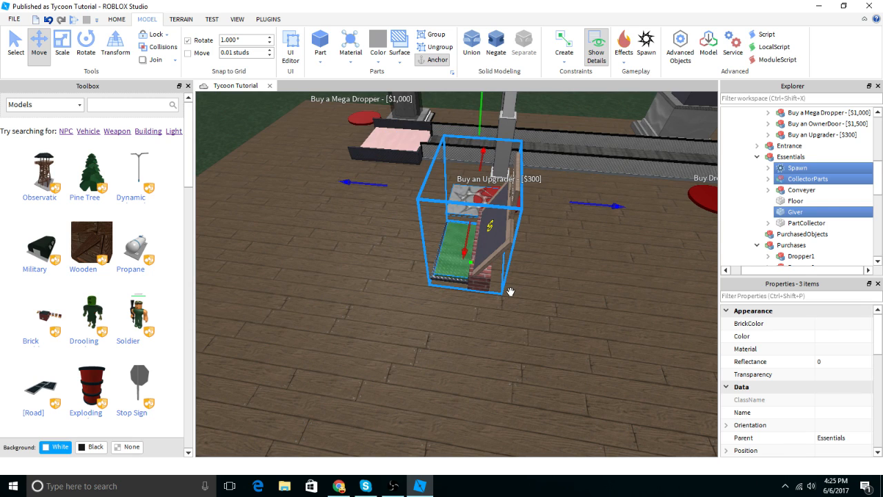
key(ctrl+r)
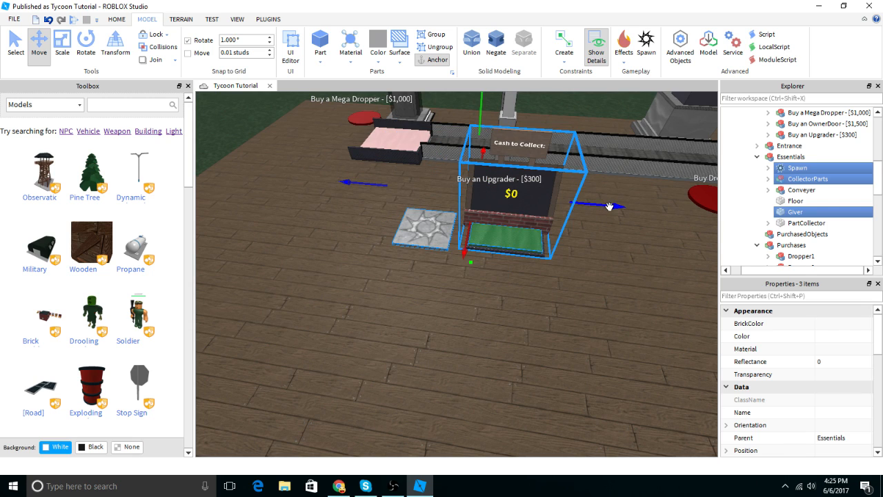
drag(610, 207, 559, 196)
scroll(558, 194, down, 3)
right_drag(559, 193, 556, 193)
drag(577, 204, 471, 228)
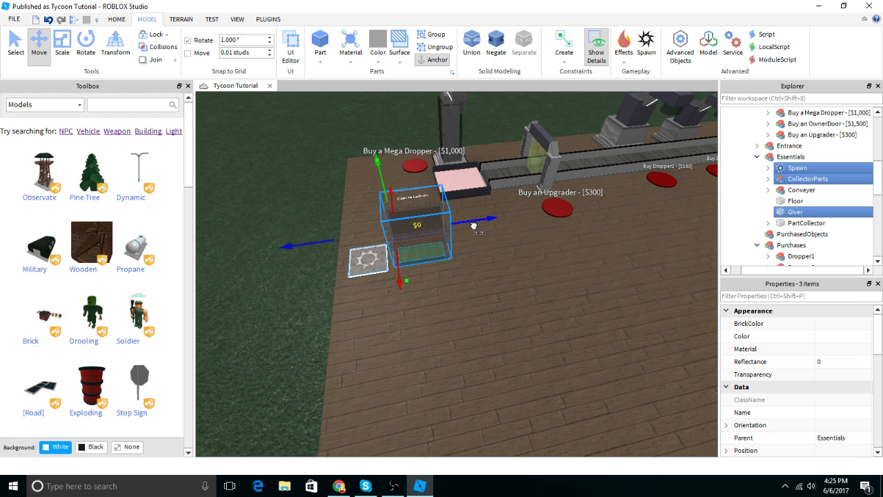
Step: Move the spawn and cash collector back to the floor's corner beside the Mega Dropper, and clear the selection
key(a)
right_drag(470, 228, 470, 228)
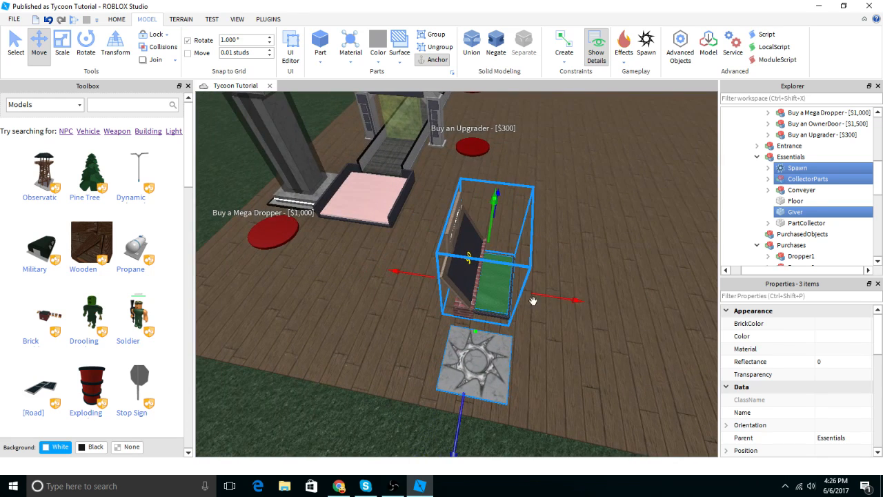
drag(565, 301, 511, 290)
scroll(507, 287, down, 3)
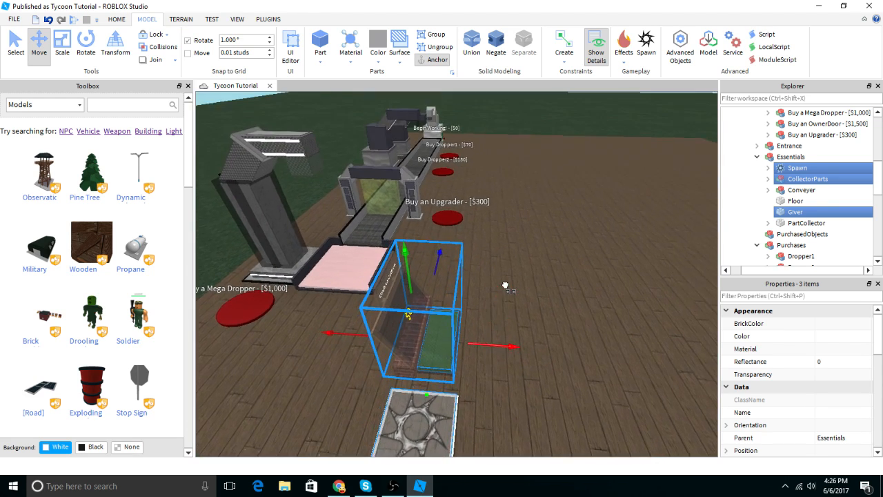
right_drag(506, 285, 497, 296)
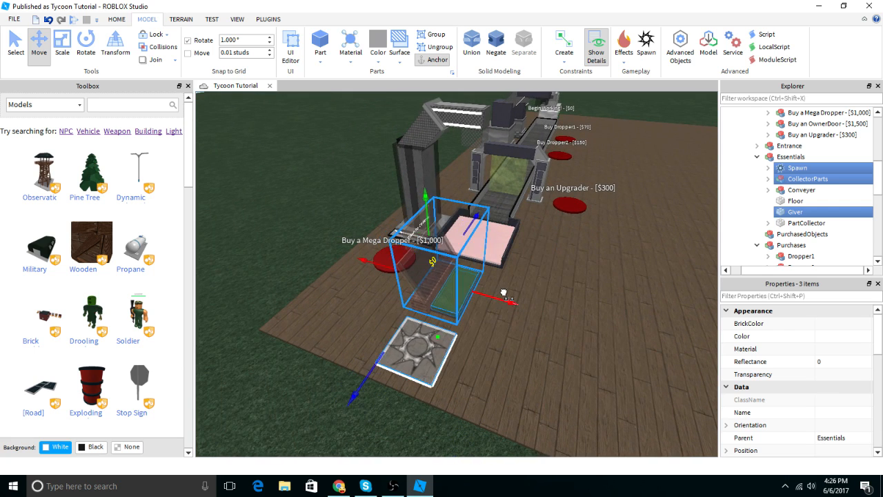
drag(494, 293, 392, 278)
scroll(390, 280, up, 8)
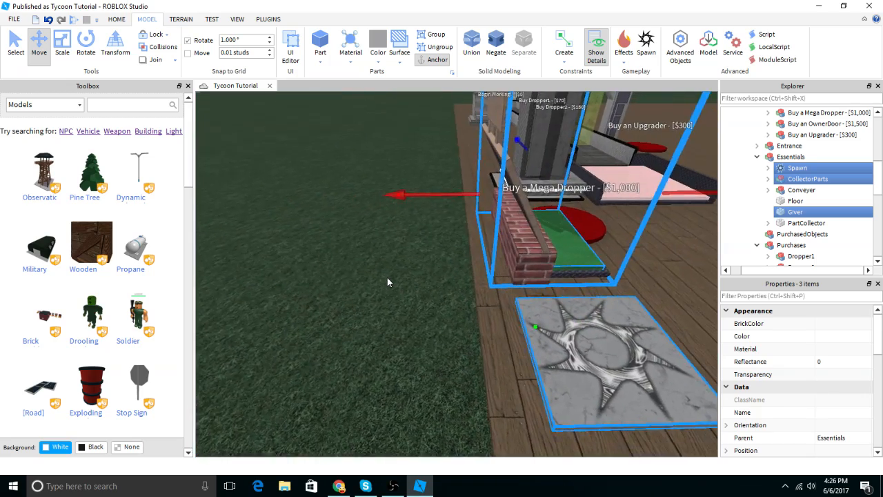
key(d)
drag(505, 191, 539, 197)
scroll(536, 197, down, 6)
click(459, 187)
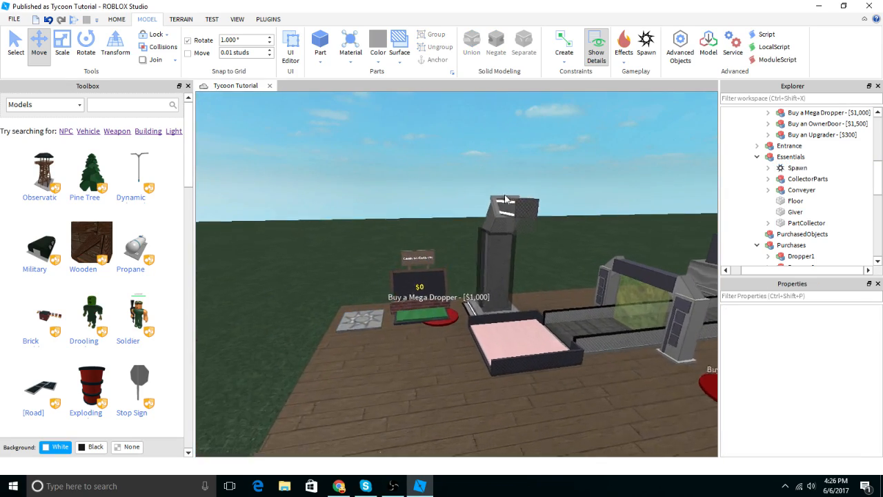
Step: Move the Buy a Mega Dropper button out from behind the part collector to the open floor in front of it
scroll(787, 224, up, 3)
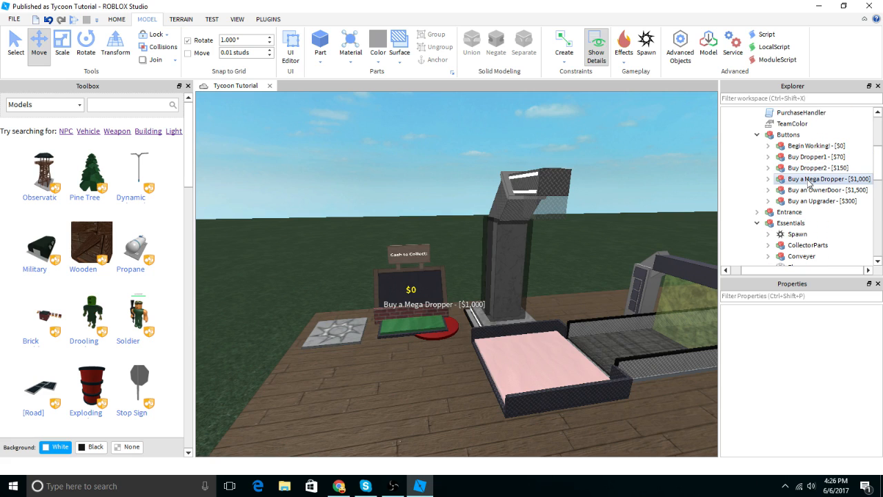
click(811, 179)
key(f)
drag(428, 305, 461, 398)
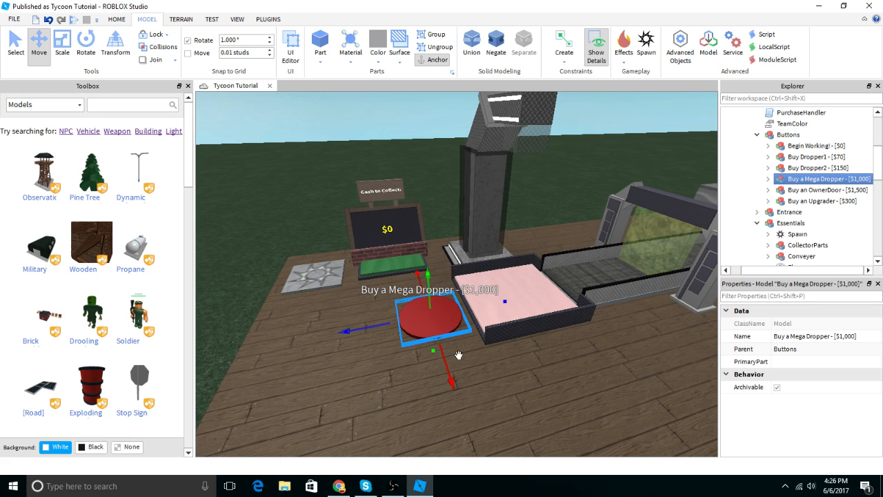
right_drag(459, 355, 451, 337)
key(s)
key(d)
drag(459, 328, 474, 391)
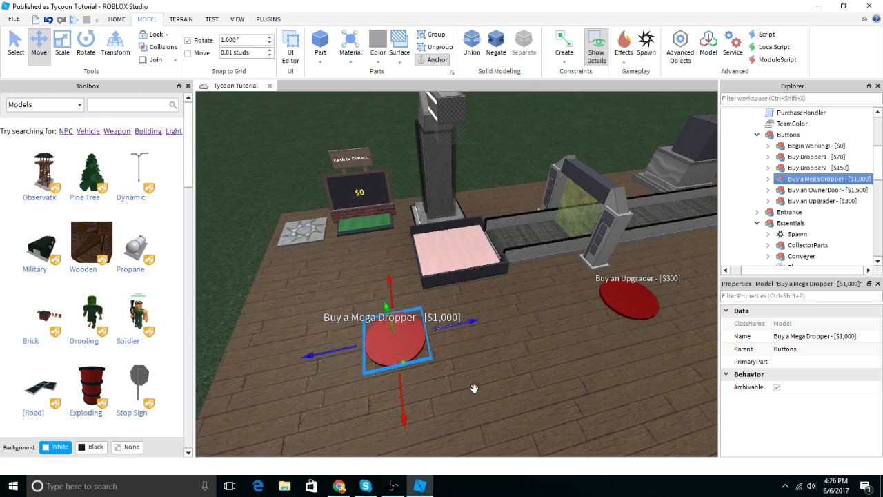
drag(467, 323, 539, 317)
click(450, 272)
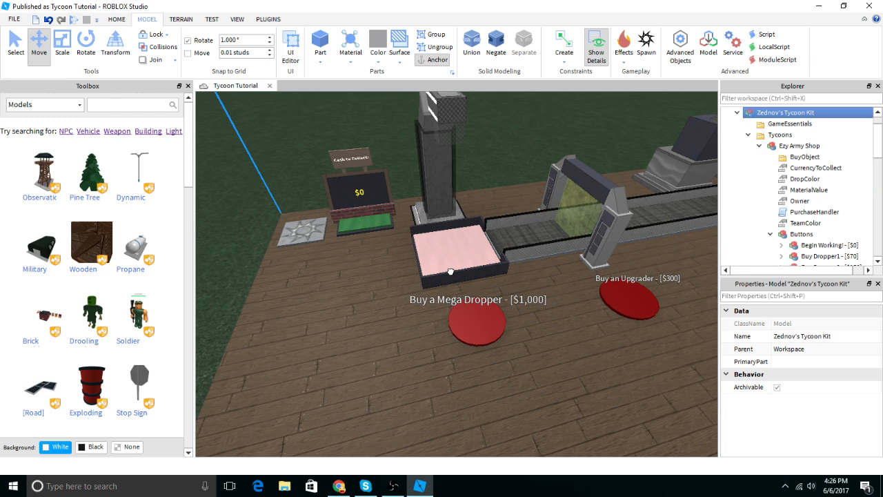
Step: Reselect the Buy a Mega Dropper button, fine-tune its position in front of the part collector, and deselect it
scroll(820, 221, down, 2)
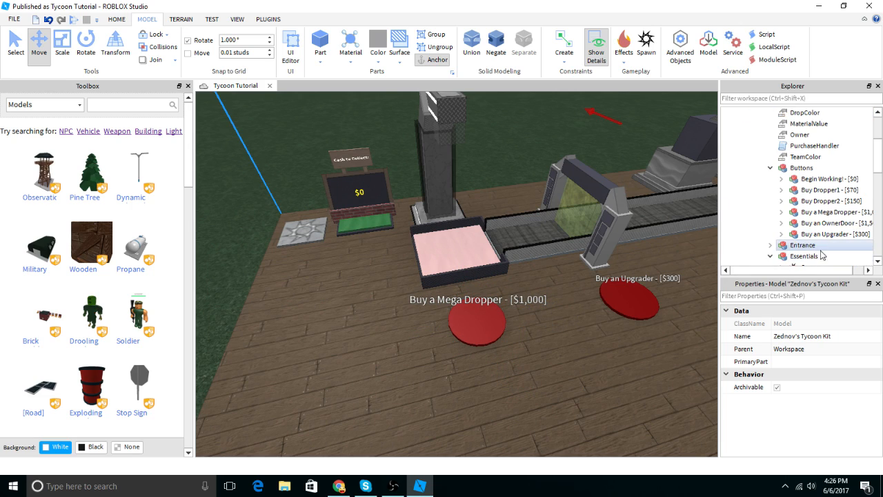
click(820, 213)
drag(508, 381, 502, 373)
right_drag(501, 362, 497, 323)
key(d)
drag(480, 314, 486, 322)
right_drag(485, 322, 479, 144)
key(s)
click(475, 180)
Step: Examine the rearranged tycoon from the entrance side, including the claim door and the OwnerDoor button
key(a)
key(w)
key(s)
key(d)
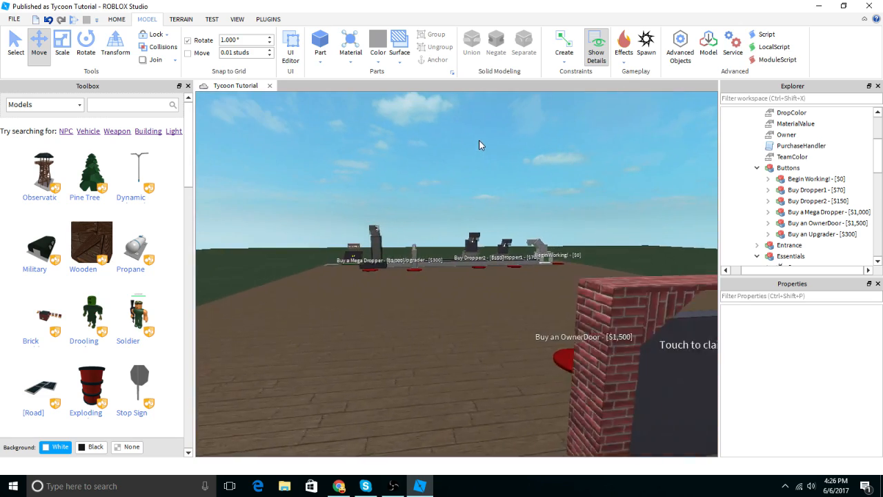
key(s)
key(w)
right_drag(521, 164, 507, 135)
key(a)
key(w)
key(a)
key(w)
key(w)
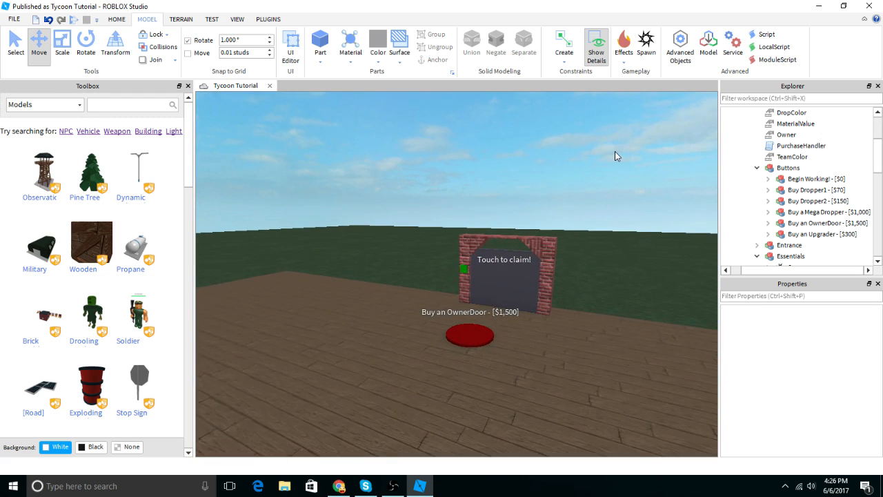
key(d)
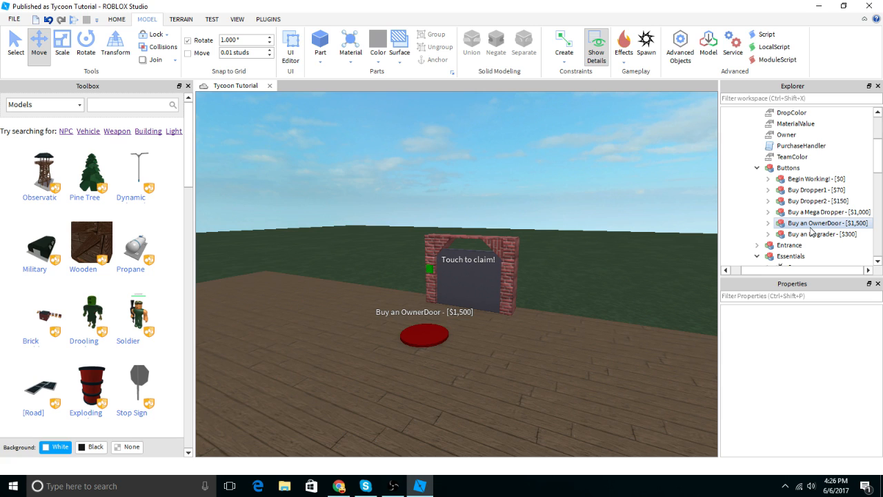
Step: Duplicate the Buy an OwnerDoor button and move the copy along the floor beside the original
click(798, 224)
key(f)
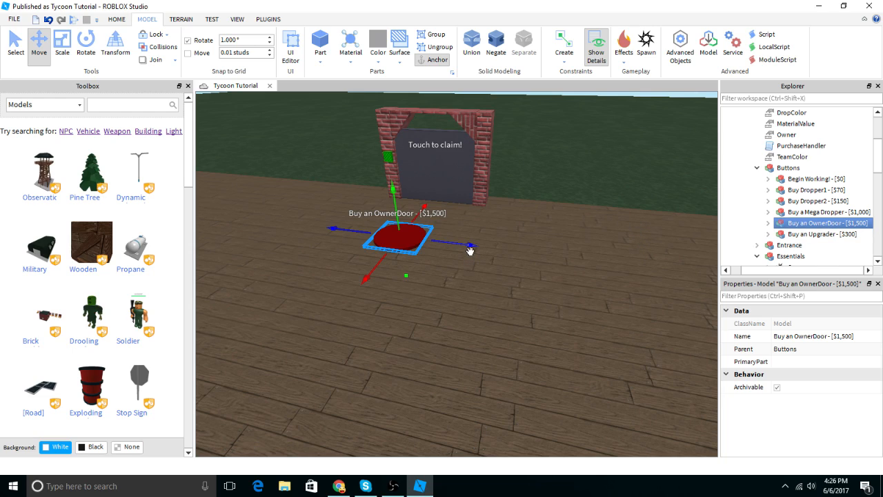
key(ctrl+d)
drag(471, 245, 627, 287)
right_drag(590, 232, 589, 232)
Step: Inspect the Dependency value of the duplicated OwnerDoor button and view both buttons near the entrance
click(783, 235)
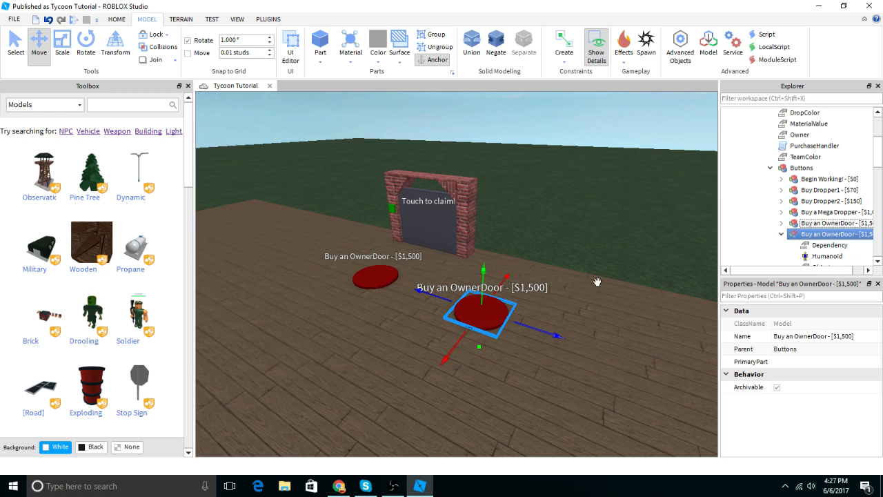
click(822, 248)
right_drag(560, 252, 560, 252)
key(w)
right_drag(351, 296, 351, 296)
key(w)
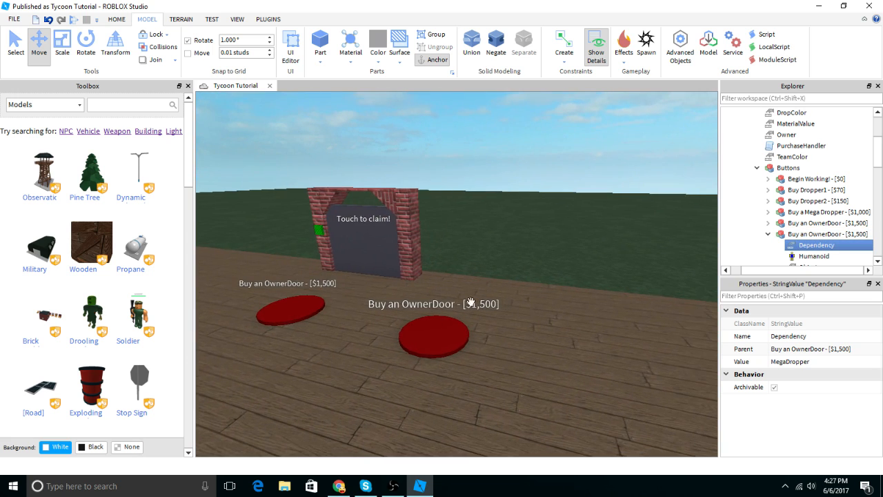
Step: Rename the duplicated OwnerDoor button as Buy an Front Wall - [$1,500]
click(791, 235)
click(815, 336)
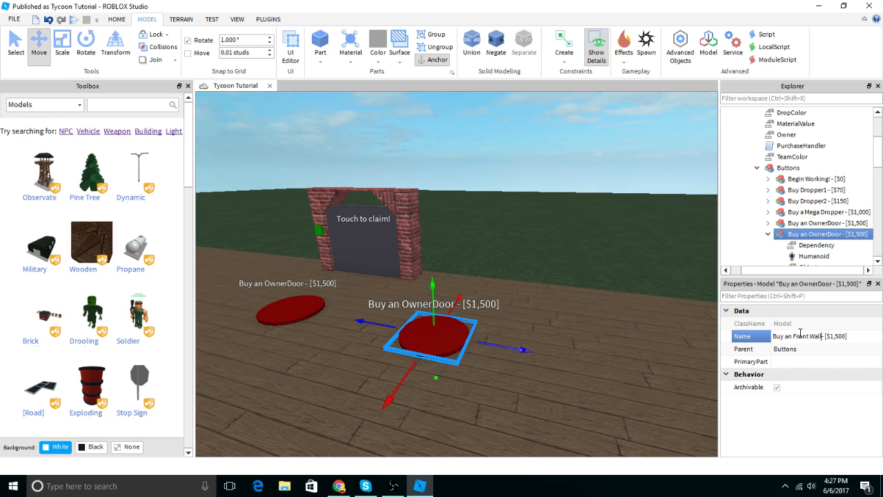
key(Return)
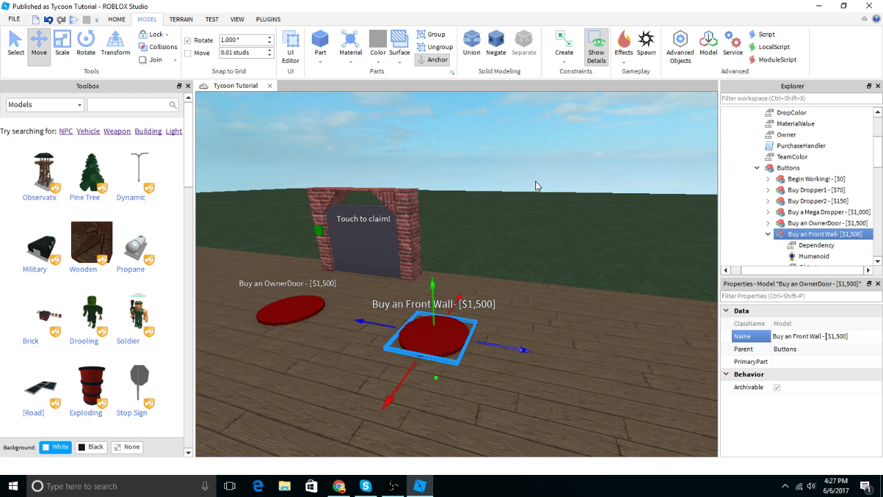
Step: Look over the dropper-side purchase buttons and change the price in the front wall button's name to [$1,000]
right_drag(545, 207, 544, 207)
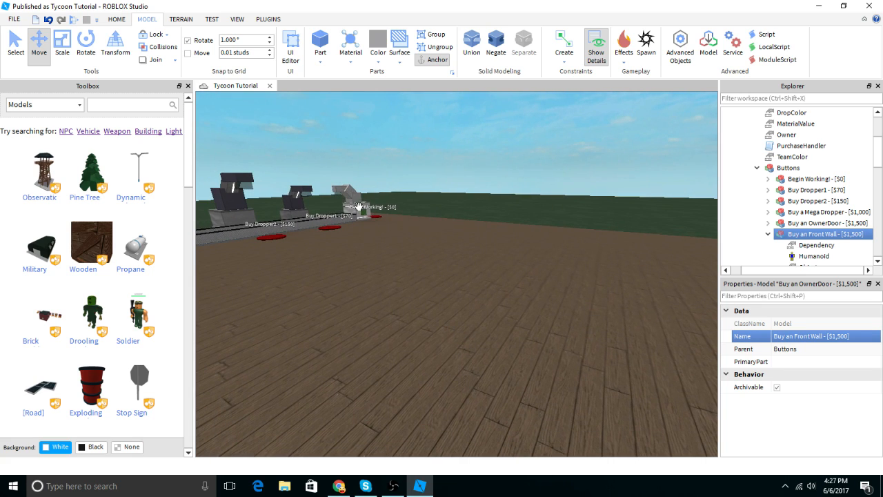
right_drag(357, 209, 357, 213)
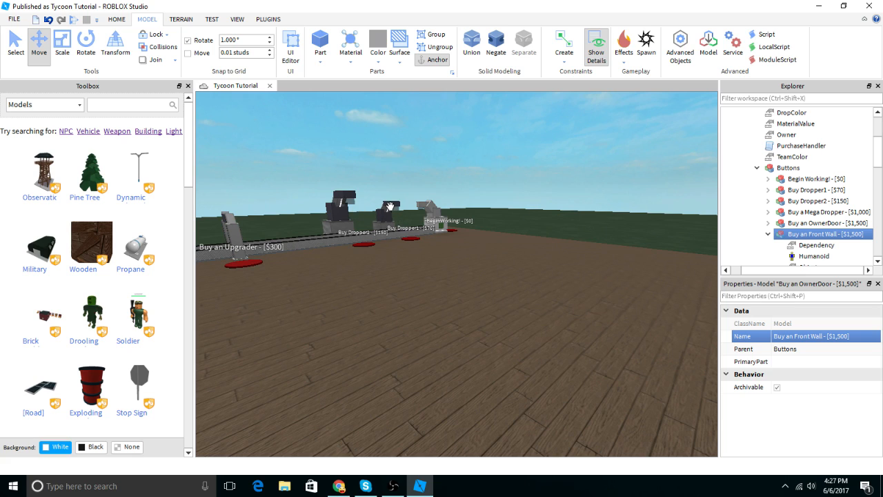
right_drag(392, 209, 436, 202)
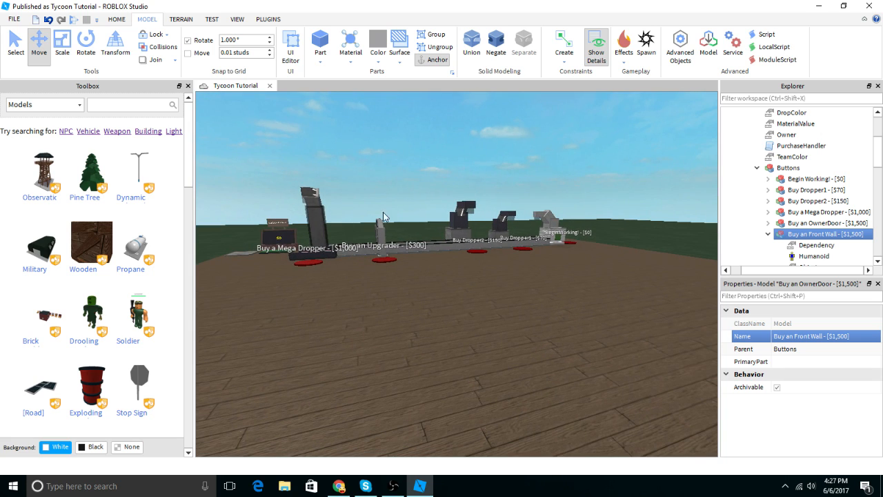
key(f)
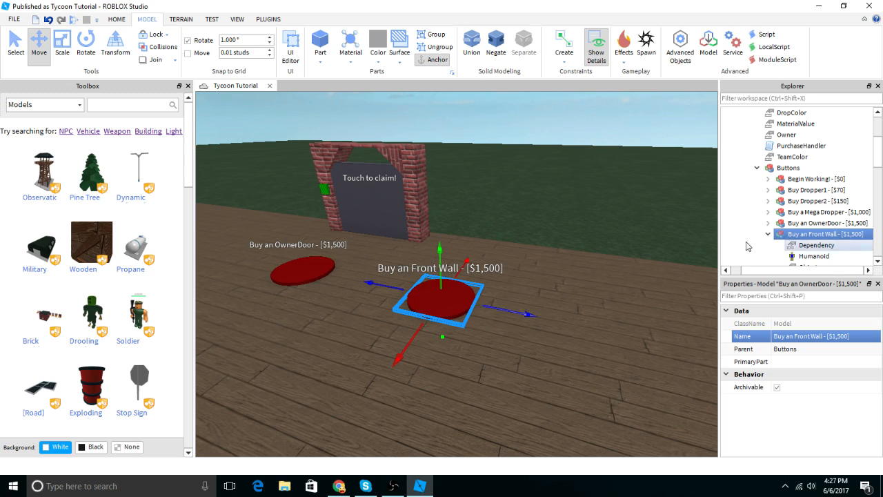
click(840, 336)
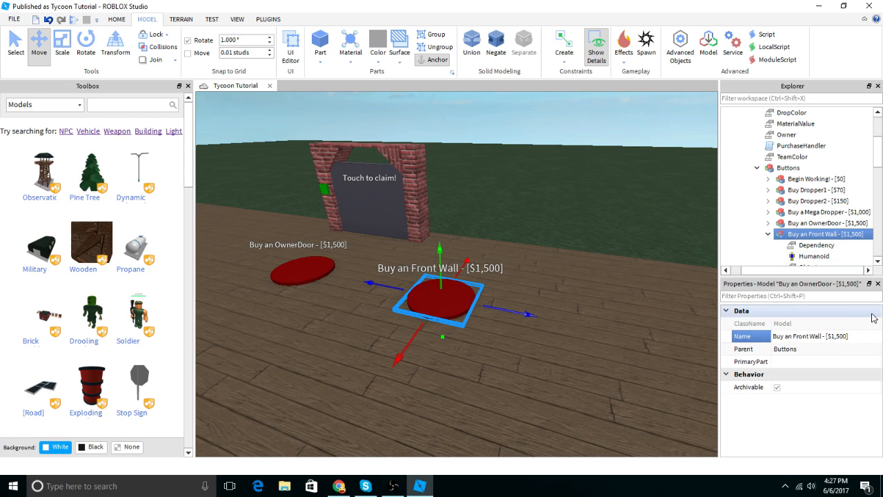
key(Return)
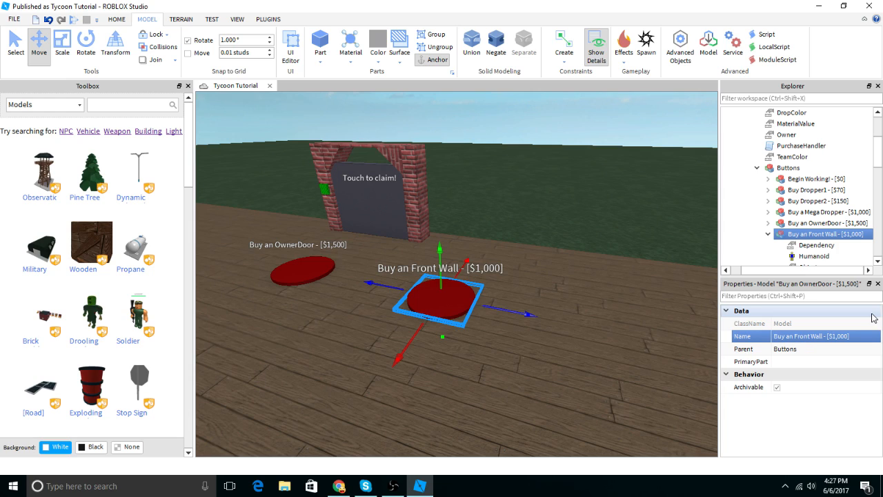
Step: Set the front wall button's Object value to Wall1 and its Price value to 1000
scroll(799, 228, down, 1)
click(808, 235)
click(787, 361)
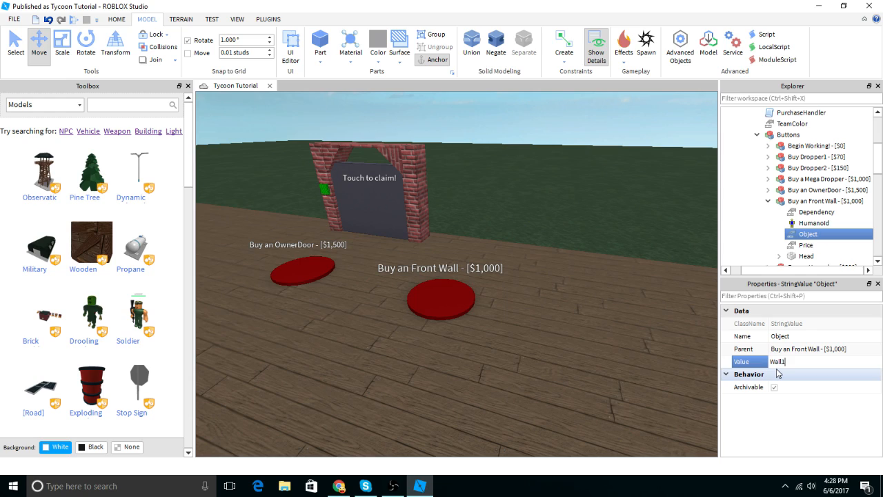
key(Return)
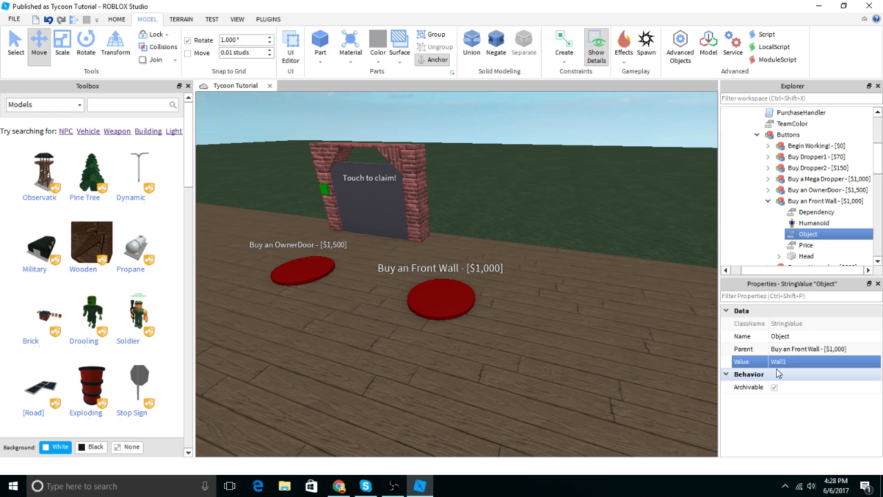
click(823, 246)
click(791, 361)
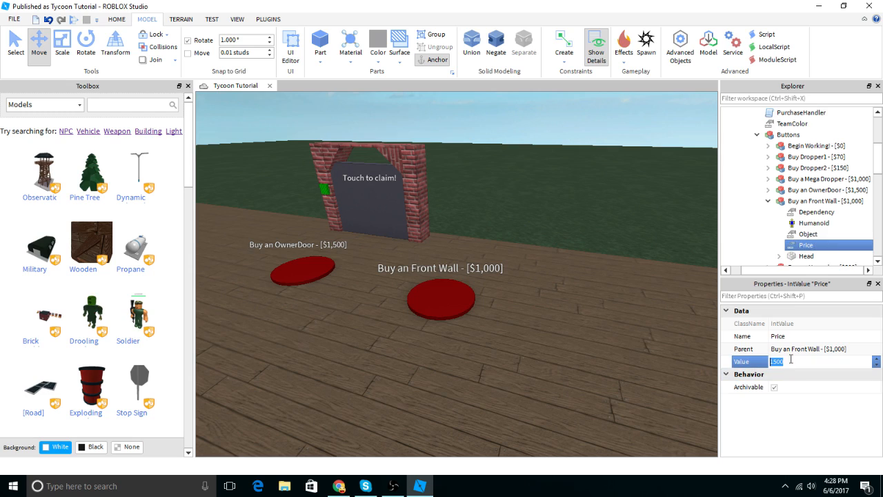
key(Return)
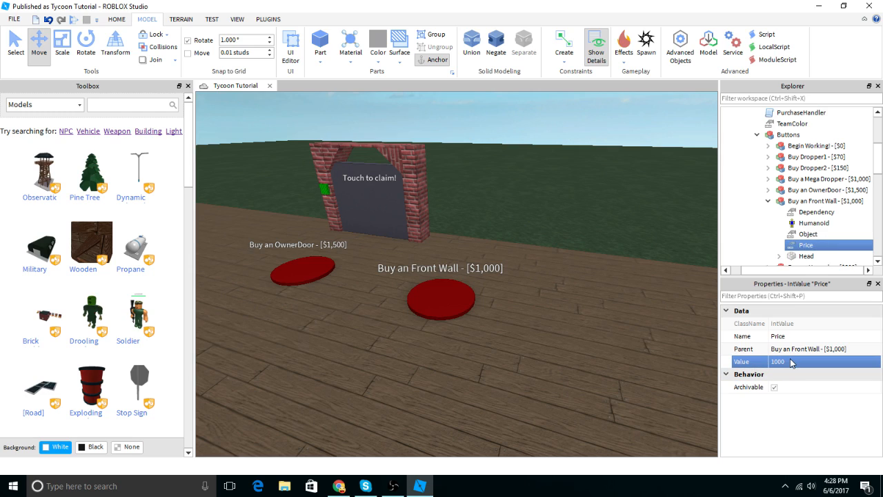
click(768, 201)
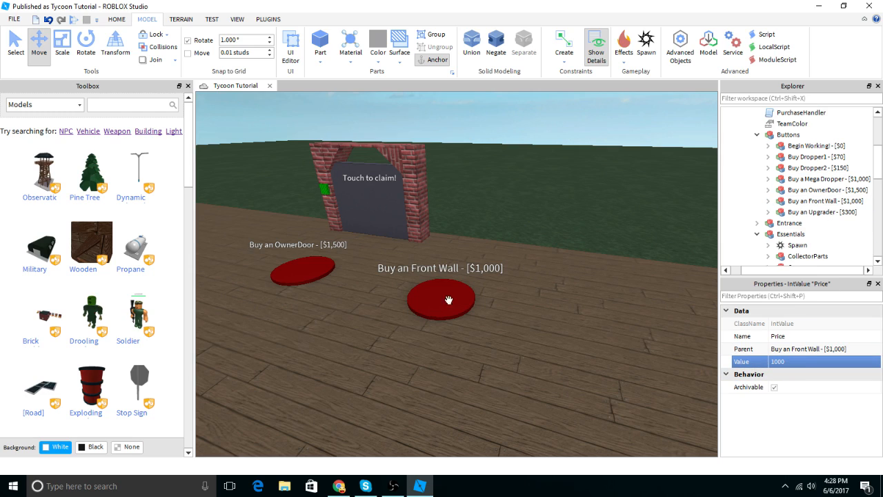
click(826, 201)
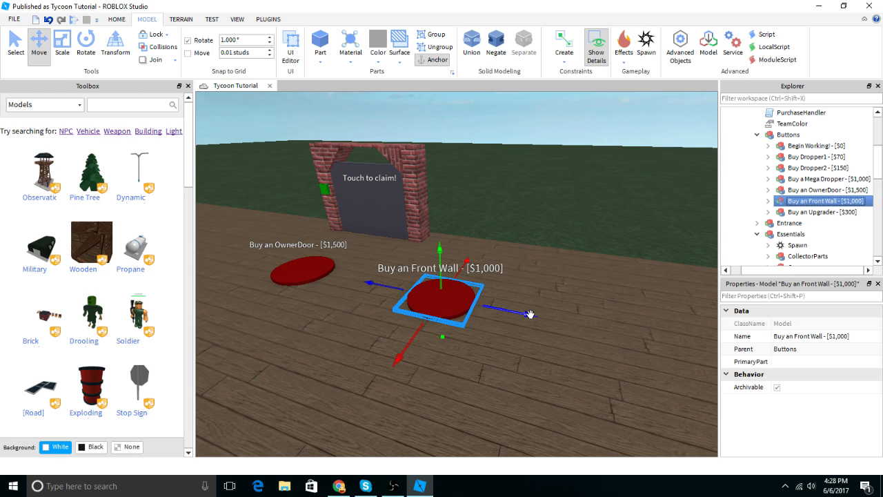
scroll(530, 314, down, 5)
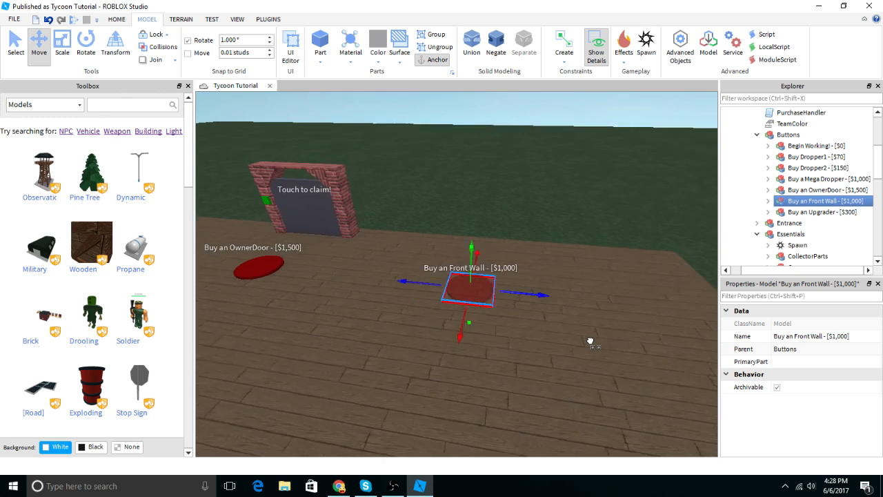
click(518, 122)
Step: Insert a block part with Brick material and Dusty Rose colour on the grass outside the tycoon floor
right_drag(506, 174, 512, 157)
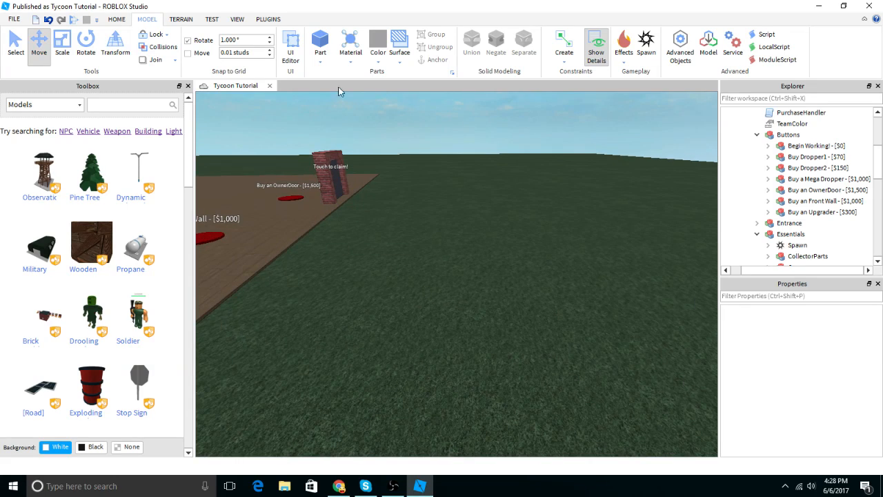
key(d)
scroll(827, 156, up, 4)
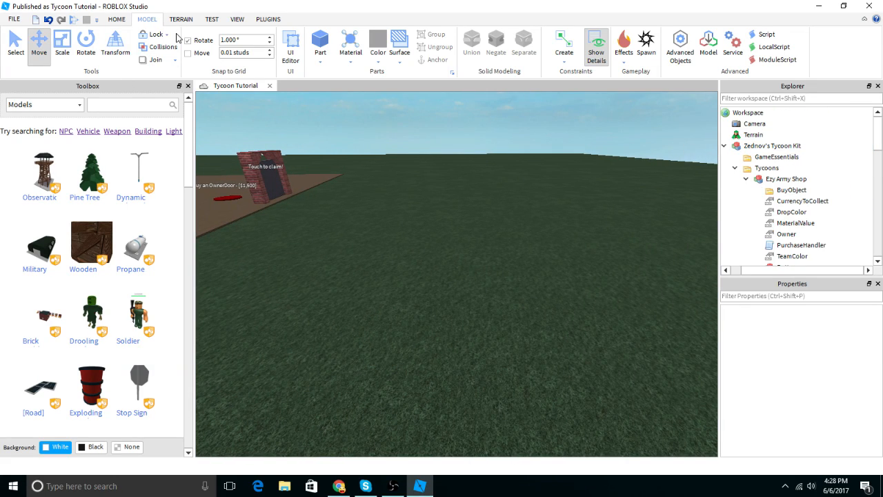
click(342, 54)
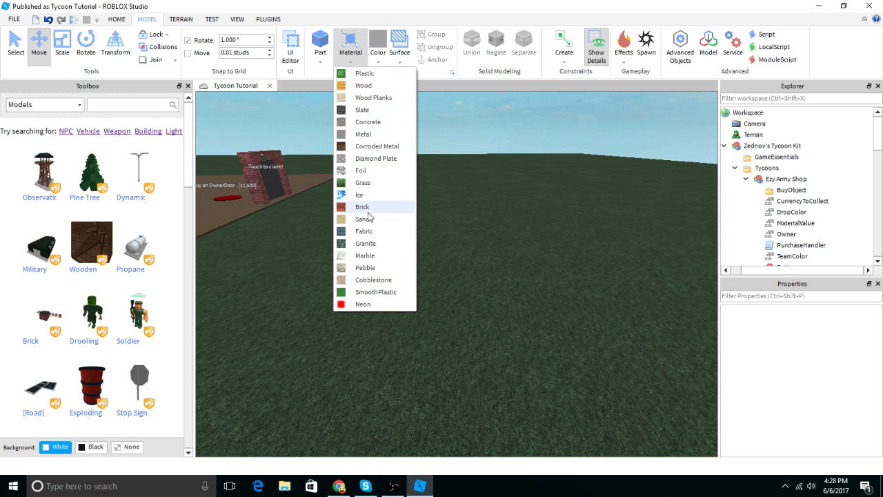
click(367, 209)
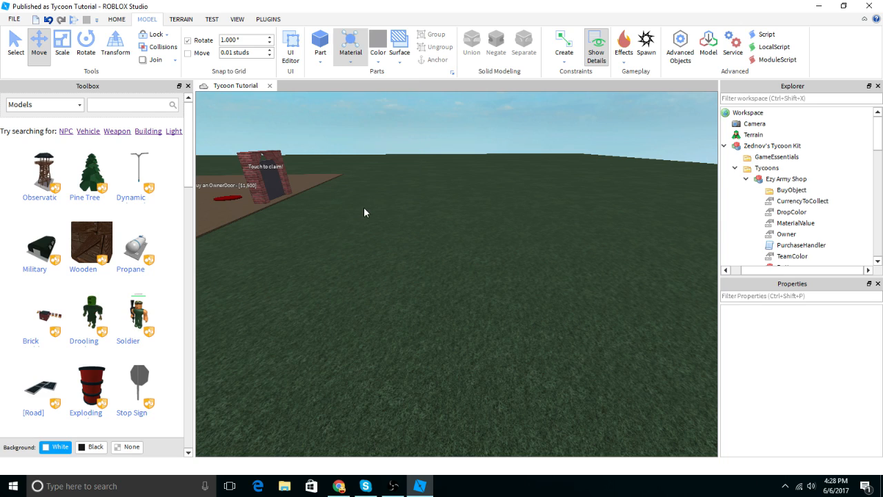
click(371, 62)
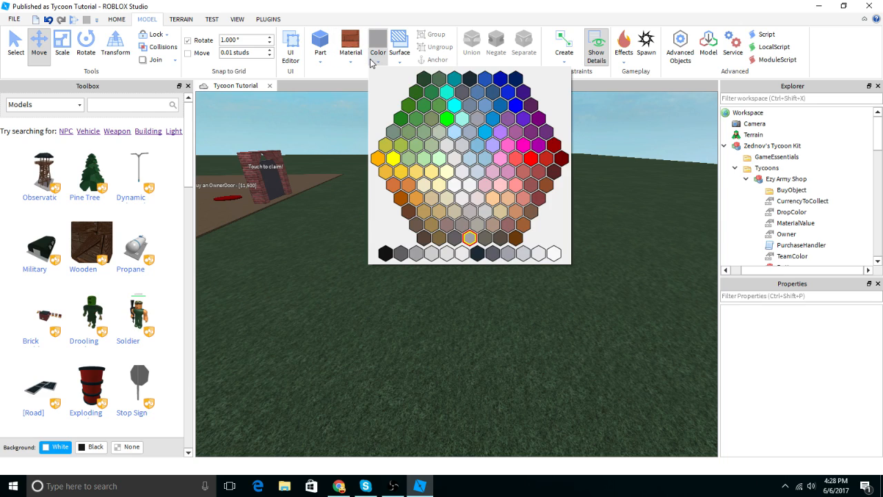
click(539, 173)
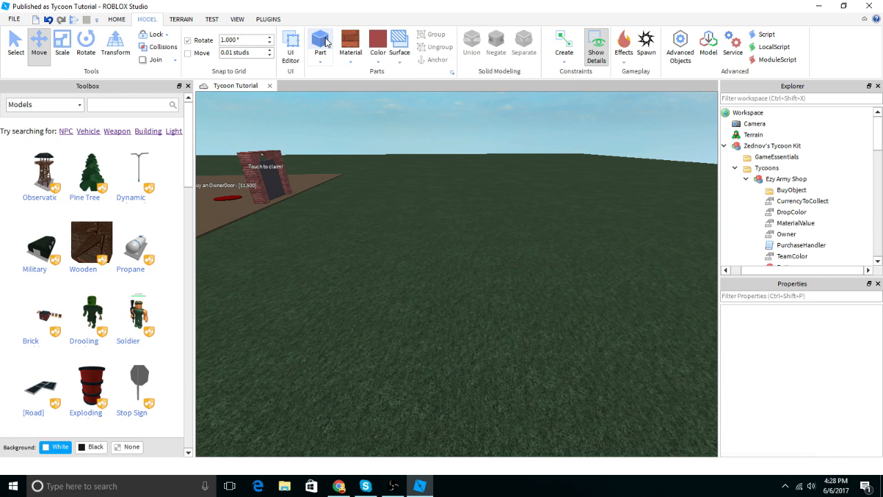
click(321, 43)
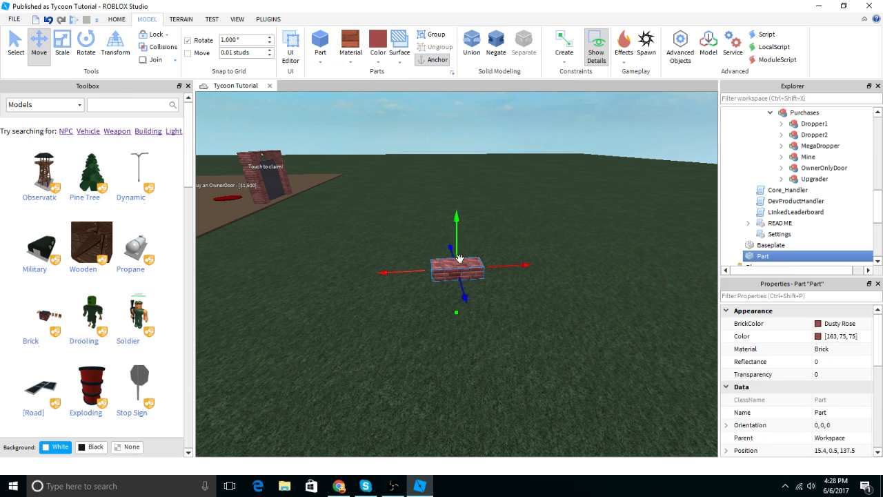
Step: Move the brick part onto the floor's front edge near the Buy an Front Wall button
drag(526, 264, 470, 292)
key(a)
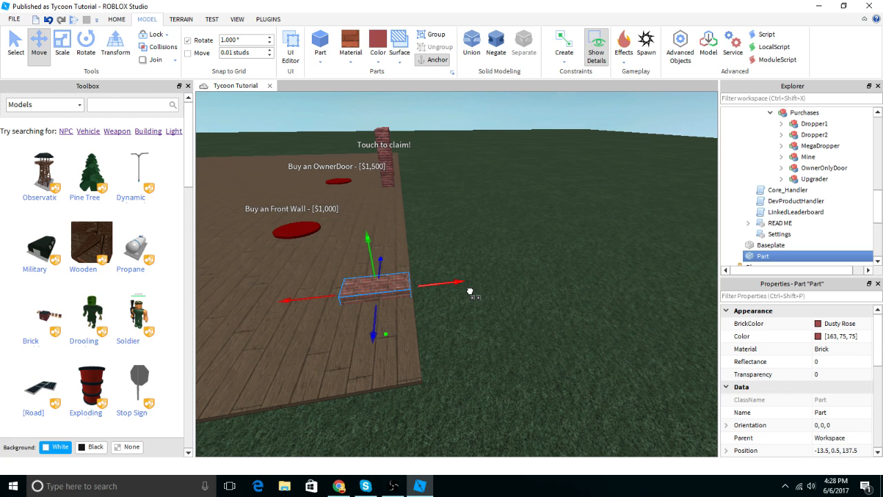
key(f)
right_drag(471, 291, 456, 242)
scroll(469, 239, up, 2)
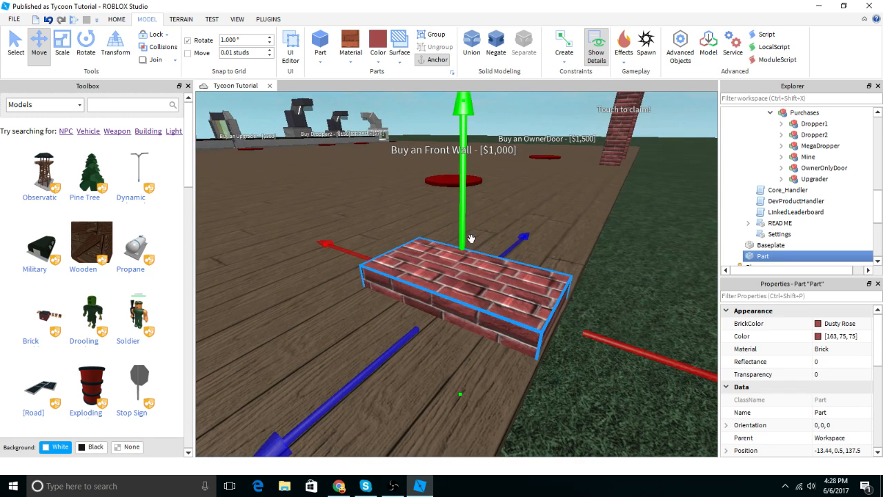
scroll(441, 201, down, 2)
Step: Thicken the tycoon floor downward to 1.2 studs with the Building Tools by F3X Resize tool and deselect it
click(267, 20)
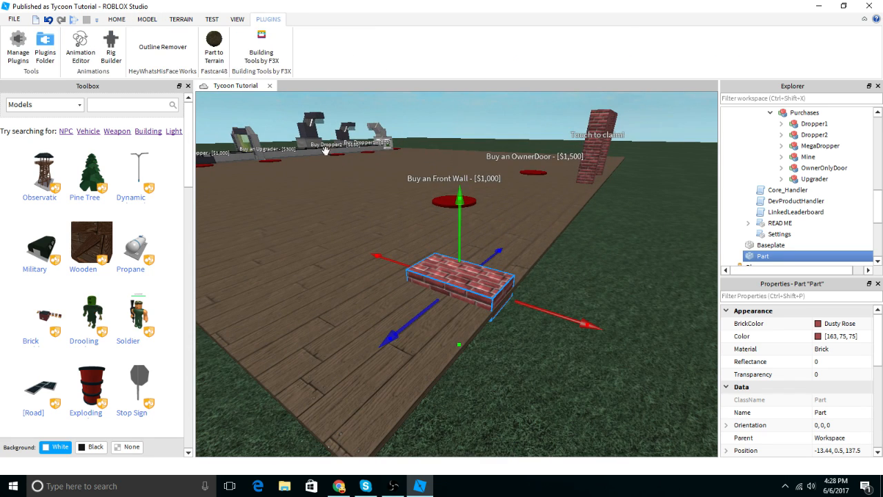
click(261, 52)
right_drag(415, 221, 418, 222)
key(w)
key(d)
right_drag(522, 201, 522, 200)
click(343, 209)
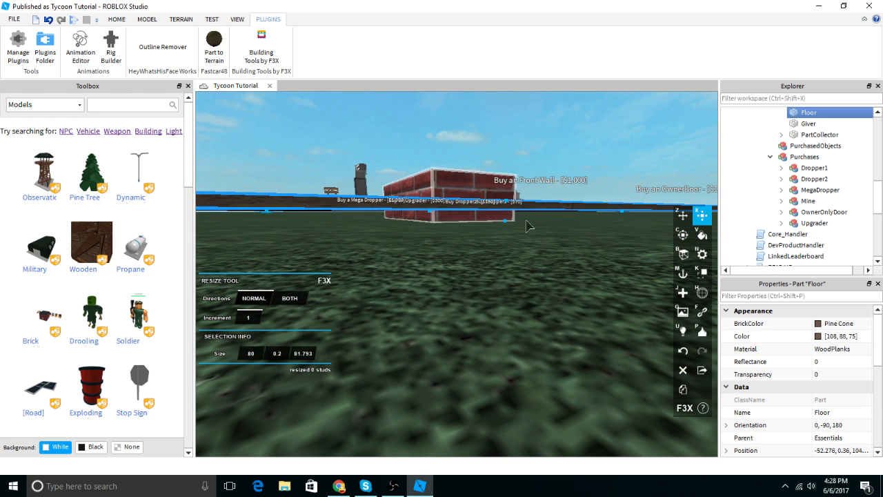
drag(507, 222, 508, 228)
key(s)
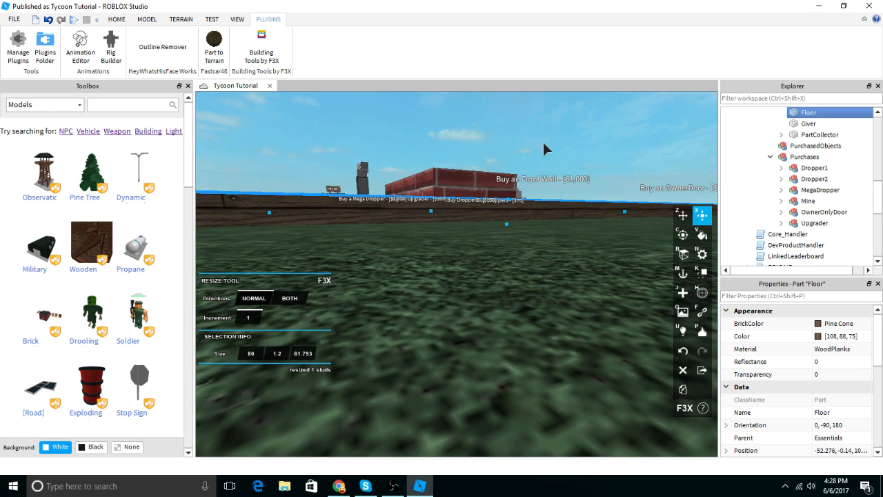
right_drag(542, 142, 543, 142)
click(543, 143)
Step: Set the F3X Resize tool's increment to 0.0001
key(w)
click(248, 315)
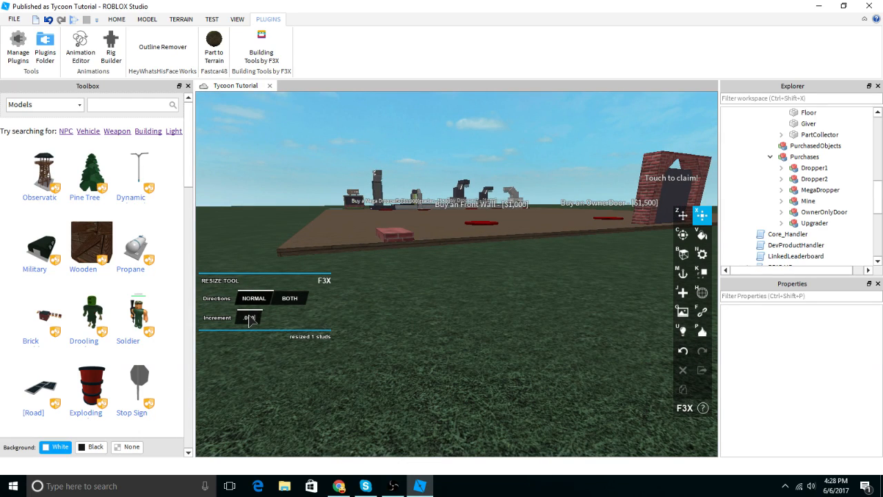
right_drag(403, 298, 407, 298)
key(w)
key(s)
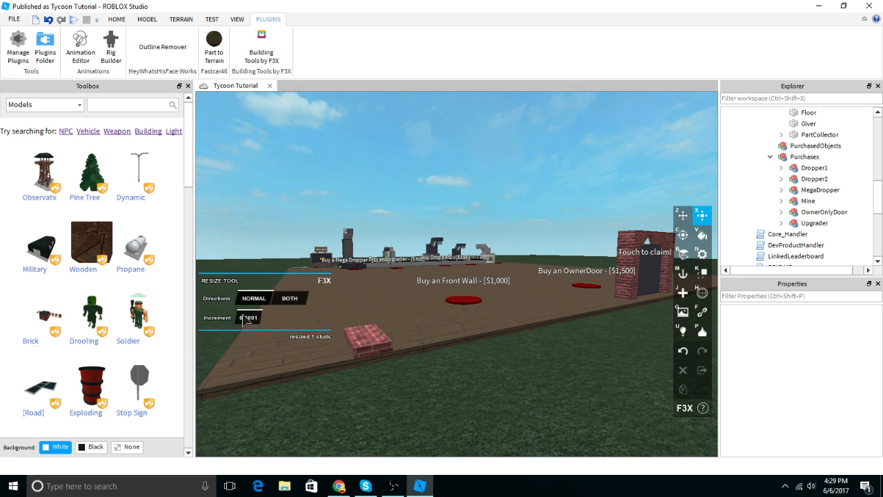
Step: Select the brick part and extend it outward past the floor's front edge to 4.118 studs
key(w)
key(d)
mouse_move(414, 326)
right_down()
mouse_move(409, 334)
mouse_move(435, 323)
mouse_move(412, 316)
right_up()
key(a)
click(422, 316)
key(w)
drag(459, 267, 482, 269)
right_drag(481, 269, 442, 278)
key(s)
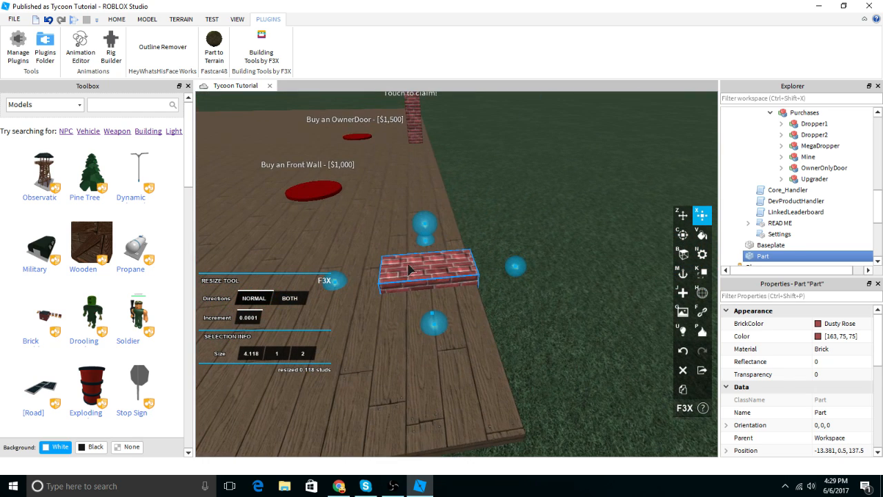
Step: Pull the floor's front edge in toward the claim door, shortening the floor to 80.696 studs, and deselect it
click(433, 157)
right_drag(428, 158, 427, 158)
key(w)
key(d)
drag(513, 331, 483, 357)
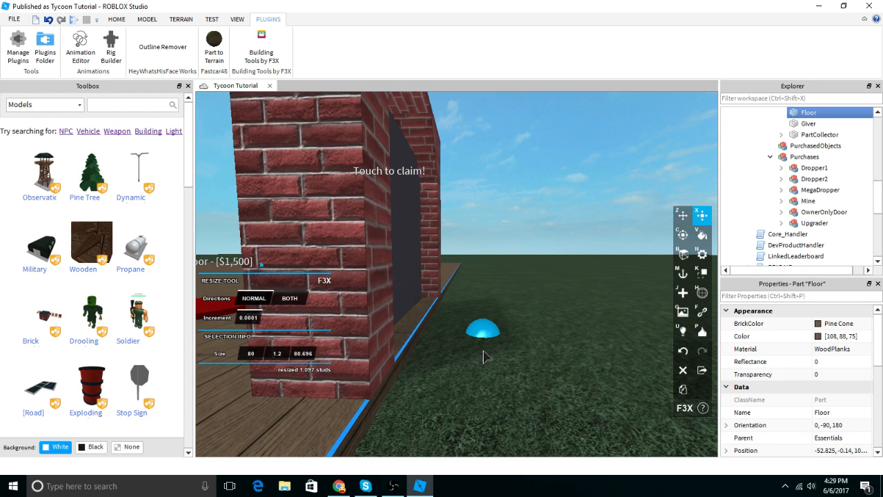
key(w)
click(511, 236)
Step: Narrow the brick part to 2.97 studs from its outer side to align it with the floor's front edge
key(w)
right_drag(511, 236, 511, 234)
key(s)
click(423, 298)
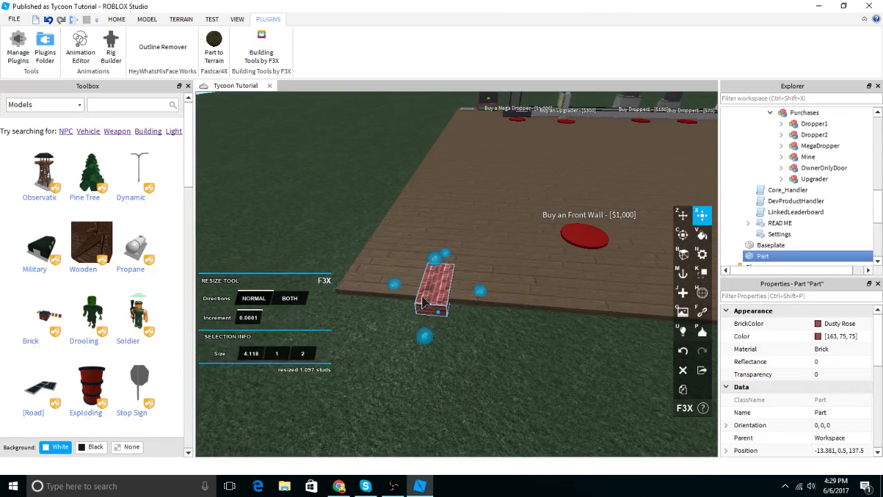
key(w)
right_drag(423, 302, 442, 290)
right_drag(522, 249, 531, 251)
key(s)
key(w)
drag(531, 252, 478, 276)
key(s)
Step: Extend both ends of the brick part along the front edge, from the floor's corner to the claim door, to 35.06 studs
right_drag(476, 275, 432, 259)
drag(446, 260, 397, 277)
key(a)
key(d)
drag(419, 242, 452, 236)
key(d)
right_drag(453, 238, 453, 239)
key(a)
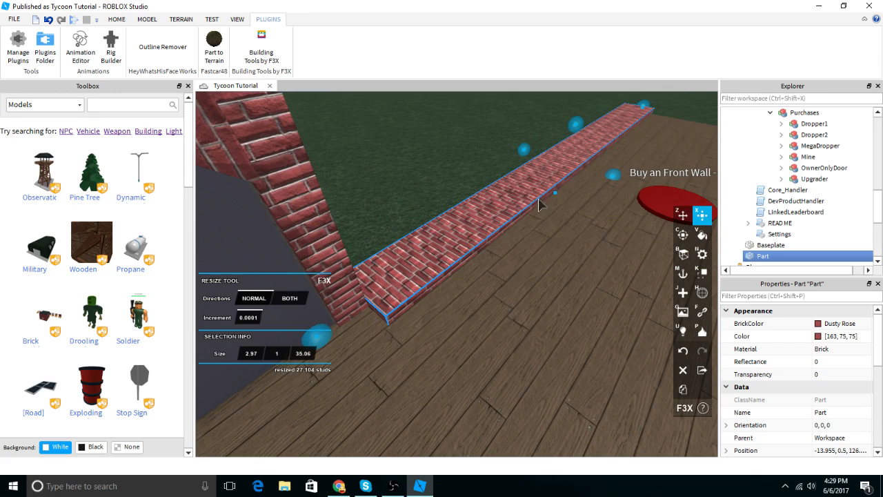
Step: Raise the brick part along the floor's front edge to a height of 2.677 studs
right_drag(576, 154, 577, 154)
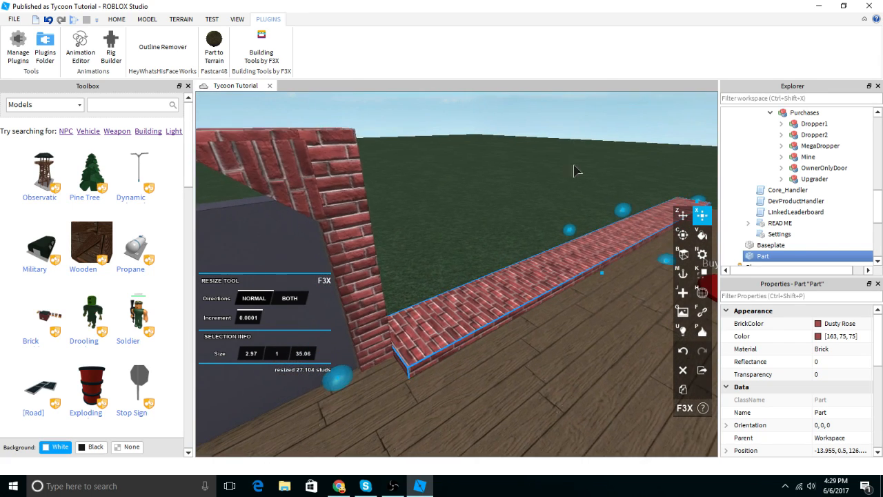
key(s)
drag(598, 218, 606, 198)
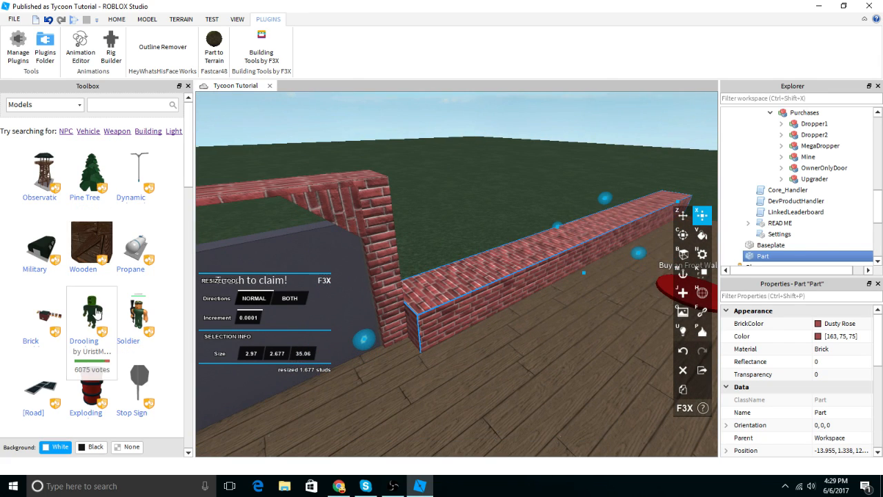
Step: Insert the Drooling Zombie model as a scale reference and move it onto the grass just outside the brick wall
drag(216, 295, 452, 269)
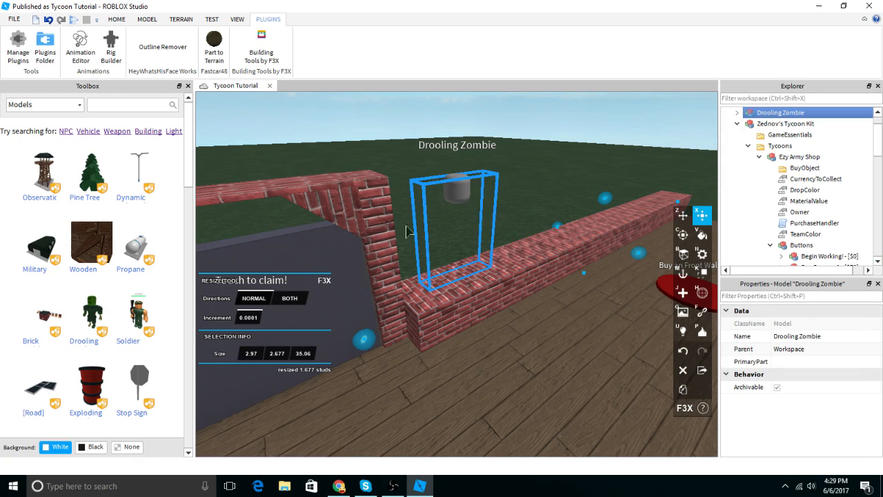
click(117, 18)
click(88, 51)
right_drag(430, 237, 430, 237)
drag(543, 246, 428, 290)
mouse_move(431, 282)
right_down()
mouse_move(394, 294)
mouse_move(447, 287)
right_up()
click(394, 242)
key(a)
key(s)
Step: Resume the F3X resizing and narrow the brick part to 1.768 studs from its floor side
click(268, 19)
click(265, 47)
key(a)
click(449, 288)
key(a)
right_drag(460, 253, 459, 252)
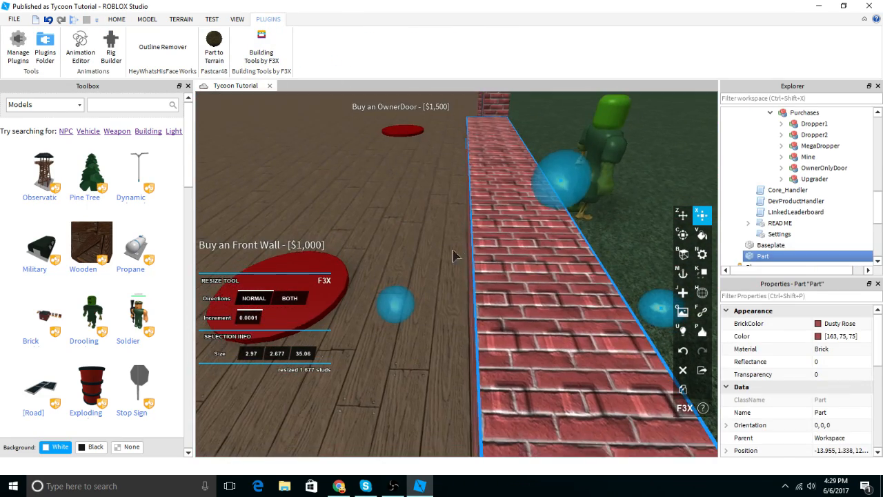
key(s)
drag(417, 302, 448, 306)
right_drag(448, 306, 445, 306)
key(w)
key(a)
click(507, 149)
right_drag(508, 150, 508, 149)
key(d)
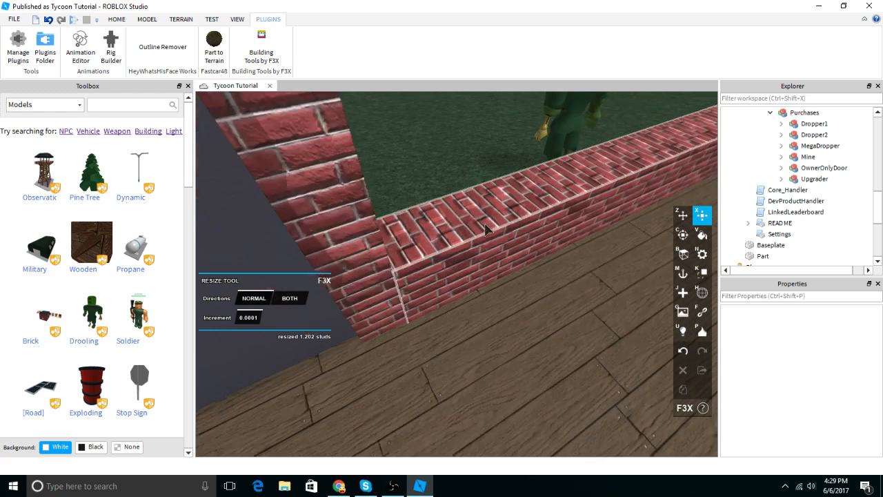
key(s)
click(485, 233)
key(d)
key(s)
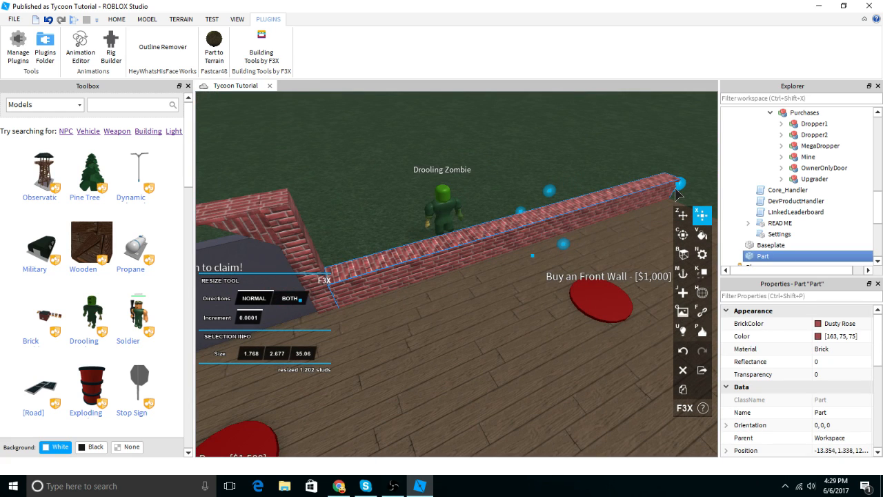
key(ctrl+d)
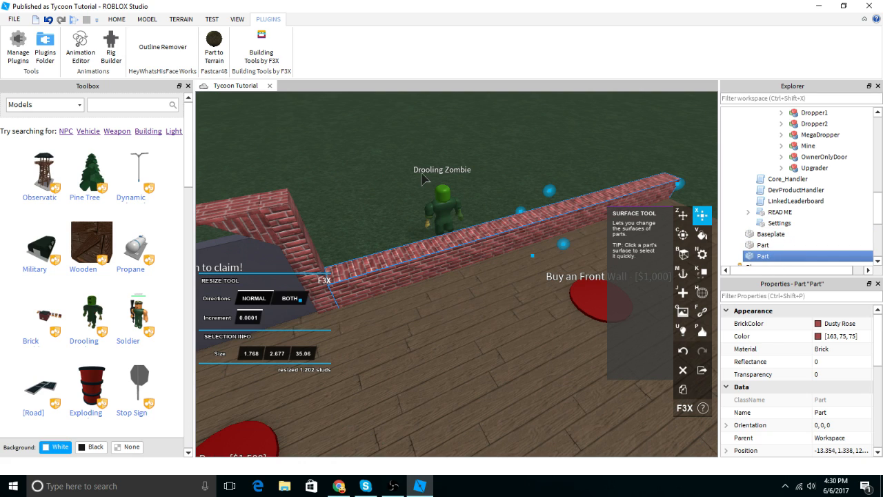
key(Delete)
right_drag(591, 131, 591, 131)
Step: Rename the brick part Wall1 and deselect it
click(763, 245)
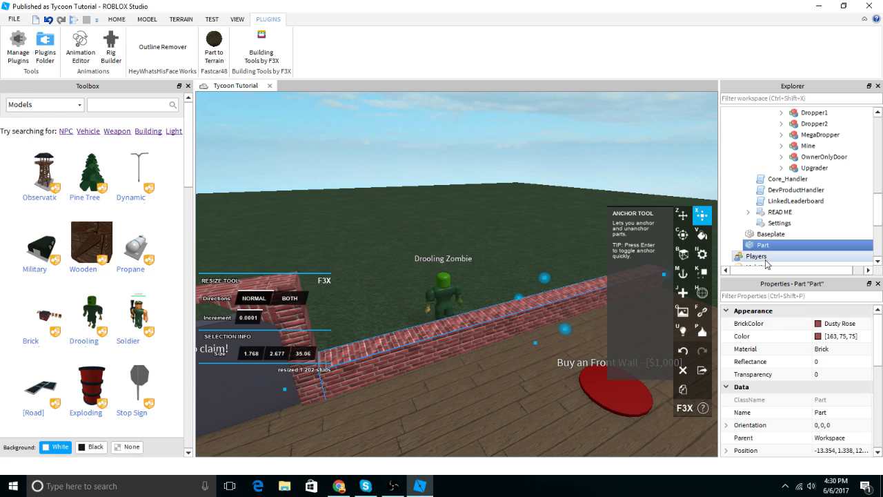
click(816, 412)
text(Wall)
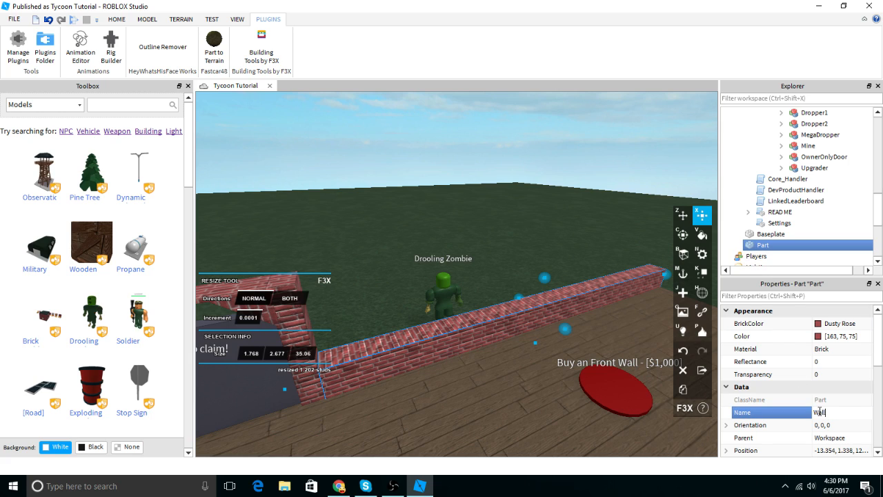
text(1)
key(Return)
click(558, 165)
right_drag(559, 163, 559, 148)
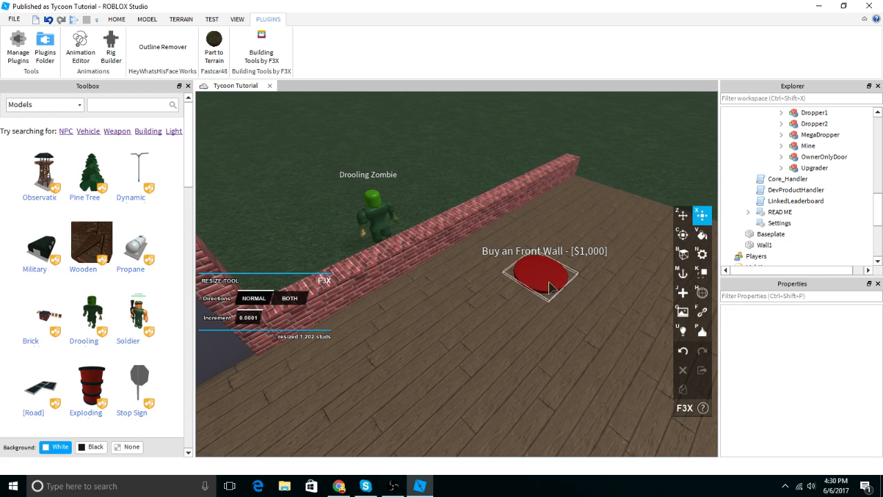
Step: Duplicate the low brick wall and shorten the copy towards the claim door to 0.698 studs
click(461, 230)
right_drag(461, 230, 458, 207)
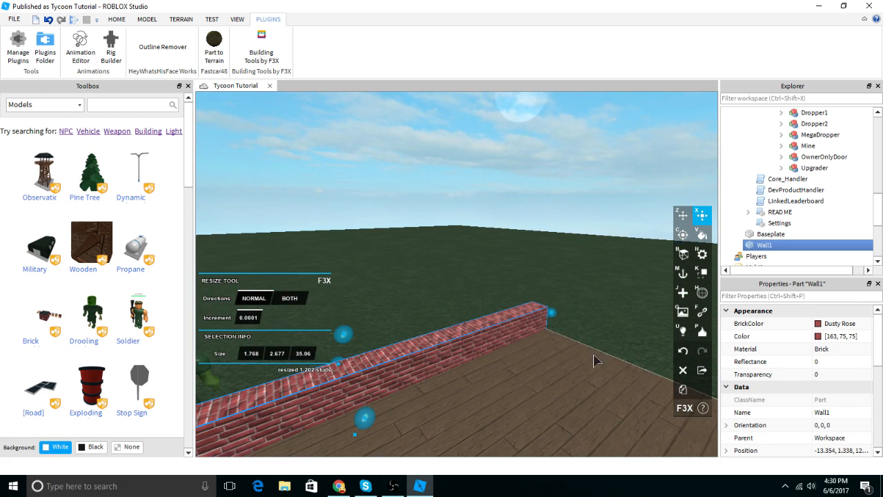
key(ctrl+d)
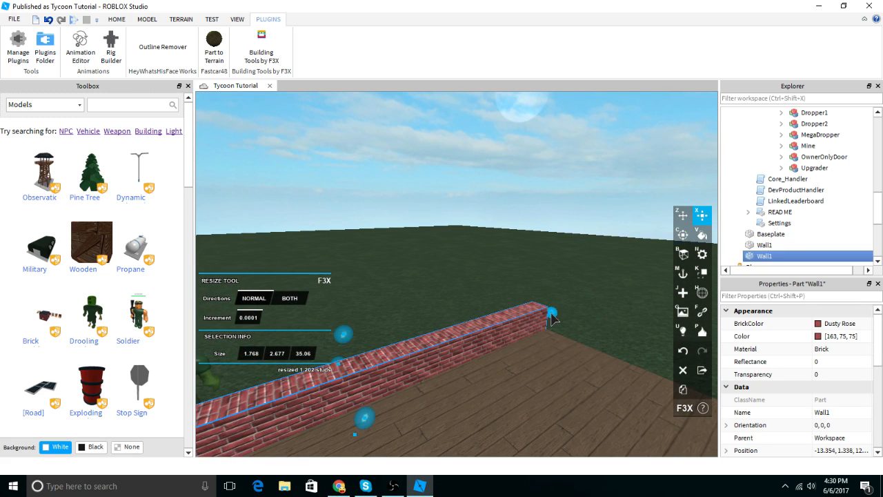
drag(549, 318, 523, 331)
right_drag(525, 329, 522, 331)
drag(523, 330, 521, 330)
right_drag(523, 331, 521, 330)
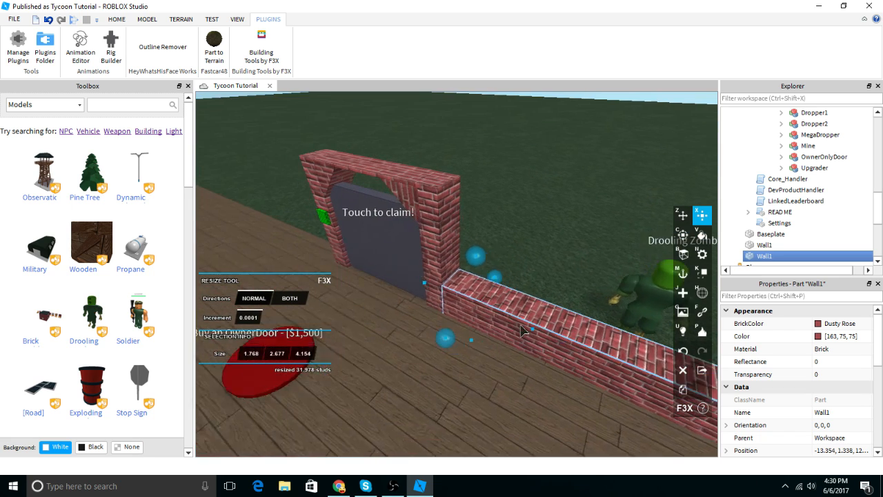
drag(522, 330, 513, 320)
right_drag(522, 330, 520, 328)
drag(513, 320, 509, 322)
scroll(509, 317, up, 5)
drag(357, 286, 352, 272)
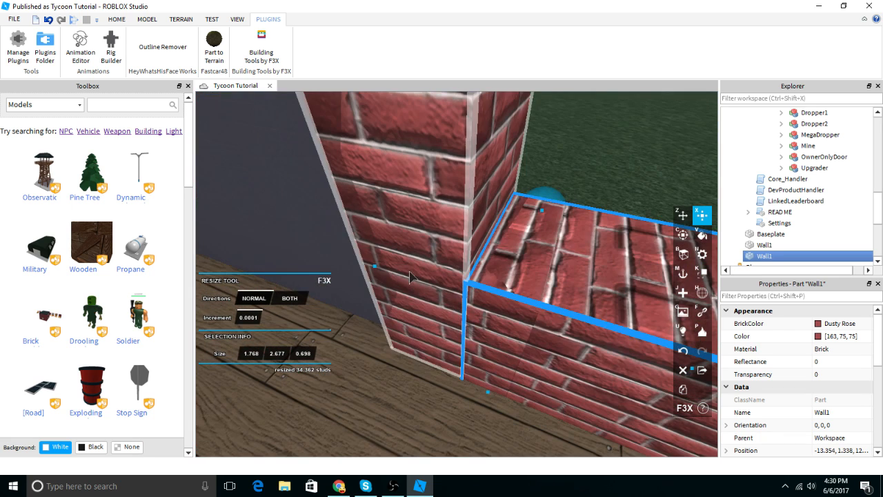
Step: Enlarge the short brick copy beside the claim door to a footprint of 2.182 by 1.112 studs
scroll(352, 273, down, 5)
drag(443, 314, 433, 326)
right_drag(433, 326, 429, 326)
mouse_move(485, 252)
mouse_down()
mouse_move(497, 258)
mouse_move(488, 262)
mouse_up()
right_drag(489, 262, 487, 248)
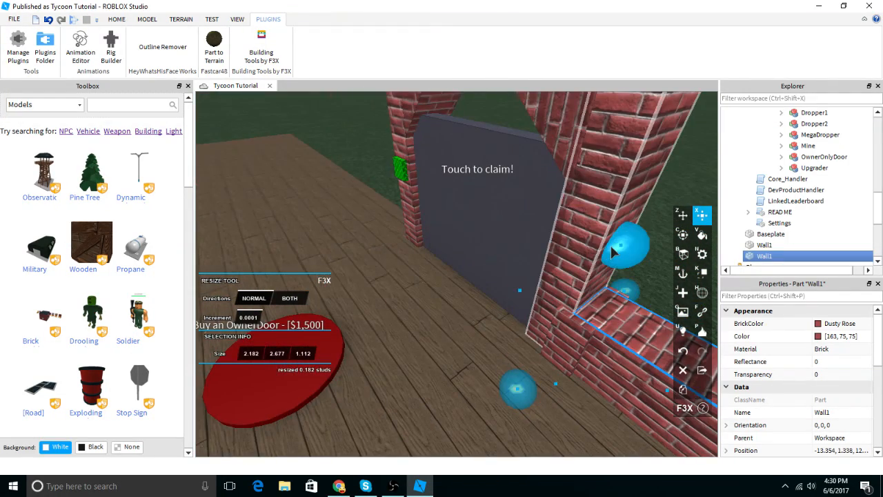
Step: Extend the short brick copy upward into a post 8.172 studs tall and deselect it
drag(611, 248, 586, 191)
right_drag(612, 249, 611, 246)
drag(587, 192, 584, 135)
right_drag(584, 135, 583, 136)
click(584, 135)
scroll(584, 136, down, 2)
Step: Give the post beside the claim door the Wood material and the Dirt brown colour
click(471, 258)
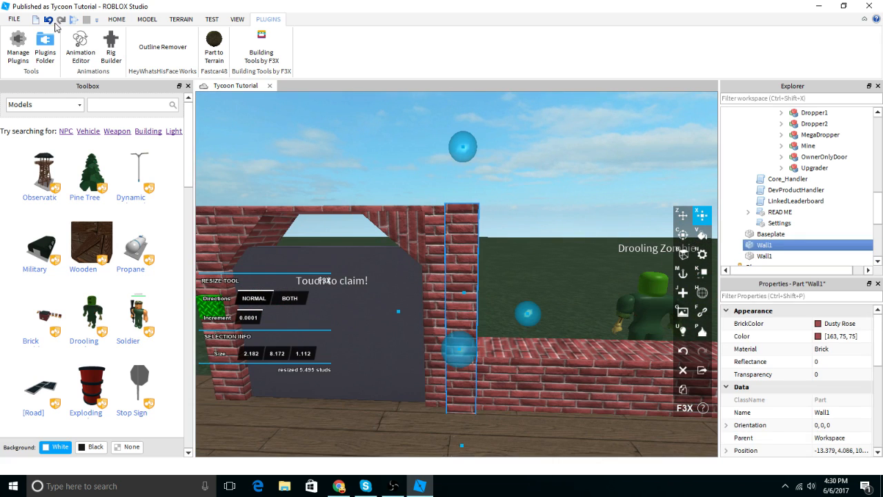
click(140, 18)
click(346, 64)
click(366, 95)
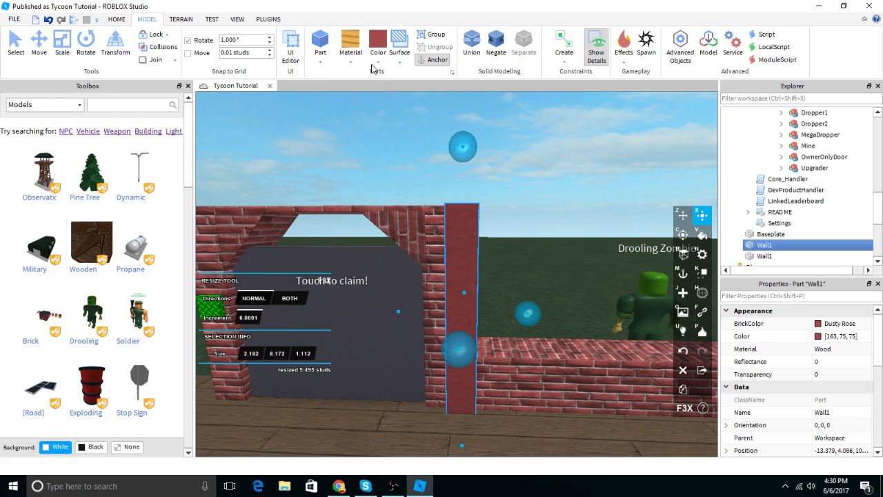
click(379, 61)
click(418, 241)
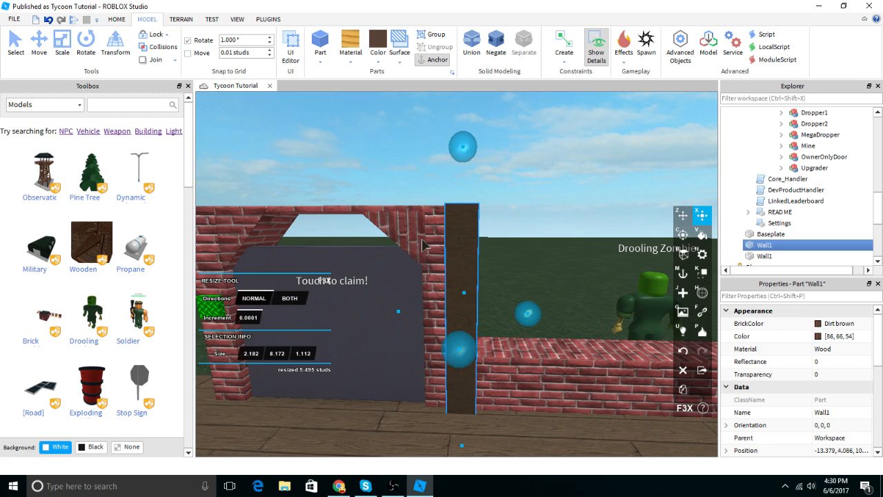
click(497, 135)
Step: Change the brown post's material to WoodPlanks and deselect it
scroll(497, 135, up, 5)
click(407, 245)
click(350, 52)
click(366, 107)
click(532, 175)
scroll(533, 175, down, 5)
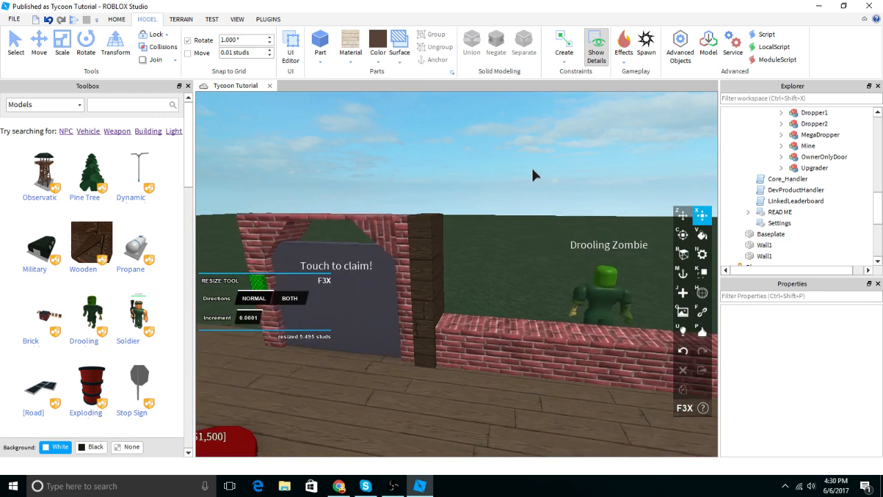
Step: Examine how the wood plank post fits between the claim door and the low brick wall
scroll(472, 263, up, 1)
click(518, 343)
right_drag(518, 343, 517, 345)
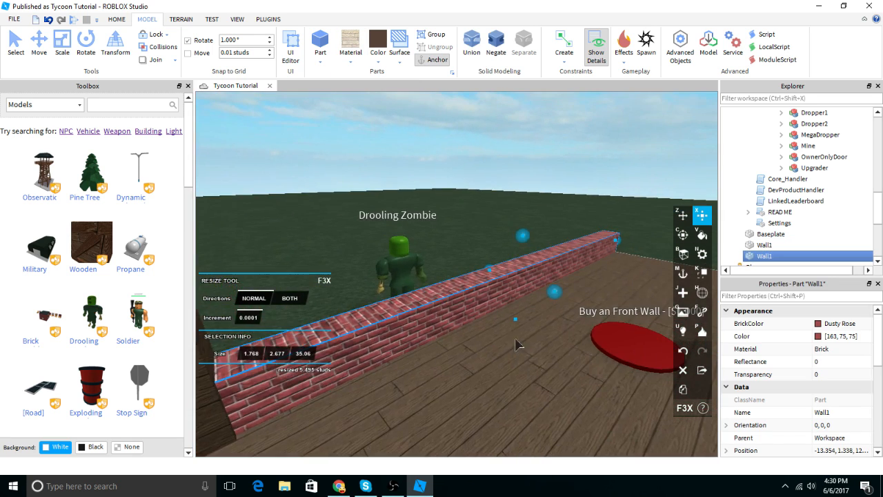
scroll(518, 344, down, 3)
click(516, 170)
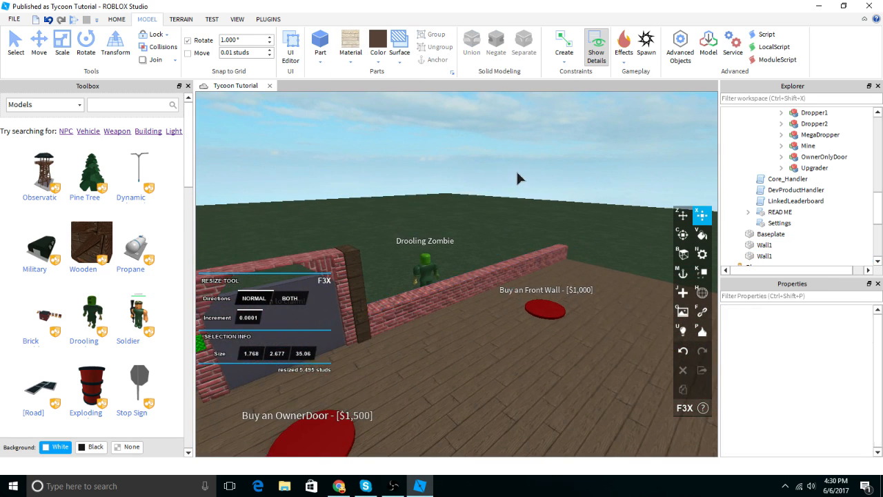
right_drag(516, 169, 515, 173)
scroll(516, 171, up, 4)
click(318, 258)
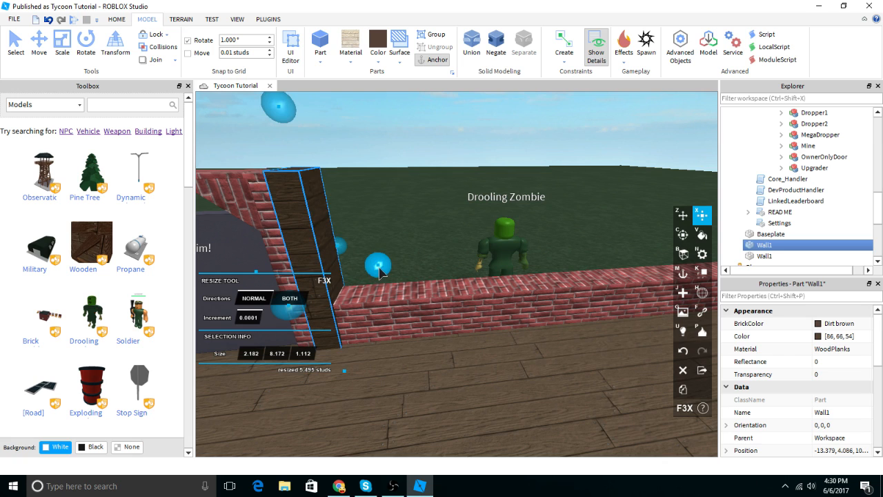
right_drag(379, 243, 378, 230)
click(479, 166)
click(465, 265)
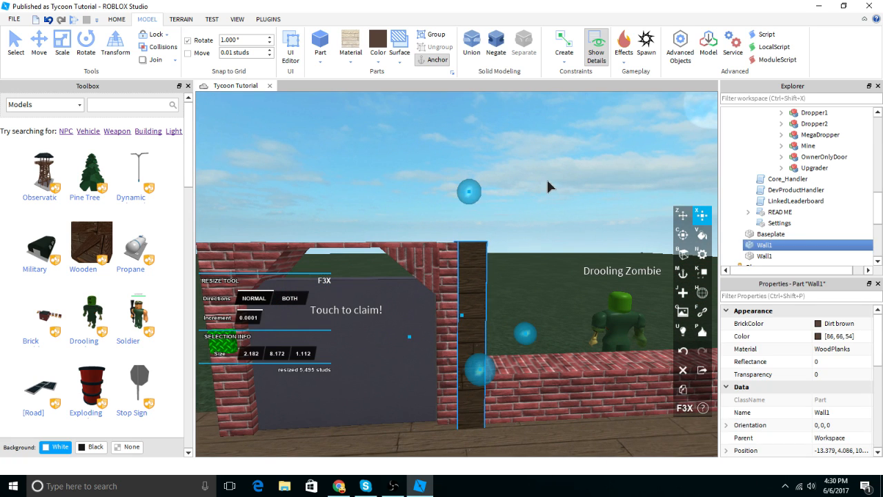
click(547, 179)
Step: Trim the wood plank post's height to 8.108 studs to line its top up with the claim door frame
key(d)
key(w)
right_drag(409, 245, 408, 245)
key(e)
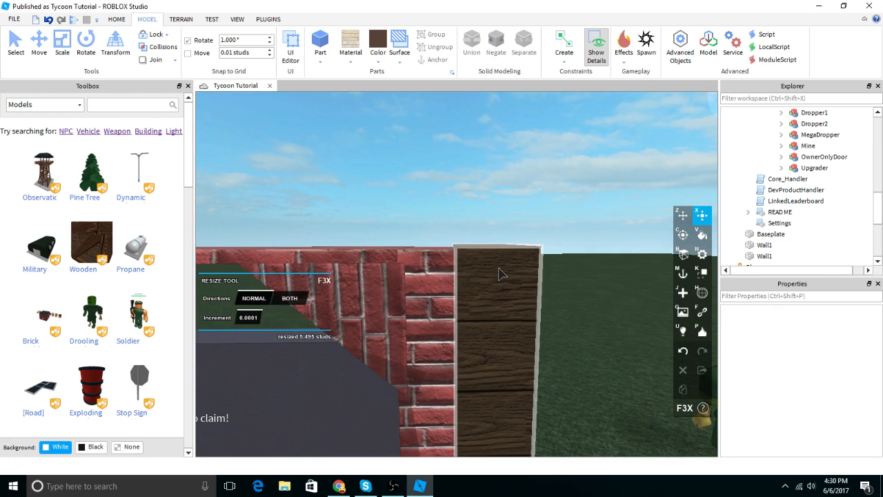
click(497, 272)
mouse_move(504, 123)
mouse_down()
mouse_move(505, 140)
mouse_move(515, 124)
mouse_up()
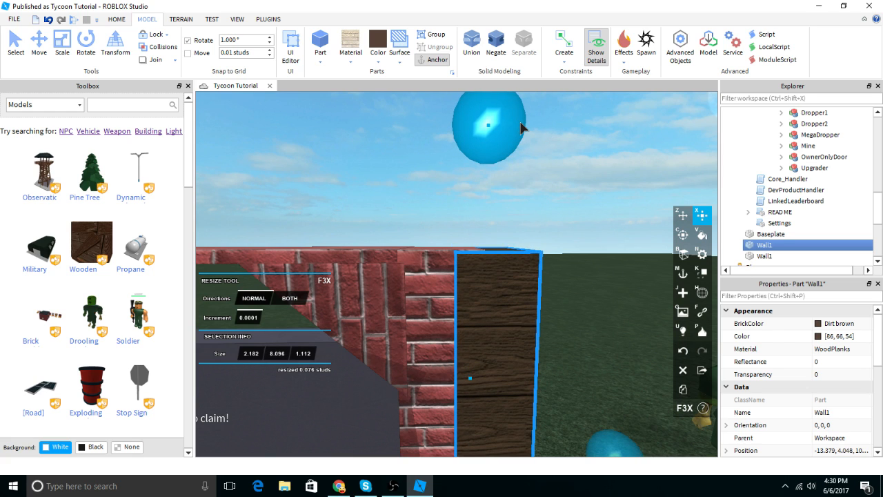
click(556, 174)
right_drag(555, 174, 559, 172)
key(w)
key(s)
click(495, 275)
key(w)
right_drag(507, 196, 506, 197)
key(d)
click(507, 198)
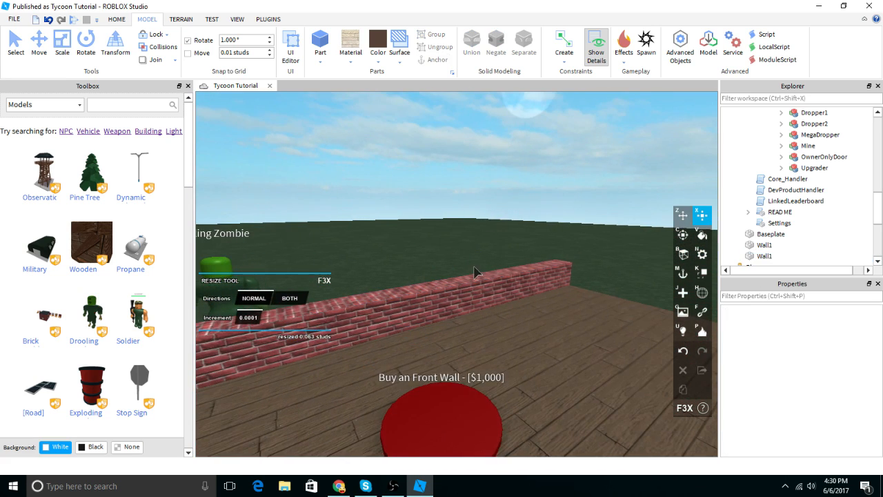
Step: Examine the low brick wall and the post from both inside and outside the tycoon
right_drag(461, 299, 432, 292)
click(431, 292)
click(310, 256)
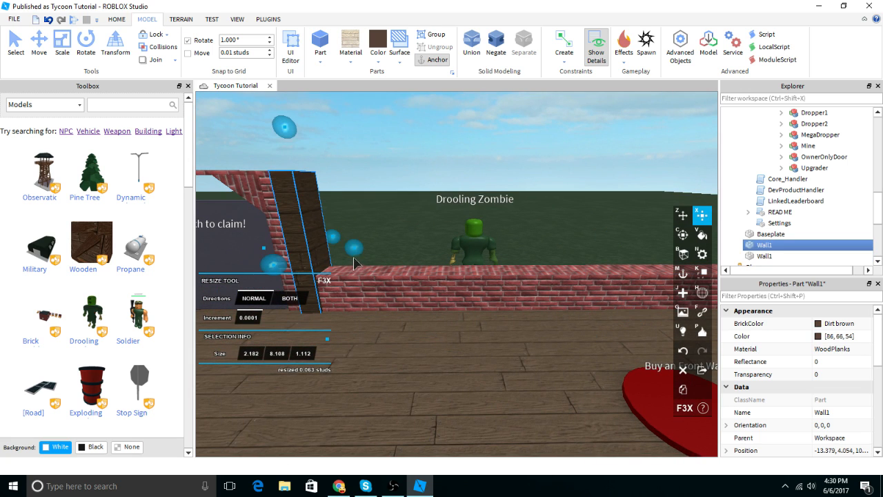
right_drag(351, 255, 388, 200)
key(d)
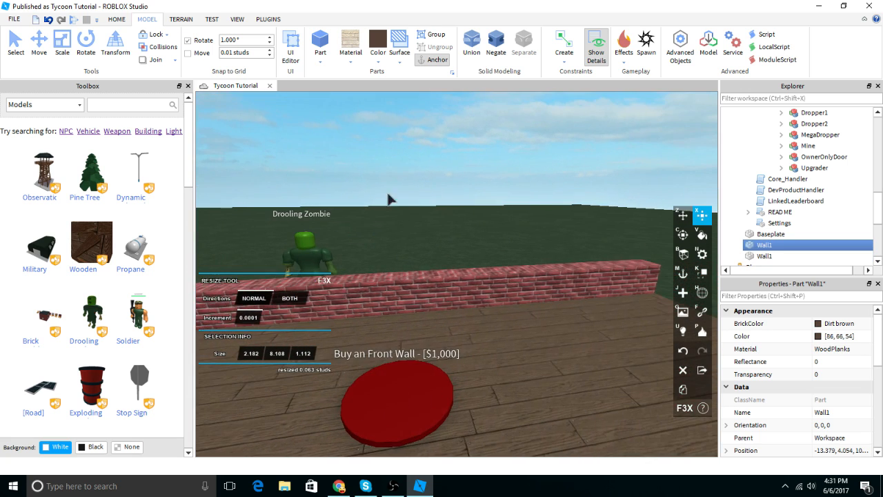
click(421, 219)
key(d)
key(w)
right_drag(510, 292, 487, 281)
key(s)
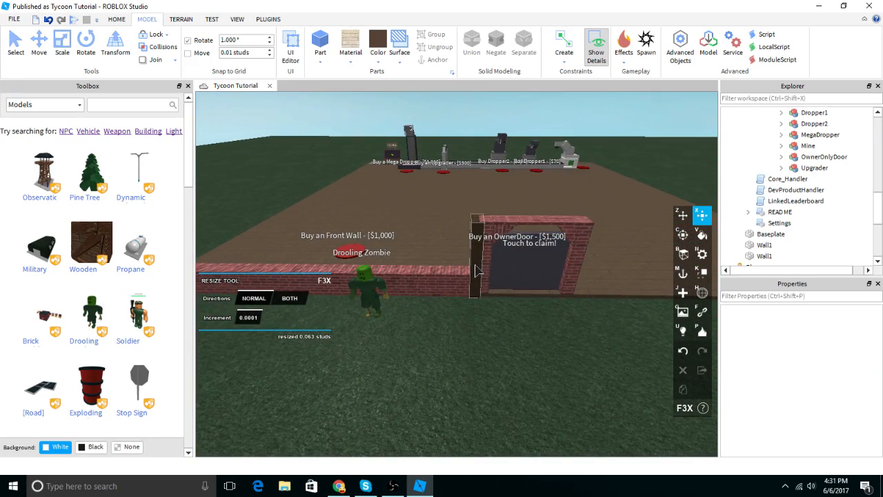
key(w)
key(a)
key(a)
key(d)
key(d)
Step: Duplicate the post and shape the copy into a board 0.2 studs thick and about 9 studs long on top of the brick wall
click(523, 249)
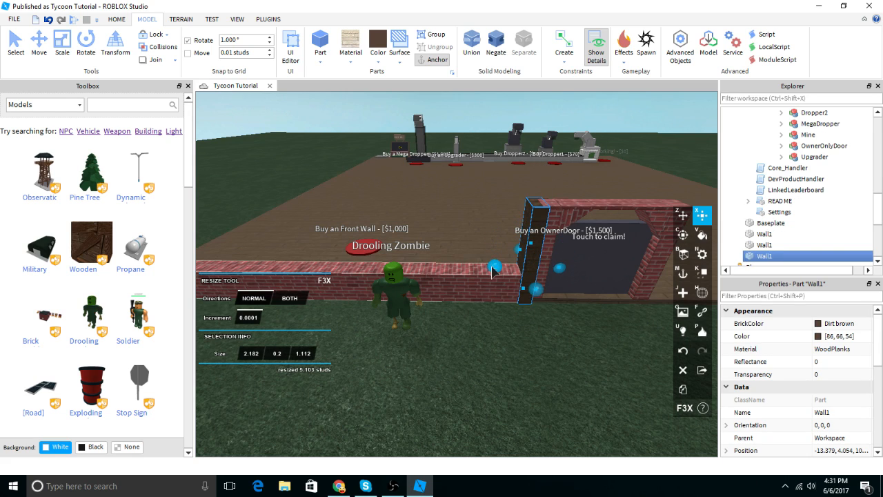
drag(492, 272, 425, 290)
key(a)
drag(636, 267, 523, 268)
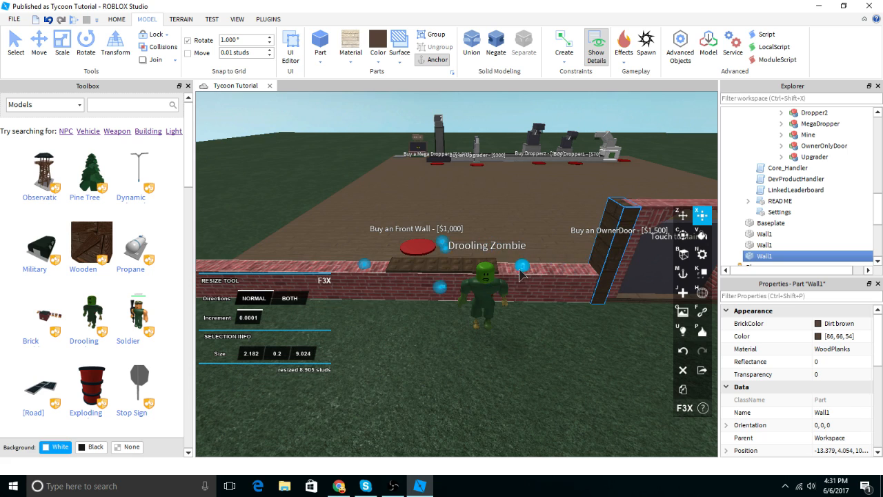
right_drag(524, 266, 523, 239)
key(s)
click(540, 189)
key(w)
Step: Select the post, the flat board and the low brick wall together and apply Outline Remover to them
click(575, 292)
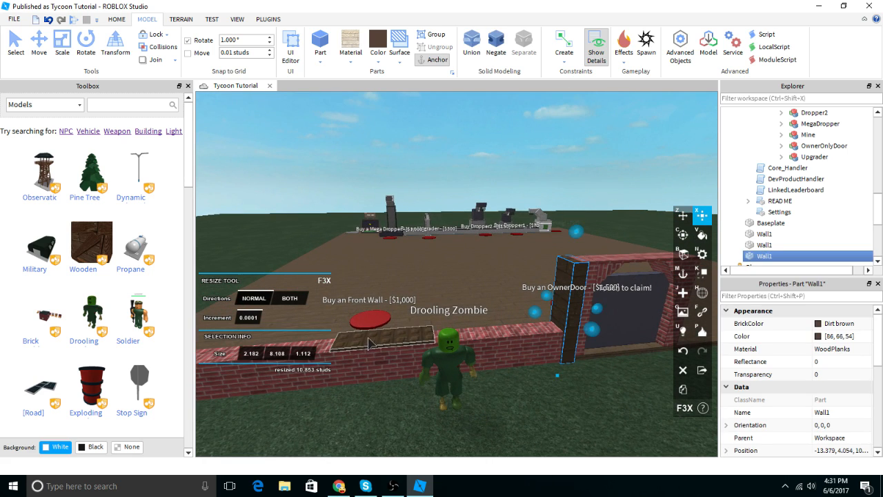
shift+click(387, 338)
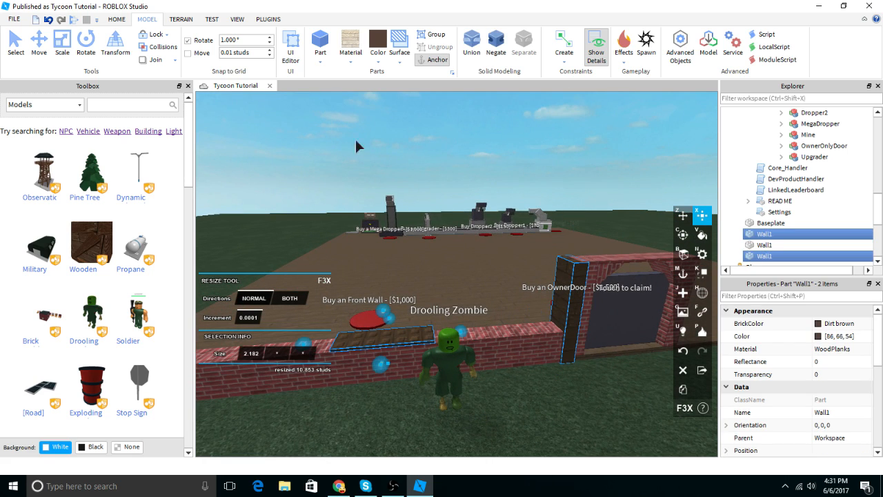
shift+click(521, 343)
click(278, 22)
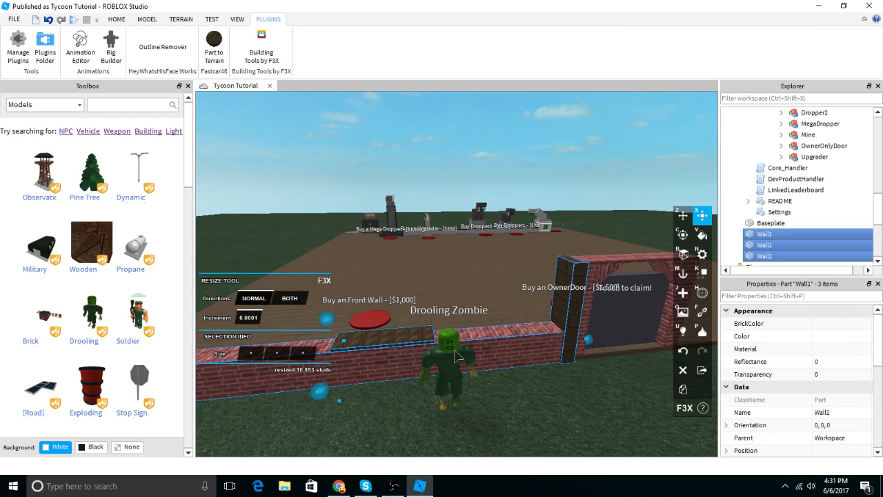
click(172, 52)
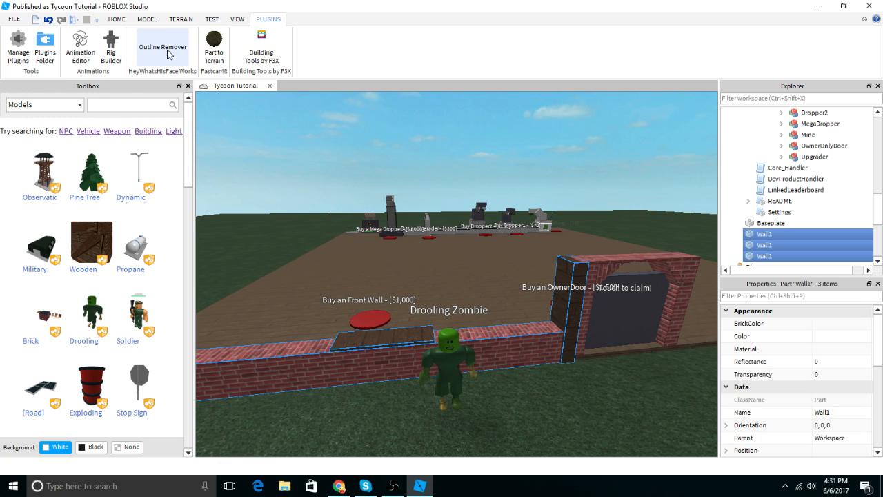
Step: Start Building Tools by F3X and thicken the flat wood board on the low brick wall to 0.437 studs
click(261, 56)
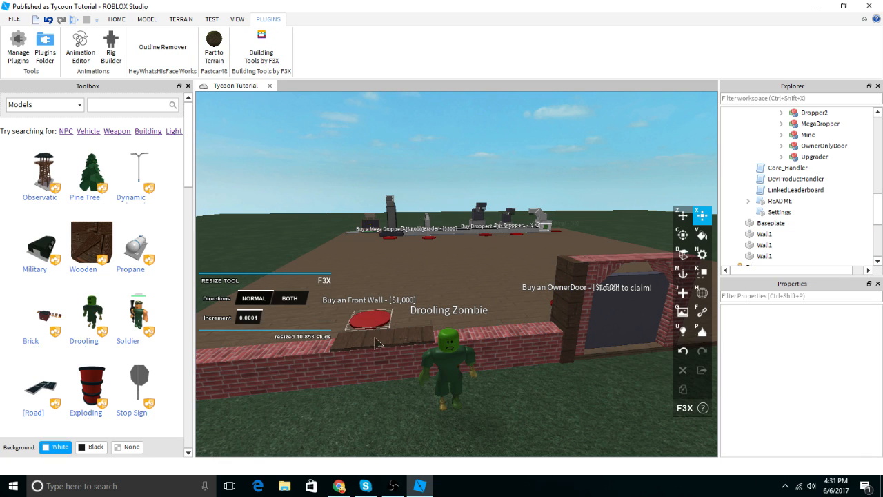
click(376, 343)
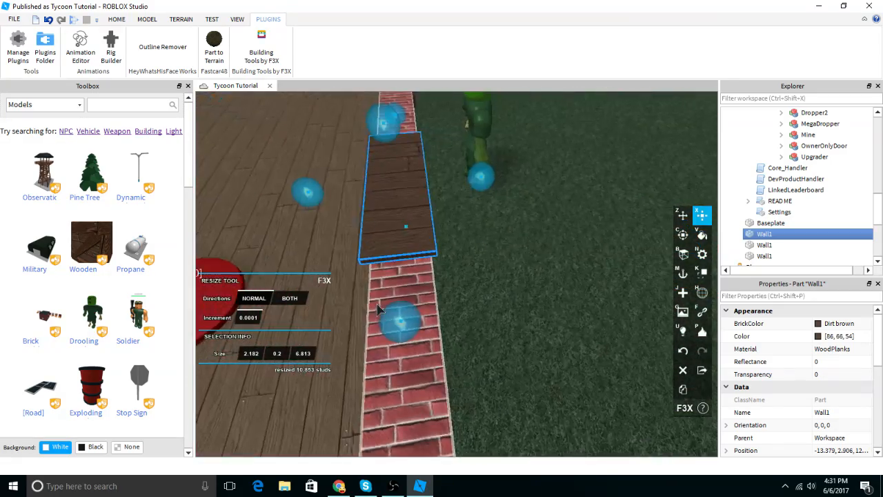
right_drag(378, 310, 377, 310)
scroll(377, 309, up, 1)
right_drag(444, 196, 470, 236)
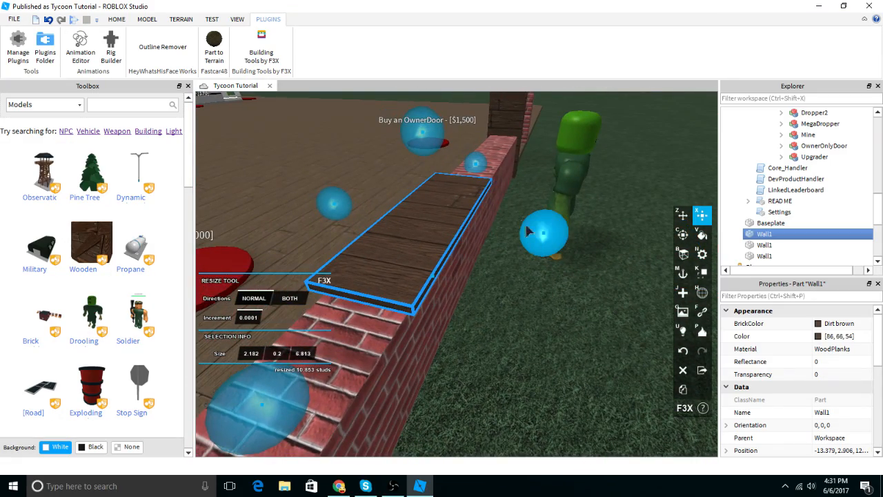
right_drag(532, 231, 500, 163)
click(499, 163)
click(503, 325)
drag(496, 373, 501, 385)
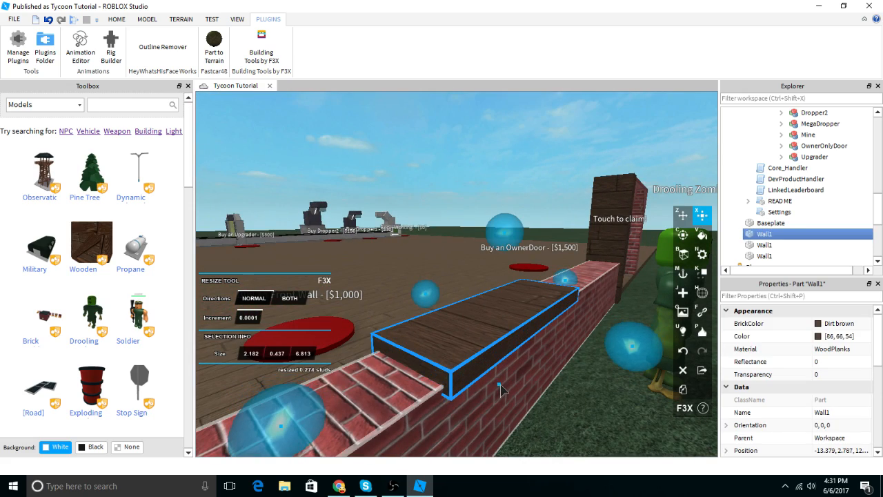
Step: Adjust the flat board's thickness to 0.474 studs and lengthen it to 11.008 studs along the brick wall
click(434, 167)
right_drag(435, 167, 445, 259)
click(446, 258)
drag(439, 248, 364, 303)
scroll(483, 123, down, 8)
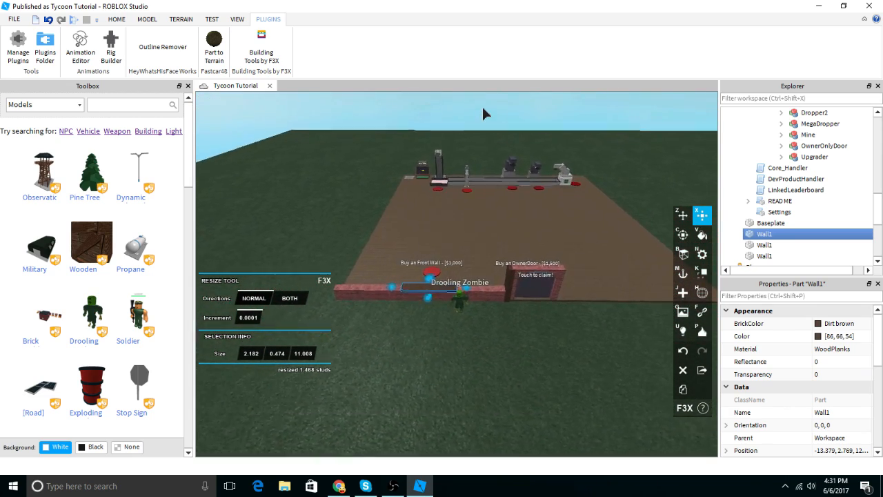
click(482, 107)
scroll(483, 108, up, 3)
scroll(453, 250, up, 10)
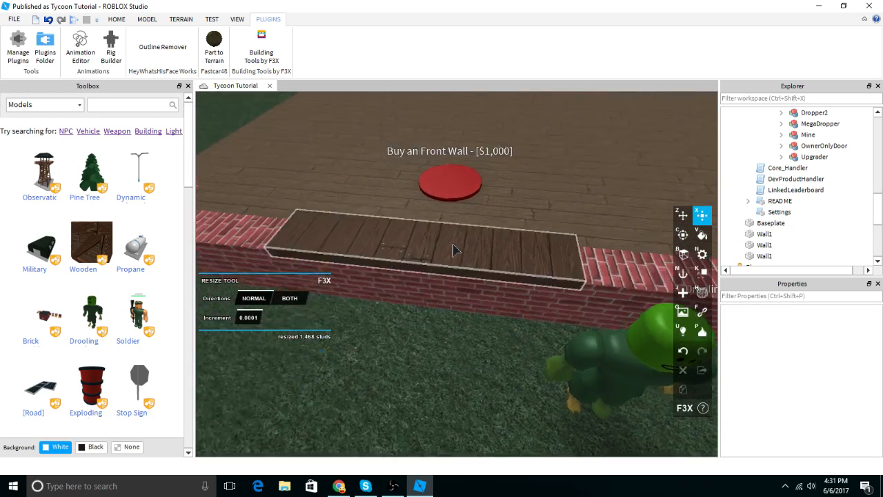
Step: Duplicate the flat board and raise the copy 5 studs above the original
right_drag(454, 250, 451, 301)
click(449, 277)
scroll(445, 279, down, 3)
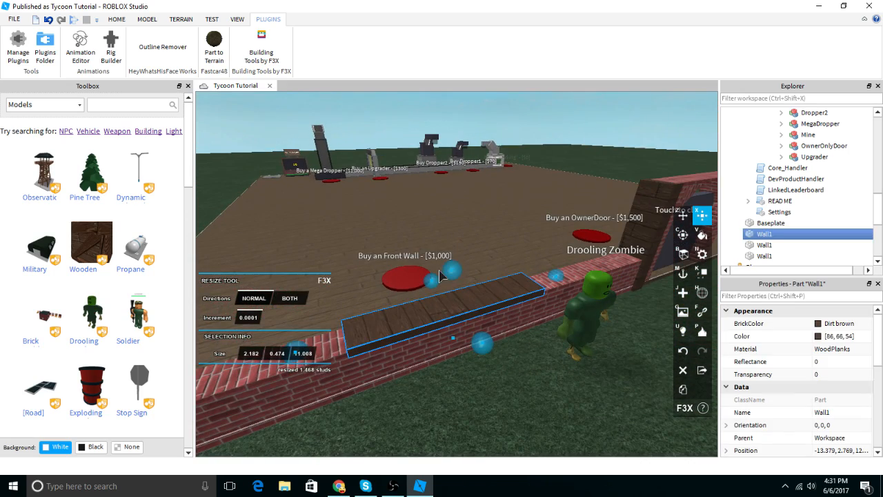
key(ctrl+d)
key(z)
drag(451, 274, 459, 188)
right_drag(461, 187, 467, 170)
scroll(467, 170, up, 3)
scroll(467, 171, down, 2)
key(s)
click(483, 148)
key(d)
click(401, 275)
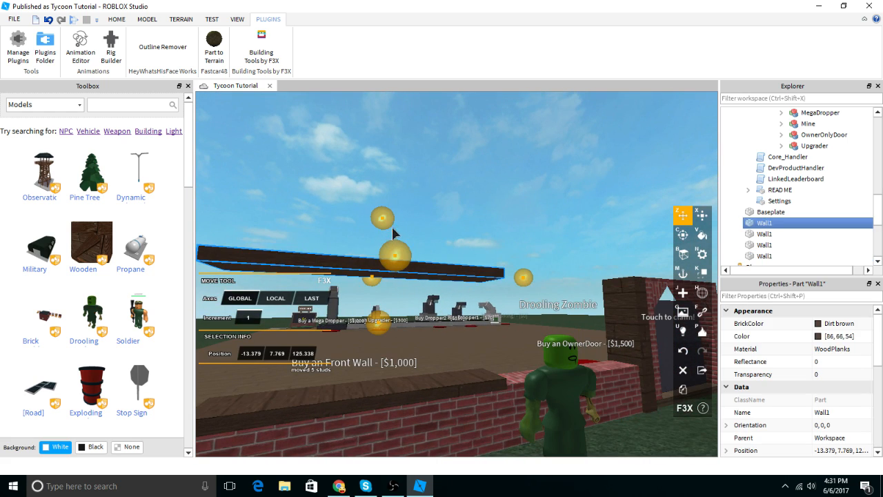
Step: Raise the upper board 2 more studs and set the move increment to 0.0001
drag(391, 227, 395, 204)
click(446, 190)
scroll(446, 189, up, 3)
right_drag(446, 190, 441, 210)
scroll(428, 227, down, 3)
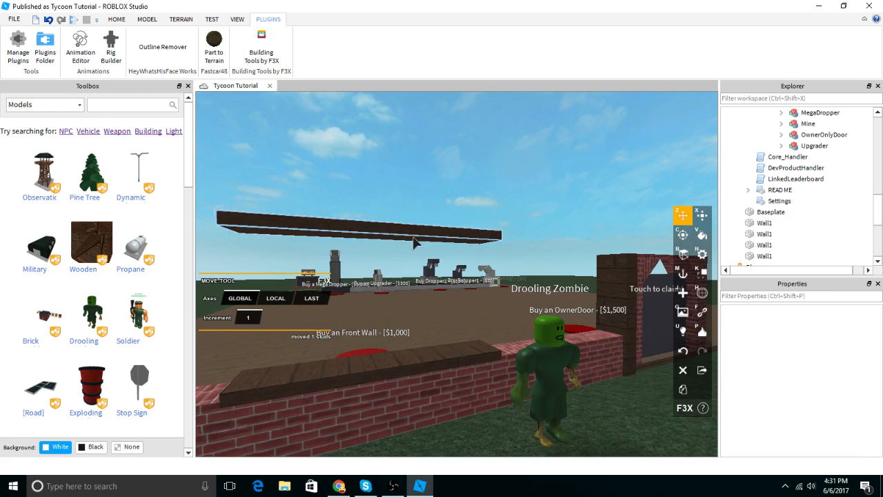
click(413, 239)
click(489, 145)
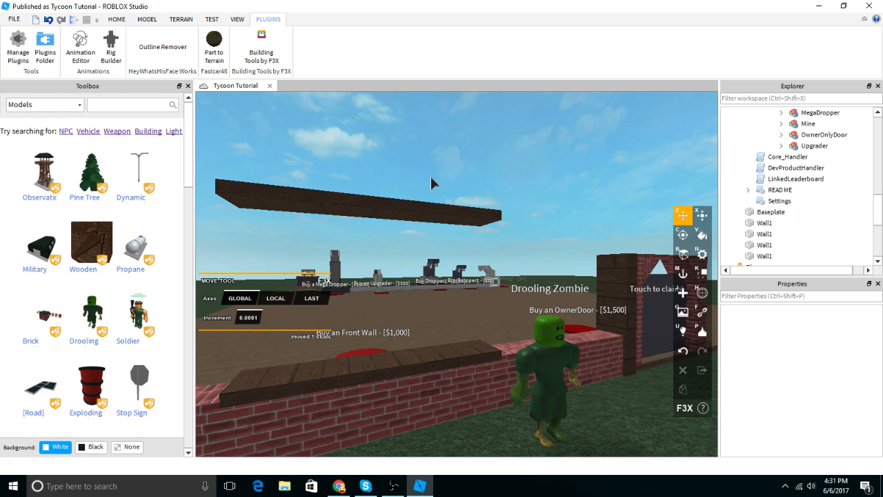
Step: Duplicate the wood board lying on the low brick wall in place, ready for resizing
key(a)
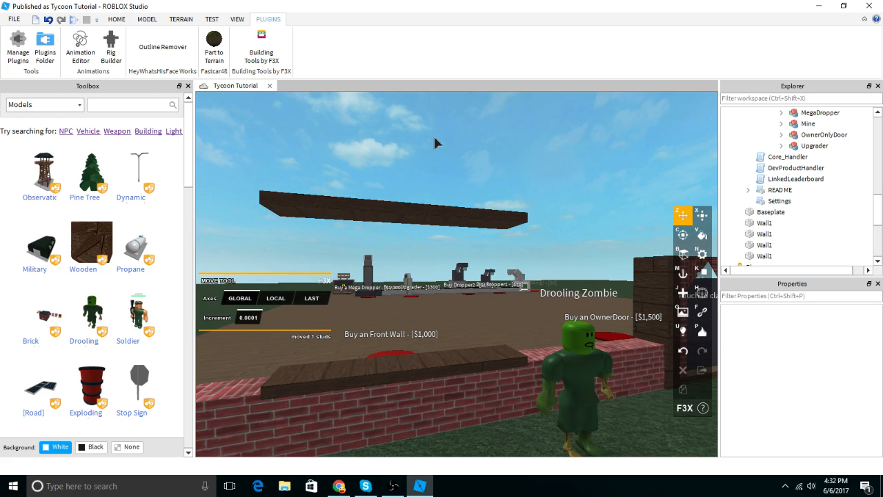
key(d)
right_drag(406, 303, 434, 336)
key(w)
click(417, 347)
key(s)
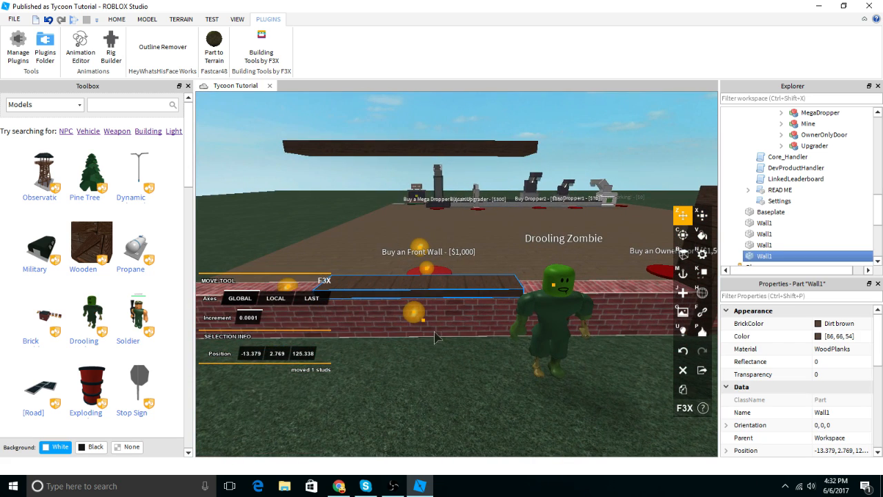
key(shift+c)
key(x)
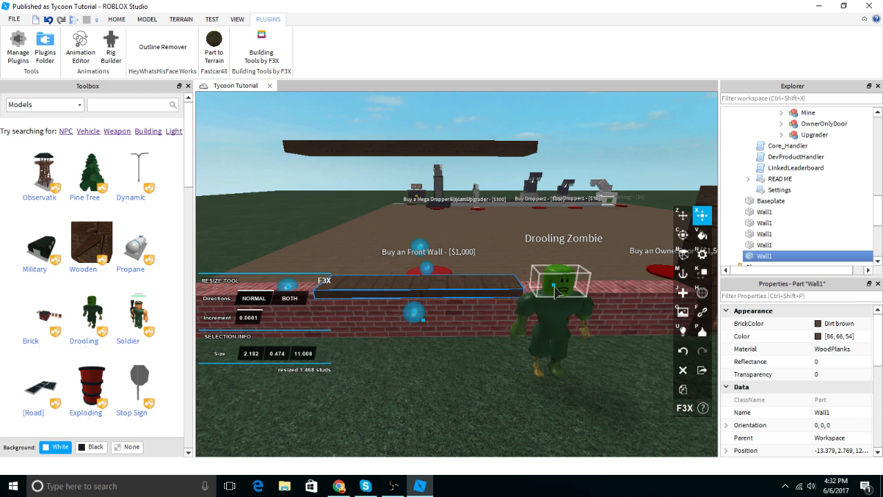
Step: Shape the duplicate into an upright post 7.23 studs high and 0.2 studs thick, joining the boards' ends away from the door
key(a)
key(w)
key(w)
drag(405, 236, 430, 159)
right_drag(414, 207, 430, 159)
key(s)
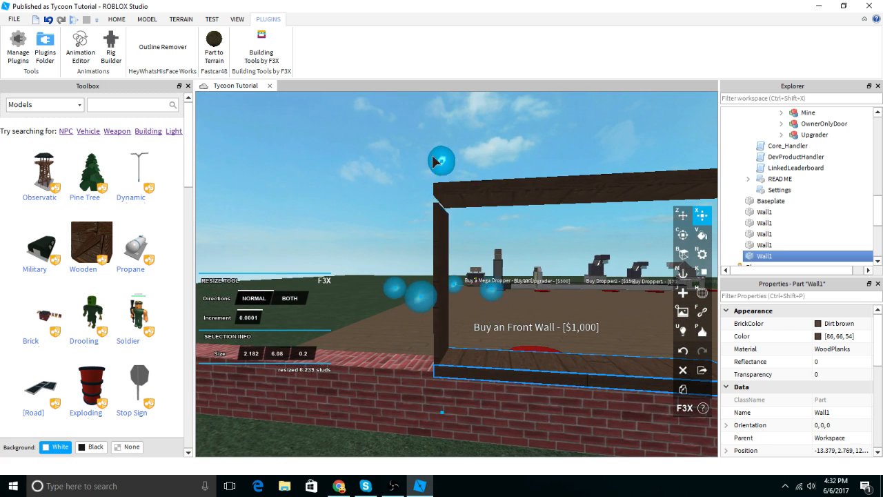
key(d)
click(499, 136)
click(380, 314)
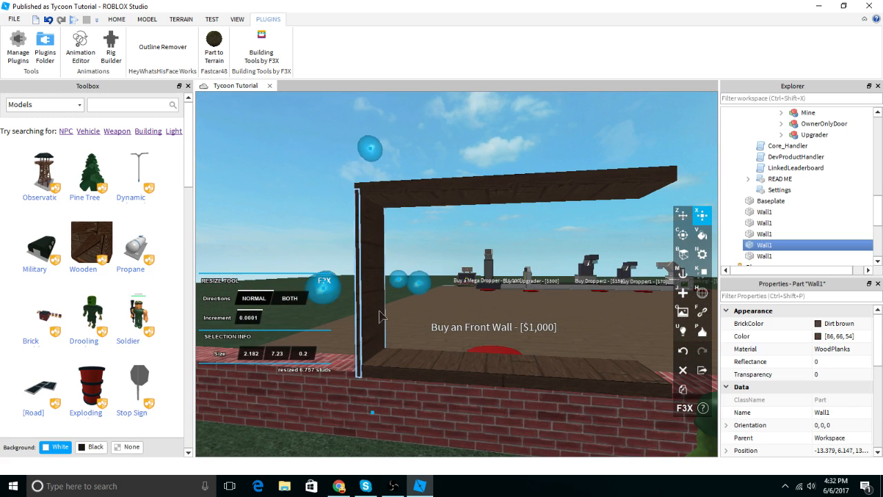
Step: Thicken the upright frame post to 0.501 studs and reduce its depth to 2.046 studs
right_drag(404, 246, 418, 257)
key(w)
drag(398, 236, 409, 238)
key(a)
right_drag(410, 236, 410, 239)
key(w)
drag(402, 182, 407, 182)
key(d)
right_drag(408, 182, 408, 181)
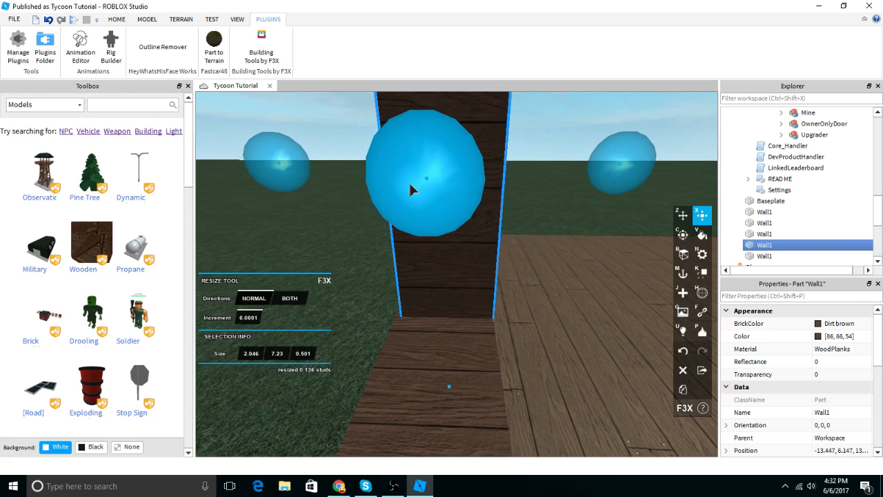
Step: Trim the upright post's depth to 1.924 studs so it sits inside the boards' edges
drag(621, 182, 682, 250)
key(w)
key(s)
right_drag(600, 196, 582, 183)
click(584, 189)
key(s)
key(a)
key(w)
right_drag(562, 241, 562, 237)
key(d)
key(s)
Step: Duplicate the frame post and move the copy 10.4893 studs to the boards' opposite end to close the window frame
click(366, 231)
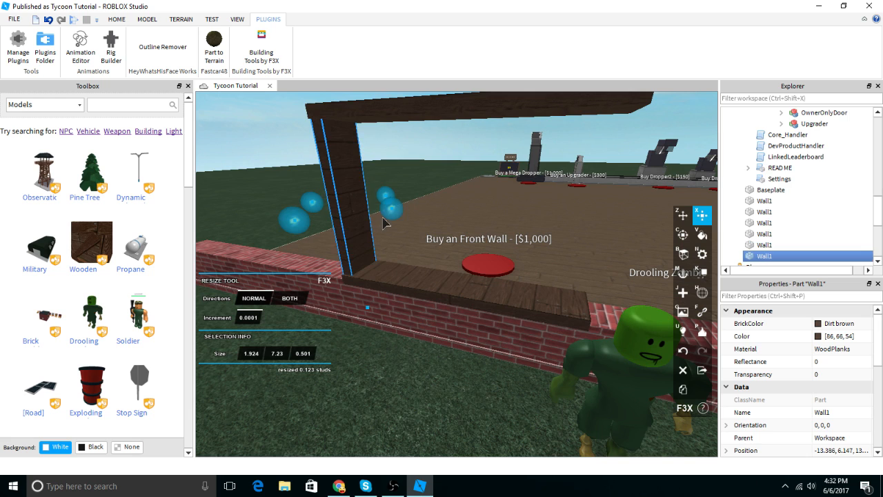
drag(392, 209, 456, 224)
right_drag(455, 225, 456, 225)
drag(456, 224, 538, 214)
key(w)
right_drag(542, 215, 541, 206)
click(485, 247)
right_drag(458, 247, 441, 224)
scroll(459, 247, down, 5)
scroll(442, 224, up, 2)
scroll(442, 225, up, 2)
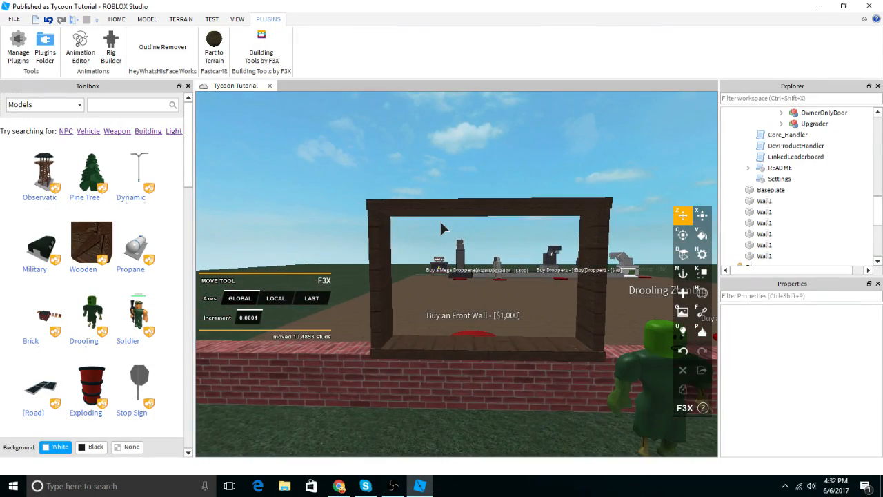
Step: Duplicate the low brick wall, raise the copy on top of it and shorten it to 11.746 studs beside the window frame
scroll(444, 227, up, 5)
right_drag(457, 280, 457, 281)
scroll(457, 280, down, 3)
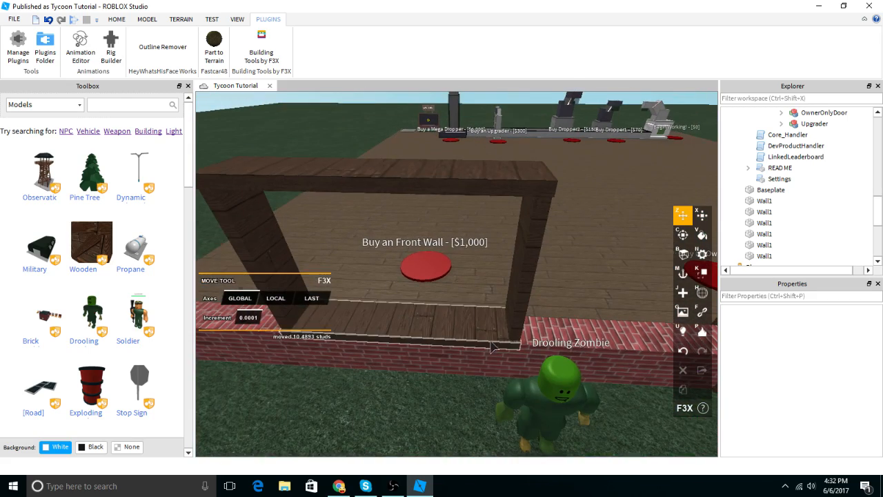
key(d)
click(509, 321)
right_drag(509, 321, 509, 320)
key(ctrl+d)
key(x)
right_drag(525, 270, 515, 265)
key(z)
drag(478, 232, 505, 161)
key(x)
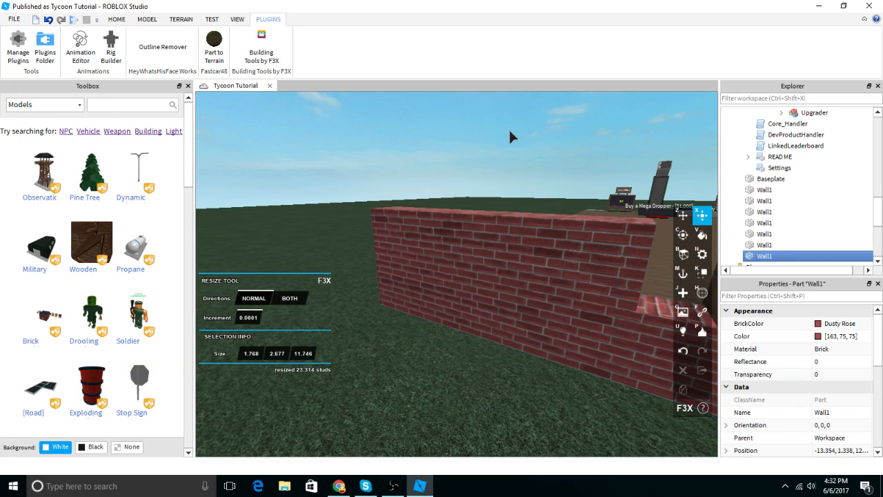
click(510, 129)
right_drag(492, 251, 490, 254)
click(348, 256)
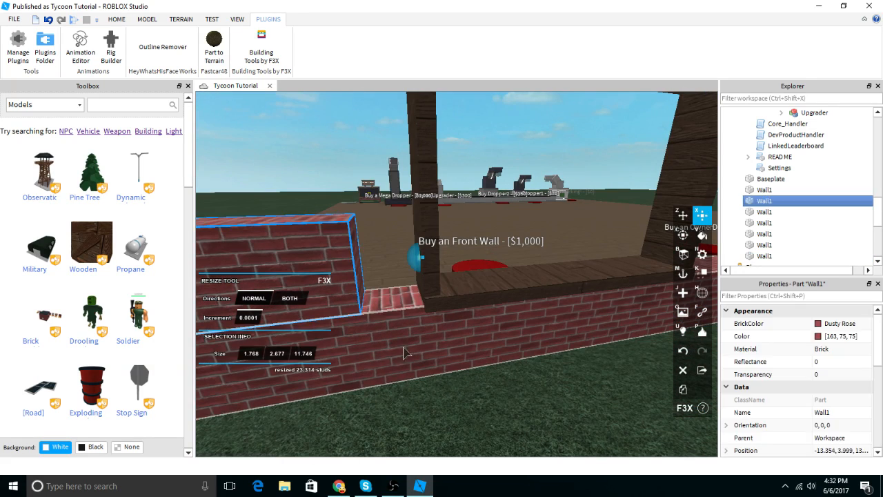
Step: Lengthen the upper brick panel to 13.659 studs so it meets the window frame's post
right_drag(441, 345, 444, 347)
right_drag(366, 327, 378, 283)
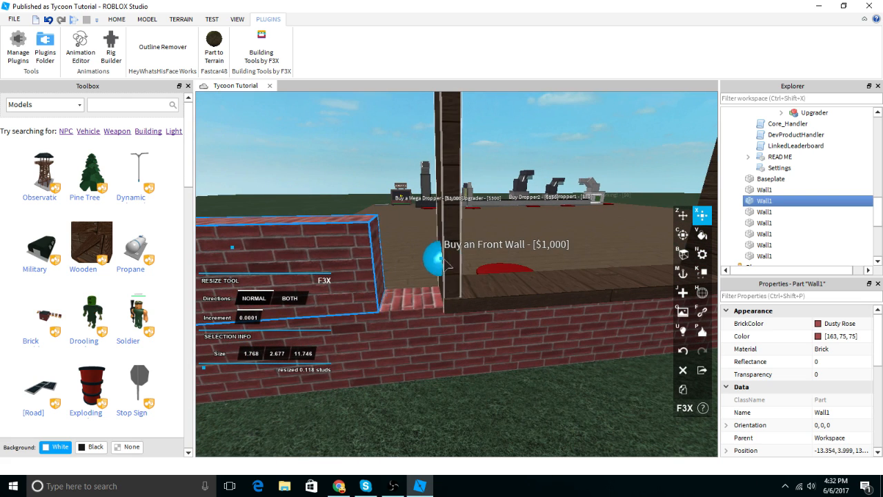
drag(447, 266, 492, 269)
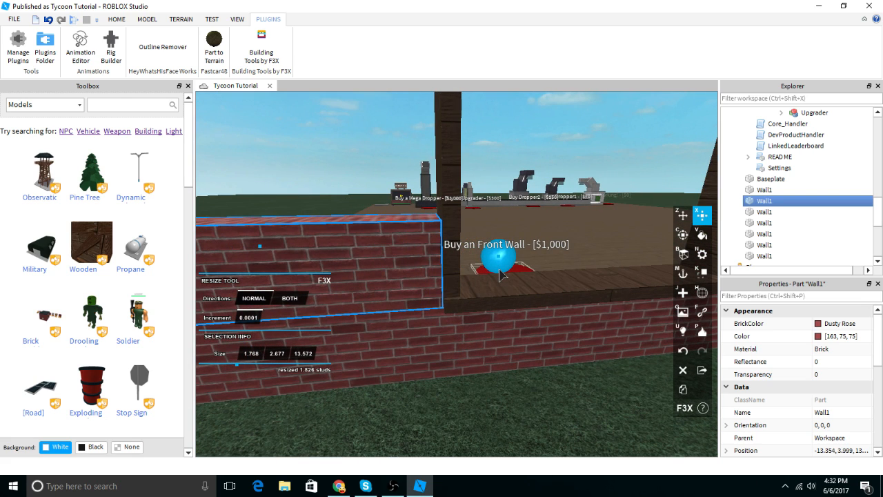
scroll(500, 274, up, 3)
right_drag(499, 275, 503, 266)
drag(502, 263, 491, 262)
right_drag(503, 263, 457, 257)
right_drag(622, 323, 622, 324)
Step: Increase the brick panel's height to 7.34 studs to line it up with the top of the window frame
drag(288, 178, 302, 163)
scroll(352, 142, up, 3)
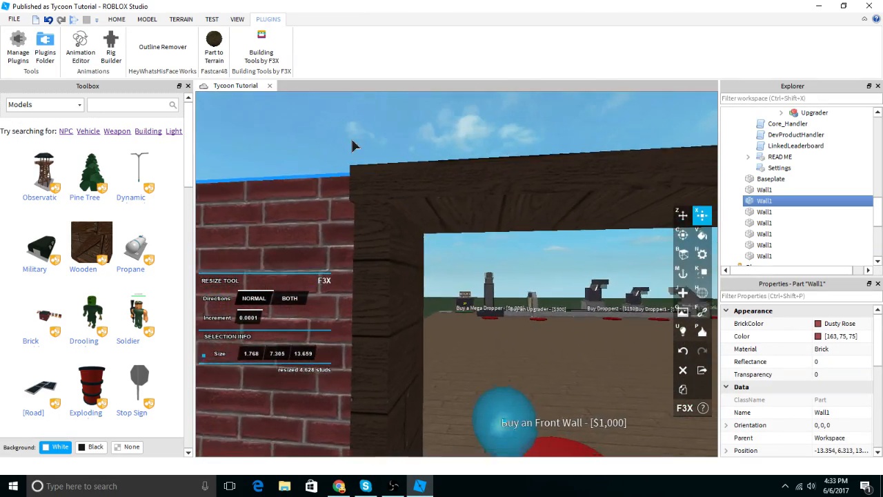
scroll(352, 142, down, 3)
right_drag(352, 142, 371, 152)
scroll(352, 142, up, 3)
right_drag(386, 182, 386, 182)
key(a)
drag(352, 158, 388, 155)
click(516, 173)
Step: Duplicate the tall brick panel and move the copy to the window frame's other side, toward the claim door
key(d)
right_drag(515, 173, 516, 174)
key(w)
key(s)
click(410, 262)
right_drag(410, 262, 410, 262)
click(373, 255)
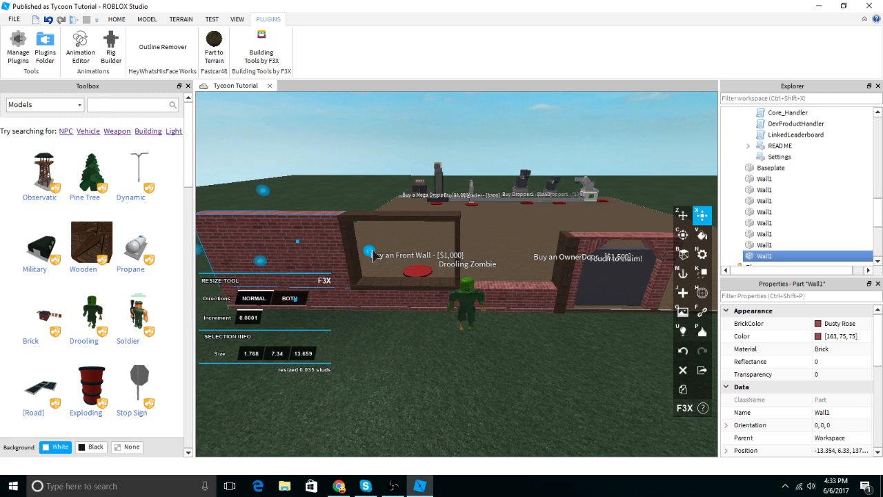
key(d)
drag(373, 255, 523, 258)
right_drag(523, 235, 523, 233)
click(519, 165)
key(w)
Step: Shorten the copied brick panel to 9.887 studs so it fits between the window frame and the claim door
click(374, 312)
right_drag(375, 312, 375, 313)
key(x)
key(w)
drag(325, 308, 298, 382)
key(w)
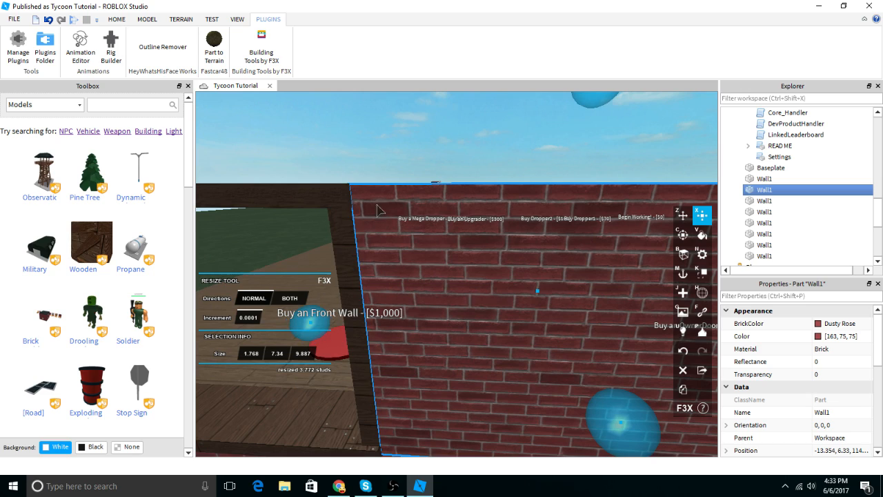
click(379, 147)
key(s)
right_drag(382, 153, 383, 157)
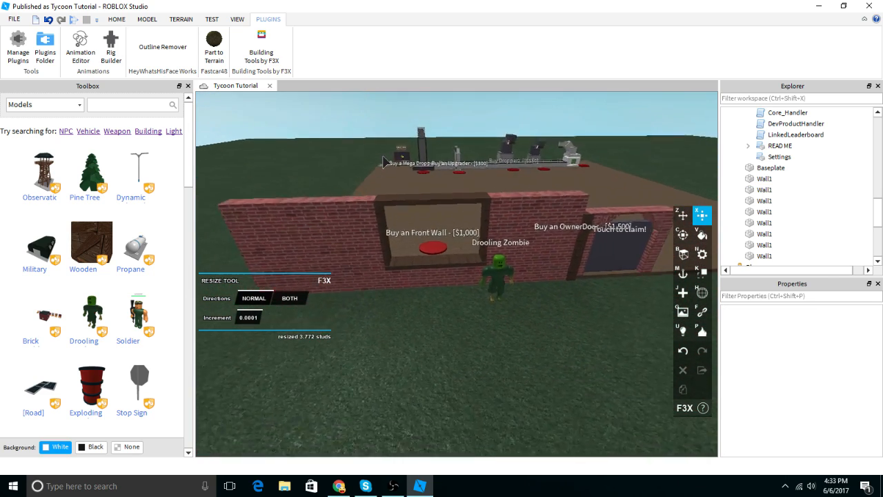
Step: Shorten the brick panel farthest from the door to 12.194 studs and move the adjacent window post 1.4563 studs against it
scroll(385, 180, down, 4)
scroll(407, 242, up, 2)
scroll(399, 241, up, 5)
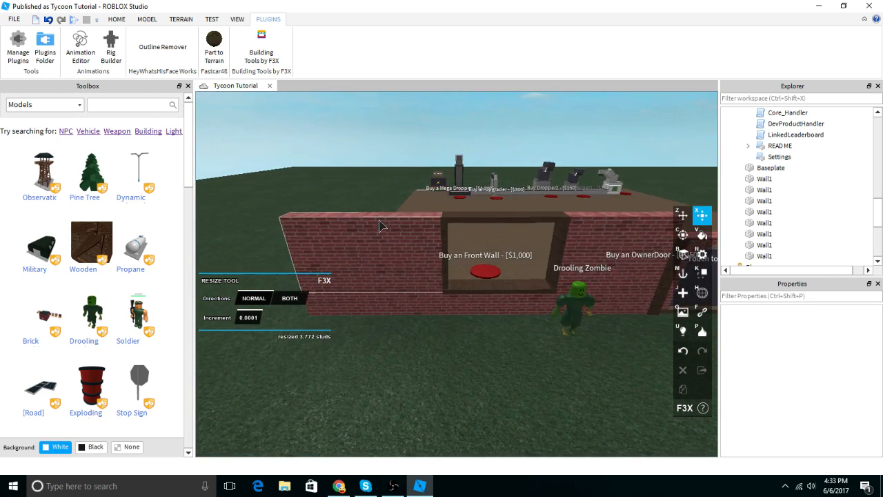
click(467, 250)
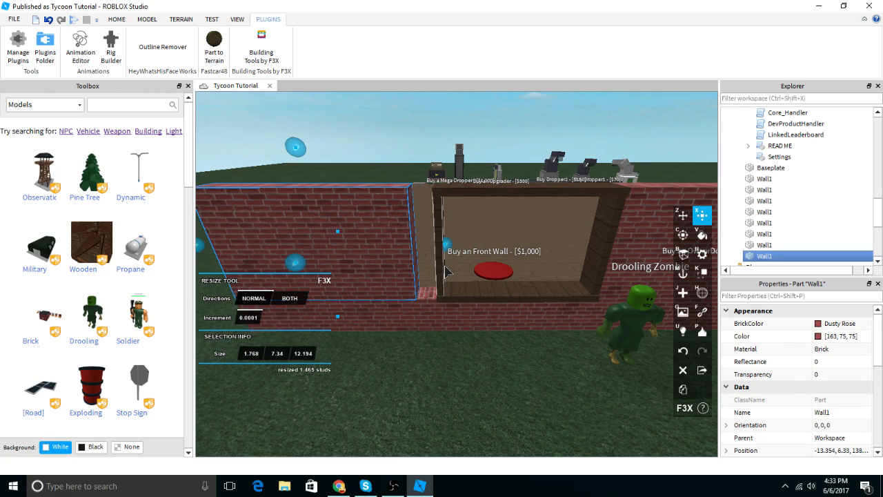
key(z)
click(443, 259)
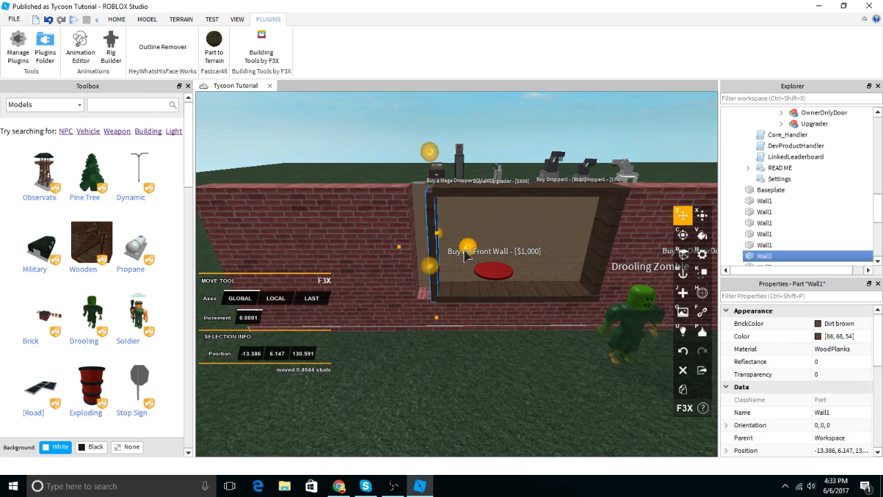
Step: Select the window frame's top and bottom boards together and lengthen both to 12.476 studs to reach the moved post
click(455, 194)
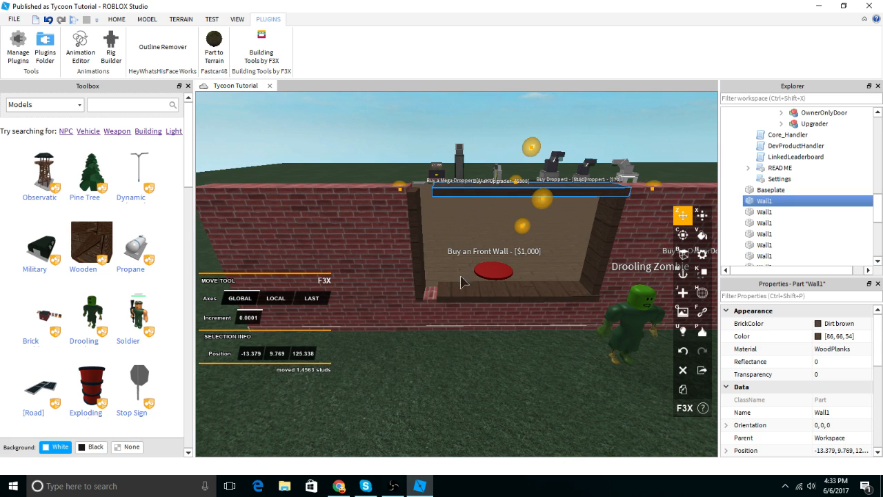
shift+click(463, 296)
key(x)
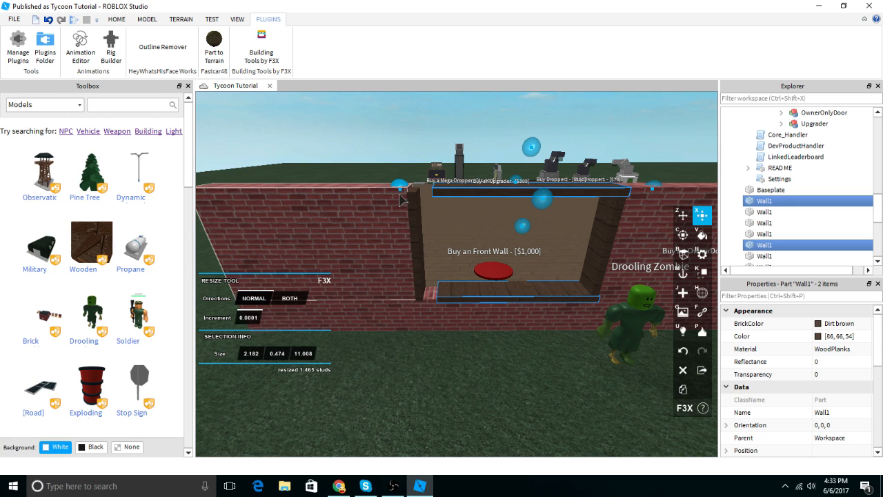
scroll(377, 212, up, 5)
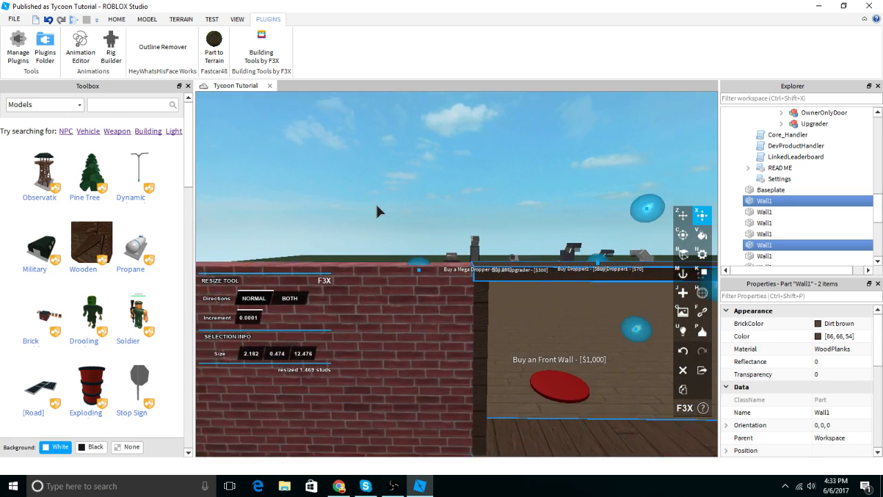
scroll(378, 212, down, 8)
click(382, 207)
scroll(383, 205, down, 4)
mouse_move(383, 208)
right_down()
mouse_move(383, 197)
mouse_move(383, 205)
right_up()
scroll(383, 207, up, 2)
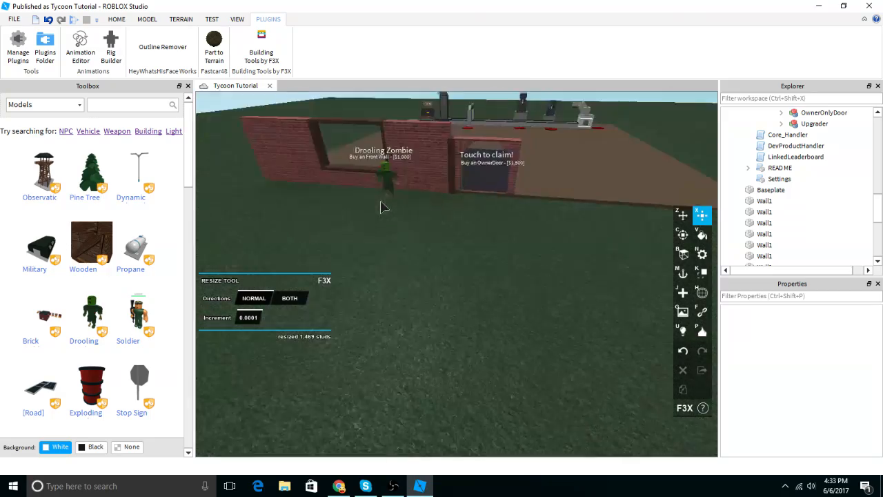
scroll(404, 256, up, 6)
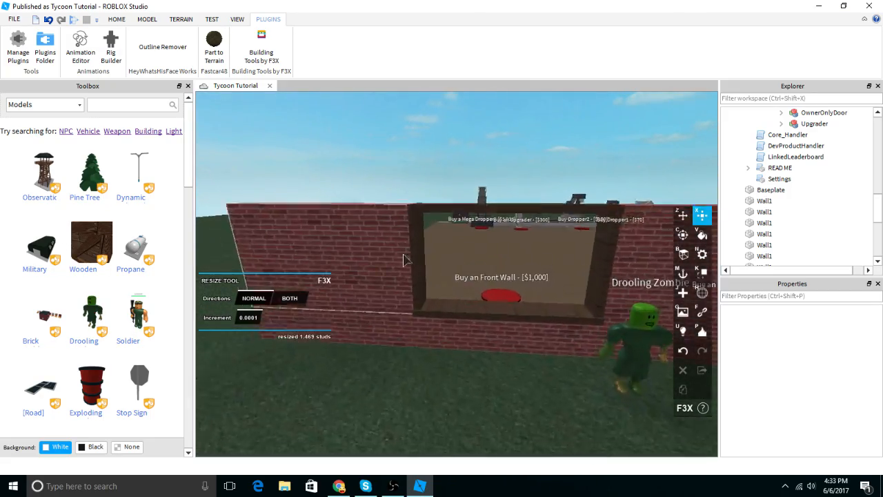
Step: Select the window frame's top and bottom boards together and thicken both by 0.356 studs
click(415, 336)
scroll(415, 335, up, 1)
right_drag(414, 334, 416, 329)
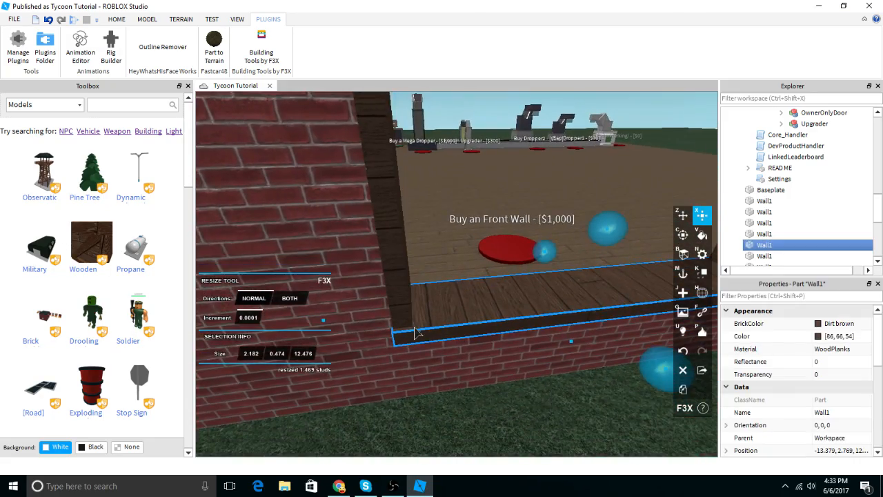
scroll(416, 330, up, 2)
scroll(415, 329, down, 3)
right_drag(494, 310, 498, 288)
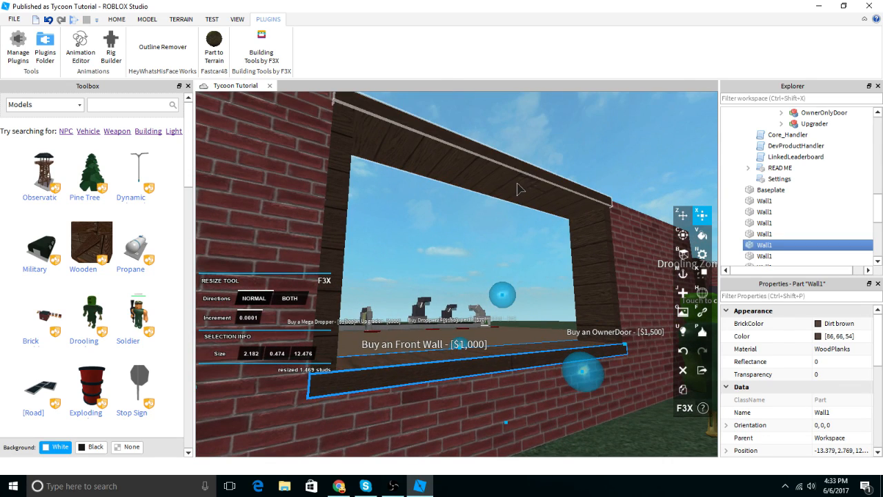
shift+click(520, 185)
drag(497, 135, 506, 244)
click(590, 151)
right_drag(589, 152, 589, 152)
key(s)
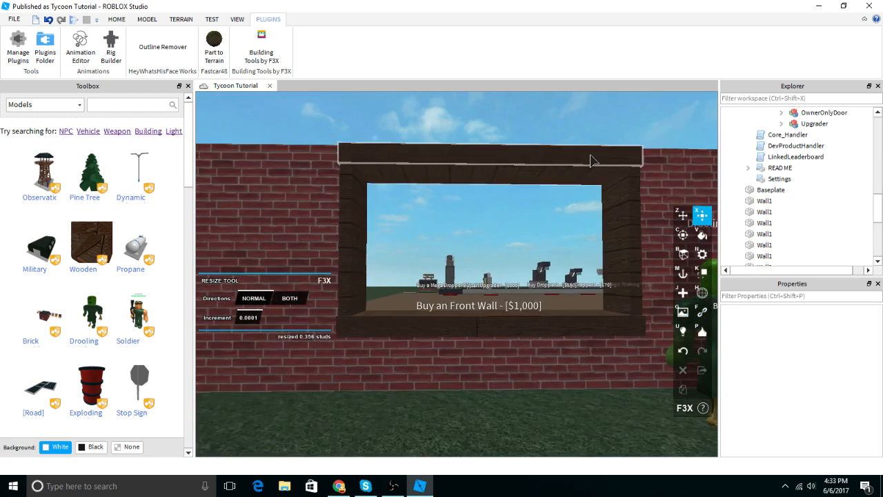
Step: Try to widen both window posts together by 0.532 studs in both directions
click(421, 270)
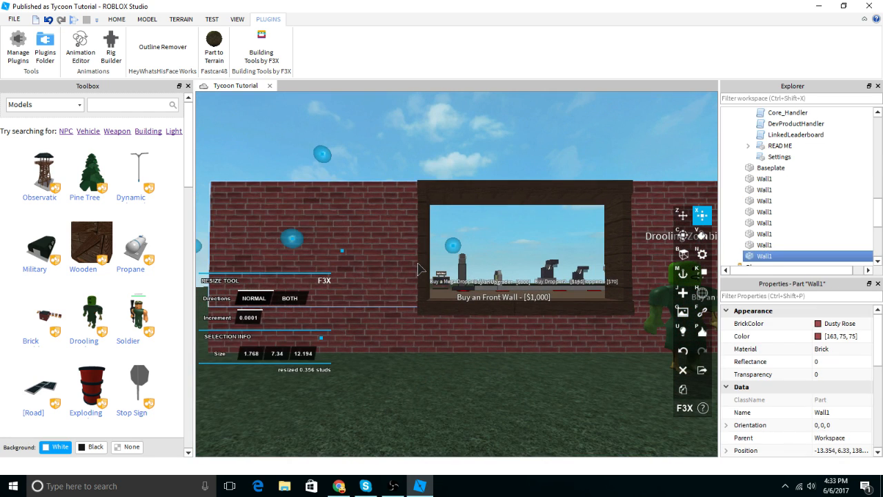
scroll(457, 233, up, 2)
scroll(457, 232, down, 3)
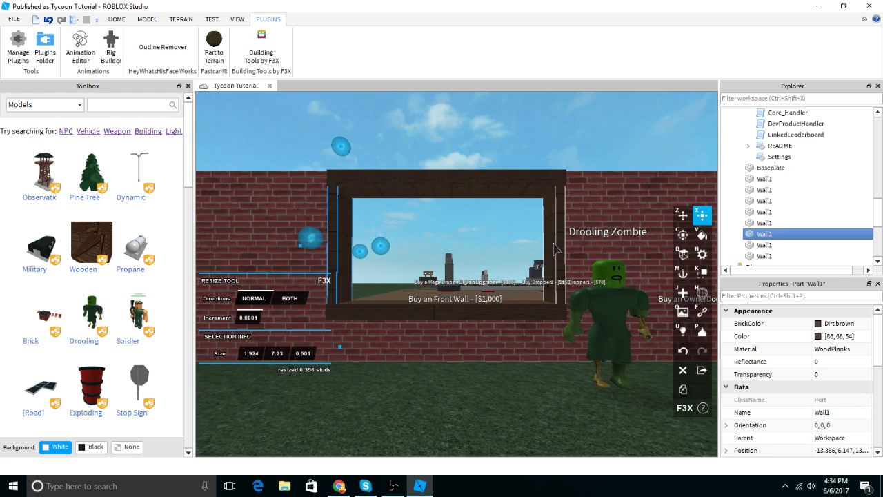
shift+click(561, 235)
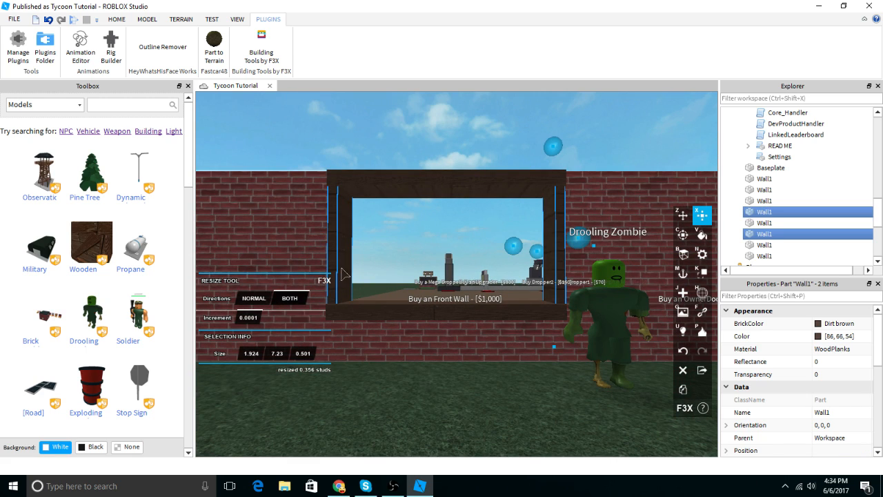
drag(503, 248, 506, 256)
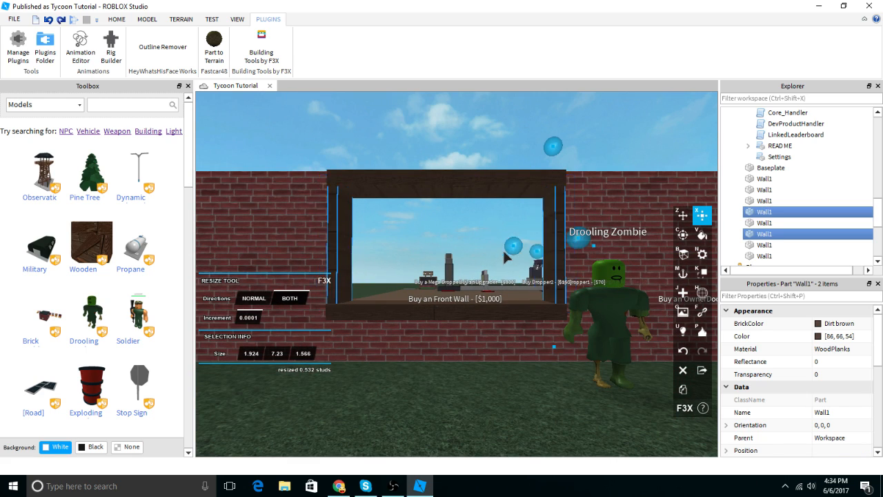
click(396, 154)
Step: Widen the window post farthest from the claim door to 0.804 studs toward the opening
key(w)
key(a)
click(388, 222)
drag(431, 244, 438, 253)
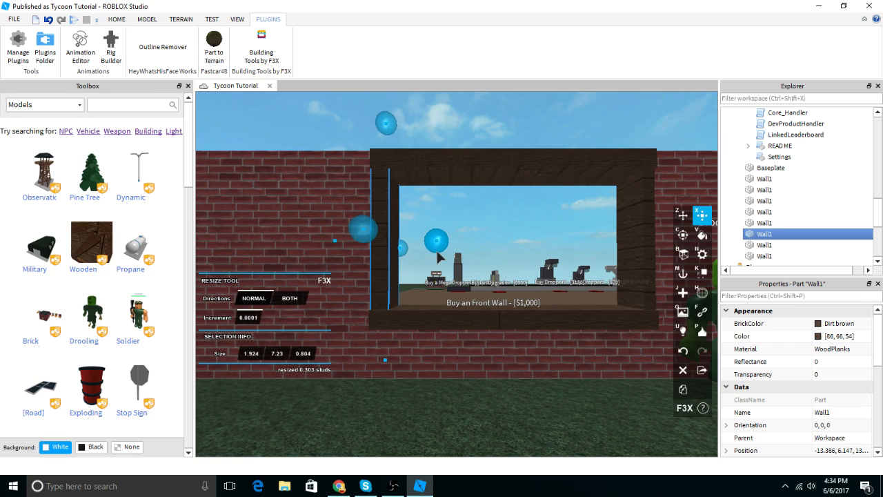
click(441, 129)
Step: Widen the window post nearest the claim door to 0.86 studs toward the opening
key(d)
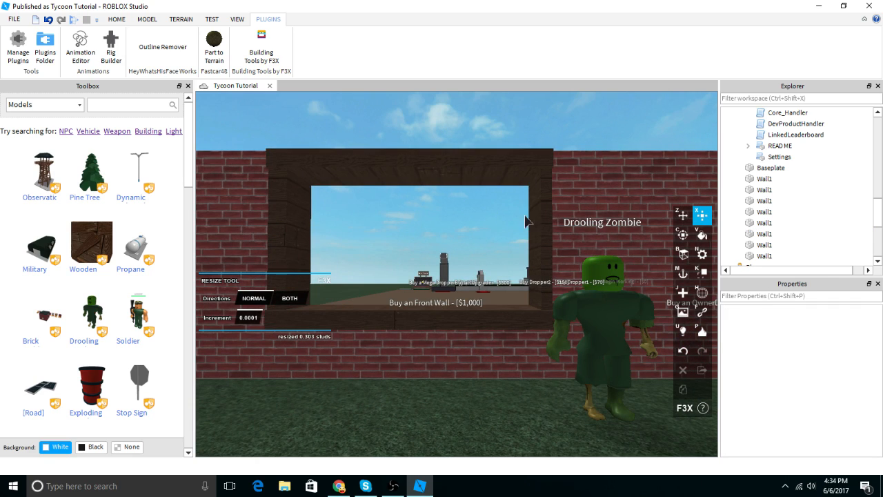
click(536, 226)
drag(493, 247, 486, 247)
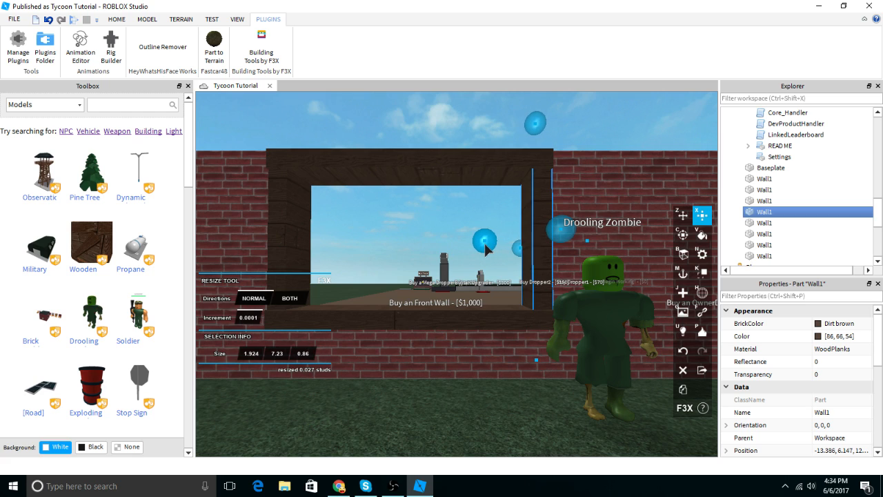
Step: Compare the widths of the two window posts and inspect the front wall from farther back
click(301, 239)
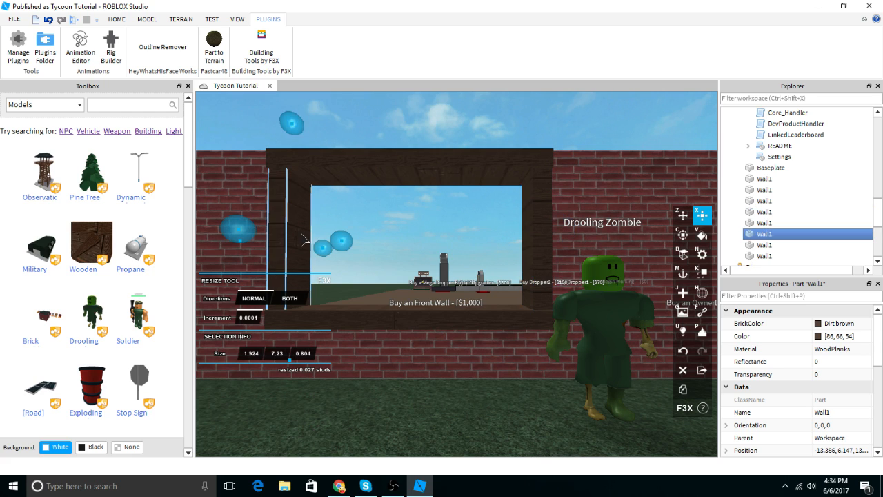
click(536, 243)
scroll(503, 119, down, 10)
click(503, 119)
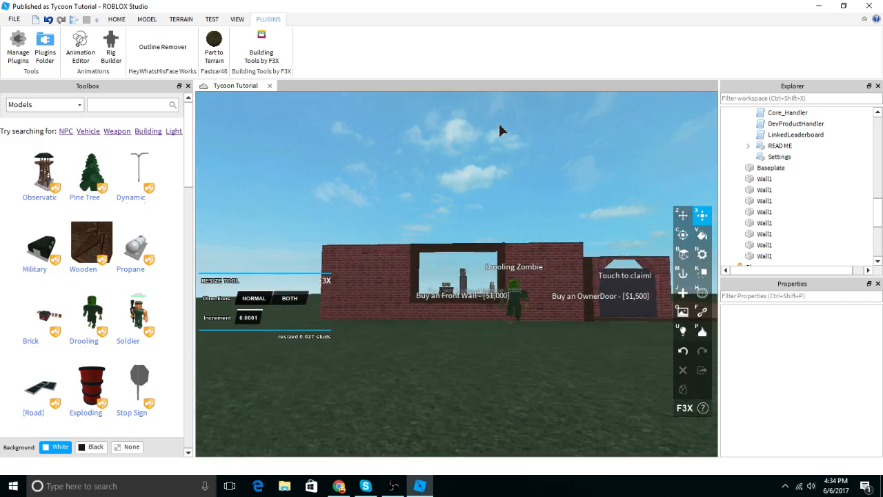
scroll(500, 125, up, 5)
scroll(500, 125, down, 8)
right_drag(500, 125, 515, 120)
scroll(513, 131, up, 1)
key(w)
key(a)
key(d)
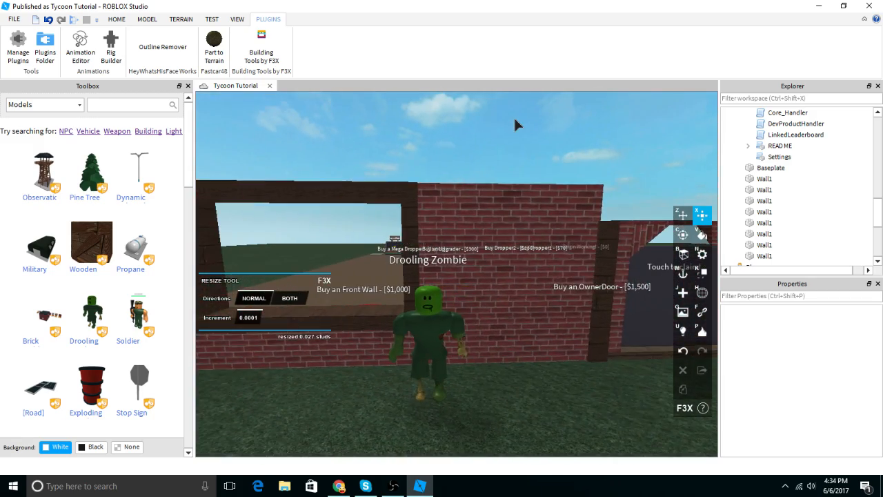
key(w)
key(a)
key(a)
Step: Set the width of the window post nearest the claim door to 0.804 studs to match the opposite post
click(420, 251)
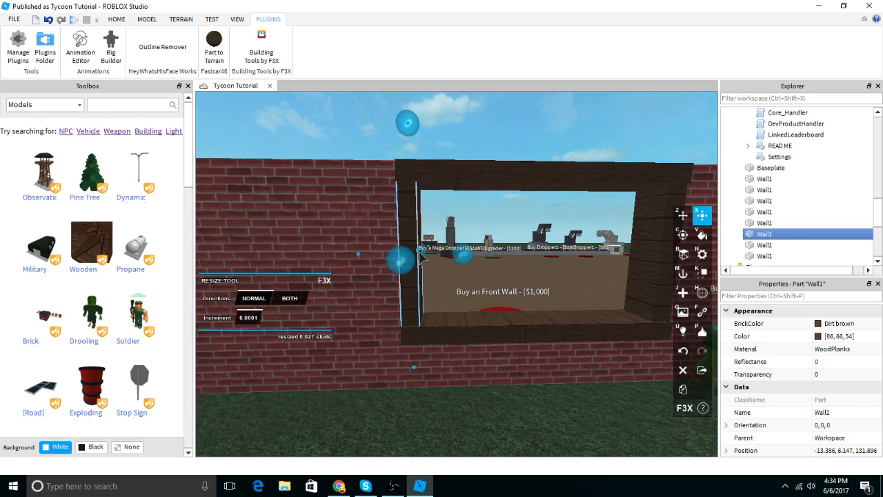
key(d)
click(528, 257)
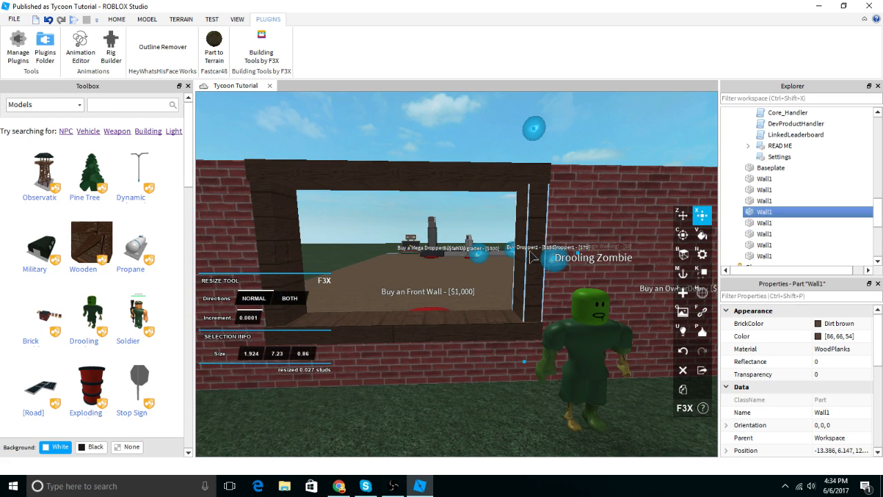
click(295, 265)
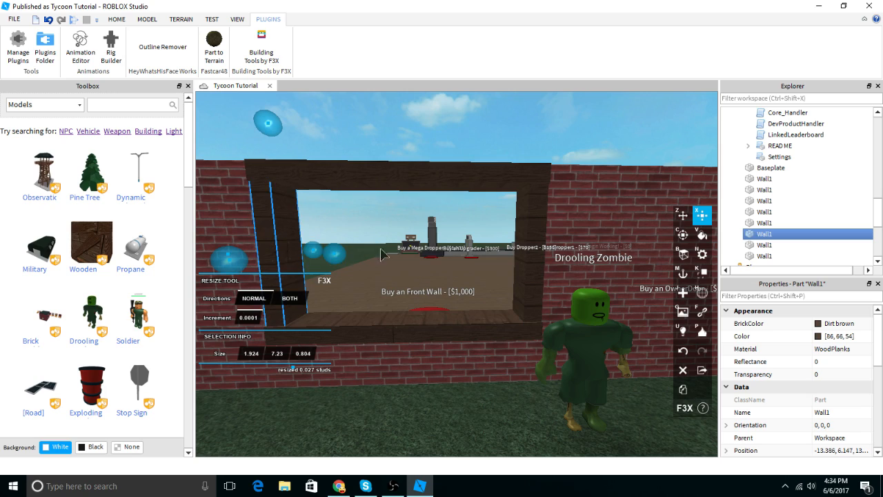
click(529, 255)
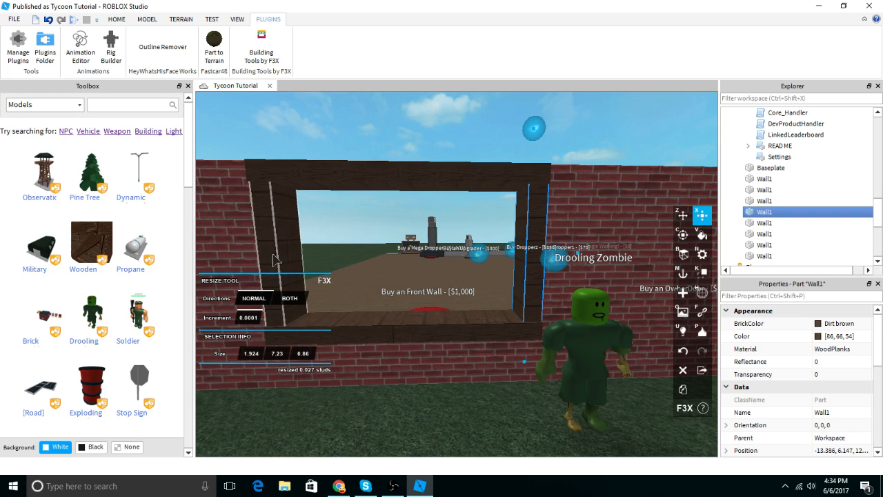
click(288, 239)
click(533, 248)
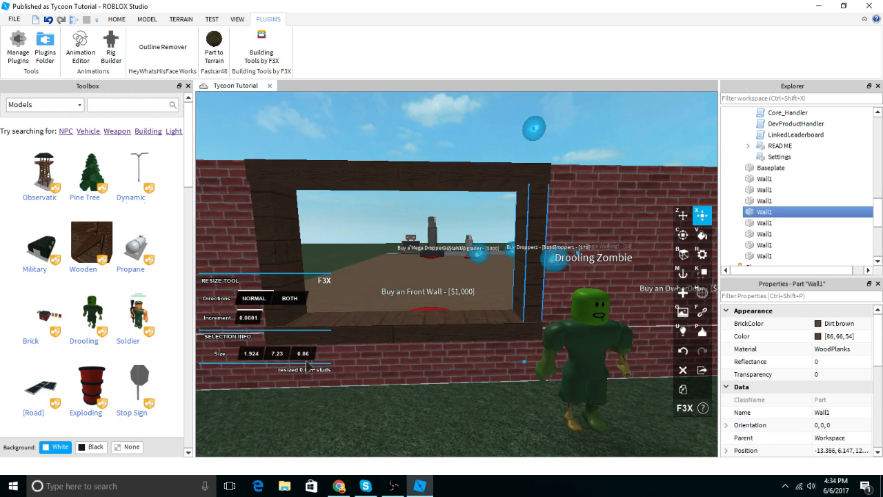
click(308, 370)
click(531, 241)
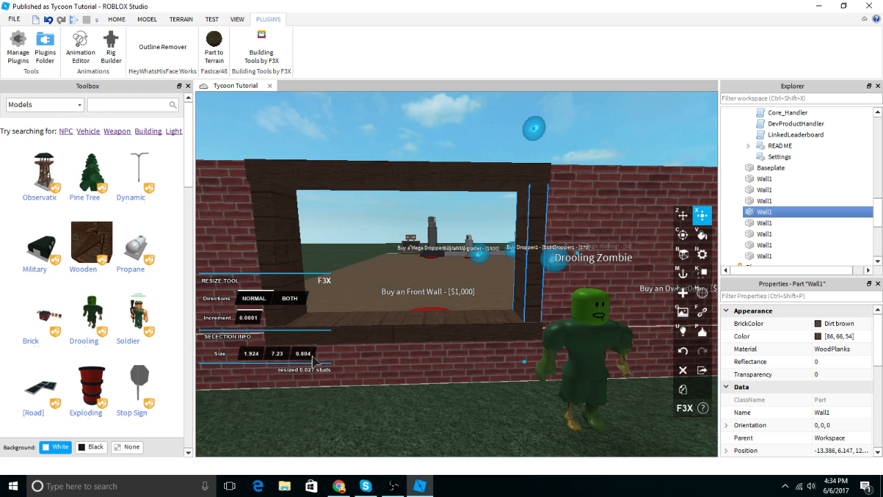
Step: Check the matched window posts and look over the whole front wall up to the claim door
click(472, 117)
scroll(472, 116, down, 5)
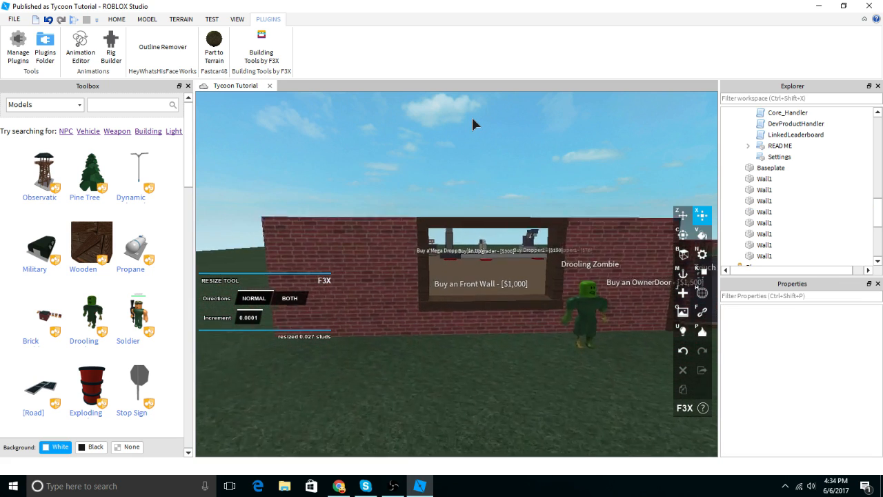
click(416, 271)
click(574, 262)
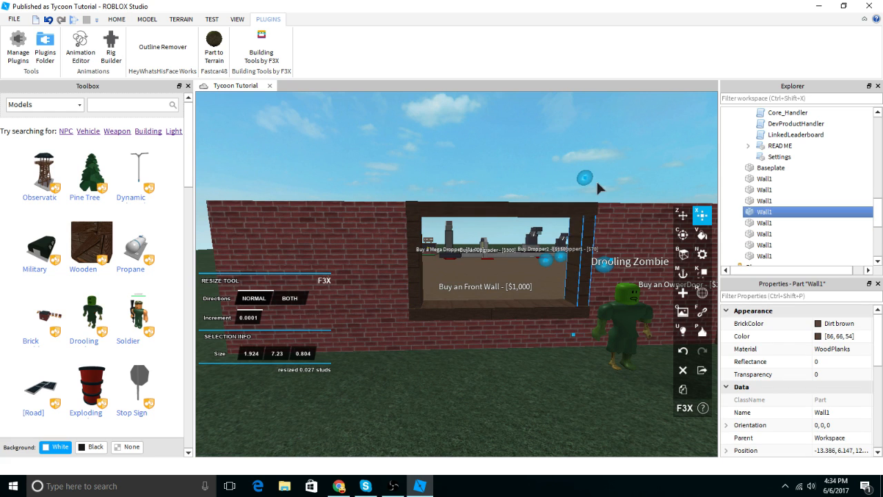
click(598, 182)
scroll(598, 180, down, 1)
key(s)
key(d)
key(w)
right_drag(598, 183, 517, 216)
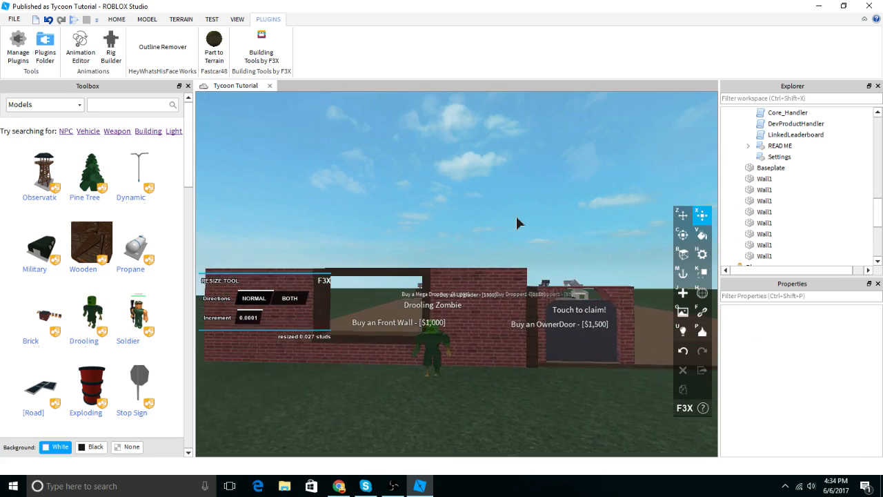
Step: Duplicate the low brick panel under the window and move the copy up 9.9559 studs onto the top of the wall
key(a)
click(397, 395)
right_drag(397, 395, 390, 414)
key(shift+c)
key(z)
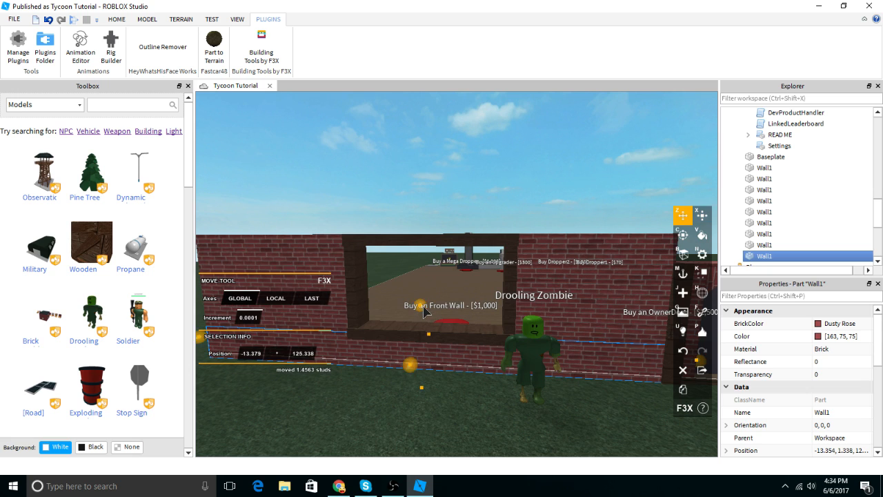
mouse_move(422, 310)
mouse_down()
mouse_move(434, 154)
mouse_move(442, 170)
mouse_up()
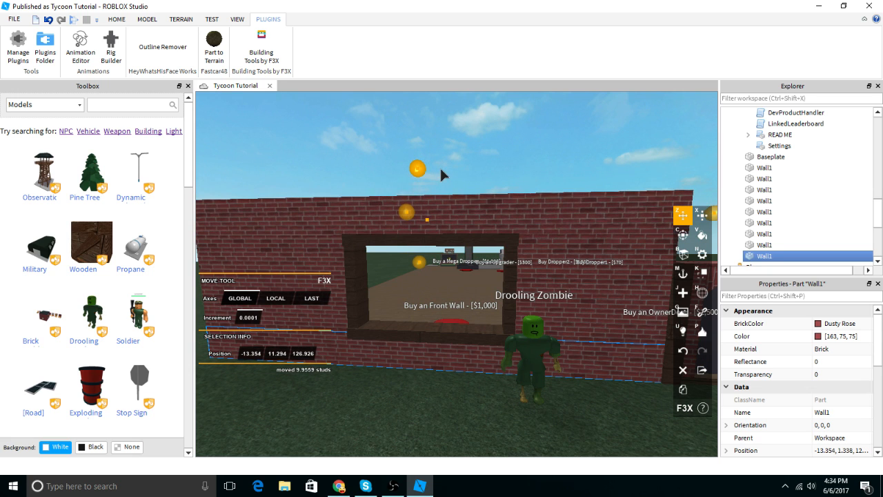
click(466, 151)
Step: Shorten the top brick panel to 34.478 studs so it ends flush with the wall beside the claim door
key(w)
key(d)
right_drag(466, 151, 467, 151)
right_drag(442, 243, 442, 244)
key(w)
right_drag(449, 299, 449, 299)
key(s)
key(w)
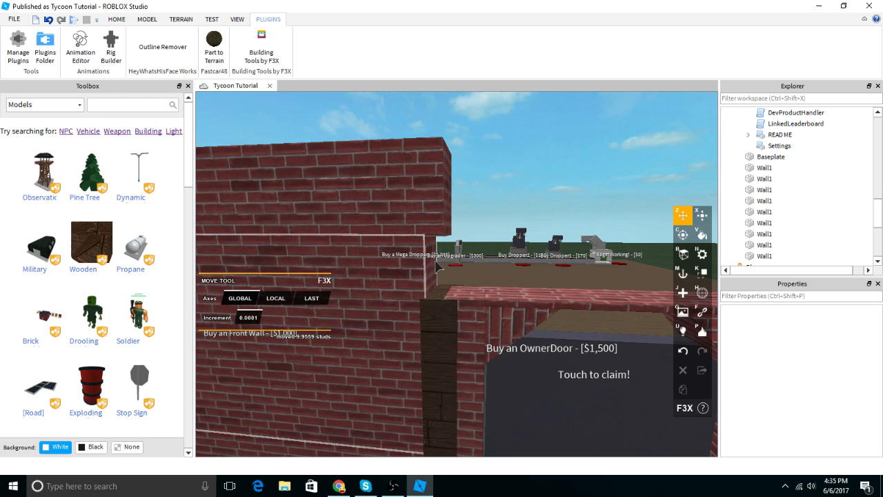
click(426, 206)
key(s)
key(d)
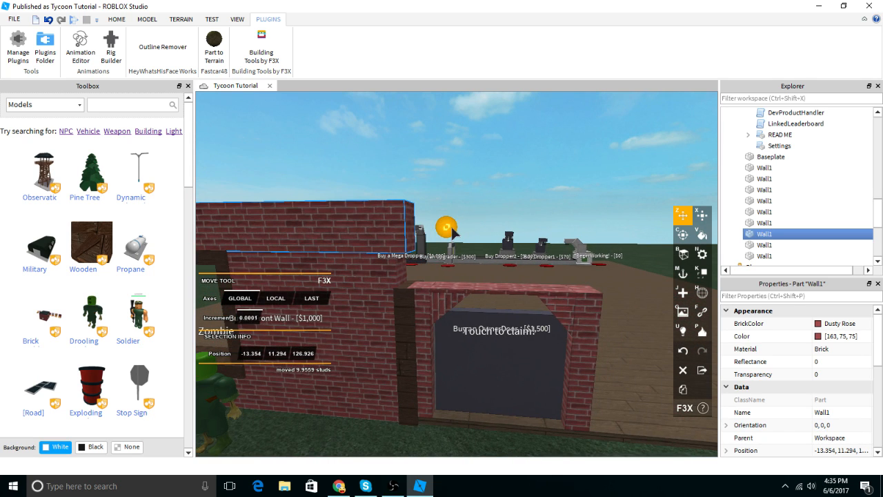
key(x)
key(w)
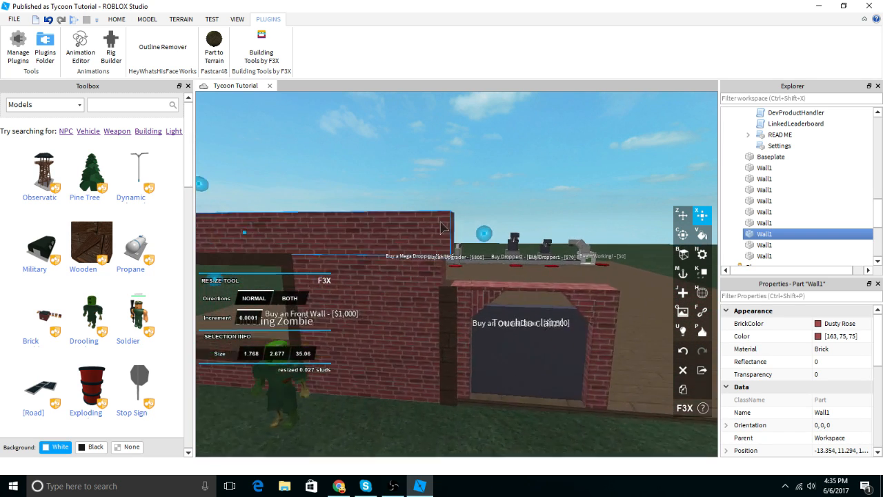
mouse_move(452, 210)
mouse_down()
mouse_move(441, 213)
mouse_move(449, 216)
mouse_up()
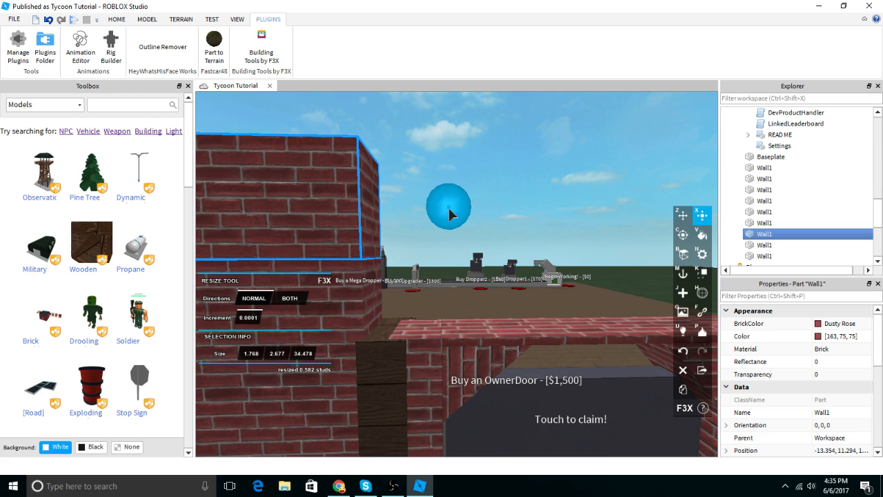
click(471, 172)
Step: Extend the dark wood post beside the claim door upward by 4.526 studs to the height of the raised wall
click(369, 366)
key(s)
key(d)
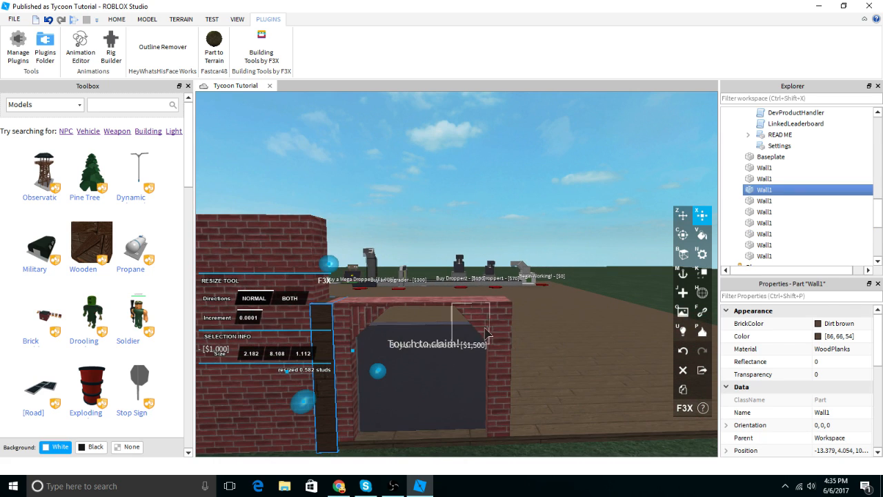
drag(335, 266, 402, 199)
key(a)
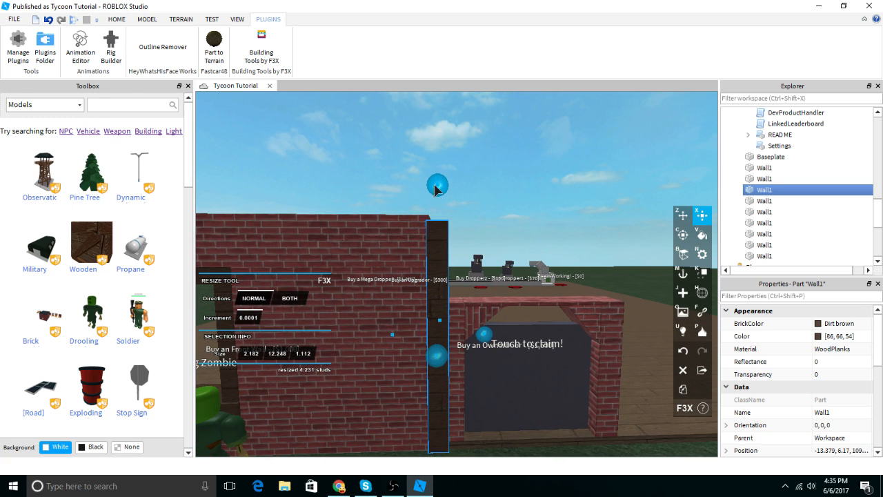
click(456, 173)
Step: Duplicate the window frame's bottom board
key(s)
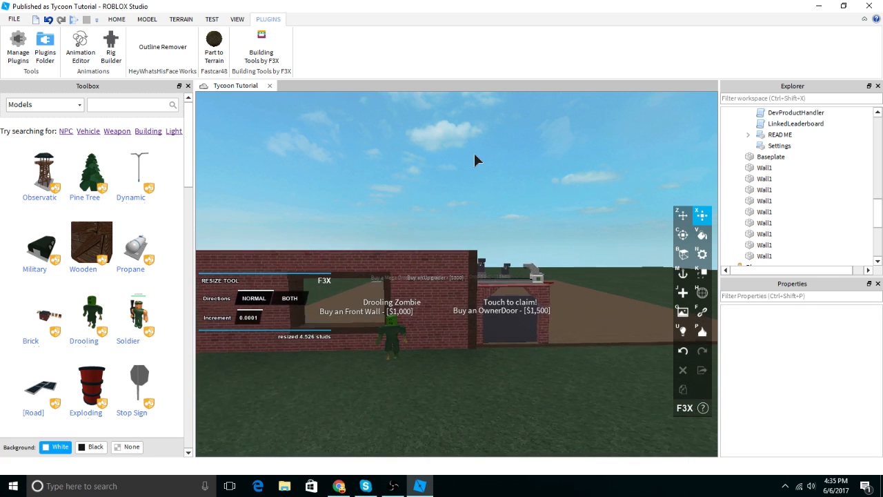
key(w)
key(a)
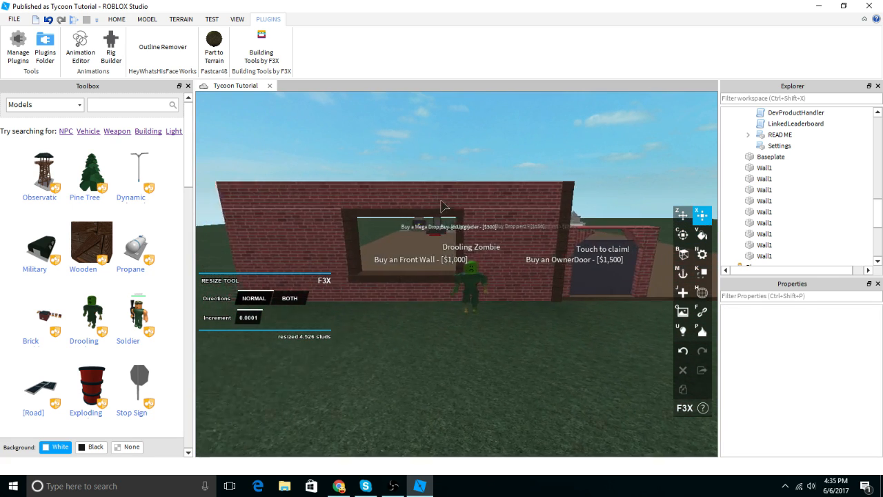
key(d)
right_drag(450, 272, 452, 249)
key(w)
key(a)
right_drag(450, 154, 454, 165)
click(418, 301)
mouse_move(418, 290)
right_down()
mouse_move(420, 299)
mouse_move(429, 278)
right_up()
key(shift+c)
Step: Resize the copied board into a pane 0.2 studs thick and 7.465 studs tall that fills the window opening
key(a)
right_drag(395, 183, 404, 170)
drag(453, 272, 417, 258)
key(a)
drag(471, 203, 449, 138)
right_drag(452, 143, 449, 138)
key(d)
drag(448, 138, 448, 138)
right_drag(449, 138, 448, 138)
drag(448, 138, 449, 118)
key(w)
right_drag(515, 198, 515, 198)
key(a)
drag(442, 289, 478, 279)
key(w)
right_drag(474, 279, 474, 242)
click(507, 171)
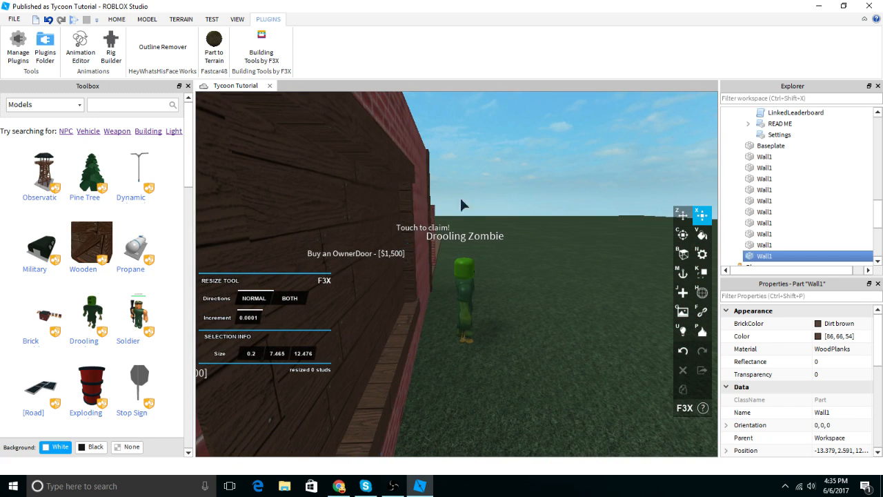
Step: Set the transparency of the pane filling the window opening to 0.6
click(370, 240)
right_drag(371, 240, 362, 244)
key(d)
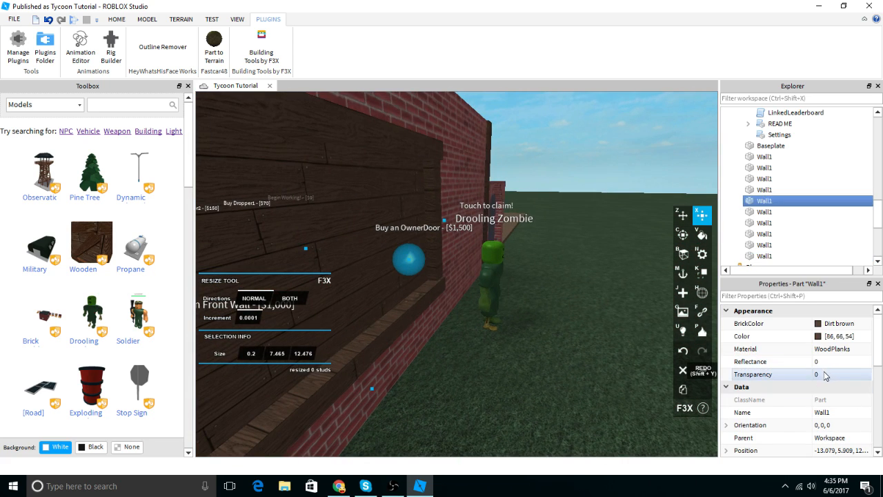
click(825, 374)
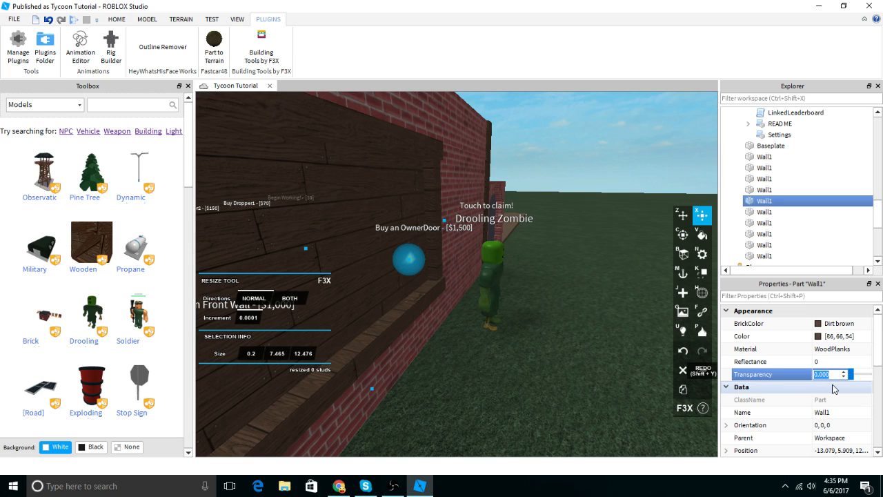
text(.6)
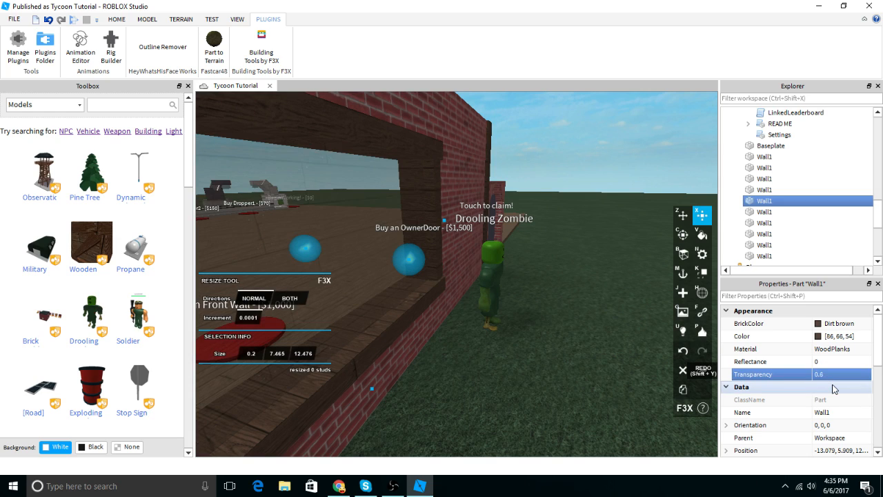
click(562, 129)
right_drag(561, 129, 562, 129)
key(d)
key(s)
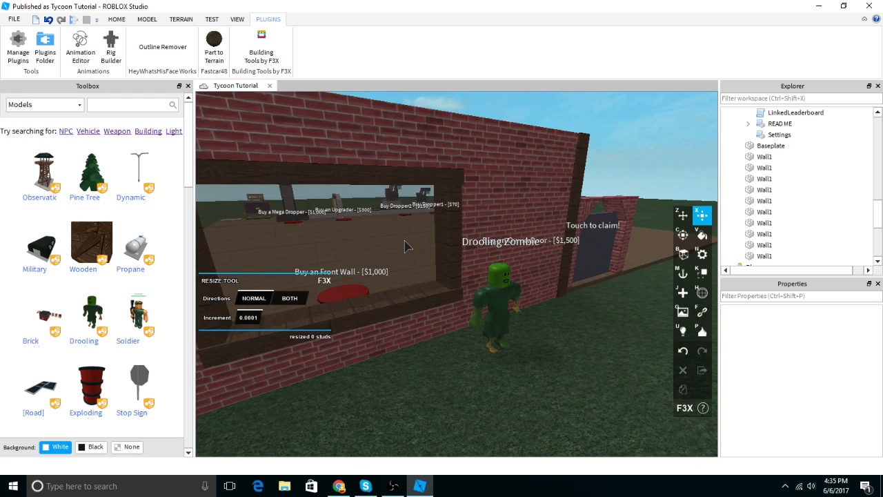
Step: Change the window pane's material to Plastic and its colour to Baby blue
click(416, 223)
click(147, 20)
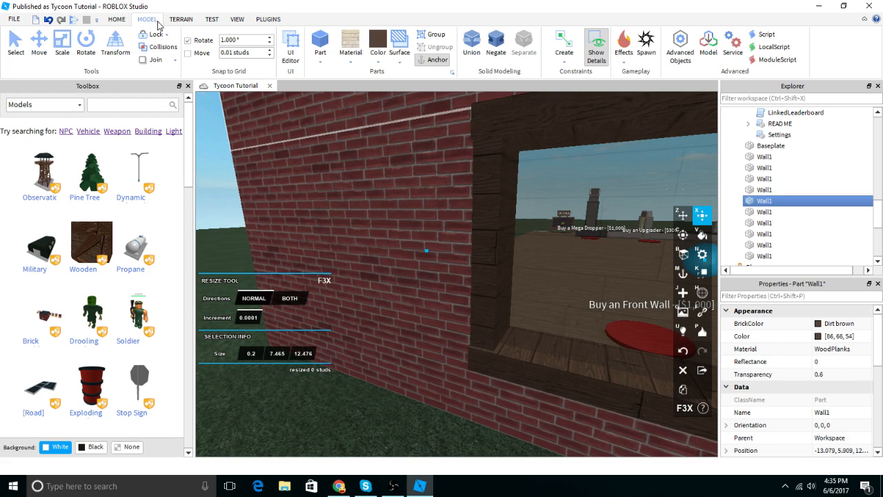
click(350, 62)
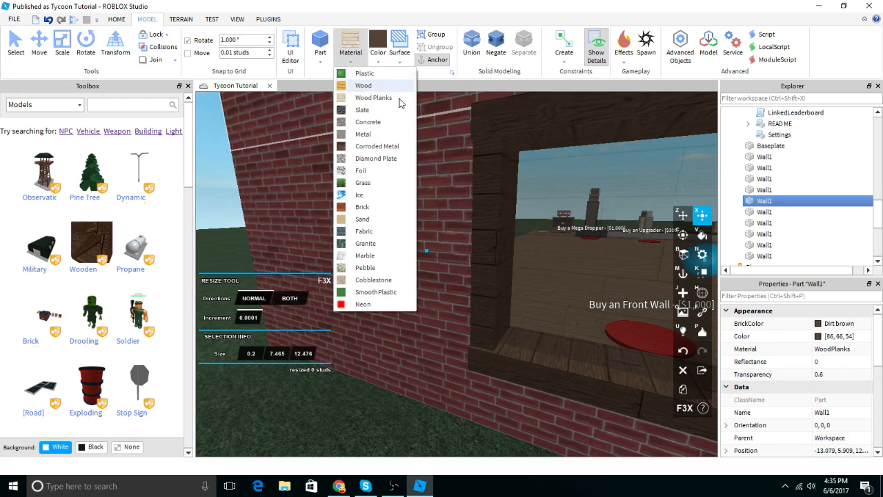
right_drag(520, 203, 521, 203)
click(350, 62)
click(359, 78)
click(378, 62)
click(421, 110)
scroll(535, 105, down, 3)
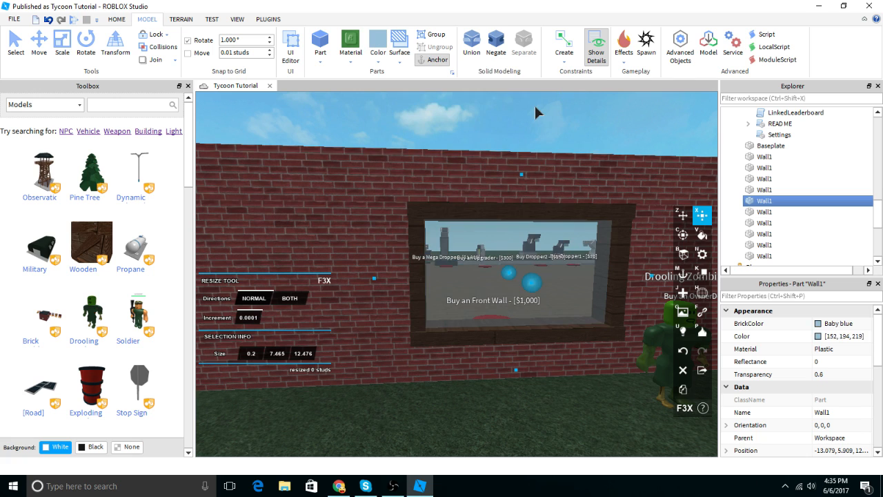
Step: Recolour the window pane Light blue
click(535, 105)
scroll(535, 103, down, 6)
scroll(430, 275, up, 2)
click(430, 276)
key(f)
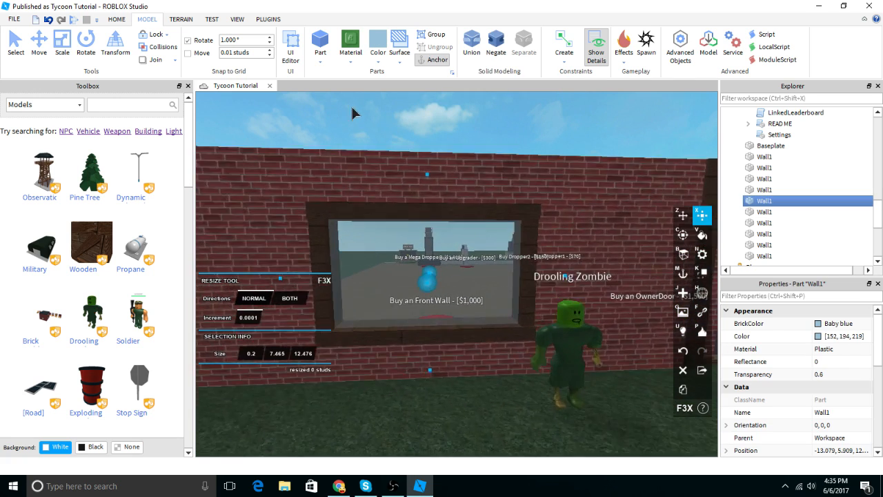
click(378, 61)
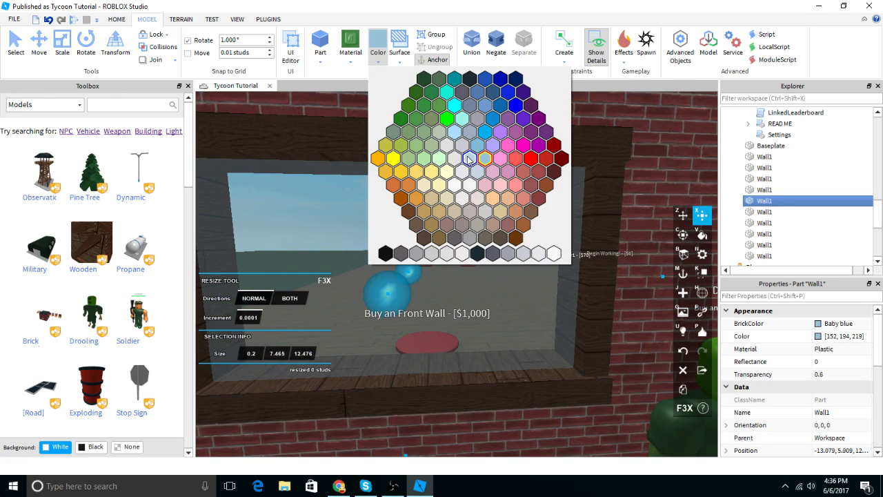
click(467, 160)
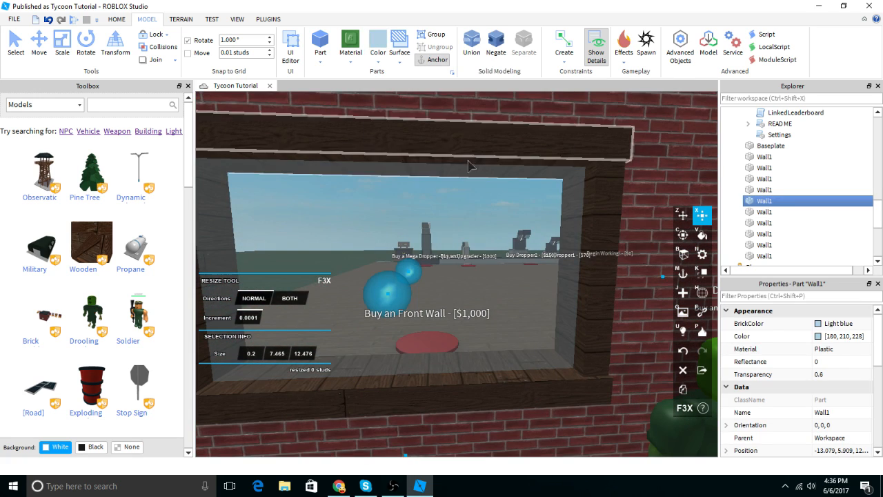
right_drag(470, 158, 474, 141)
right_drag(471, 102, 483, 207)
Step: Duplicate the window frame's side post nearest the claim door and move the copy to the middle of the window opening
click(483, 345)
click(549, 278)
right_drag(550, 277, 581, 264)
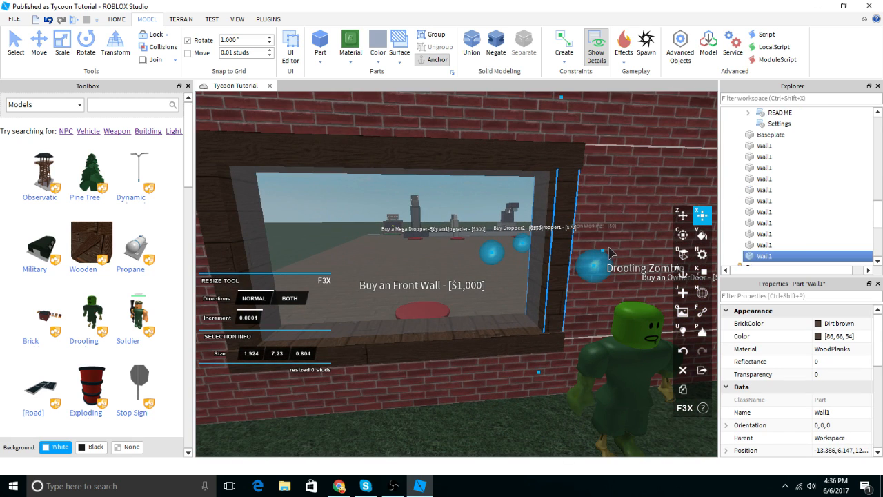
key(z)
drag(600, 251, 464, 256)
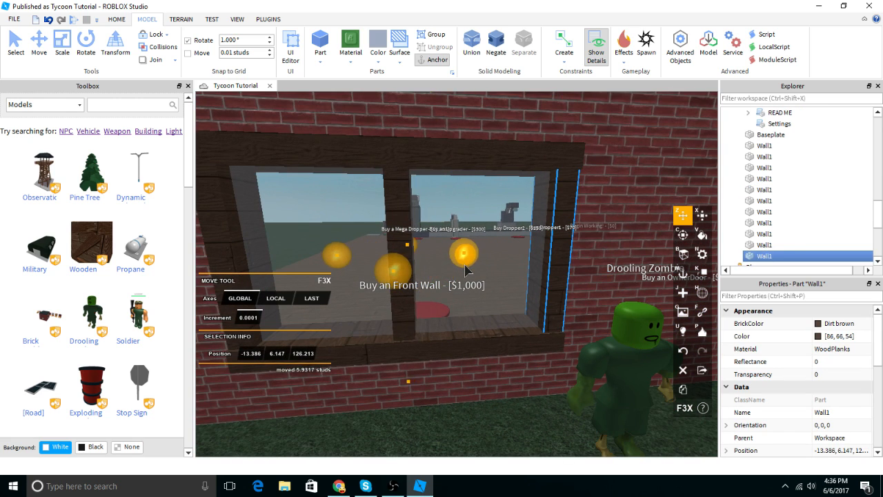
scroll(474, 232, down, 5)
click(480, 176)
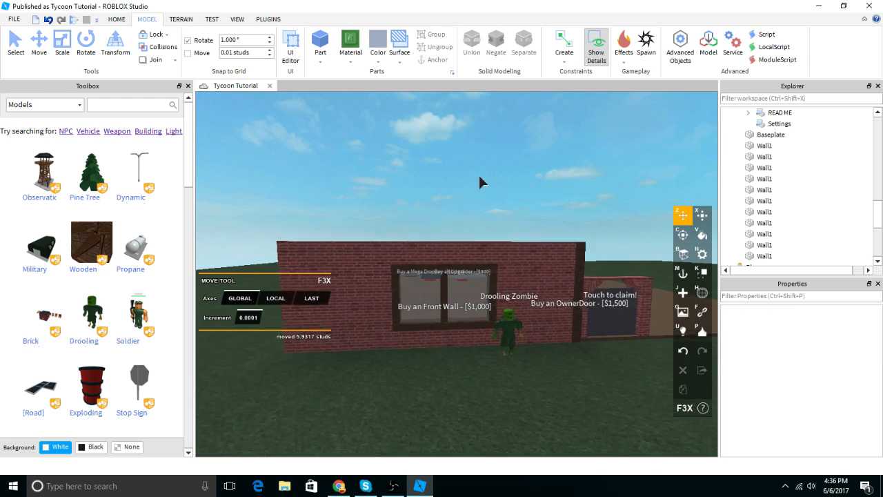
scroll(435, 310, up, 5)
click(435, 310)
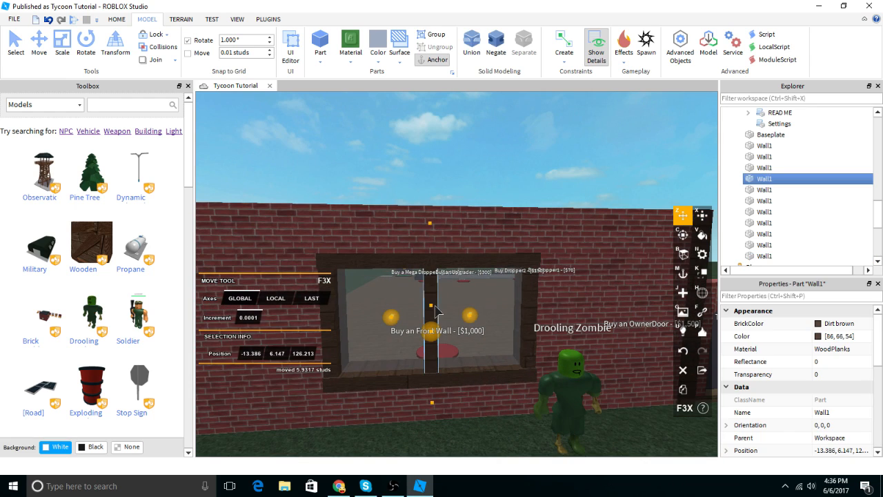
drag(467, 316, 473, 321)
Step: Narrow the window's centre post from both sides into a bar 0.2 studs wide
scroll(473, 323, up, 5)
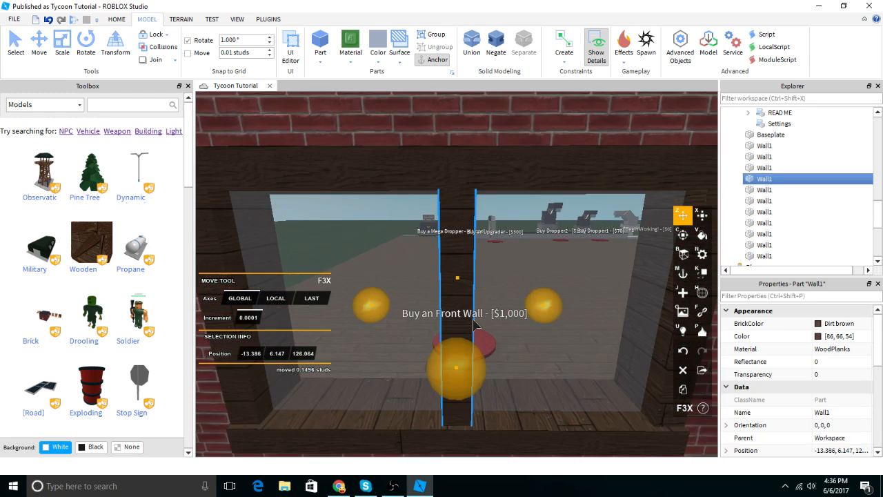
key(x)
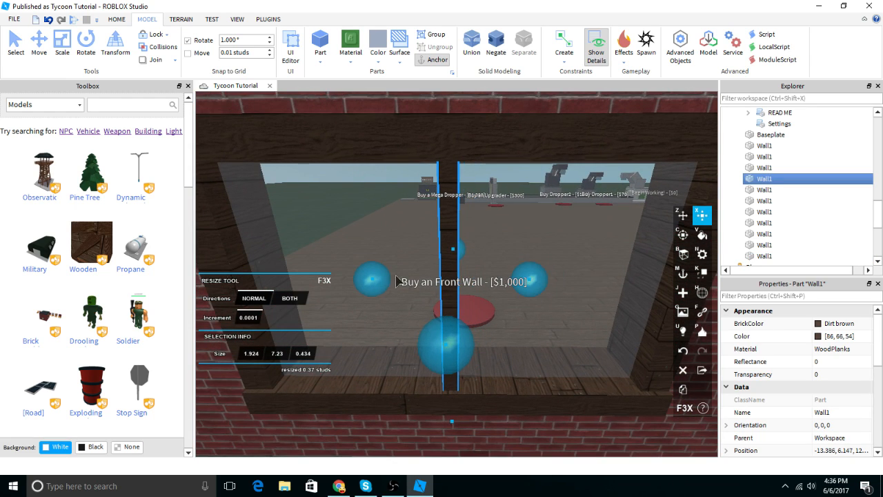
drag(378, 279, 388, 282)
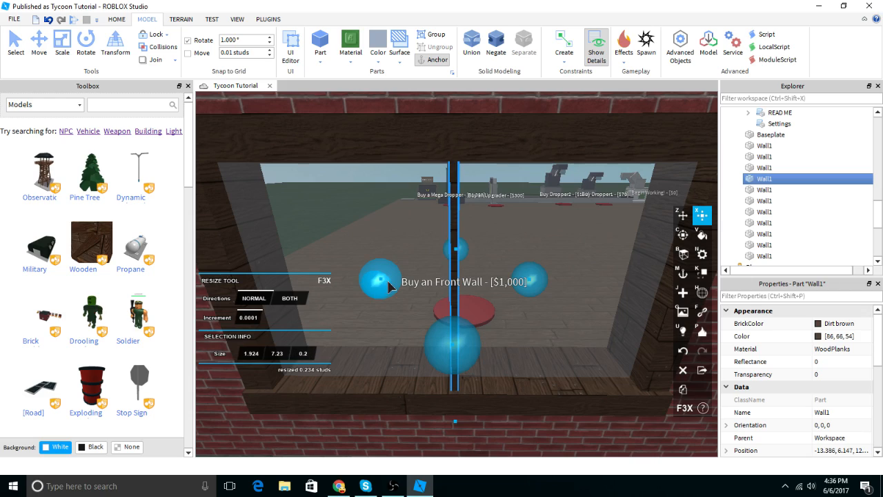
scroll(460, 173, down, 5)
click(460, 171)
scroll(460, 171, up, 4)
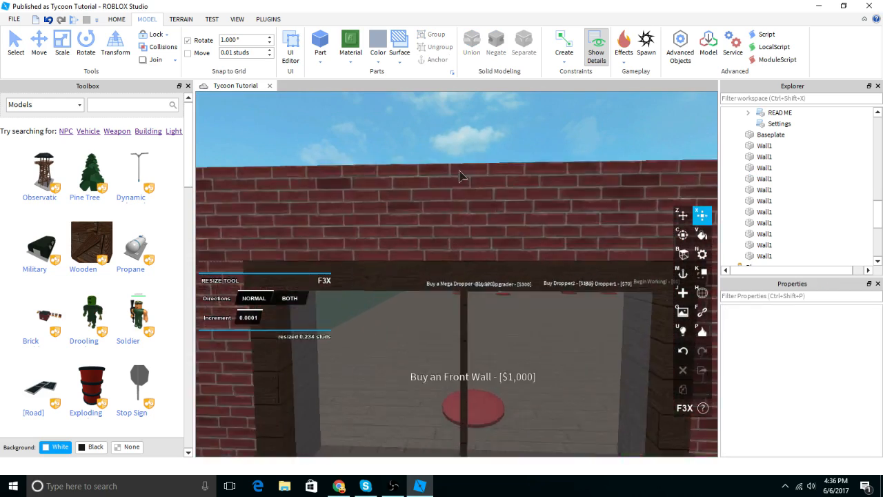
Step: Trim the vertical centre bar front and back to a depth of 0.833 studs so it sits around the pane
right_drag(461, 177, 499, 187)
click(471, 192)
drag(499, 187, 483, 194)
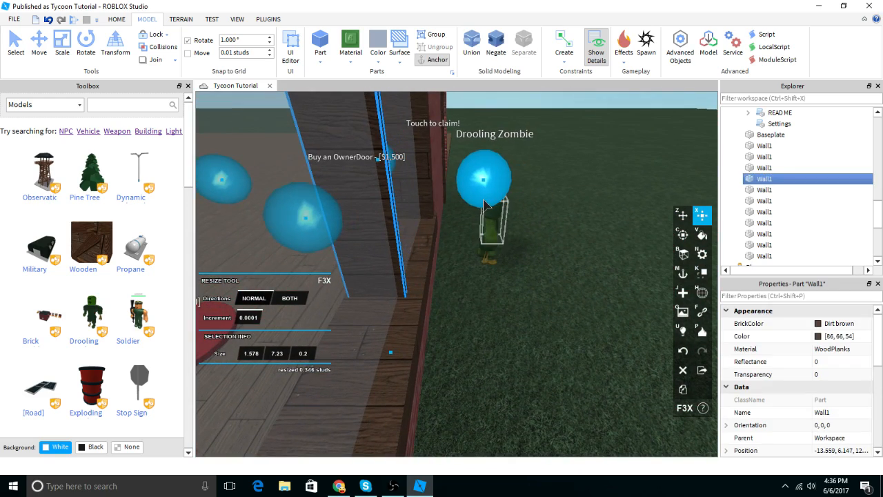
key(a)
drag(370, 189, 410, 190)
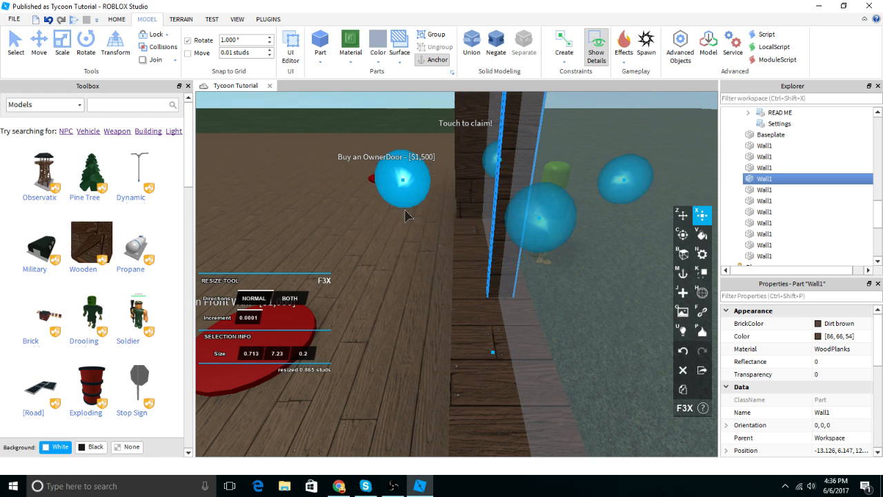
key(d)
drag(555, 198, 563, 200)
right_drag(563, 200, 493, 180)
click(555, 149)
key(d)
key(w)
Step: Duplicate the vertical centre bar and resize the copy into a horizontal bar 0.2 studs tall and 10.877 studs long across the pane
click(443, 256)
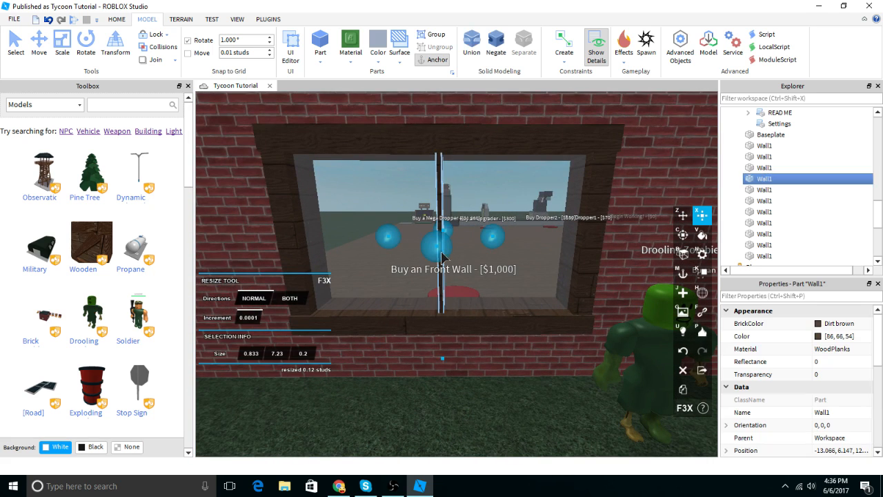
right_drag(468, 152, 469, 148)
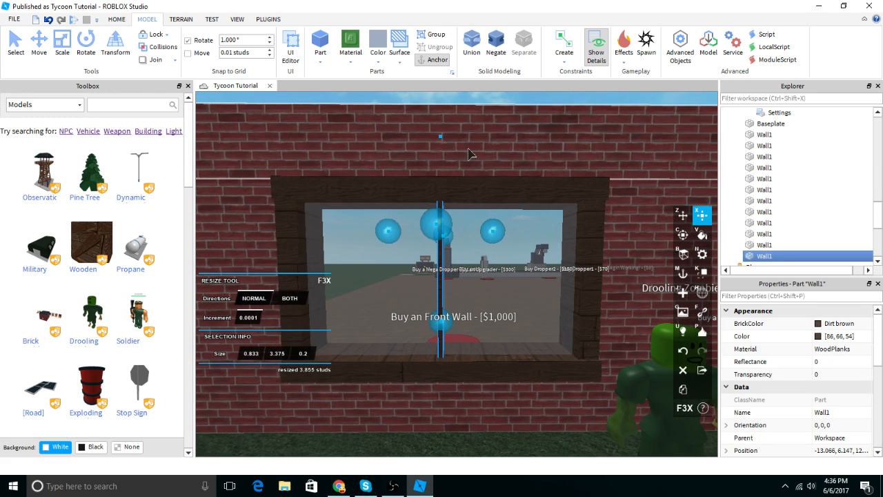
drag(442, 137, 441, 219)
key(a)
drag(395, 271, 369, 278)
key(w)
key(d)
key(d)
drag(478, 273, 607, 277)
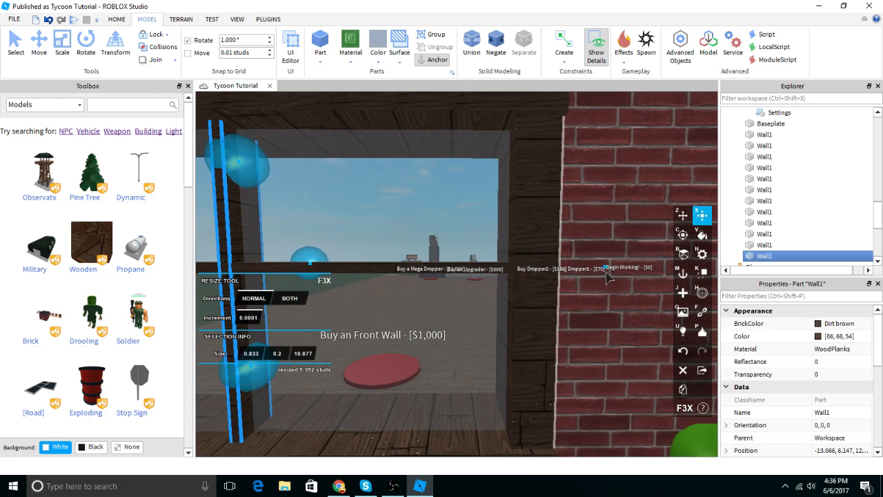
Step: Move the horizontal window bar down 0.3891 studs to the middle of the pane's height
right_drag(608, 278, 593, 272)
key(s)
key(a)
key(z)
drag(519, 163, 517, 182)
key(s)
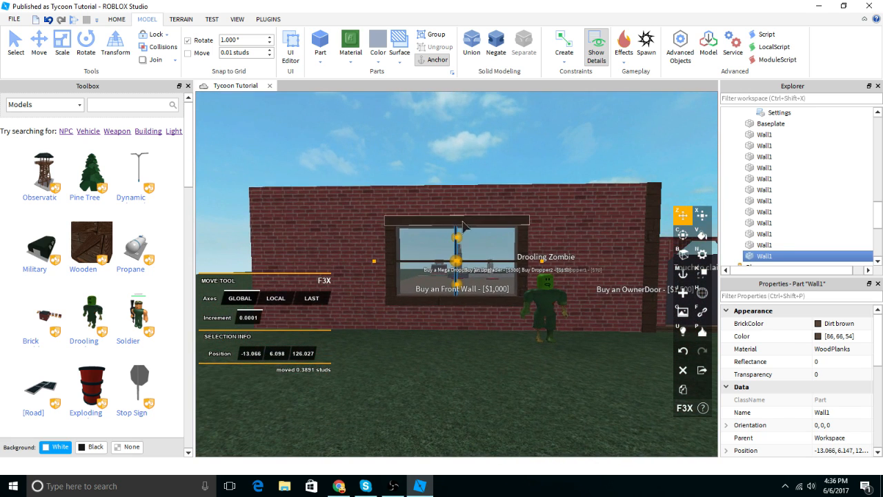
click(479, 177)
key(w)
key(s)
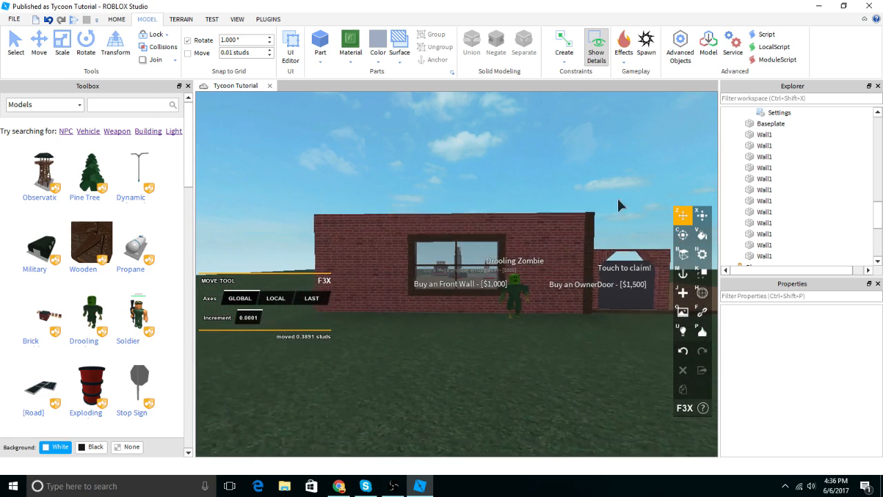
Step: Duplicate the wood post beside the claim door and resize the copy into a 0.925-stud-tall beam, extended 34.367 studs along the wall's top
key(w)
right_drag(563, 158, 563, 158)
click(613, 235)
key(f)
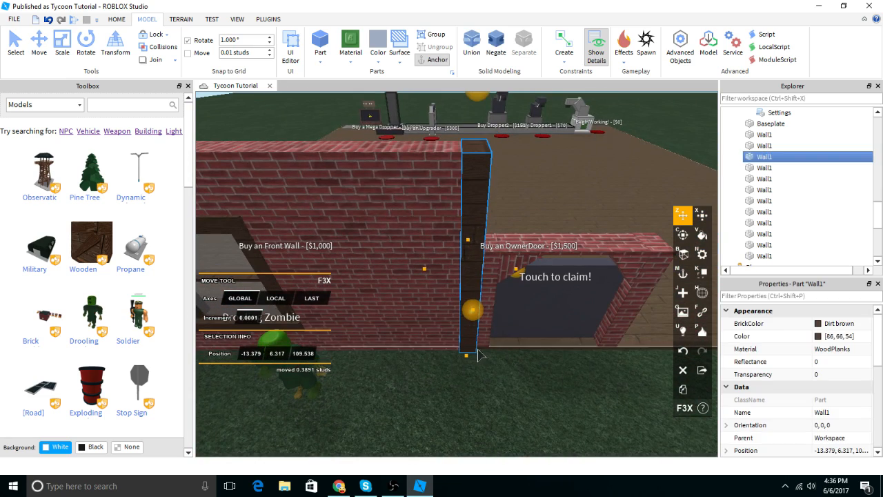
key(x)
right_drag(458, 143, 459, 142)
mouse_move(475, 130)
mouse_down()
mouse_move(478, 110)
mouse_move(477, 120)
mouse_up()
mouse_move(412, 198)
mouse_down()
mouse_move(347, 198)
mouse_move(414, 204)
mouse_up()
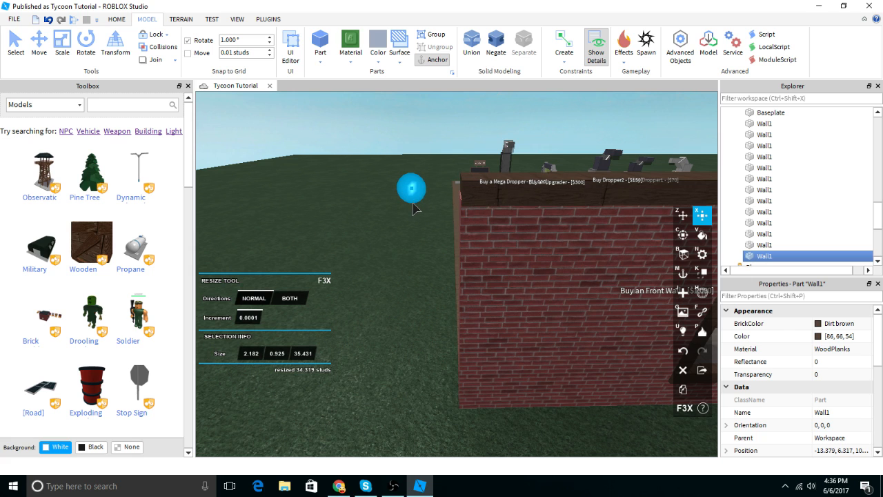
click(443, 121)
right_drag(442, 121, 443, 121)
key(d)
key(w)
key(a)
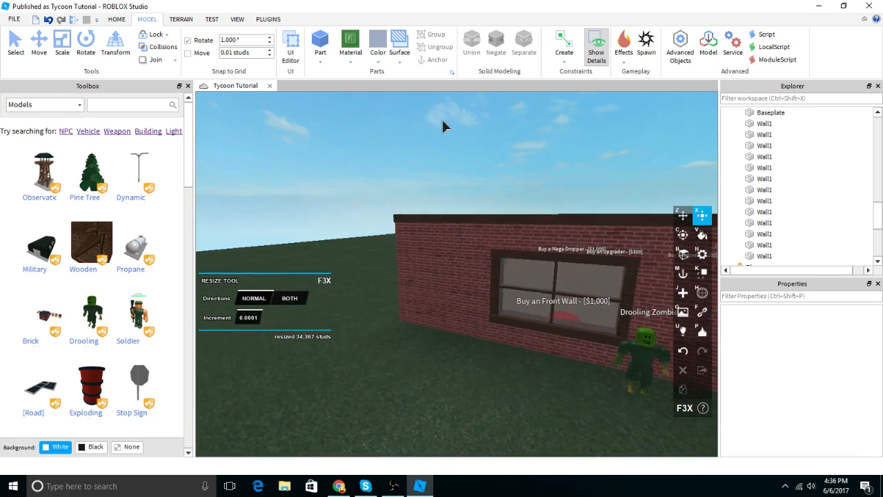
key(s)
Step: Duplicate the wood post beside the claim door and move the copy 34.3378 studs to the wall's far end
right_drag(471, 249, 471, 250)
click(469, 255)
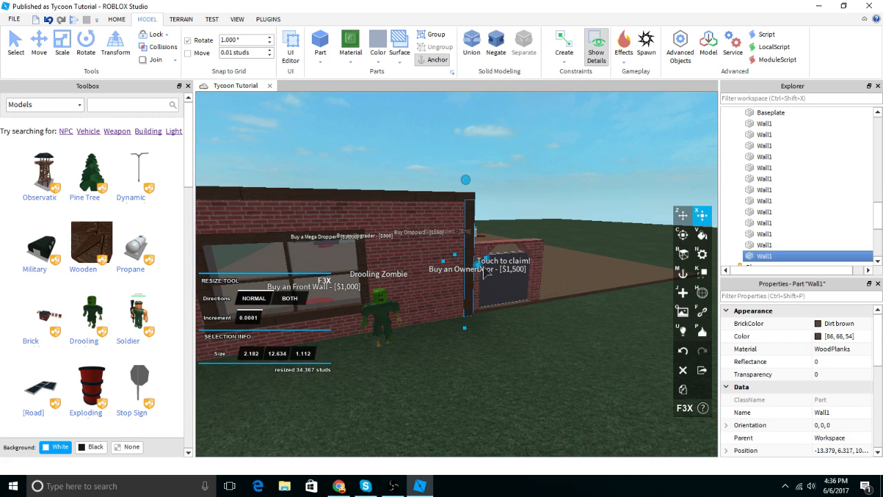
key(z)
key(a)
mouse_move(482, 259)
mouse_down()
mouse_move(444, 270)
mouse_move(479, 270)
mouse_up()
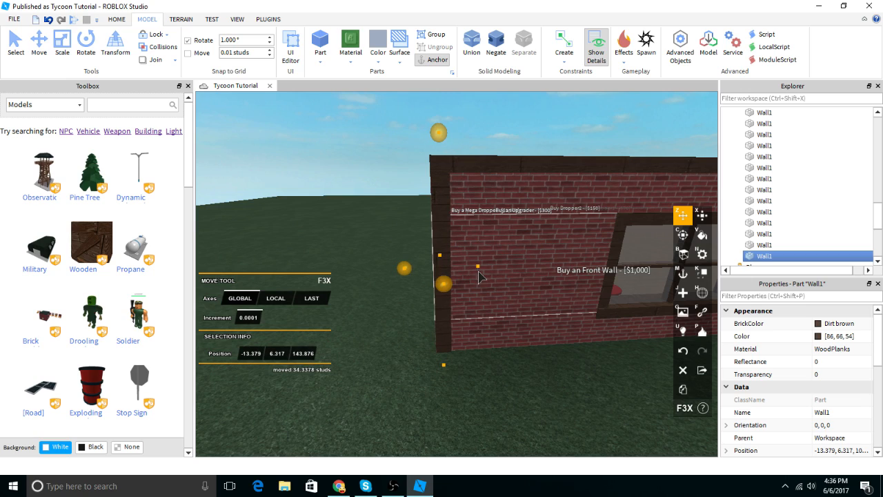
Step: Fine-tune the fit of the front wall's wood trim with small resizes, the last one by 0.039 studs
key(a)
mouse_move(483, 268)
right_down()
mouse_move(491, 261)
mouse_move(483, 251)
right_up()
key(x)
drag(524, 268, 532, 270)
scroll(532, 270, down, 3)
right_drag(531, 270, 532, 270)
click(528, 210)
key(w)
right_drag(528, 210, 527, 210)
click(387, 275)
right_drag(387, 276, 398, 287)
drag(522, 227, 529, 232)
click(508, 175)
key(s)
right_drag(509, 175, 508, 177)
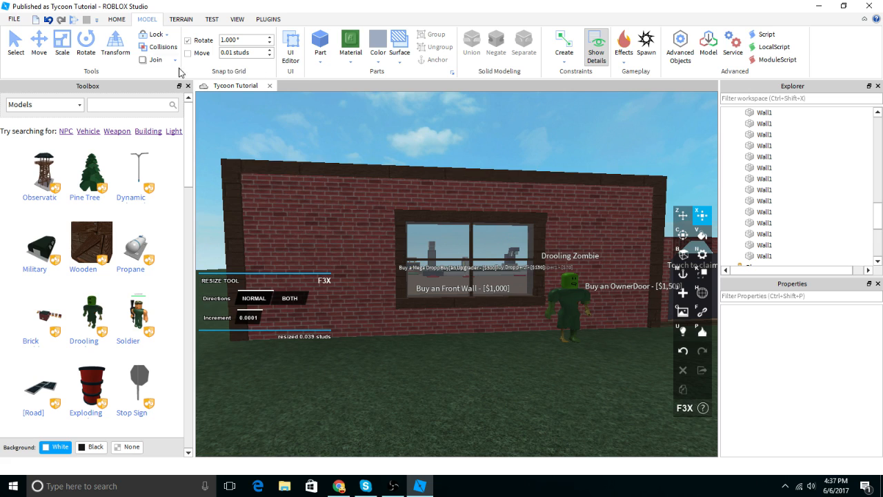
Step: Delete the Drooling Zombie standing in front of the wall
click(10, 47)
scroll(579, 306, up, 1)
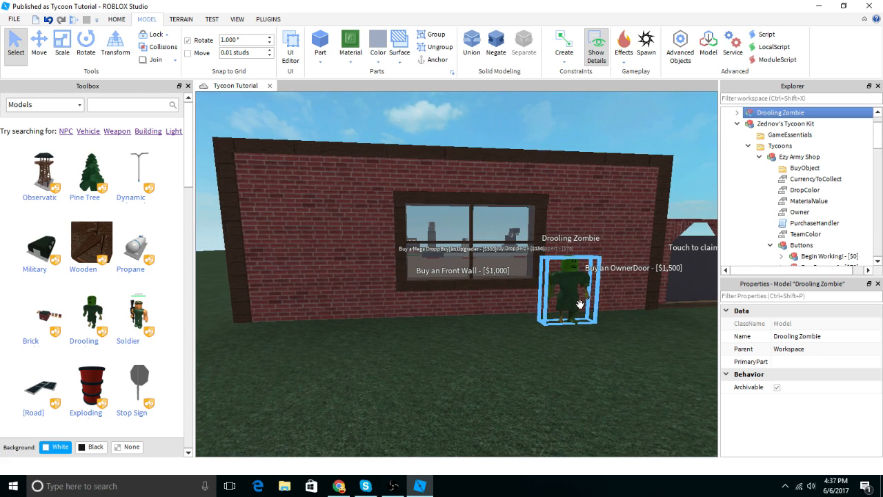
key(Delete)
click(354, 226)
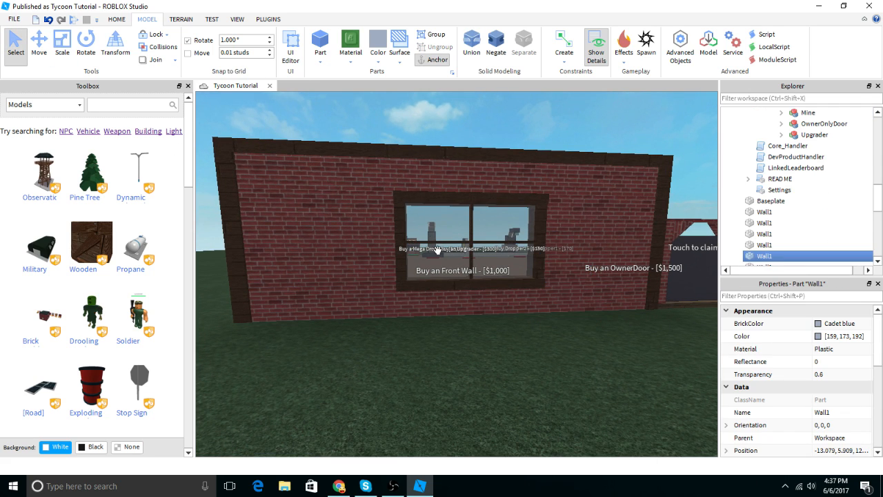
click(442, 122)
Step: Group all the front wall's Wall1 parts into a single model
scroll(450, 259, up, 5)
scroll(461, 290, down, 5)
right_drag(470, 320, 499, 298)
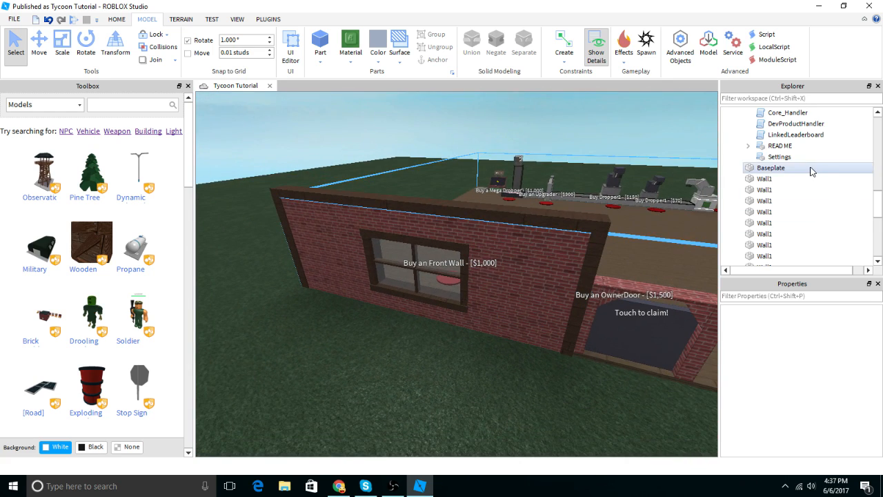
drag(799, 149, 786, 219)
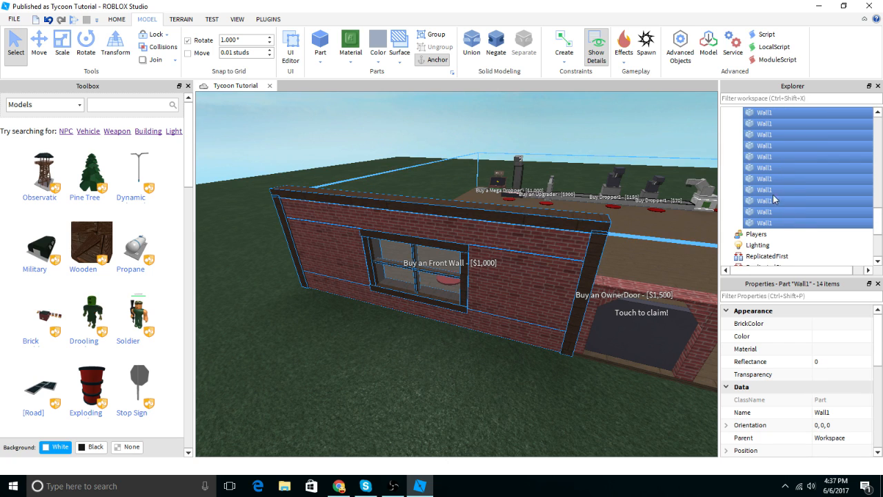
scroll(642, 202, down, 5)
right_click(777, 208)
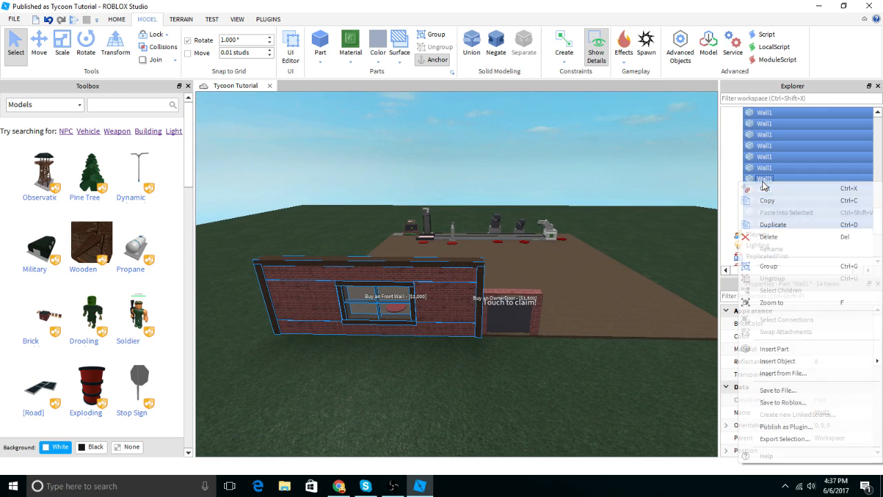
click(785, 266)
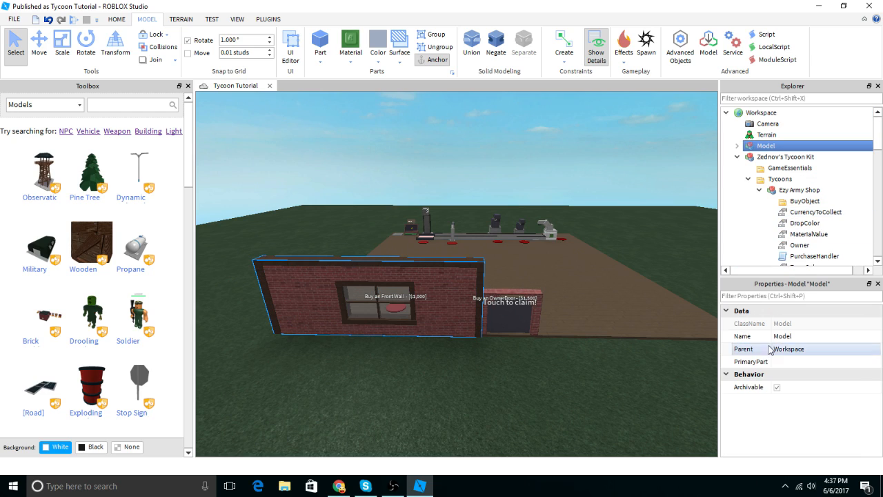
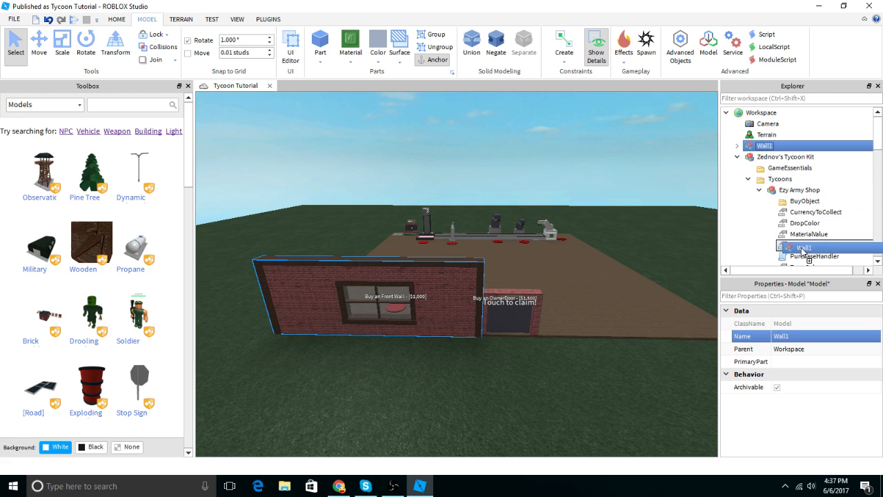
Step: Rename the grouped front wall model Wall1 and move it into the tycoon's Purchases model
drag(804, 259, 806, 237)
click(620, 136)
scroll(607, 155, up, 4)
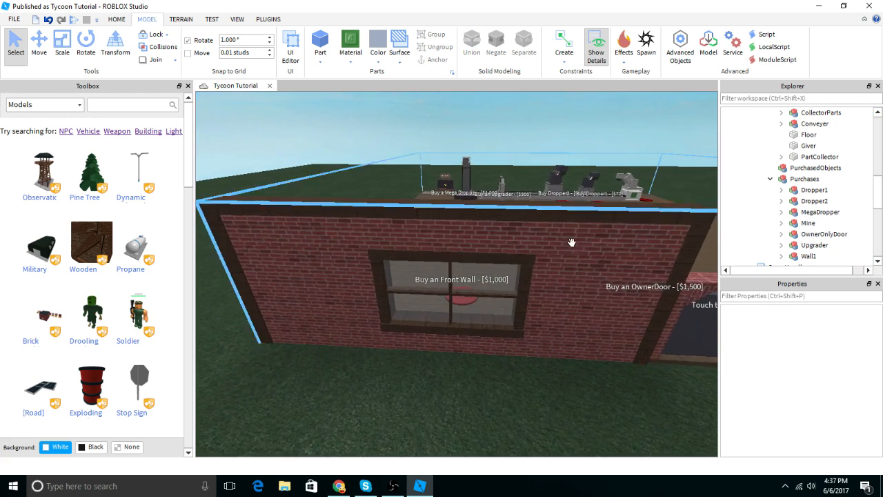
Step: Start a play test and walk the character into the Touch to claim door to claim the tycoon
key(d)
right_drag(554, 251, 473, 265)
key(w)
key(d)
key(s)
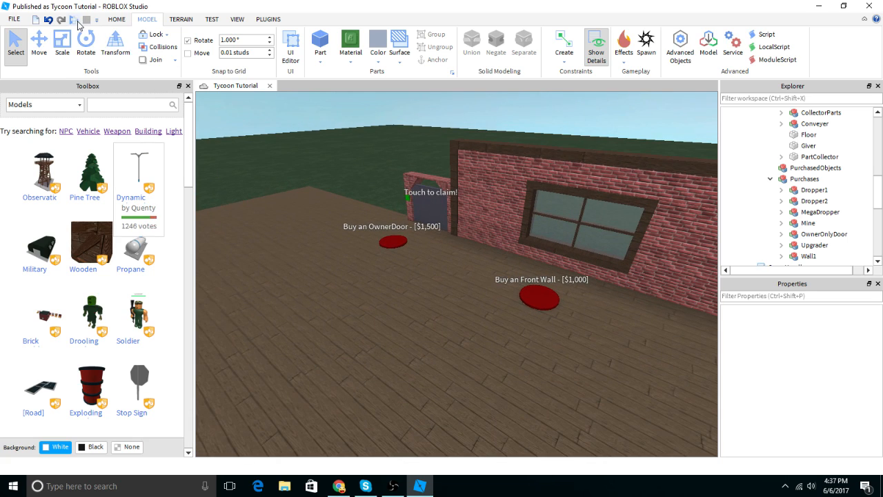
click(74, 20)
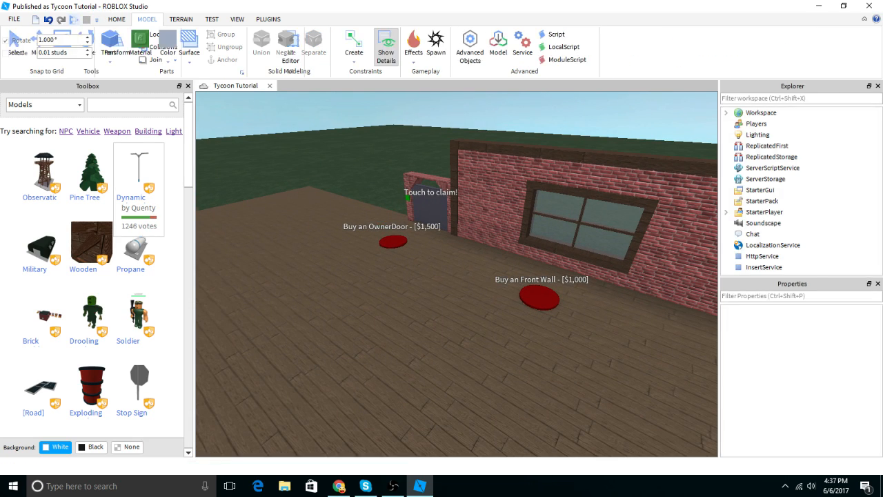
key(w)
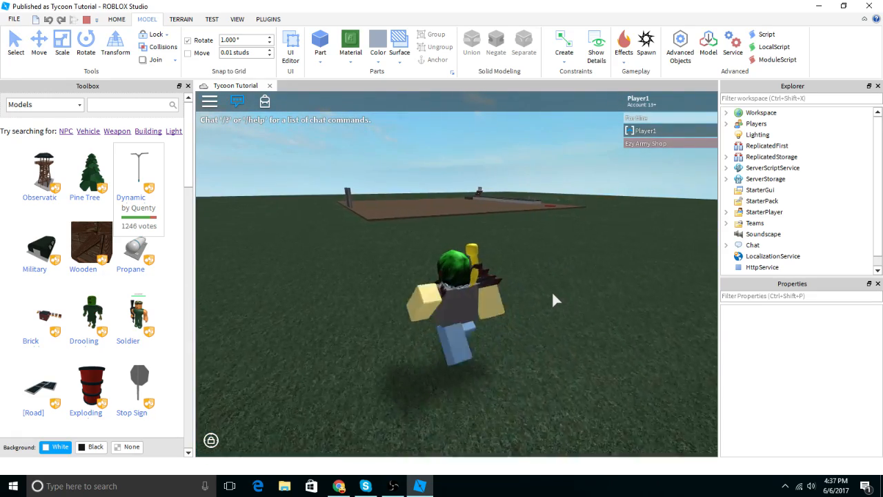
key(w)
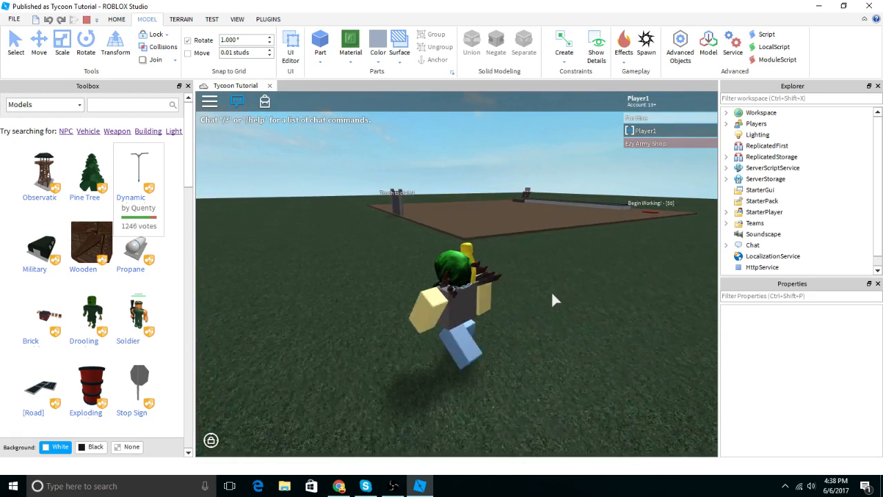
key(w)
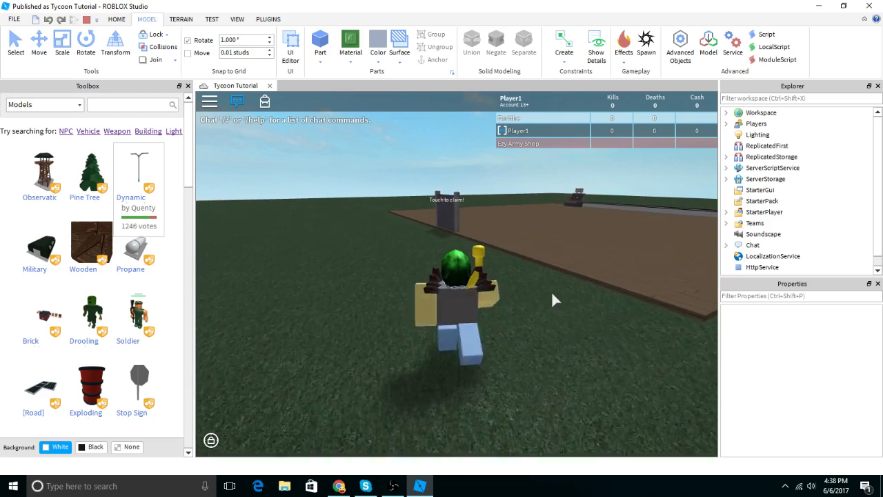
key(w)
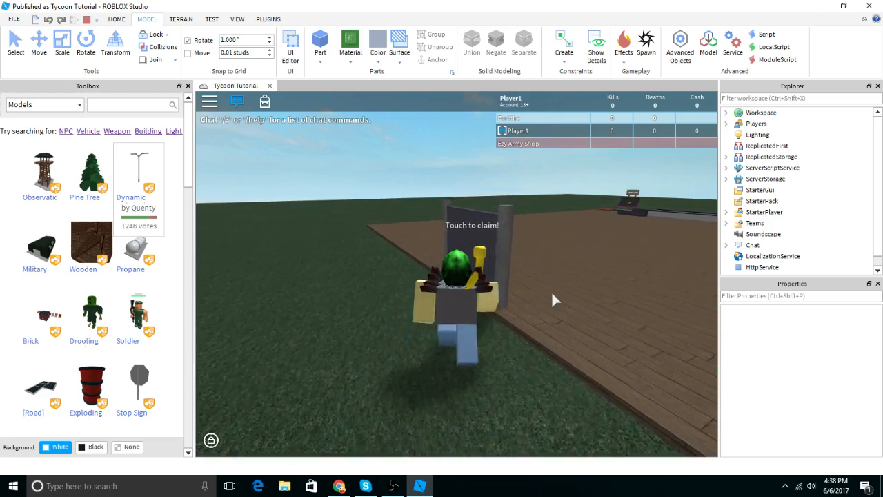
right_drag(552, 290, 555, 290)
Step: Walk the character to the mine beside the conveyor and trigger its green switch repeatedly to produce blocks
key(d)
right_drag(519, 183, 519, 183)
key(w)
click(545, 261)
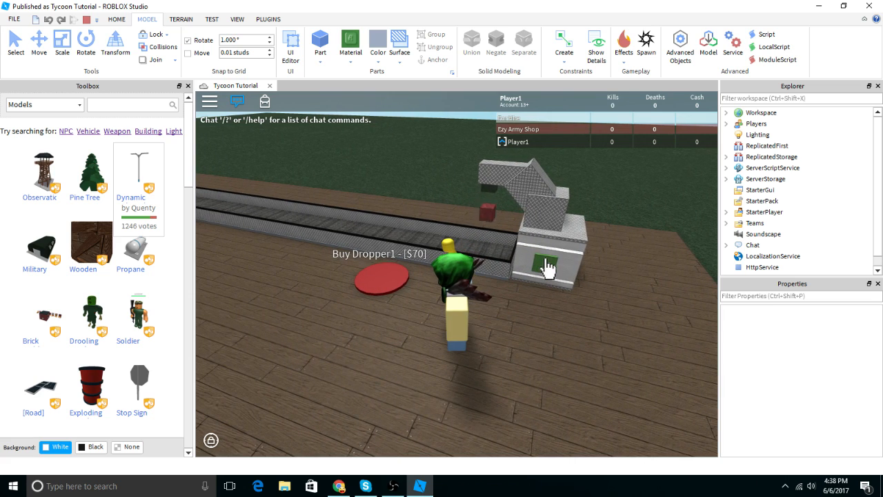
click(546, 261)
click(546, 262)
key(w)
key(a)
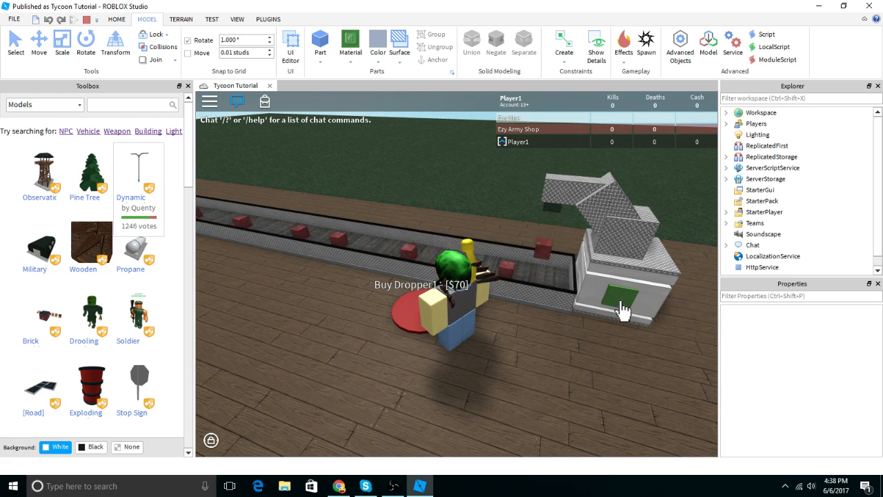
Step: Walk the character along the conveyor to the Cash to Collect pad and collect the earned cash
key(w)
right_drag(623, 300, 623, 300)
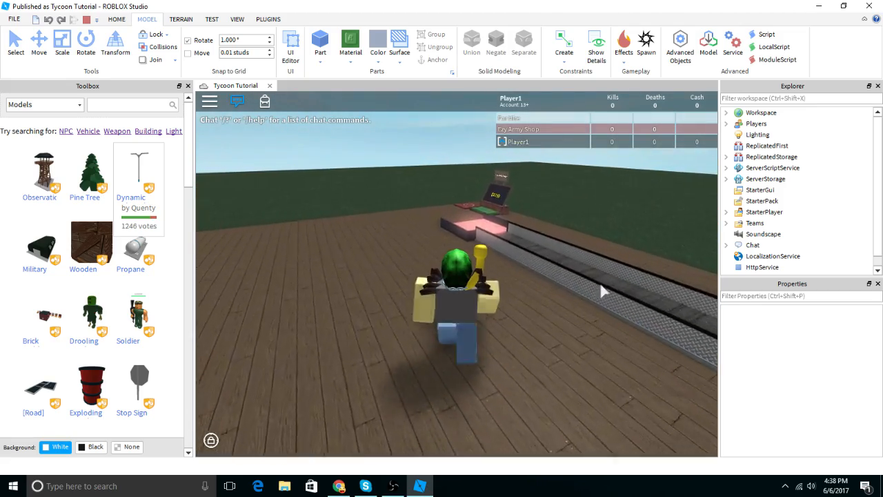
scroll(602, 285, up, 5)
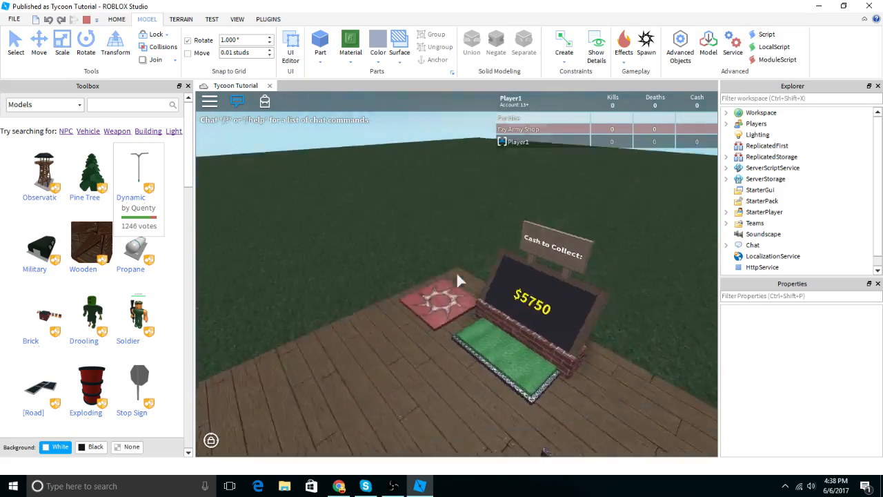
key(w)
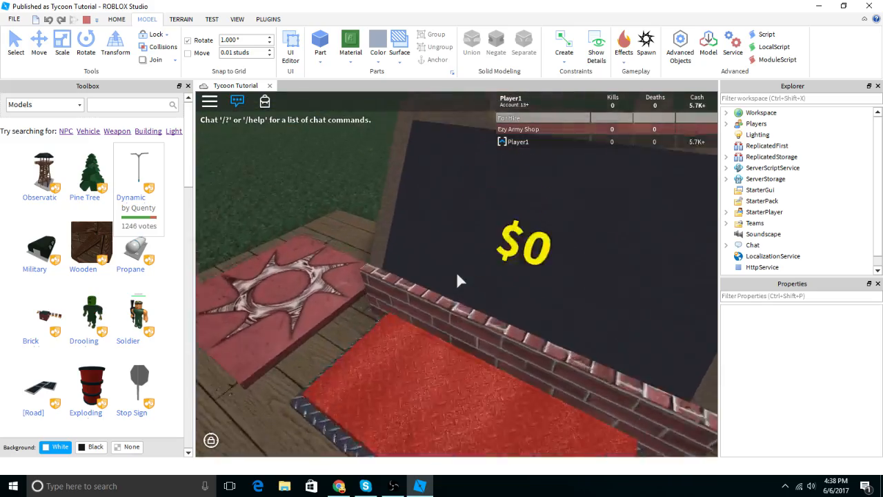
key(s)
Step: Buy the OwnerDoor for $1,500 and try the green switch on its brick frame
key(w)
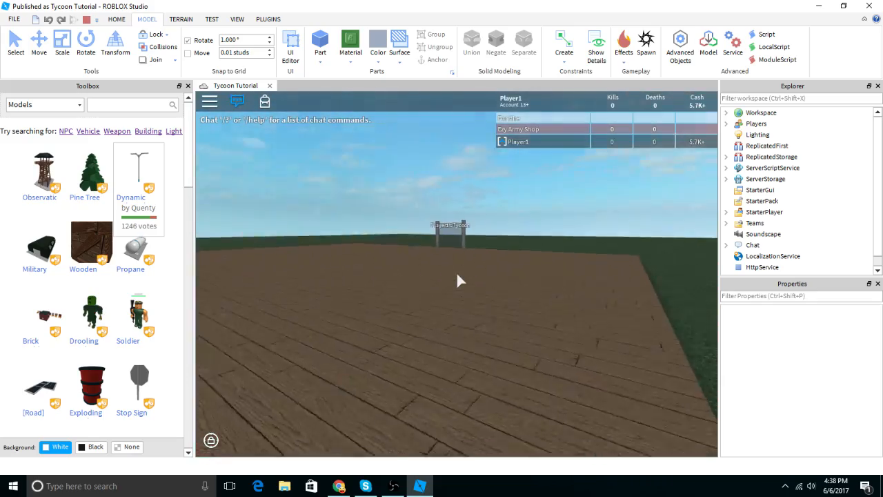
key(w)
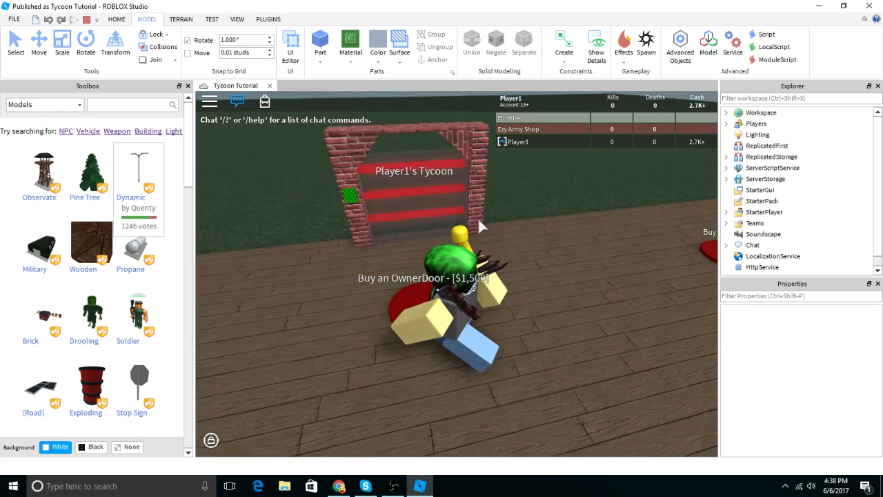
key(d)
key(w)
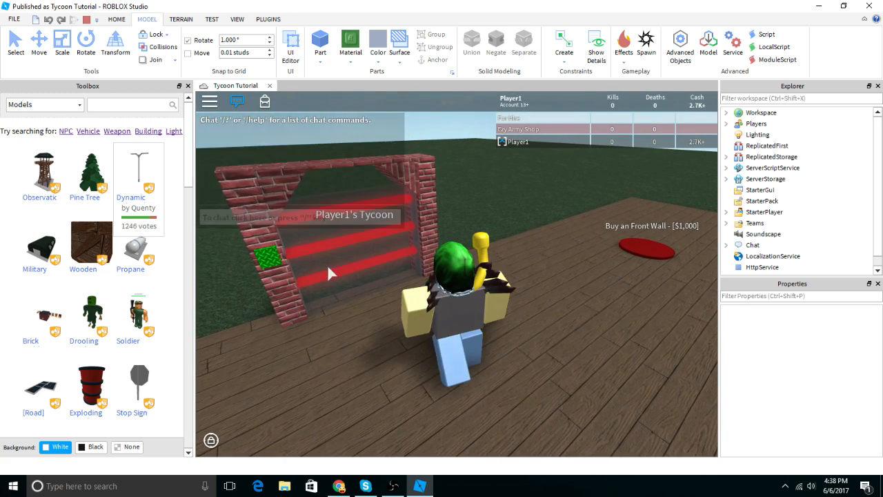
click(271, 254)
click(271, 252)
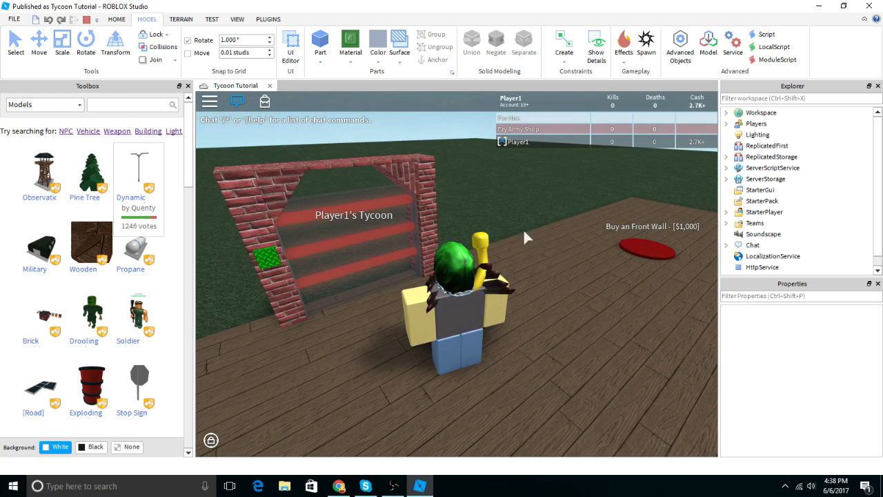
Step: Buy the Front Wall for $1,000 and inspect its window and brickwork from inside the tycoon
key(d)
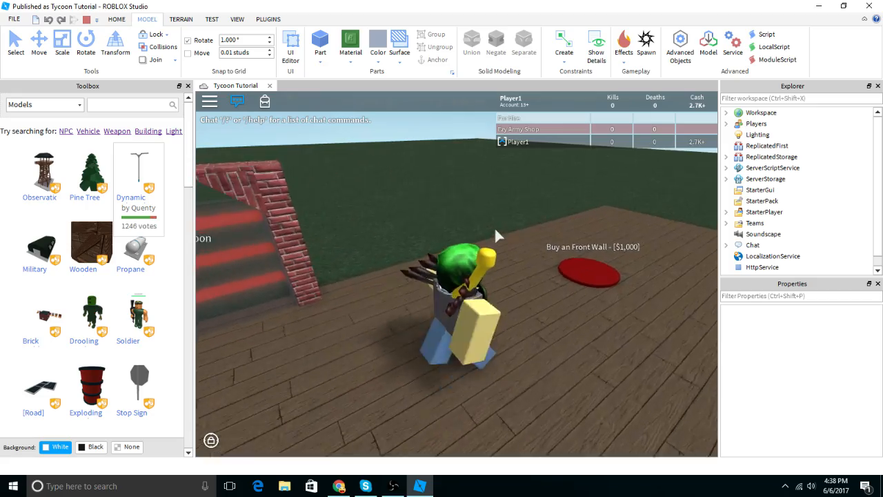
key(w)
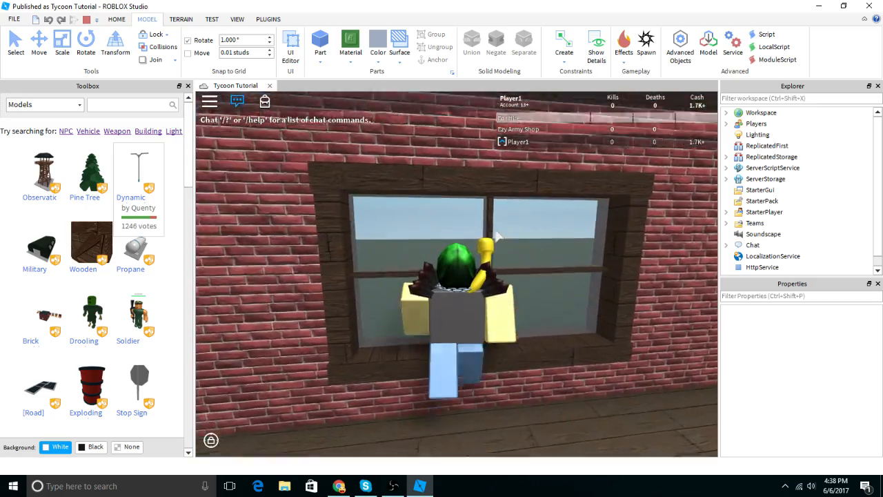
scroll(495, 226, up, 5)
key(w)
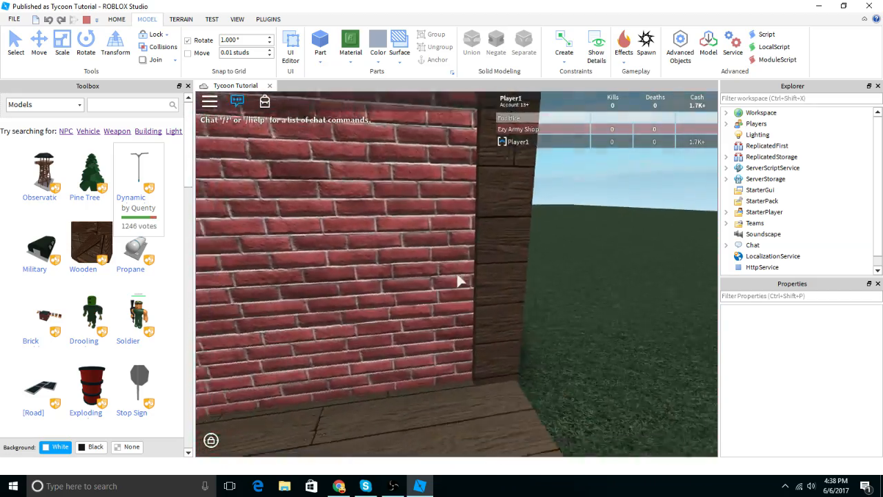
Step: Examine the purchased front wall's window, brickwork and wood trim from outside, and stop the play test
key(w)
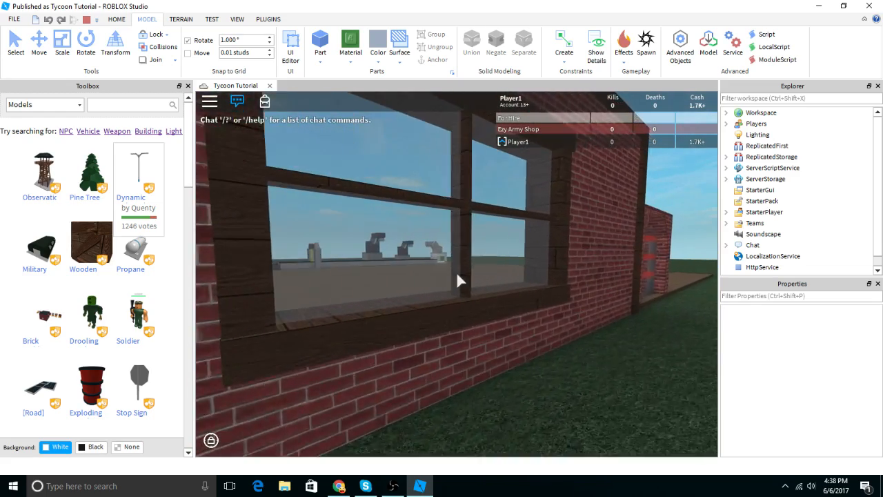
key(s)
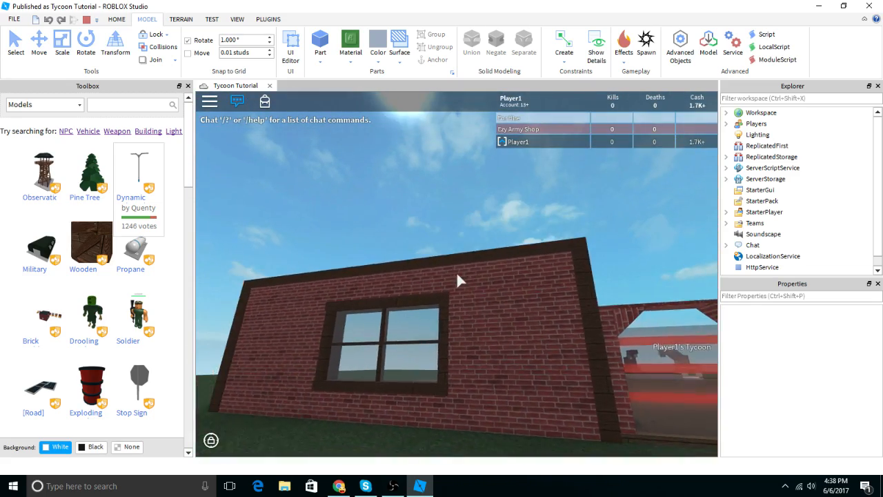
key(w)
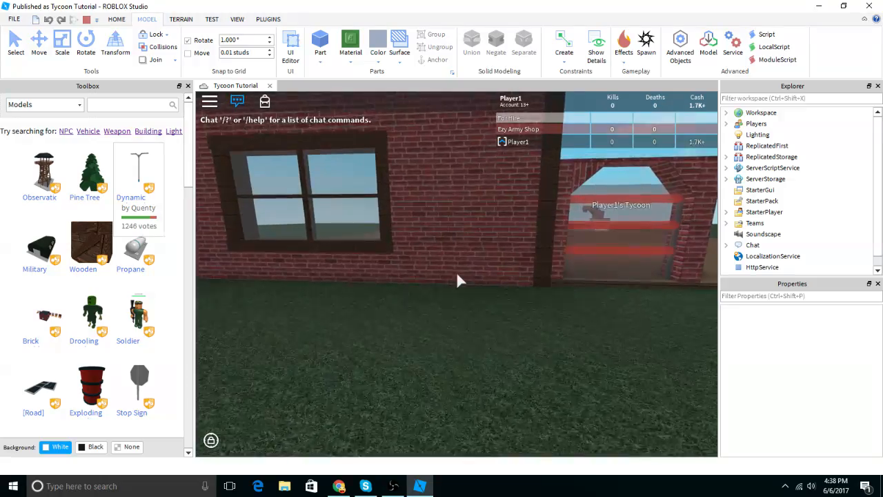
key(w)
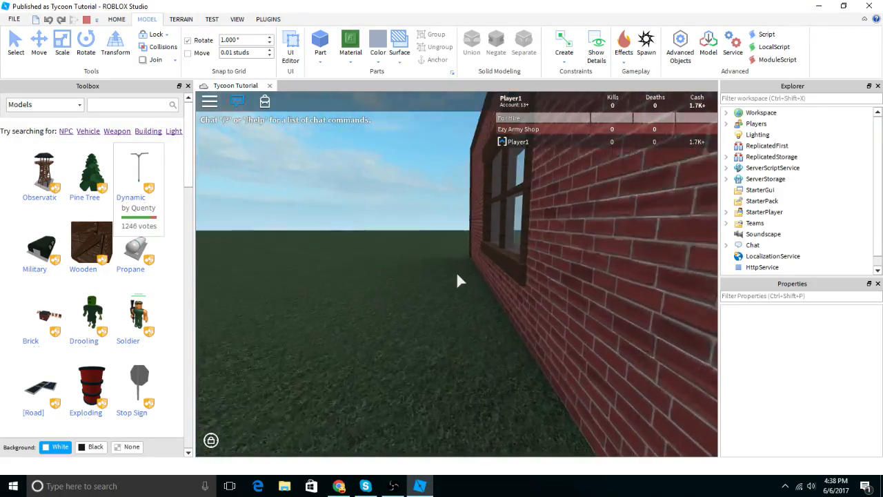
key(w)
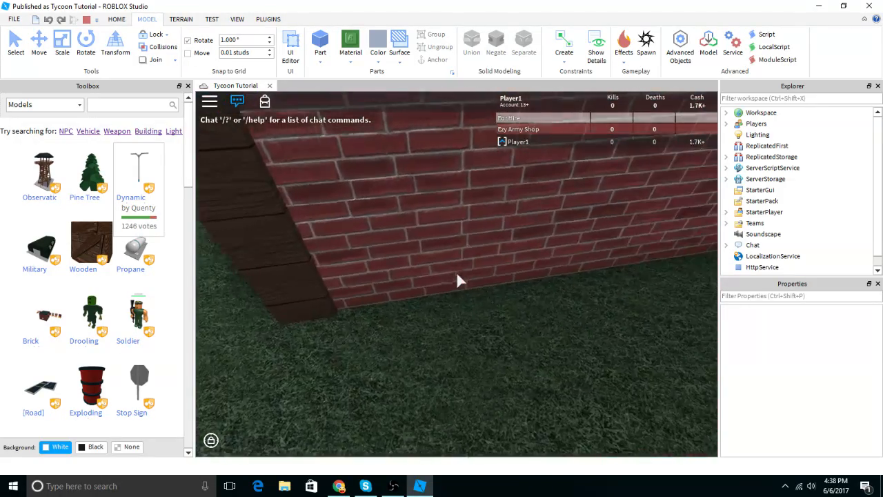
key(w)
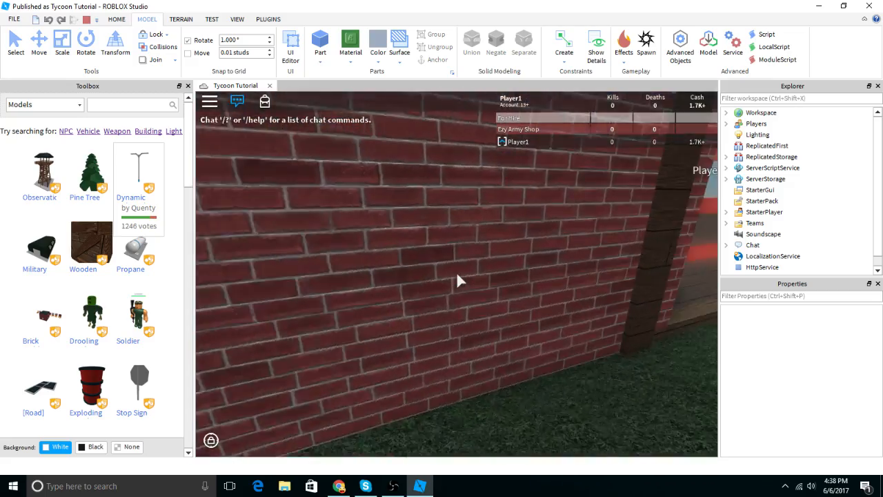
key(s)
key(s)
key(w)
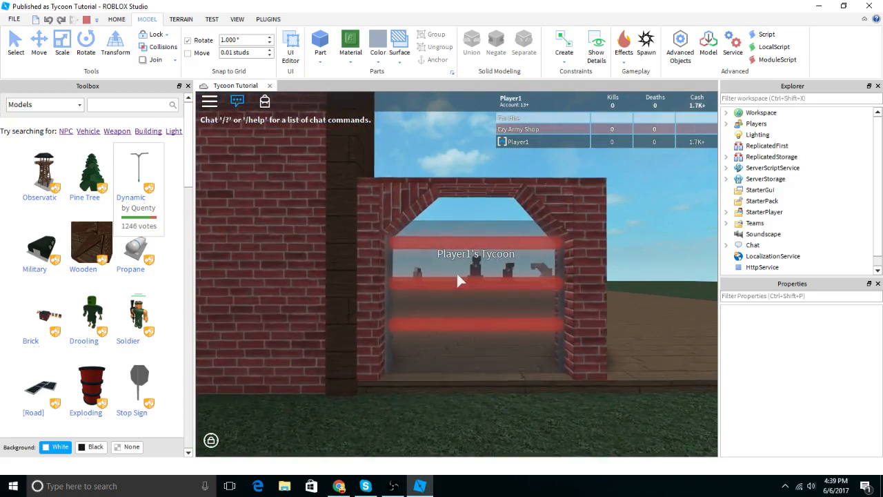
scroll(457, 274, down, 4)
key(a)
key(d)
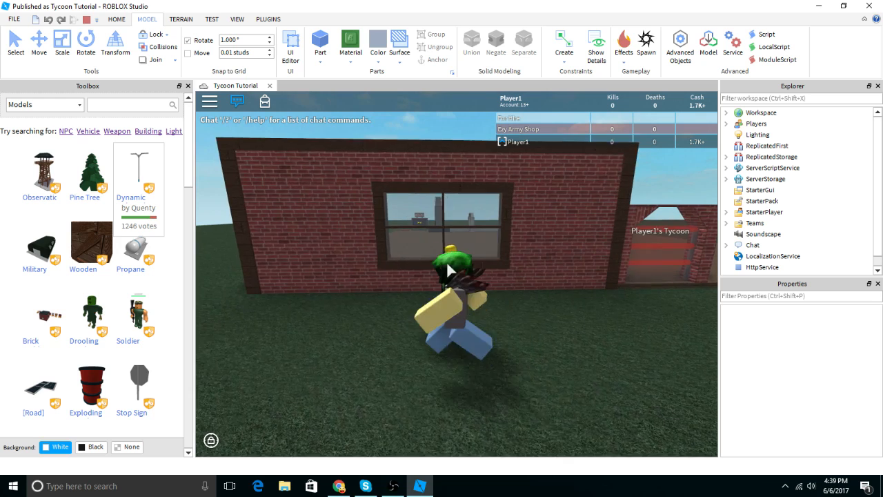
click(87, 20)
key(s)
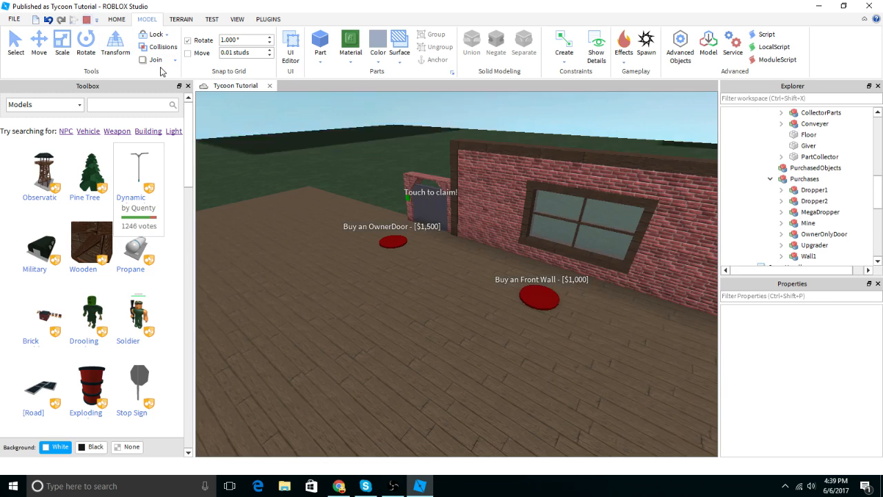
Step: Duplicate the Wall1 model in Purchases to start another wall
click(811, 256)
key(f)
scroll(797, 175, down, 1)
scroll(797, 176, up, 3)
scroll(807, 148, down, 3)
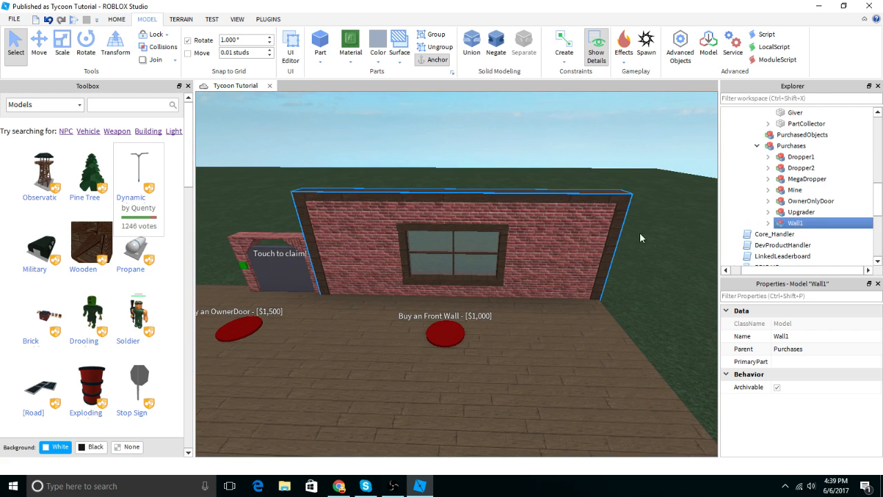
key(ctrl+d)
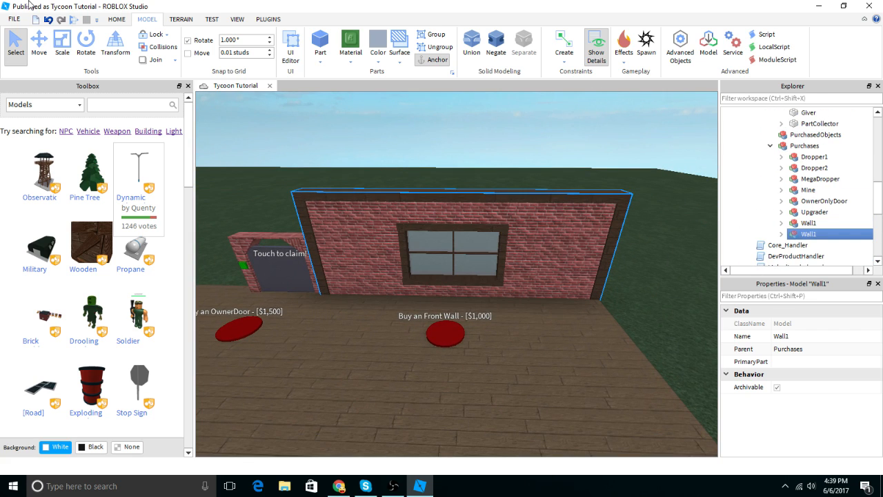
Step: Move the duplicated wall along the front edge to the opposite side of the owner door, continuing the front wall
drag(654, 249, 536, 256)
key(a)
key(w)
right_drag(538, 214, 538, 215)
key(s)
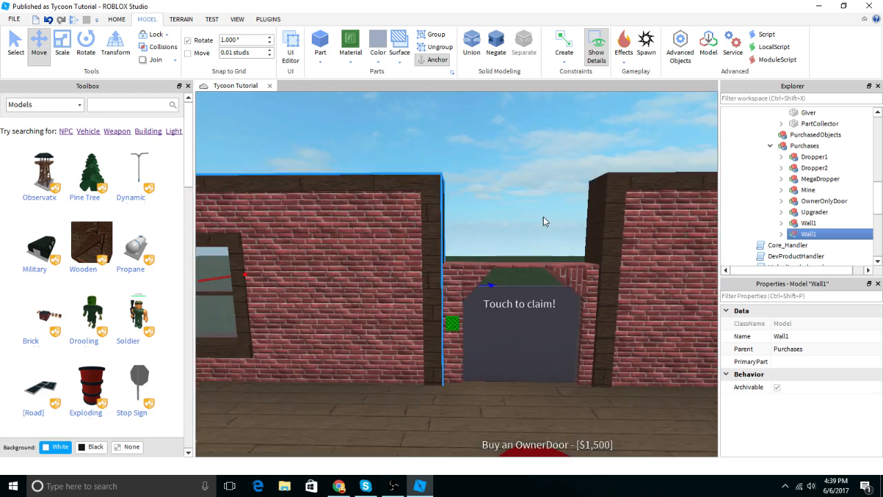
key(a)
key(w)
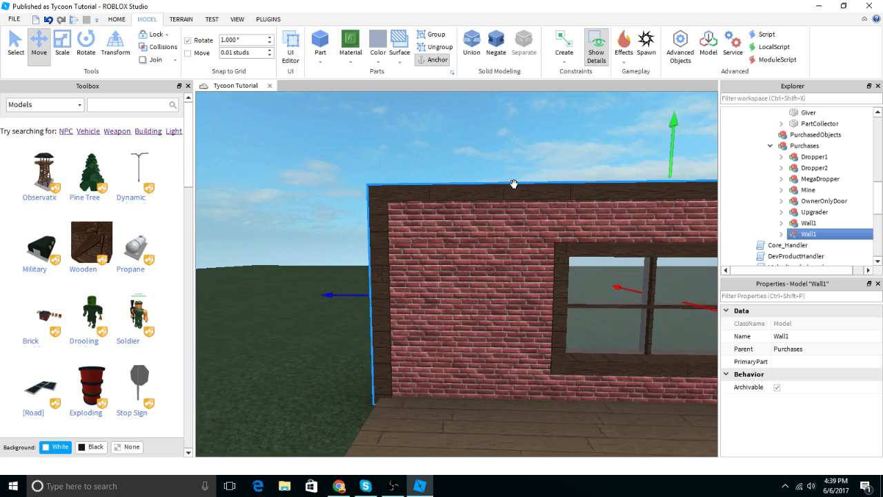
Step: Rename the duplicated wall model as Wall2 and clear the selection
key(s)
key(d)
key(s)
key(d)
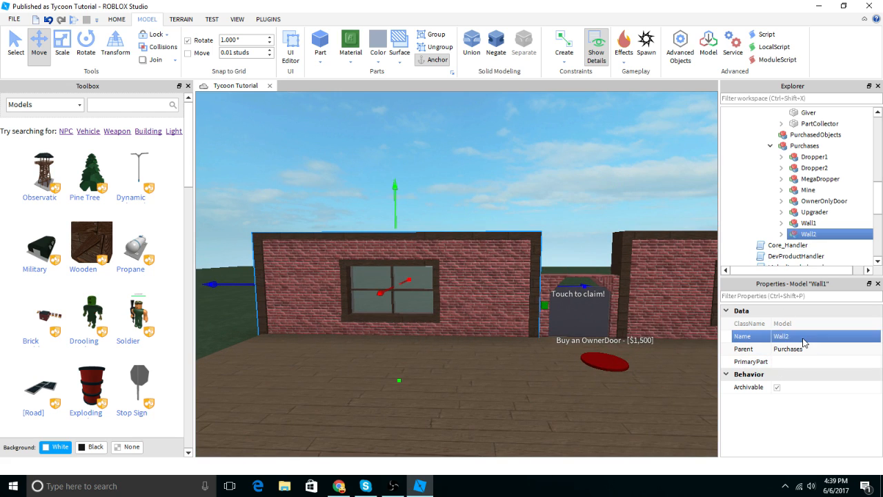
click(560, 150)
right_drag(560, 150, 559, 150)
key(s)
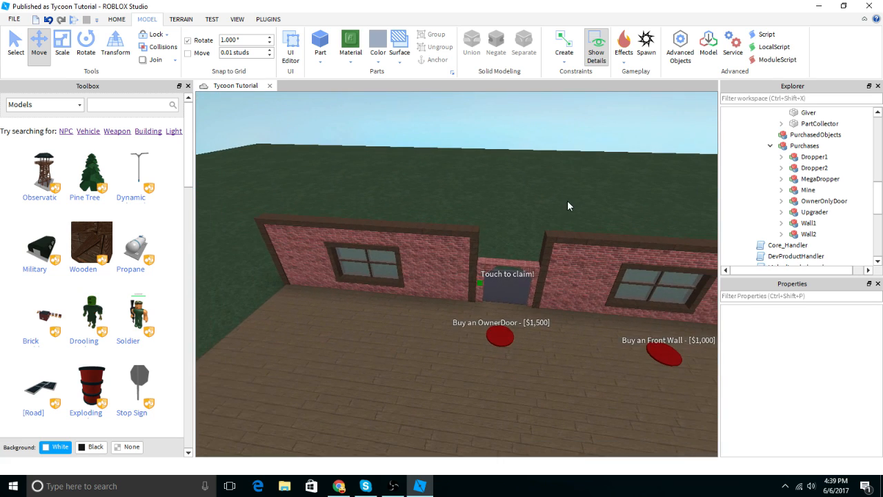
Step: Duplicate the "Buy an Front Wall - [$1,000]" button model and move the copy in front of the second wall
key(w)
scroll(810, 235, up, 4)
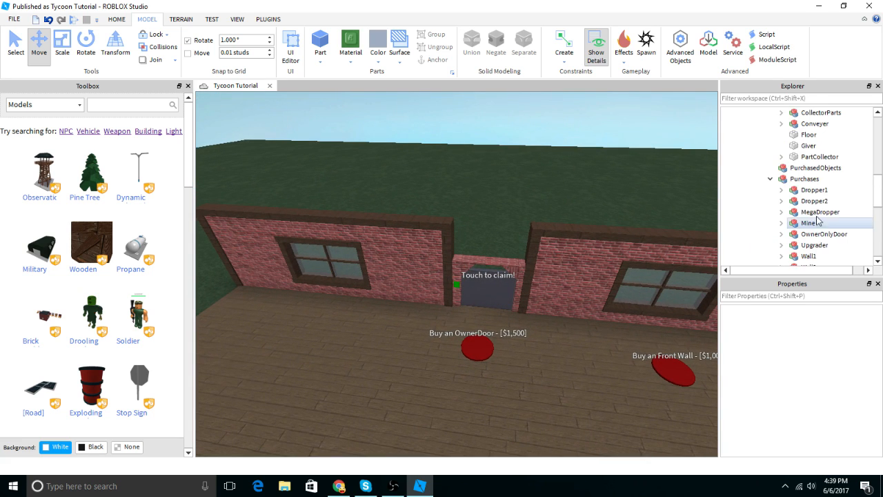
scroll(821, 162, up, 1)
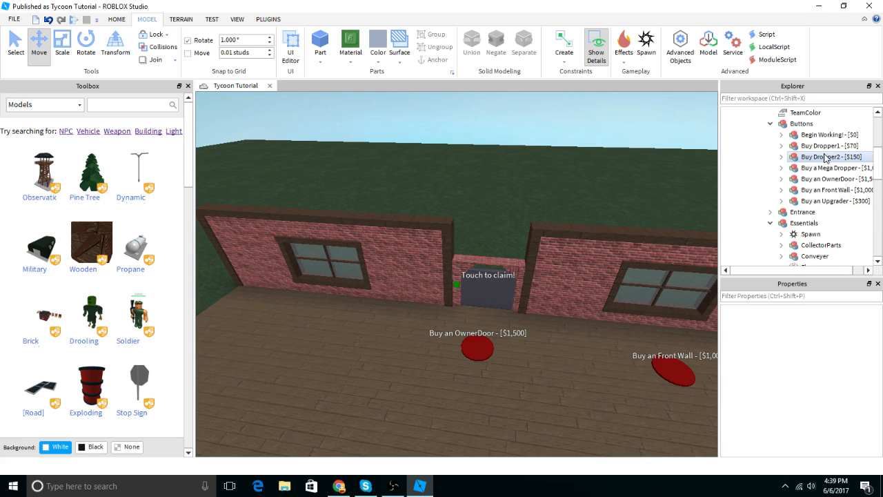
click(833, 192)
right_drag(541, 276, 586, 281)
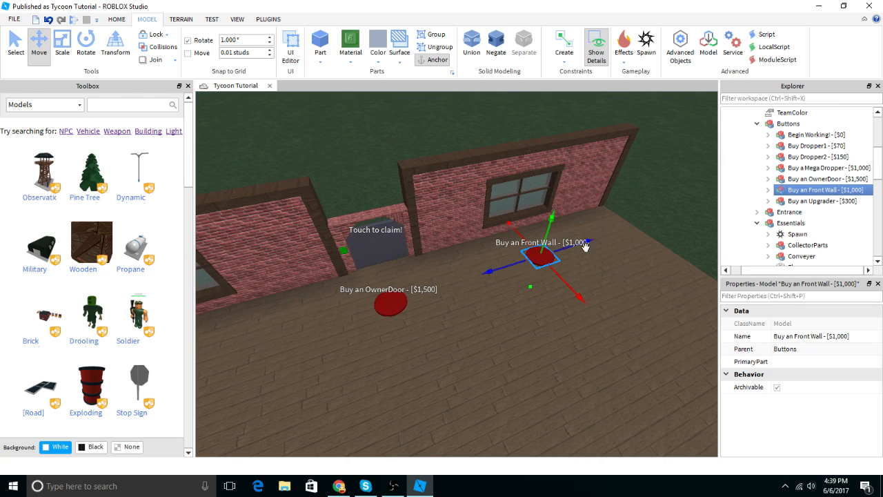
key(ctrl+d)
drag(586, 242, 566, 253)
right_drag(582, 244, 474, 254)
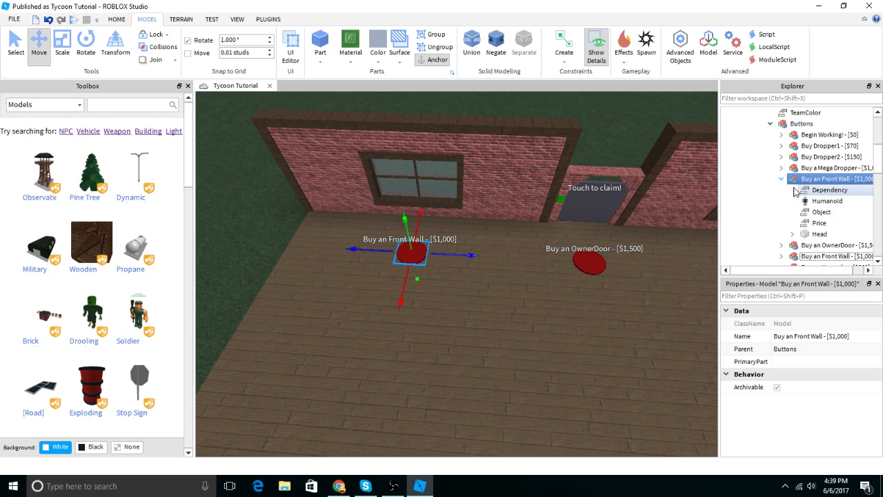
Step: Set the Object value of the copied Front Wall button to Wall2
click(825, 216)
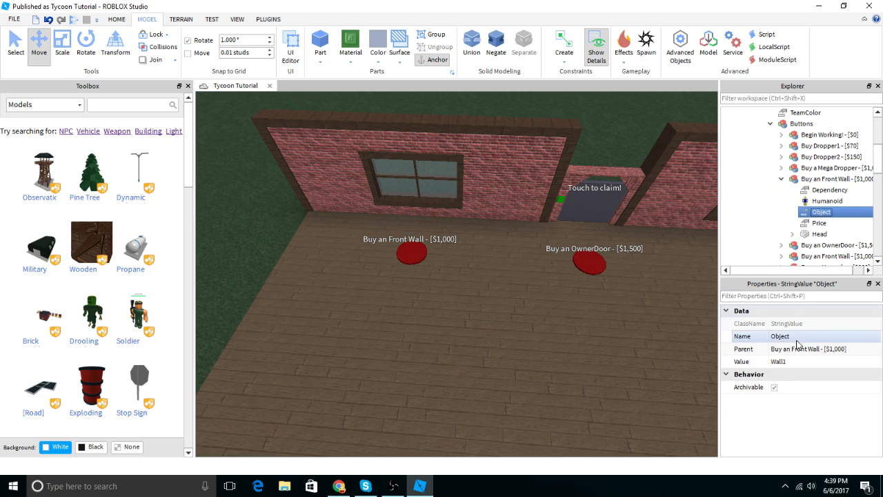
click(794, 362)
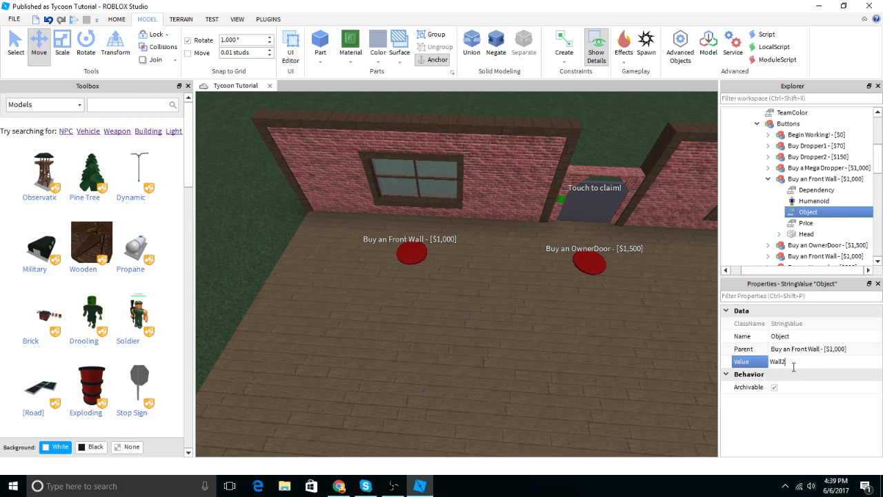
right_drag(449, 168, 454, 160)
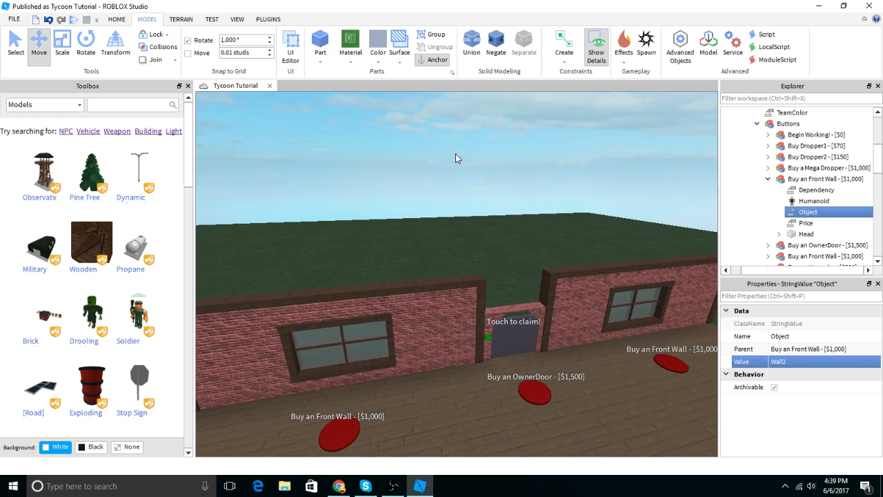
click(456, 160)
Step: Examine the claim door, its brick frame and the gap between the two front walls
key(s)
key(d)
key(w)
key(w)
right_drag(487, 226, 487, 225)
key(s)
key(s)
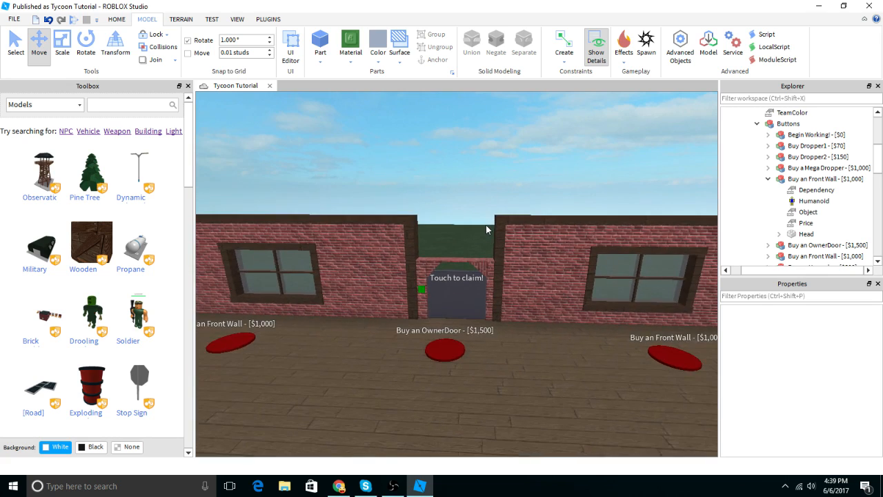
key(w)
right_drag(418, 195, 425, 199)
Step: Delete both Side parts from the Entrance model beside the claim door, using the F3X building tools for selection
click(267, 19)
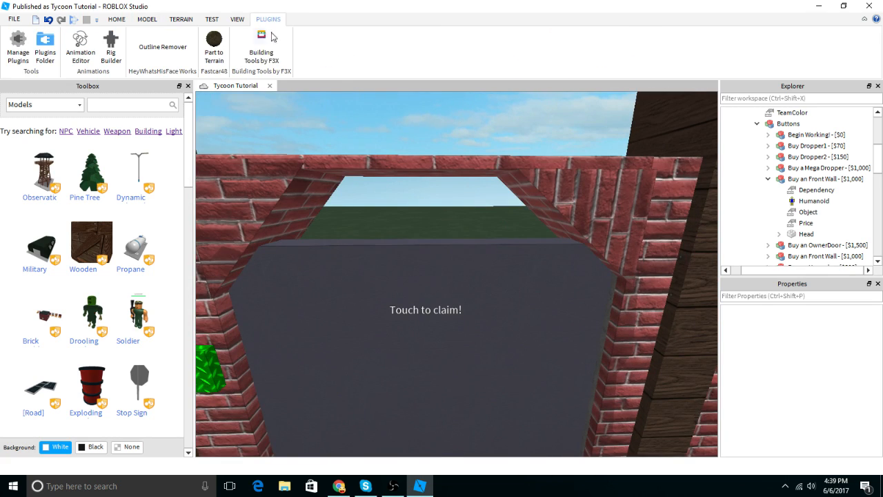
click(249, 62)
right_drag(385, 246, 379, 247)
key(s)
click(554, 211)
right_drag(557, 214, 552, 215)
shift+click(363, 162)
right_drag(370, 166, 369, 166)
click(359, 200)
right_drag(352, 199, 359, 200)
key(z)
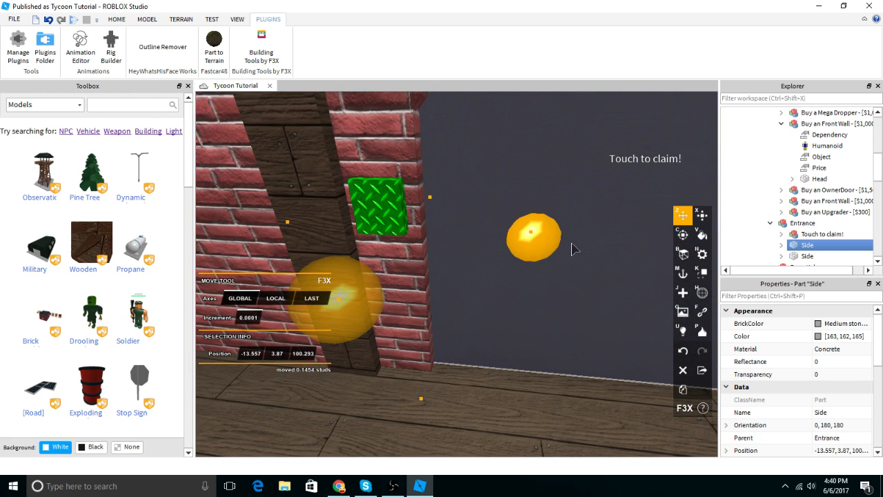
key(Delete)
click(807, 247)
key(Delete)
right_drag(526, 231, 526, 232)
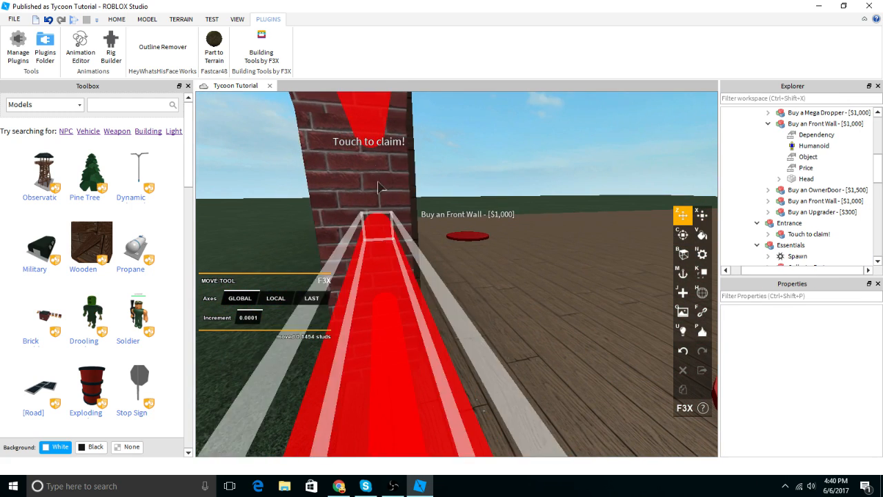
Step: Duplicate the brick part across the top of the owner door frame and raise the copy about 0.17 studs
key(s)
right_drag(378, 188, 377, 188)
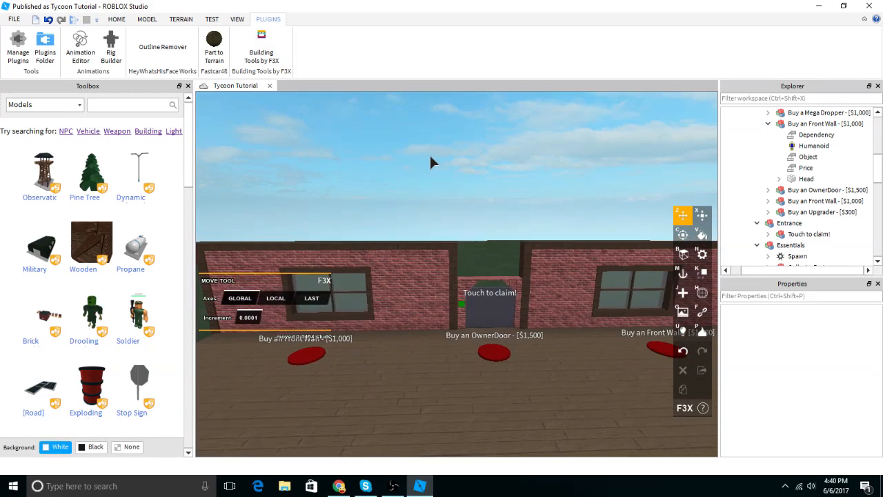
key(d)
key(w)
click(454, 291)
key(a)
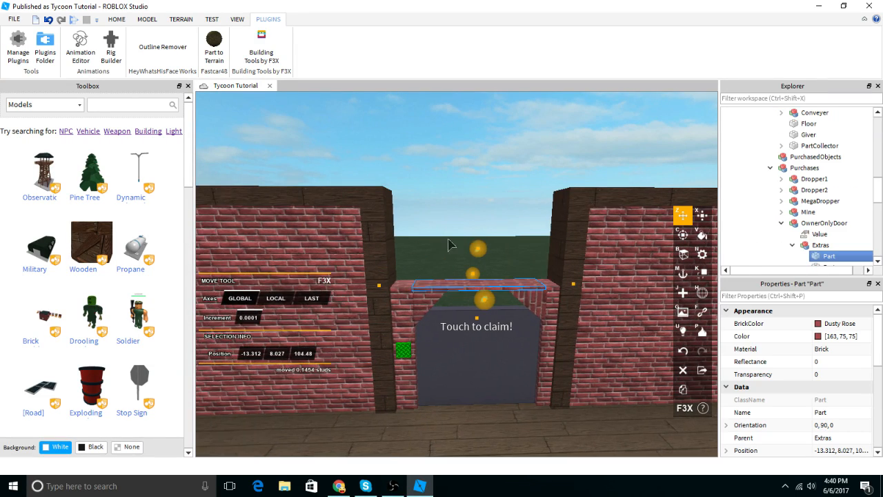
key(w)
key(w)
click(443, 177)
click(425, 298)
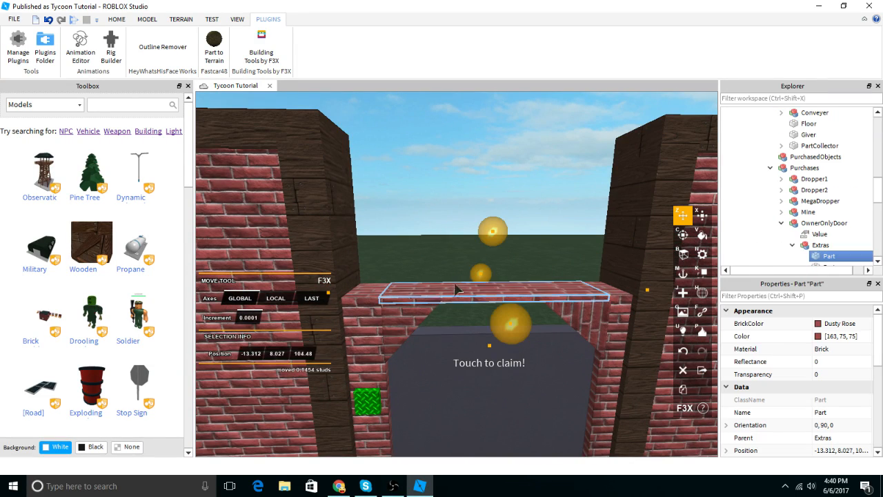
key(d)
drag(483, 221, 483, 224)
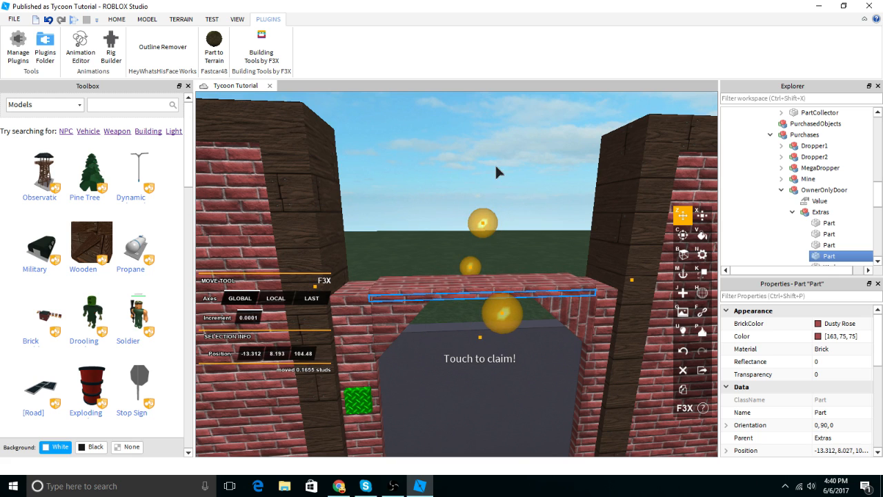
Step: Resize the raised brick copy to about 9.97 studs long and 0.87 studs high between the wooden wall posts
click(495, 165)
click(453, 294)
key(x)
key(a)
drag(359, 290, 310, 302)
key(d)
drag(472, 280, 492, 292)
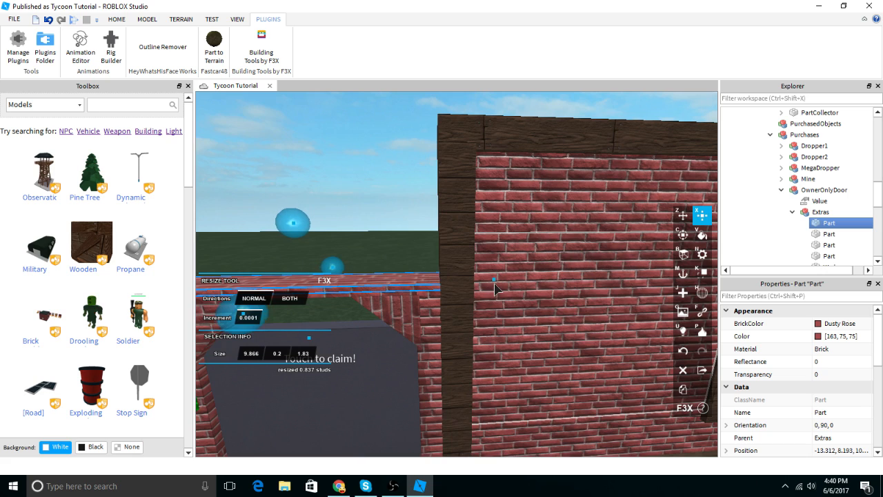
key(a)
drag(475, 226, 486, 207)
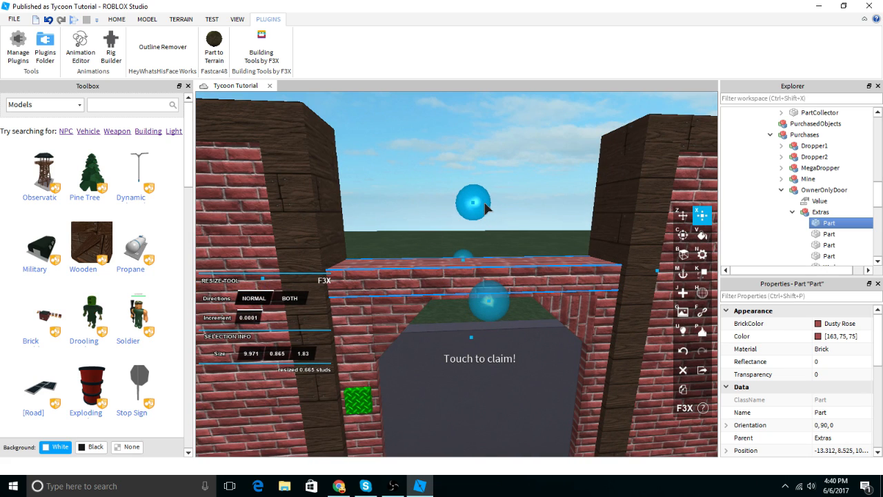
click(117, 19)
click(147, 19)
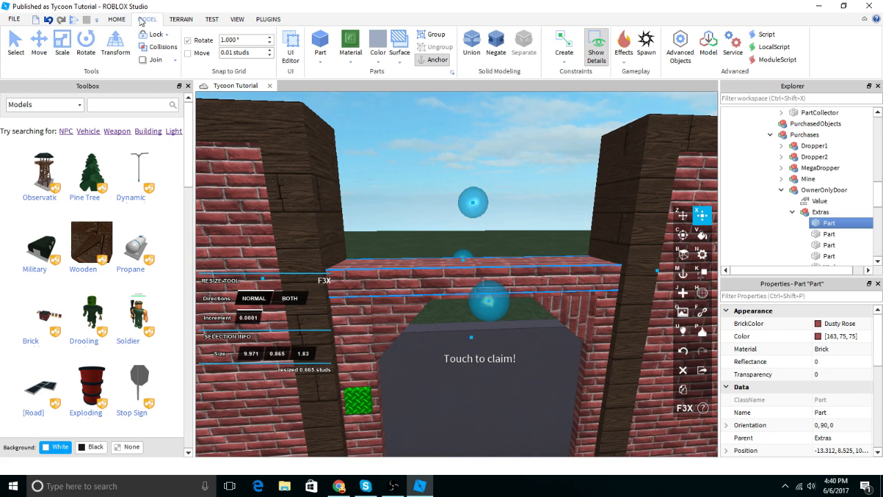
Step: Change the beam above the door to the Wood Planks material in Dirt brown
click(351, 47)
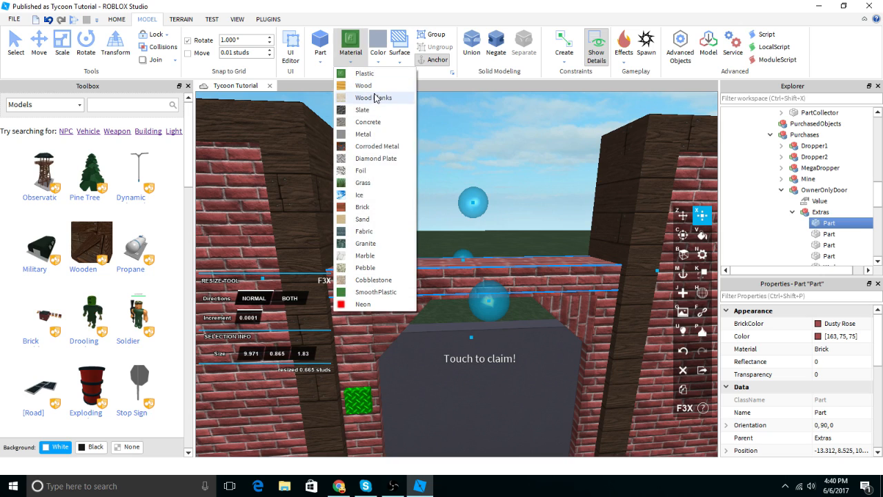
click(376, 98)
click(379, 48)
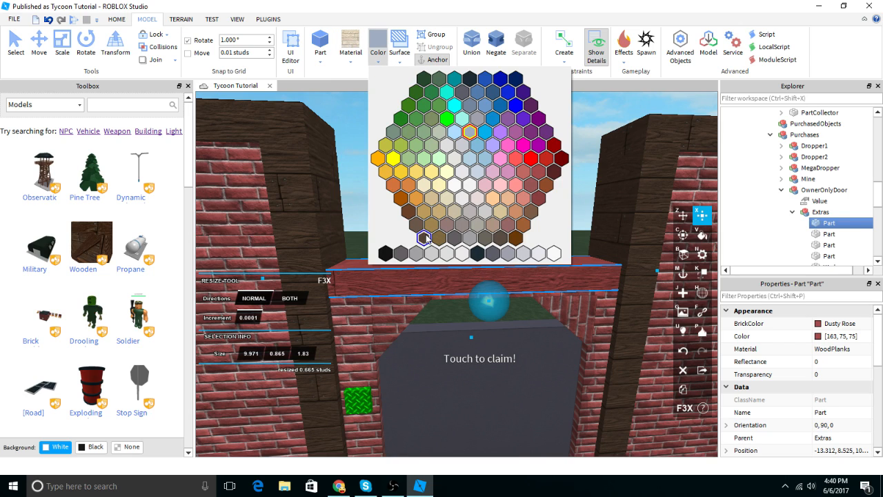
click(424, 238)
click(424, 150)
Step: Duplicate the wood beam above the door and raise the copy about 4.41 studs to the tops of the pillars
click(444, 272)
right_drag(443, 268, 443, 270)
key(ctrl+d)
key(z)
right_drag(453, 203, 453, 203)
scroll(453, 204, down, 2)
drag(423, 223, 466, 105)
right_drag(467, 103, 467, 102)
click(467, 100)
Step: Lower the upper beam copy by 0.0194 studs to align it with the neighbouring wall trim
click(463, 308)
right_drag(463, 307, 462, 306)
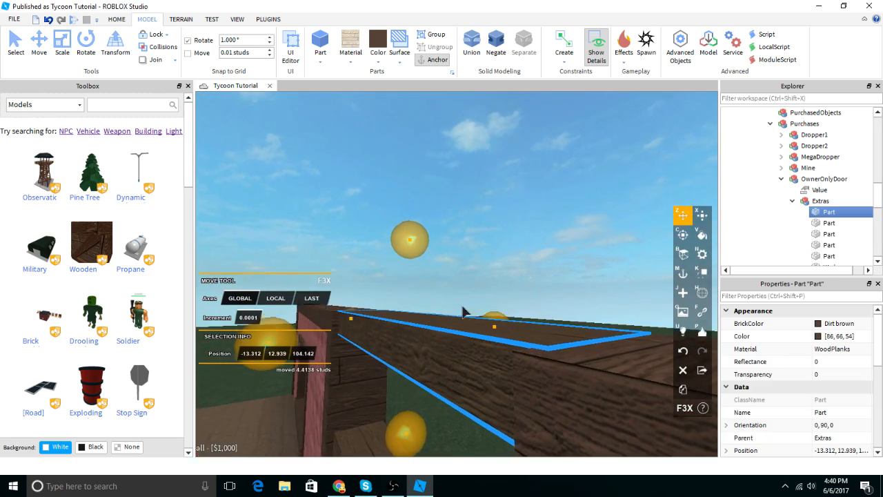
click(483, 217)
click(426, 309)
drag(410, 237, 437, 245)
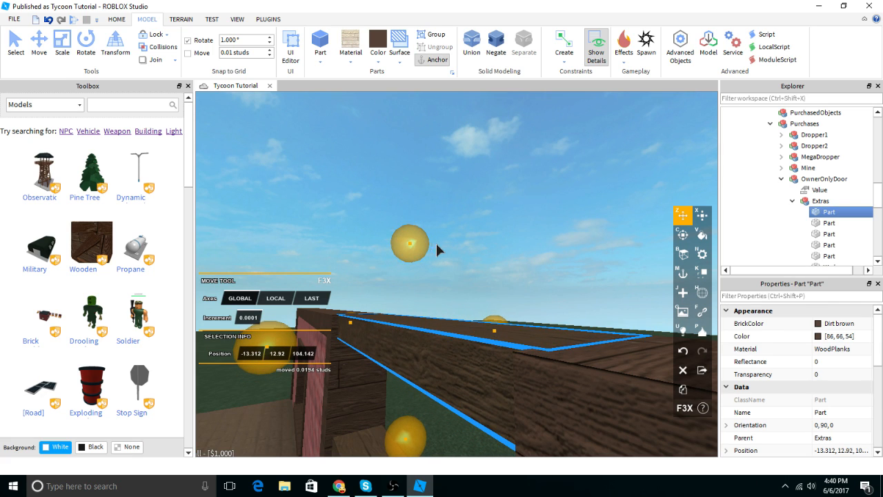
click(548, 232)
right_drag(549, 232, 549, 232)
Step: Copy the thin brick strip above the door opening and raise the copy onto the lower wood beam
click(490, 241)
right_drag(464, 261, 464, 260)
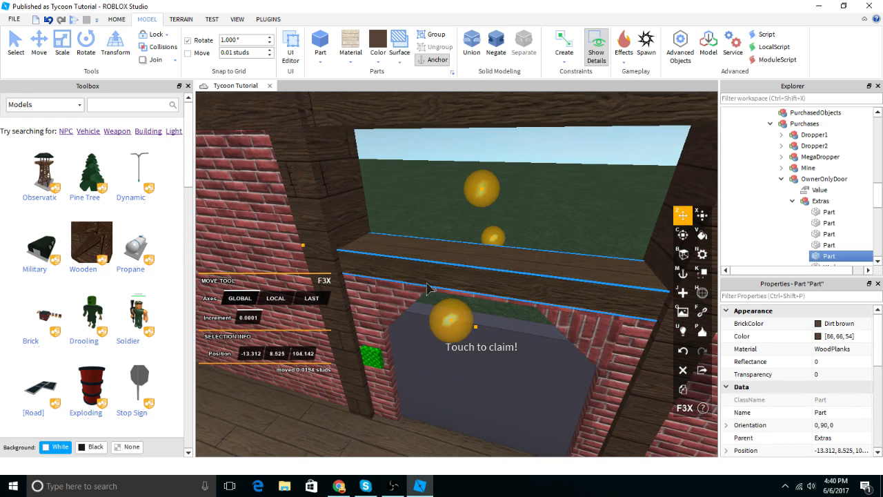
click(448, 295)
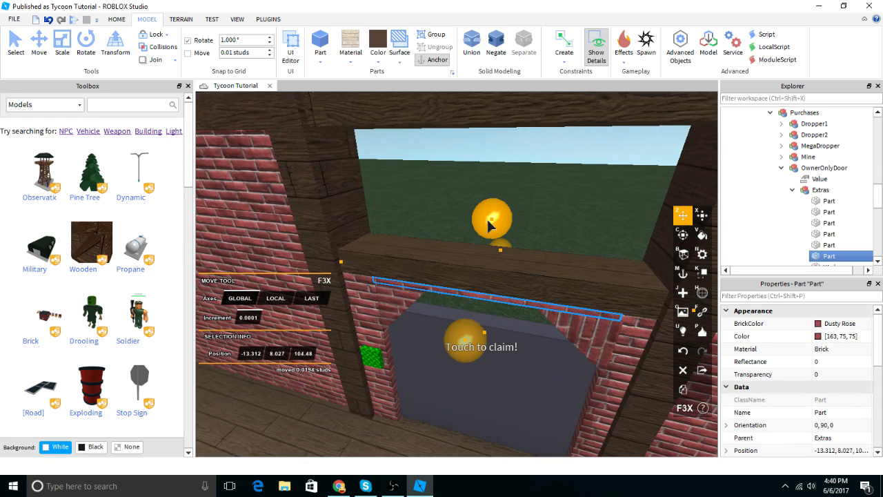
drag(489, 225, 494, 182)
right_drag(494, 181, 498, 263)
Step: Resize the raised brick strip to about 1.147 studs deep and about 9.443 studs long between the pillars
key(x)
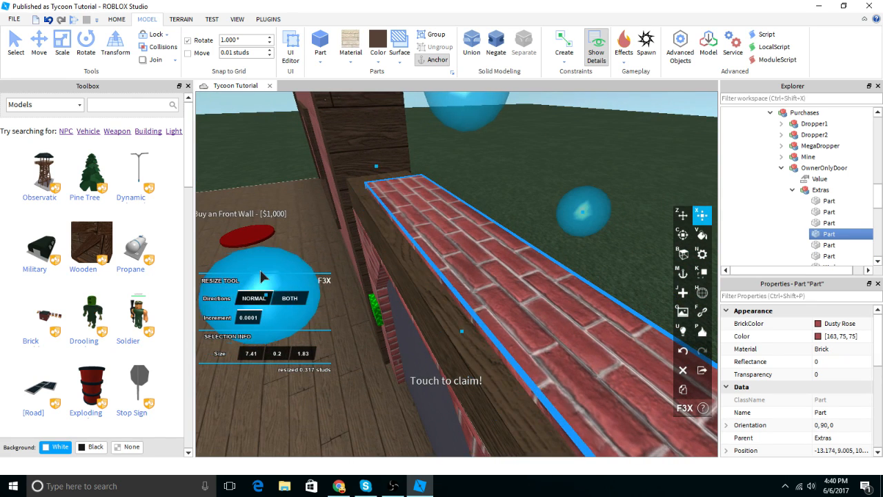
drag(541, 234, 564, 235)
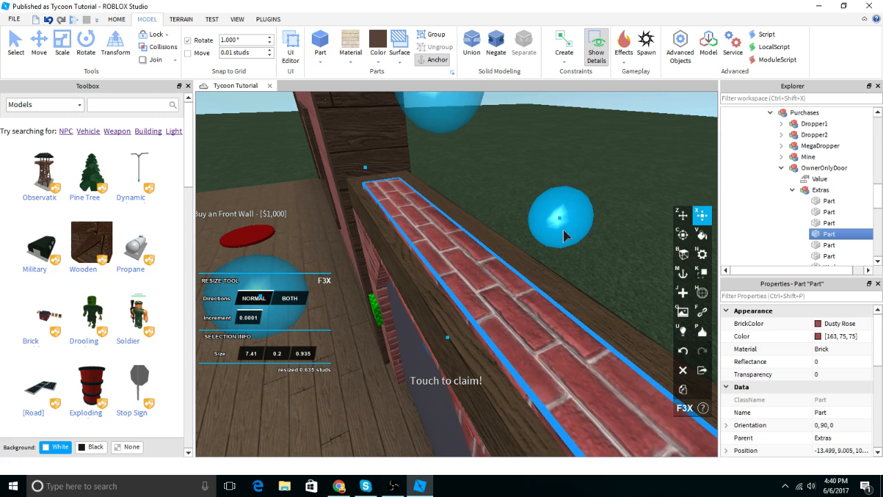
right_drag(571, 232, 383, 161)
drag(352, 177, 368, 160)
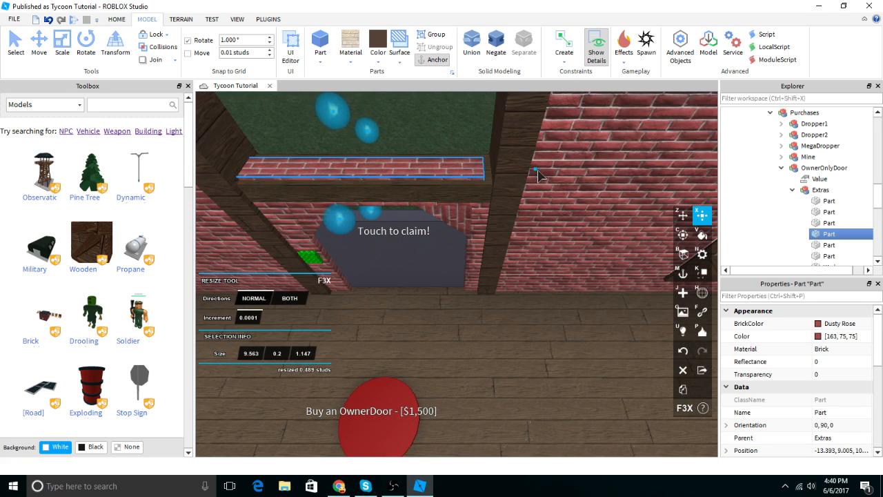
right_drag(546, 176, 553, 275)
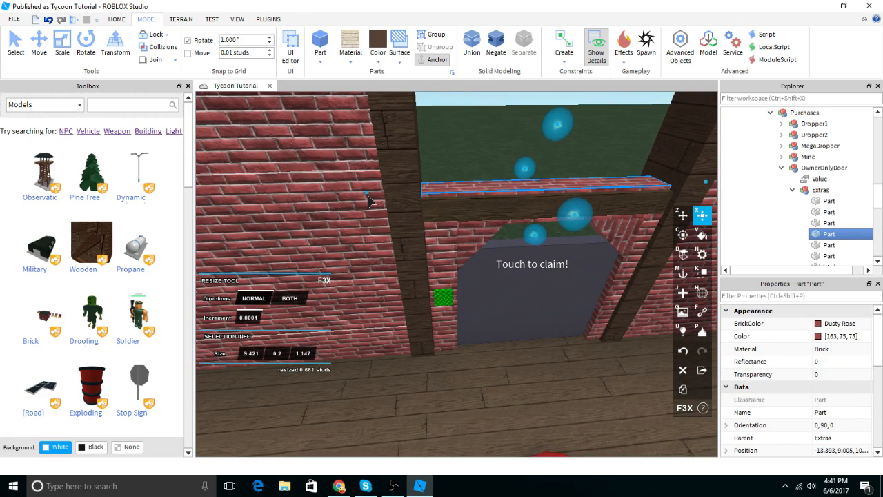
right_drag(415, 185, 498, 230)
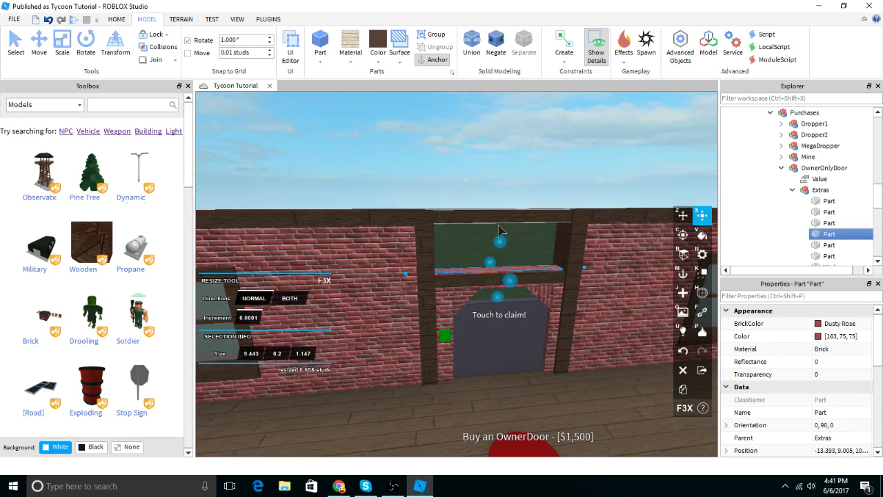
Step: Extend the brick strip upward about 3.378 studs to fill the gap below the upper beam
drag(503, 227, 505, 181)
click(542, 183)
right_drag(577, 181, 542, 183)
scroll(543, 184, up, 3)
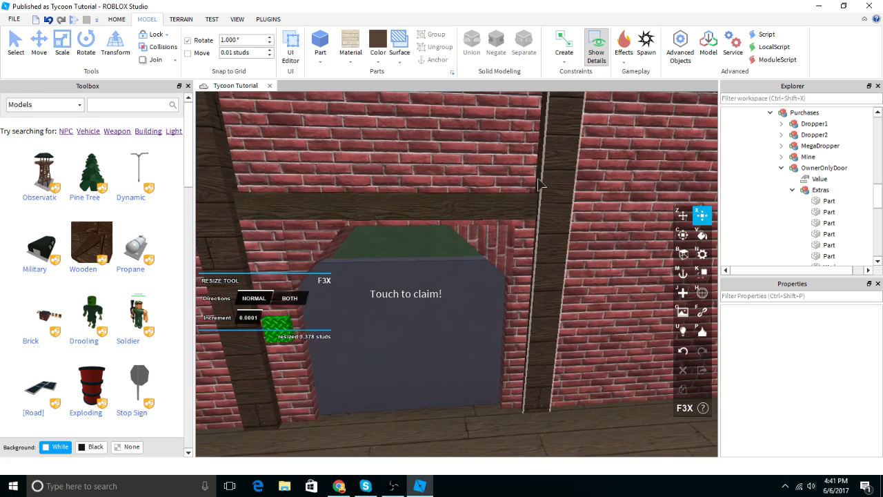
Step: Resize the brick side piece right of the door to about 1.635 studs wide
scroll(541, 184, down, 3)
scroll(541, 207, up, 2)
click(550, 281)
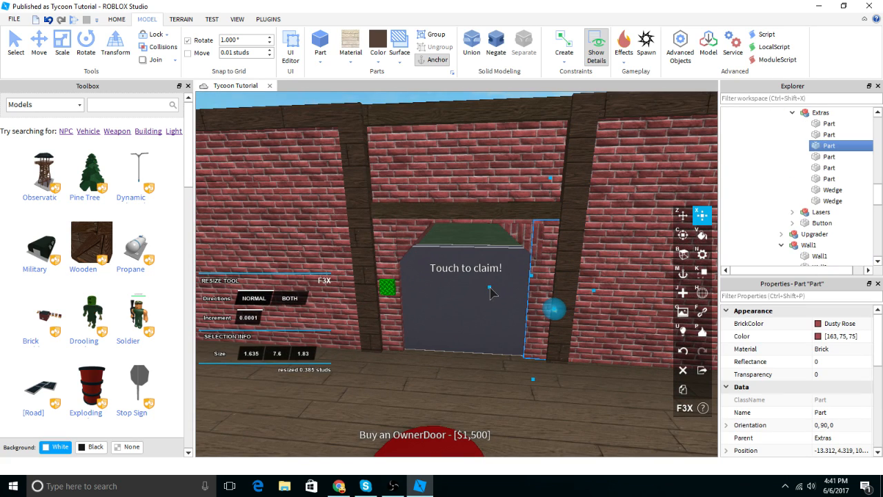
click(527, 285)
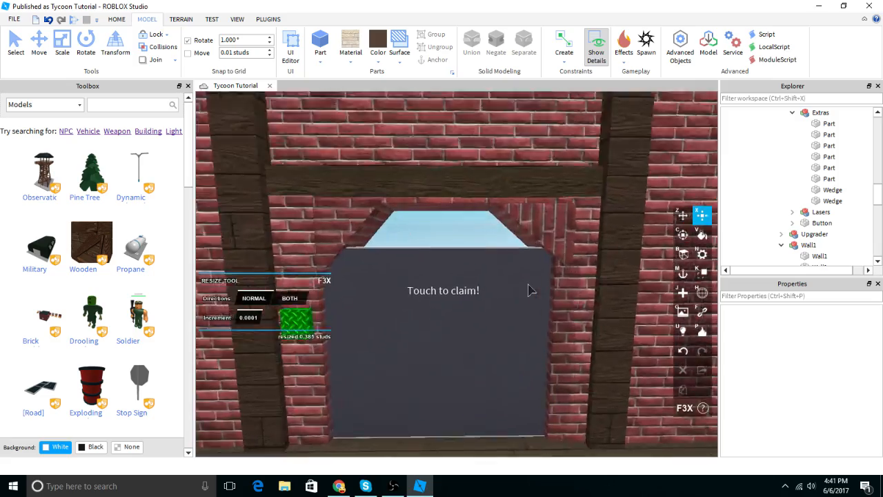
right_drag(528, 285, 555, 298)
scroll(555, 299, down, 8)
scroll(436, 348, up, 10)
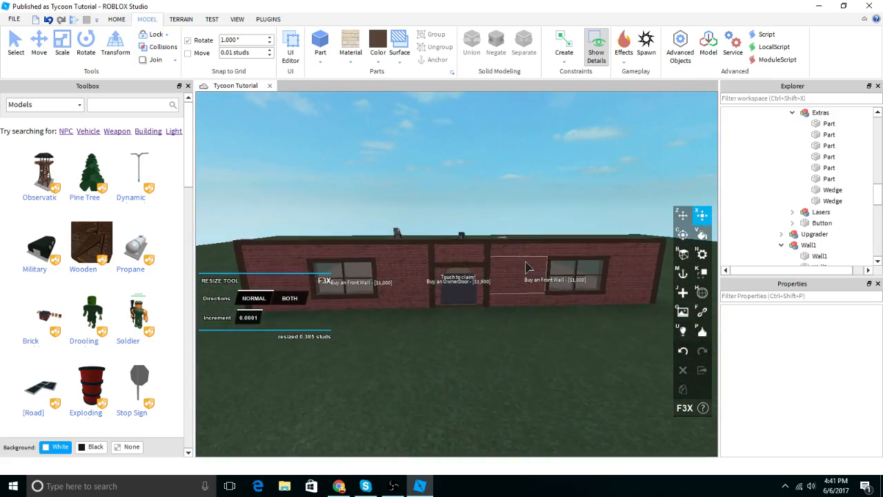
Step: Copy the left front wall's top wood trim and lower the copy about 12.67 studs to the wall's base
click(435, 339)
right_drag(435, 340, 449, 277)
scroll(449, 276, down, 6)
click(450, 180)
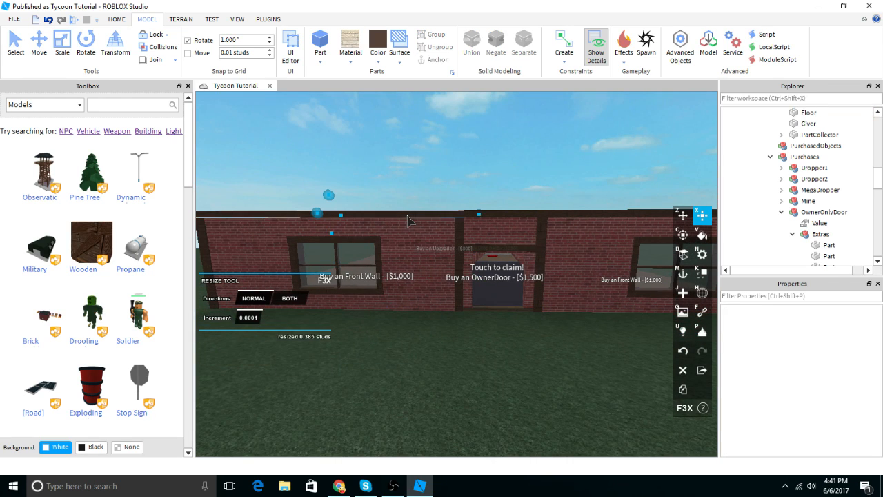
click(408, 220)
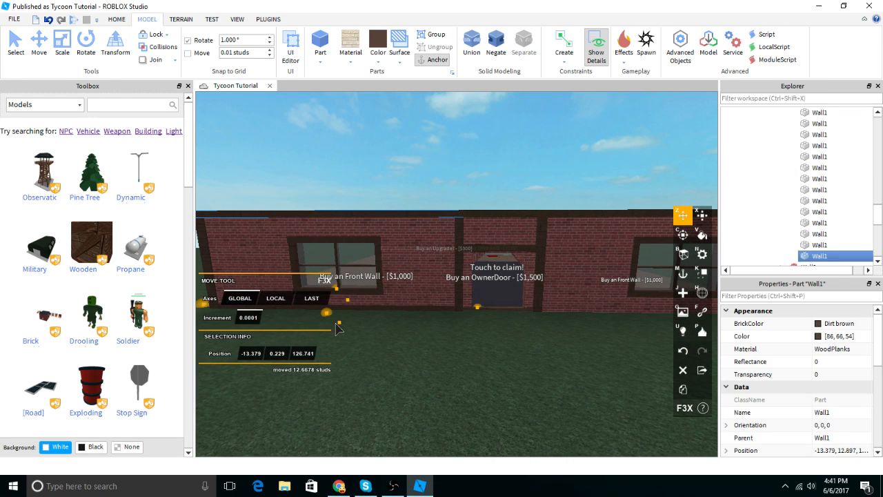
key(a)
click(417, 167)
right_drag(417, 167, 405, 244)
key(w)
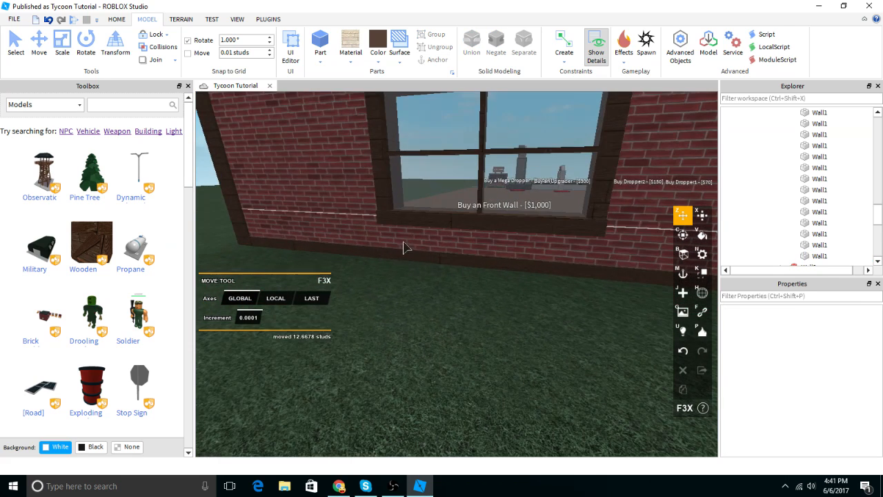
Step: Reduce the height of the left wall's base trim to about 0.667 studs
click(398, 258)
key(x)
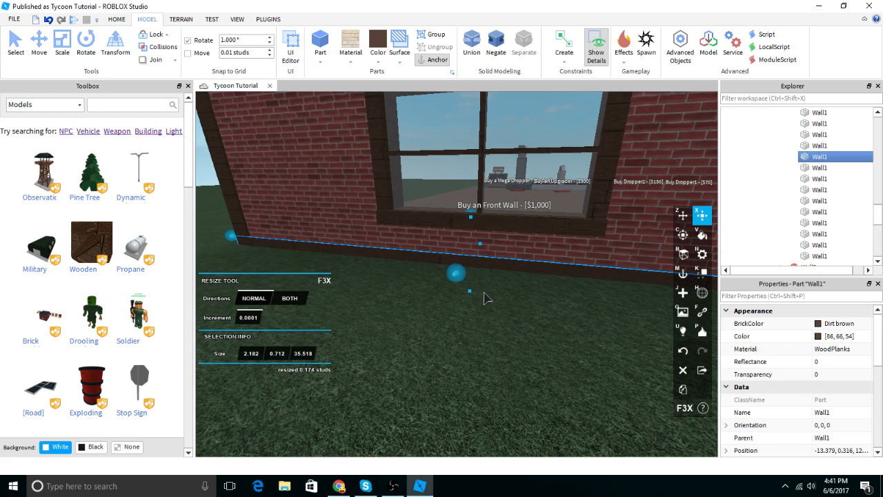
drag(484, 292, 484, 294)
key(w)
right_drag(476, 293, 486, 331)
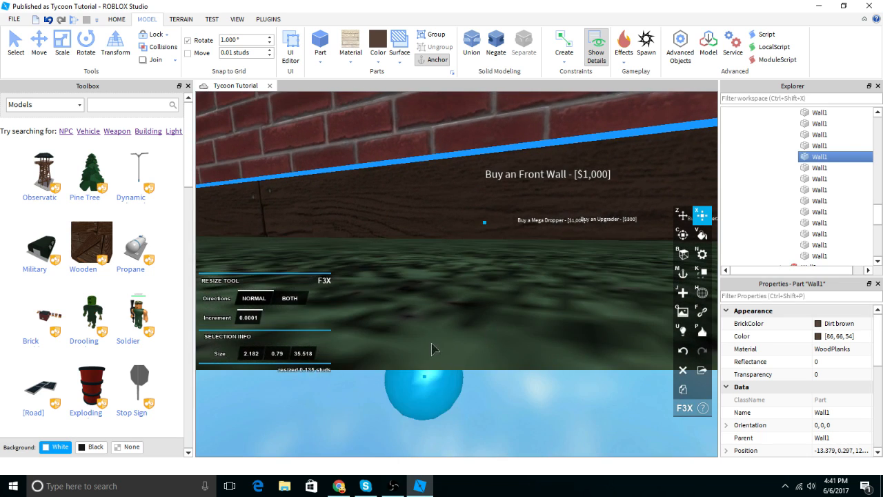
right_drag(433, 343, 435, 336)
drag(428, 376, 449, 382)
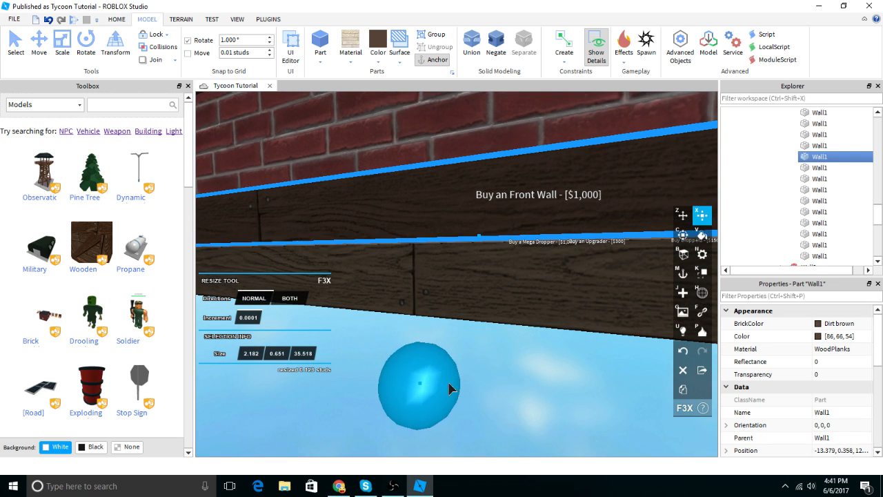
Step: Reduce the thickness of the Floor part from below to about 0.2 studs
click(489, 297)
right_drag(489, 297, 482, 287)
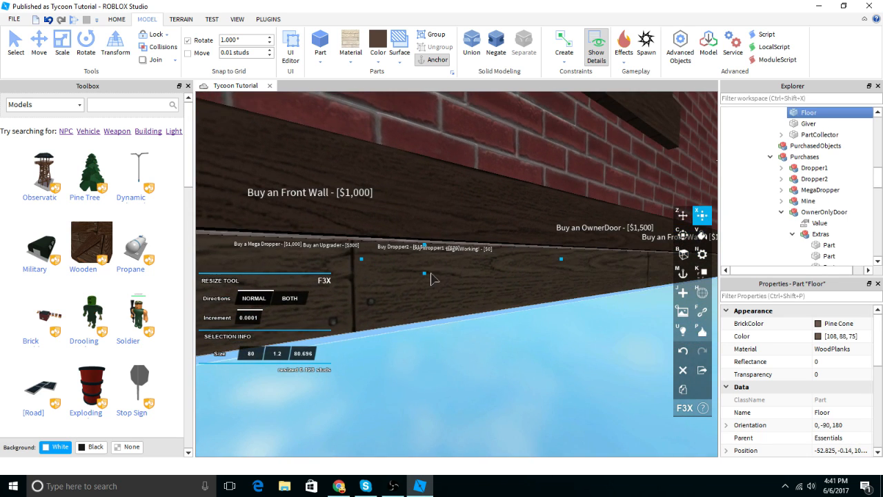
drag(426, 278, 426, 275)
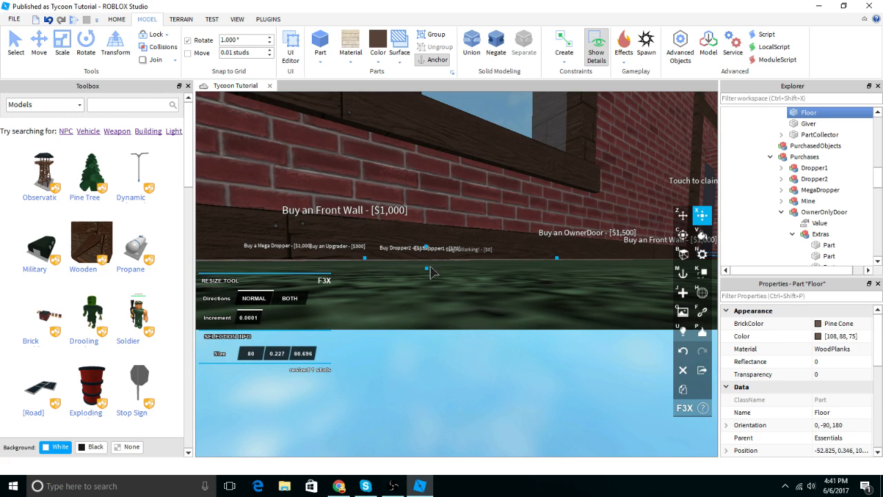
key(w)
right_drag(443, 249, 442, 249)
key(s)
Step: Try placing a copy of the left wall's base trim about 41.27 studs along, under the right front wall, and delete it
click(396, 161)
key(d)
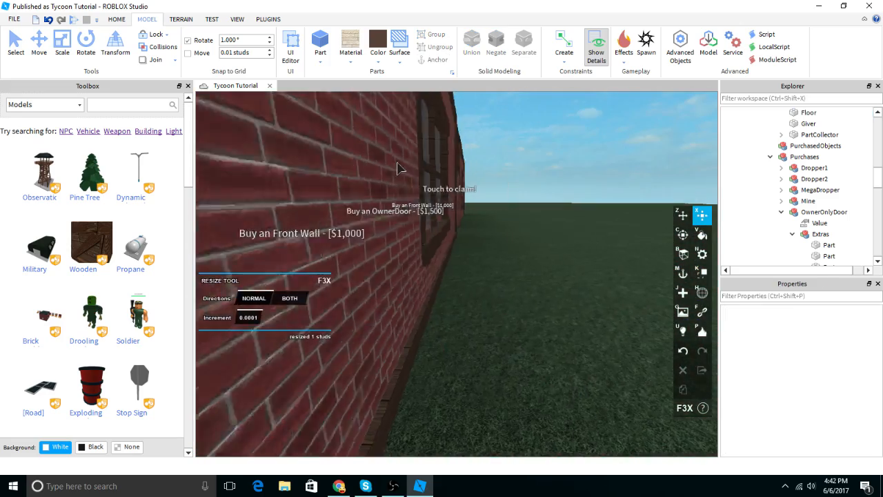
right_drag(473, 149, 473, 149)
key(s)
click(488, 293)
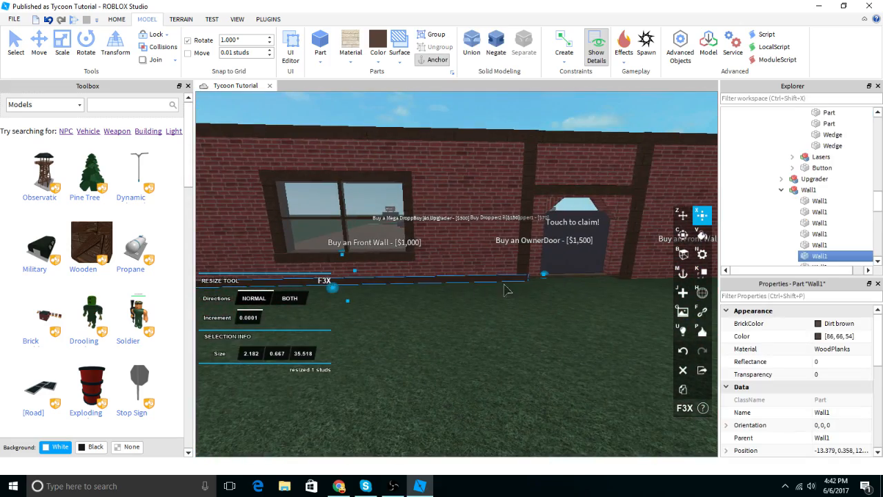
drag(542, 280, 591, 148)
click(515, 198)
click(407, 275)
right_drag(390, 277, 390, 278)
key(Delete)
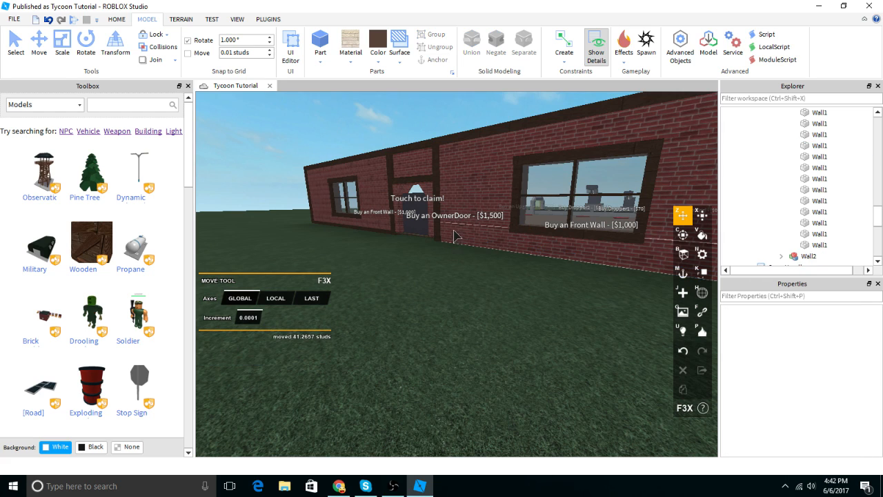
Step: Copy the right front wall's top trim about 12.57 studs down to its base and reduce the copy's height to 0.794 studs
click(494, 137)
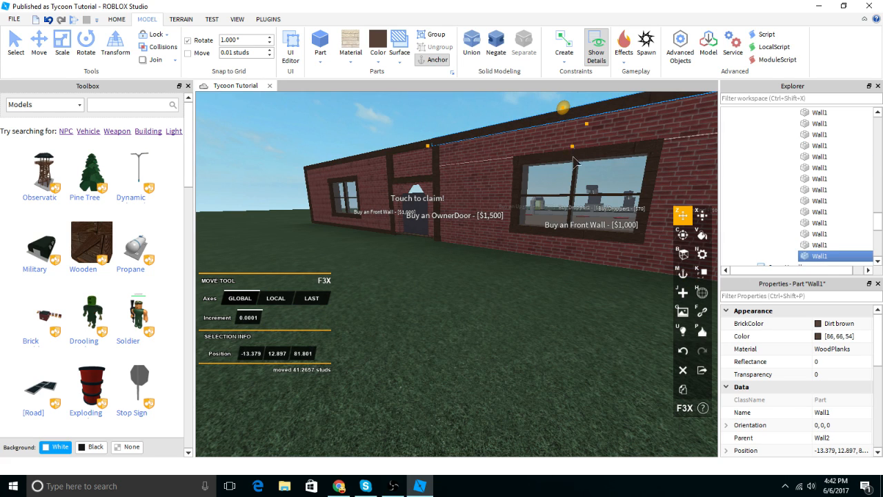
scroll(565, 263, up, 4)
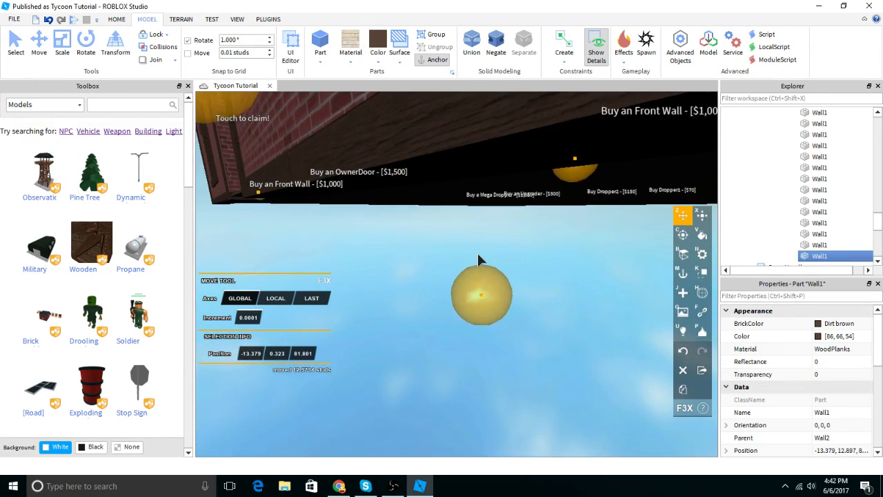
scroll(478, 263, down, 1)
key(x)
drag(476, 285, 499, 276)
scroll(502, 268, down, 6)
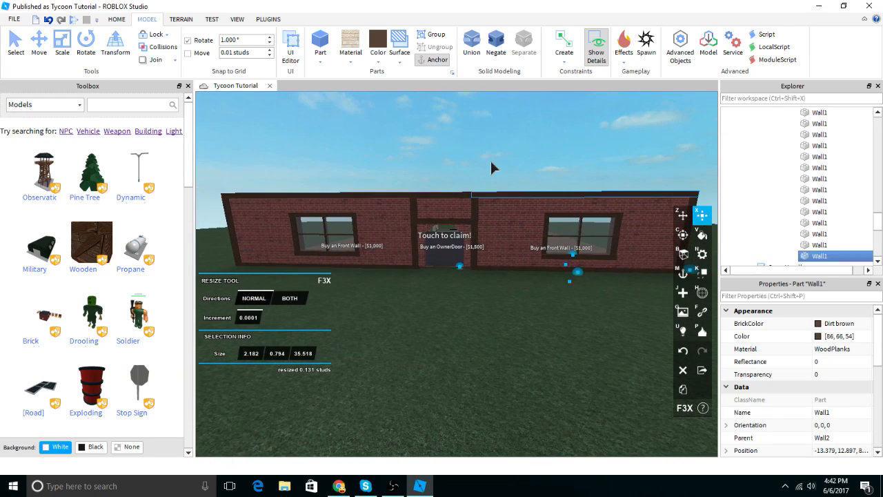
Step: Copy the wood beam above the door and lower the copy about 8.28 studs to form a threshold at the door's base
click(492, 162)
scroll(490, 138, up, 3)
right_drag(486, 123, 476, 146)
scroll(475, 147, up, 3)
click(434, 295)
right_drag(434, 295, 434, 296)
scroll(434, 295, up, 2)
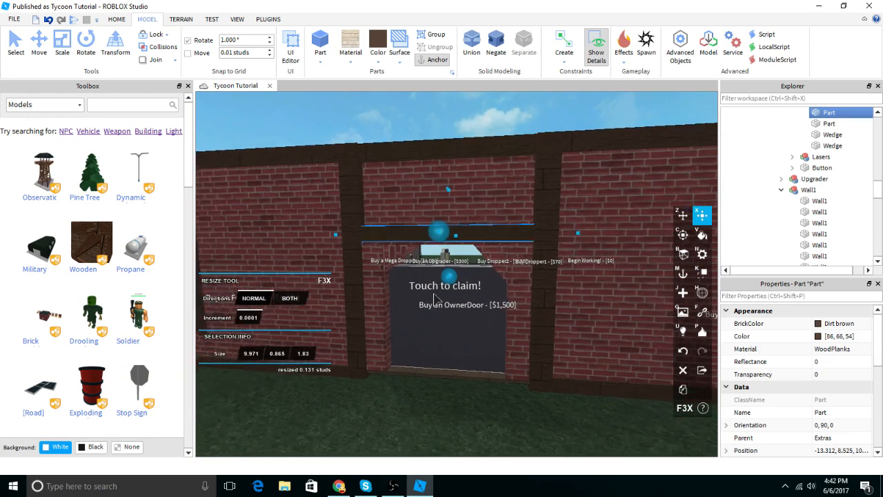
scroll(434, 295, up, 1)
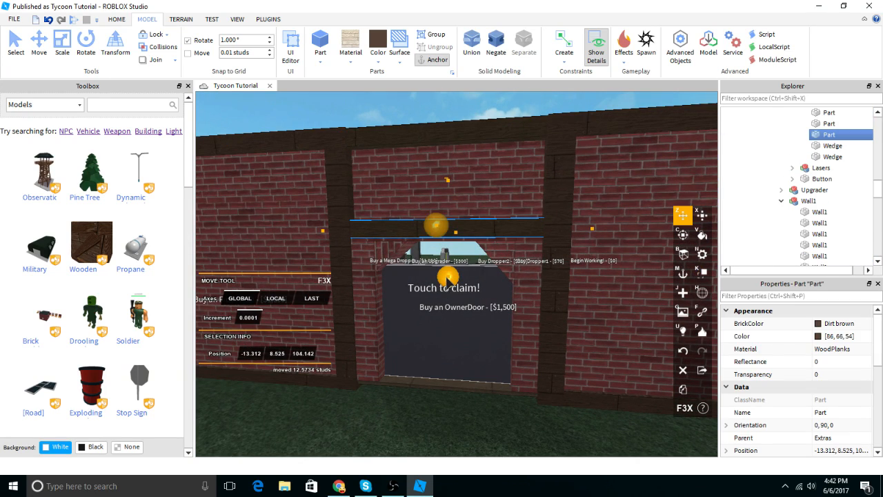
drag(443, 313, 444, 314)
right_drag(443, 312, 444, 314)
drag(443, 314, 444, 315)
right_drag(444, 314, 444, 315)
drag(444, 314, 446, 322)
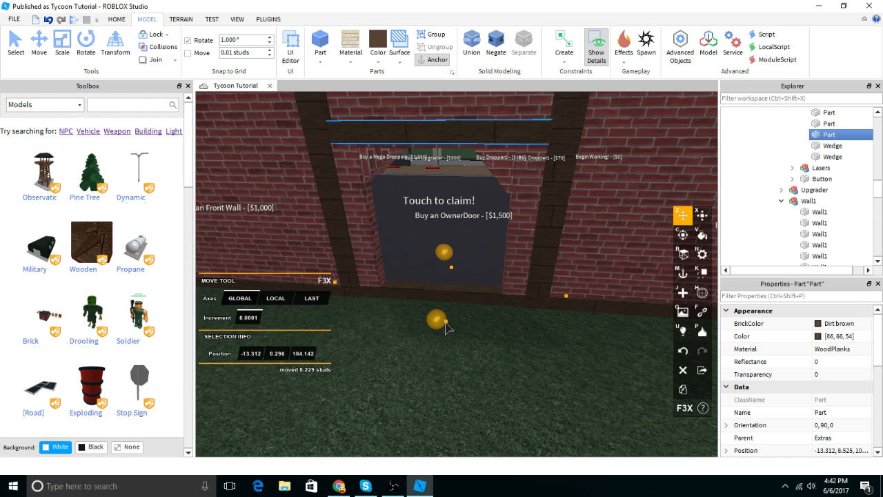
scroll(483, 207, down, 10)
click(493, 145)
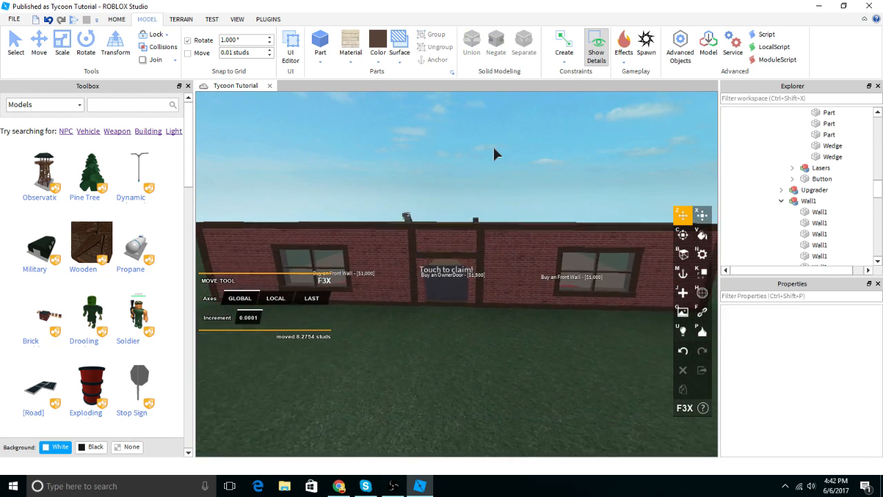
scroll(468, 191, up, 10)
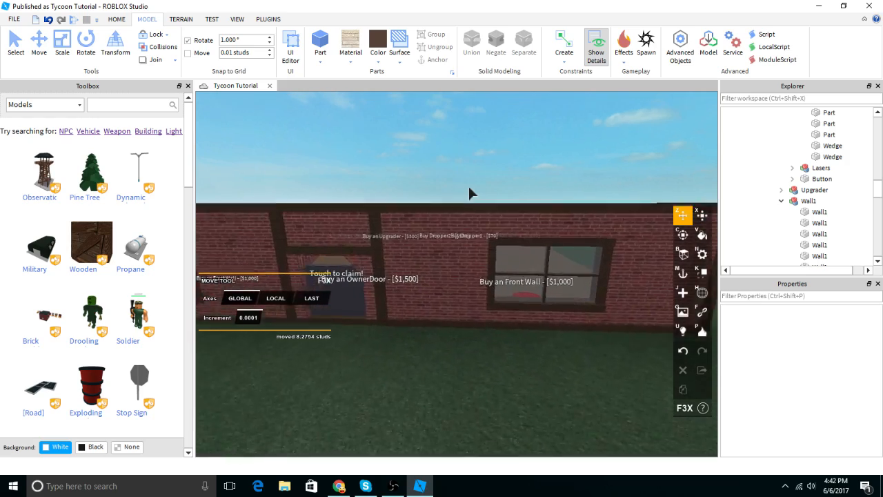
scroll(469, 193, down, 10)
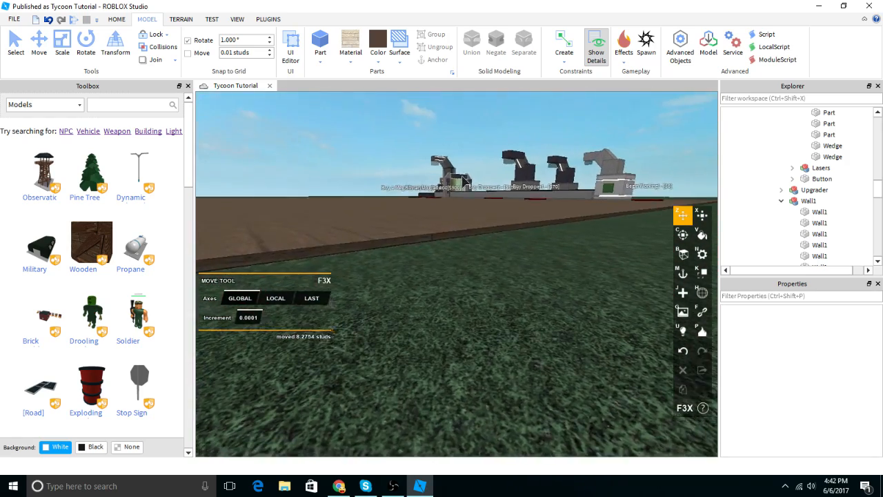
Step: Thicken the Floor part from below by about 0.277 studs to 0.477 studs
click(442, 238)
key(x)
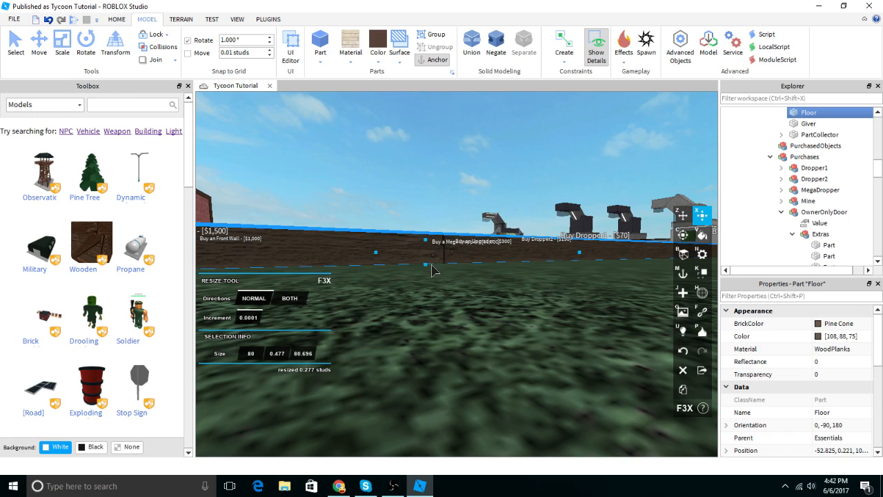
click(434, 197)
right_drag(433, 198, 436, 196)
Step: Start a play test and walk the character to the "Touch to claim!" door to claim the tycoon
click(74, 21)
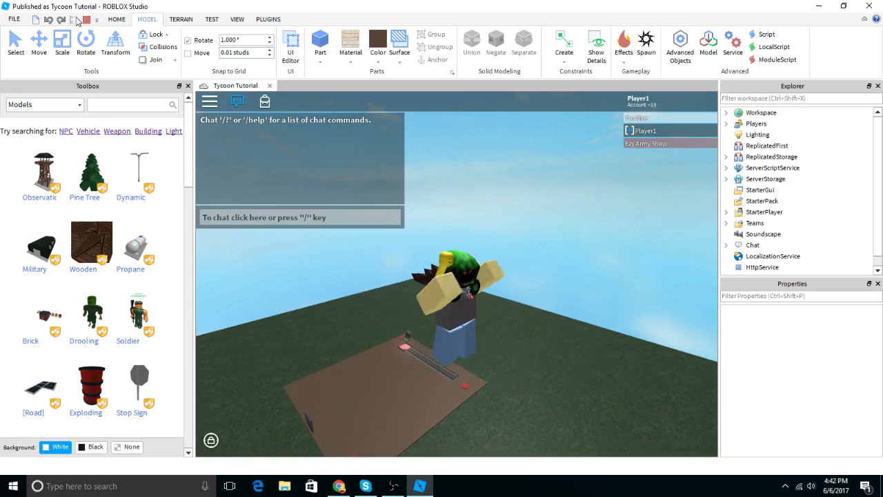
key(w)
right_drag(470, 293, 477, 272)
scroll(456, 271, up, 5)
scroll(456, 271, down, 3)
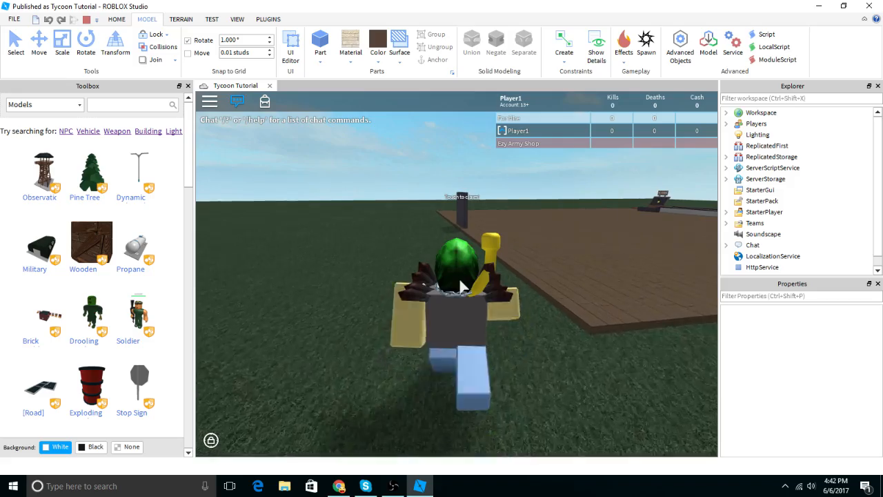
key(w)
right_drag(465, 216, 467, 232)
key(w)
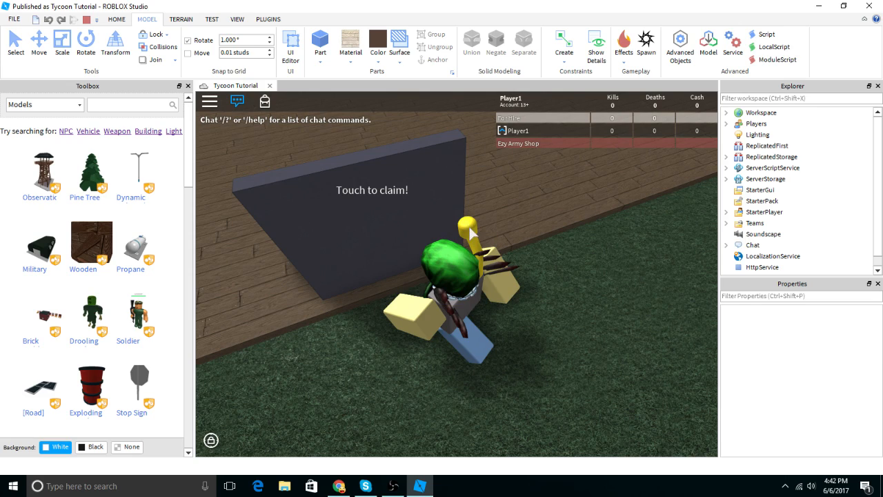
key(w)
right_drag(519, 188, 521, 190)
Step: Buy the mine with the $0 "Begin Working!" pad and produce blocks with its green button
key(s)
key(w)
key(d)
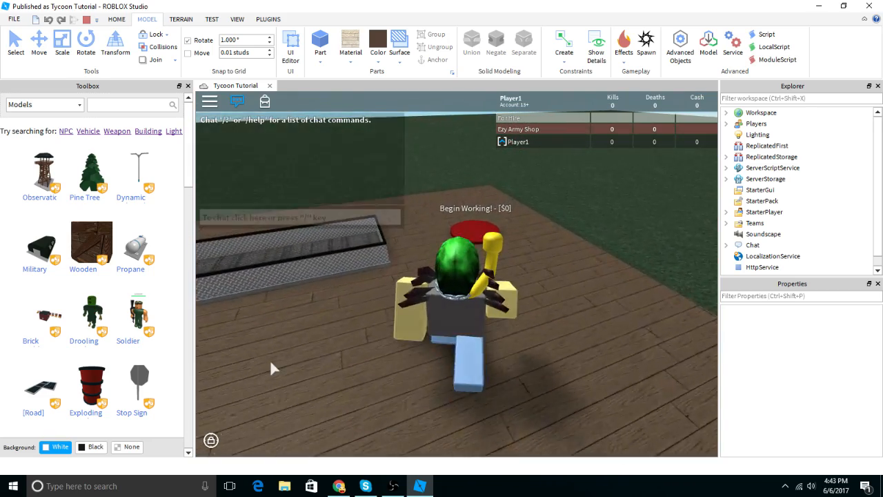
key(s)
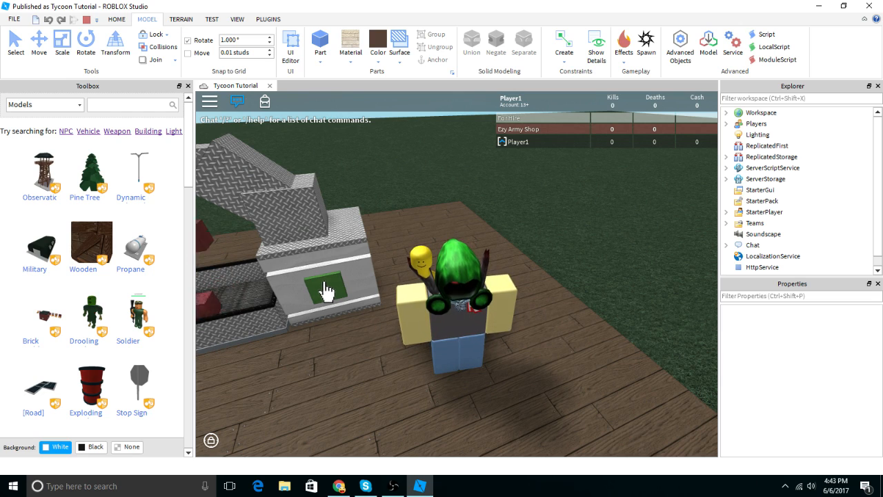
right_drag(325, 281, 325, 281)
Step: Run along the conveyor to the collector and collect the earned cash
key(w)
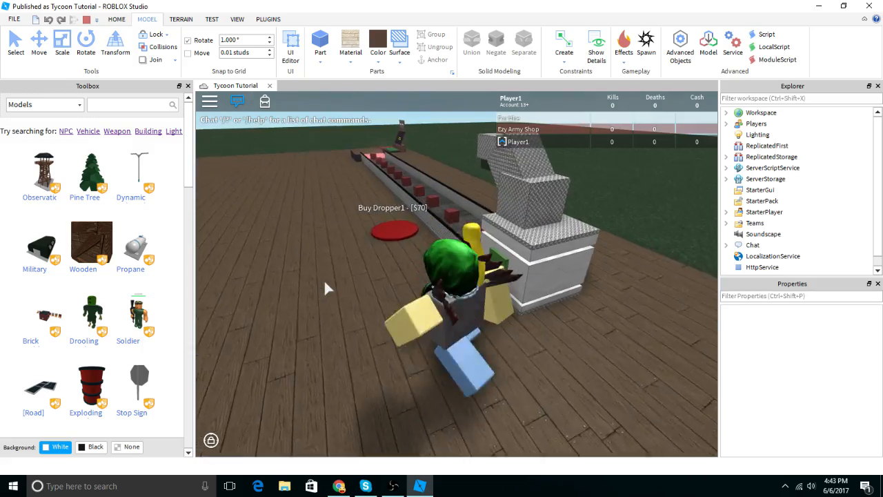
key(w)
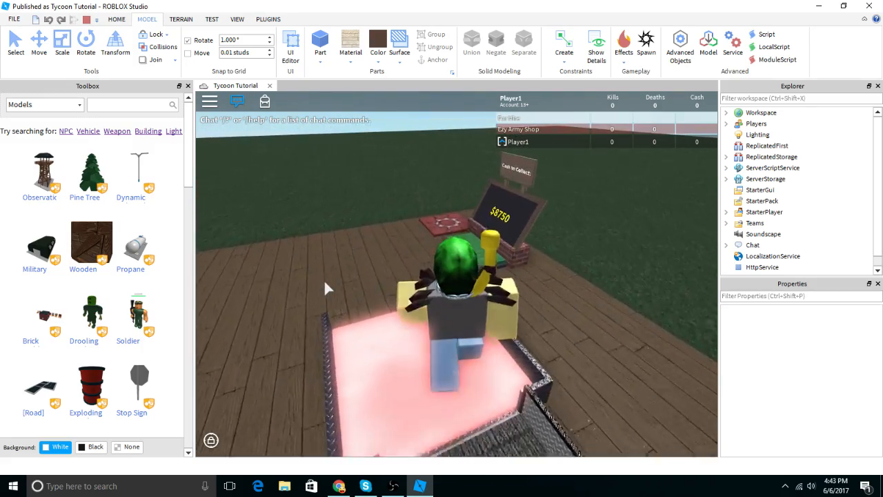
right_drag(324, 281, 324, 281)
Step: Buy Dropper1, Dropper2 and the Mega Dropper by walking over their purchase pads
key(w)
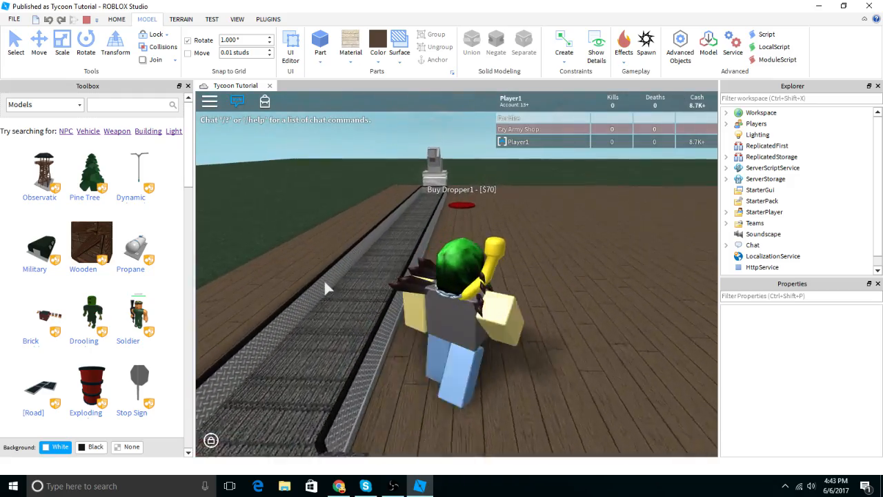
scroll(361, 303, up, 5)
key(w)
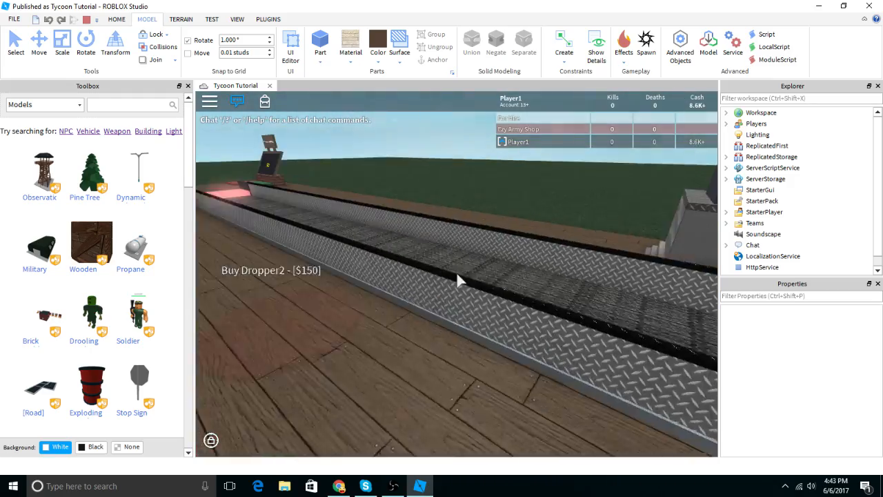
key(w)
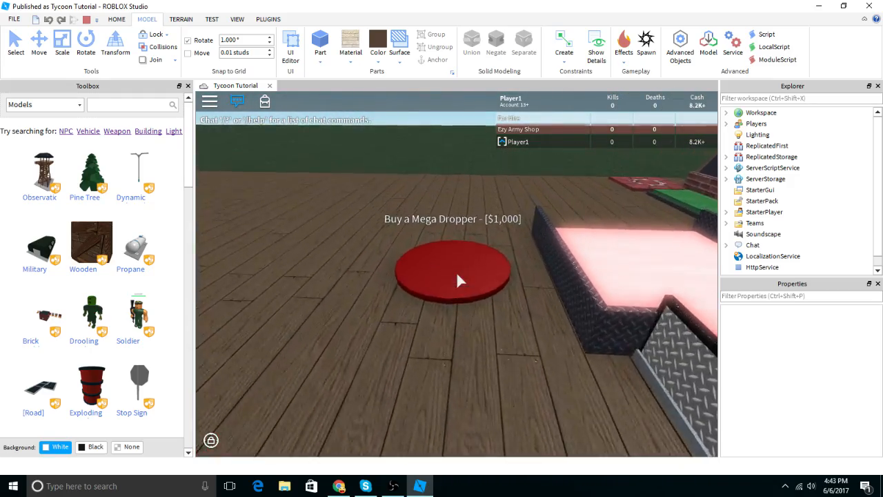
scroll(458, 276, down, 5)
key(w)
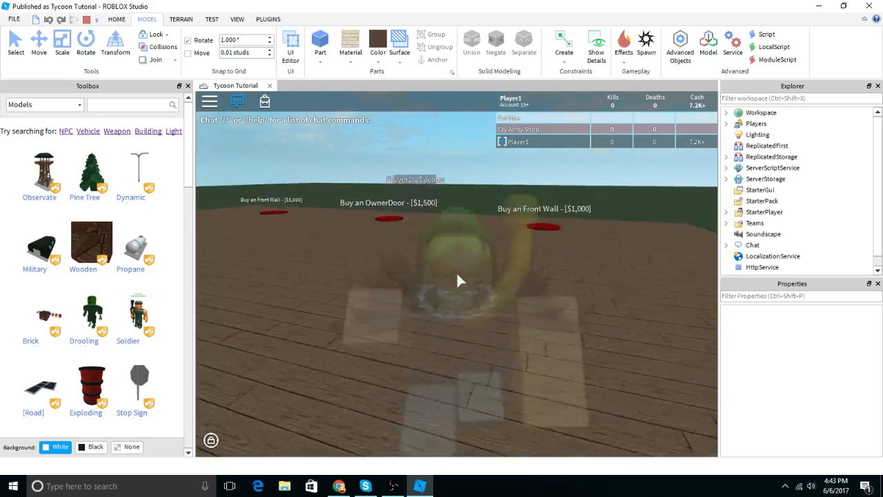
Step: Buy both front walls and the OwnerDoor by walking over their purchase pads along the floor's front edge
key(w)
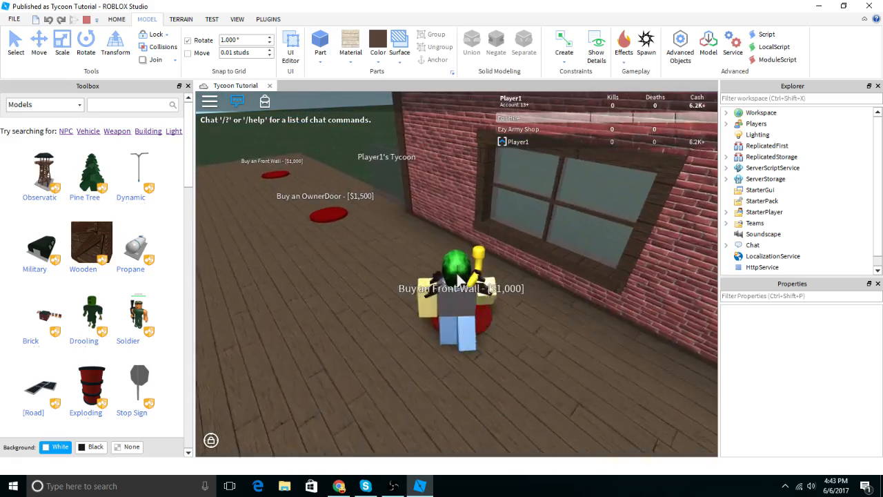
key(w)
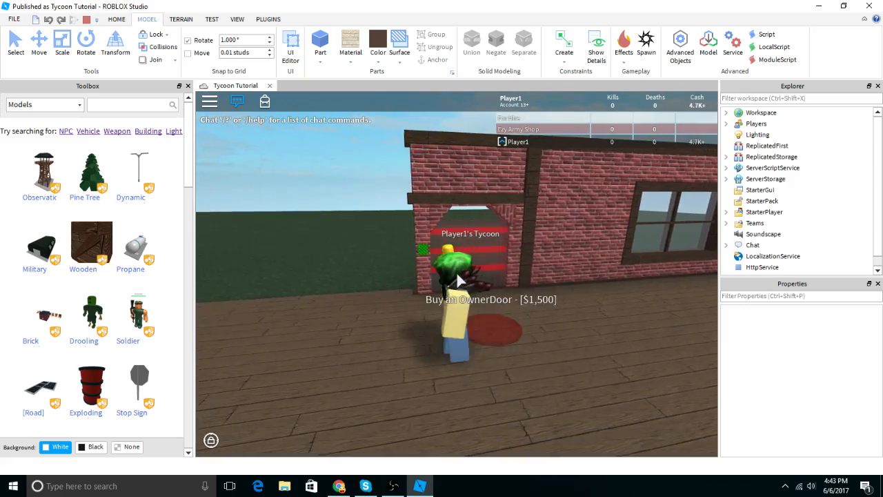
key(s)
scroll(458, 280, down, 3)
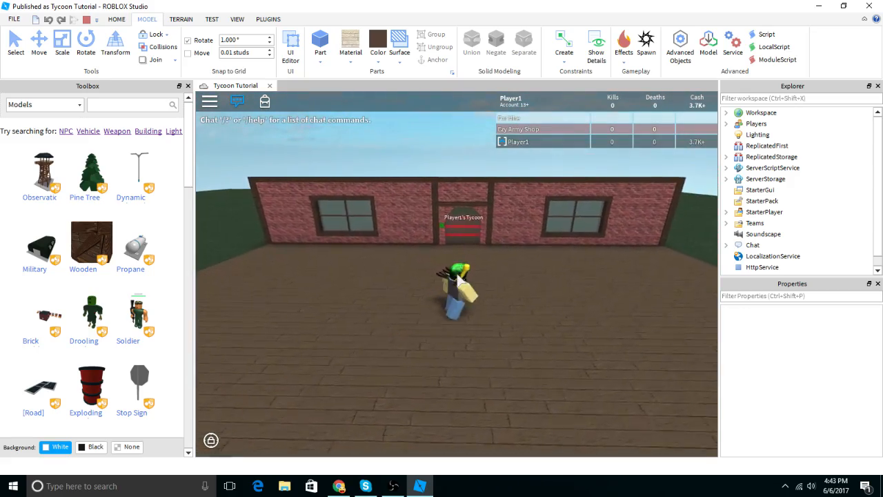
Step: Walk out through the owner-only door and inspect its brick arch and wood beams from outside
key(w)
scroll(458, 279, up, 5)
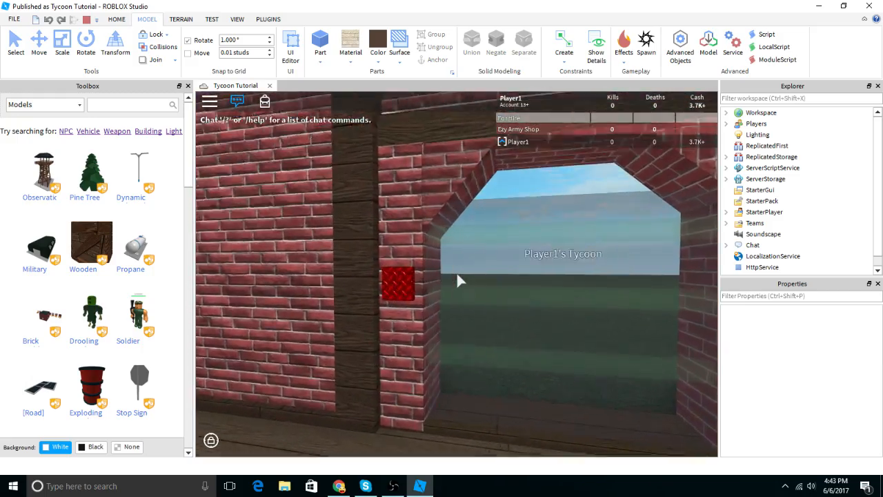
key(w)
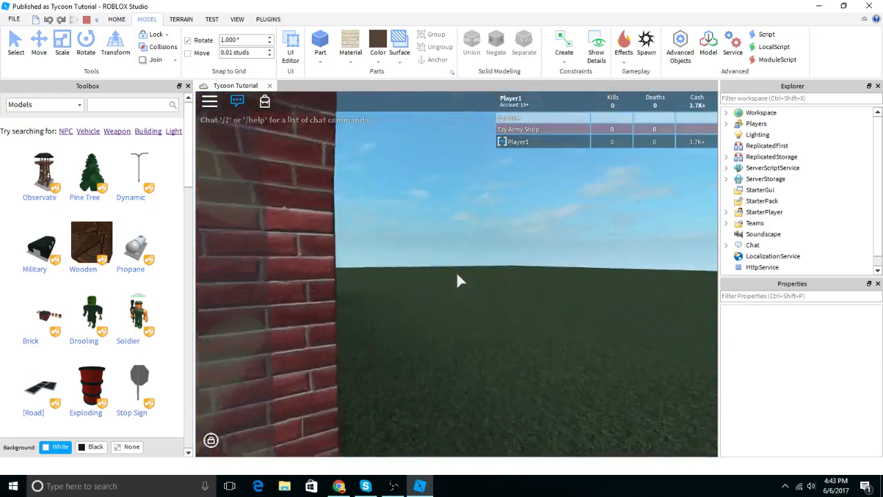
key(s)
key(w)
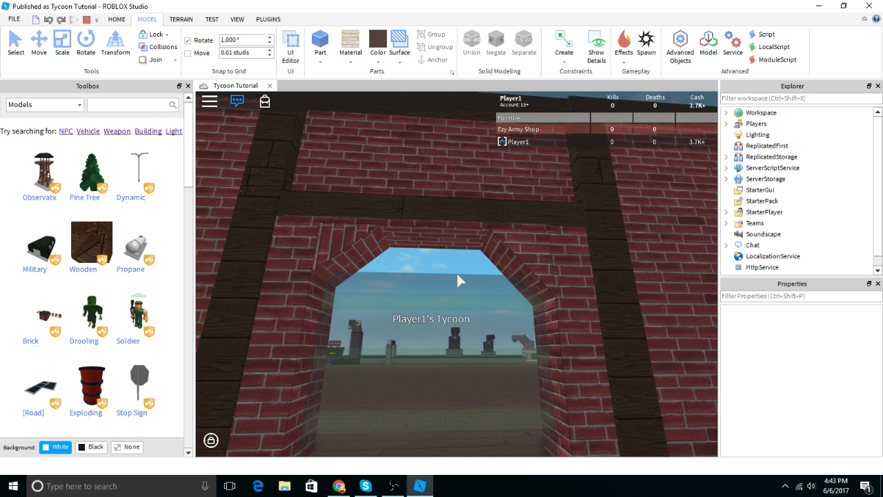
key(w)
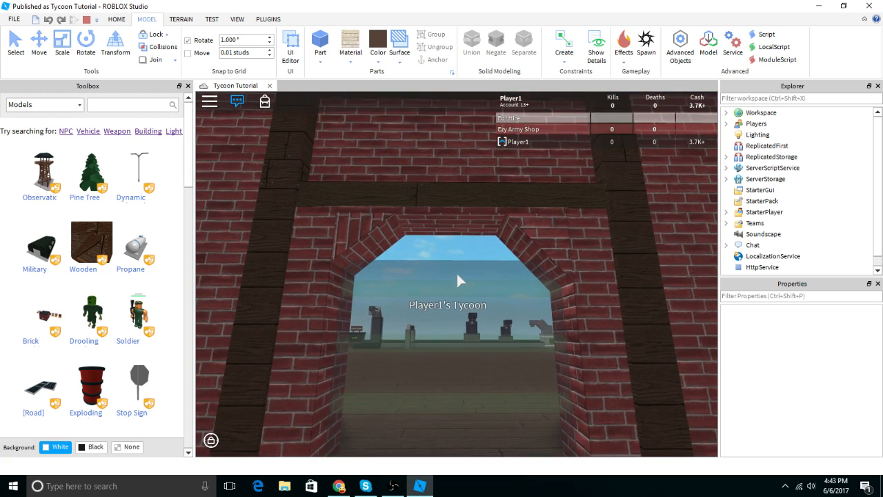
Step: Examine the door arch and the surrounding beams from close up and from below, and end the play test
key(s)
key(w)
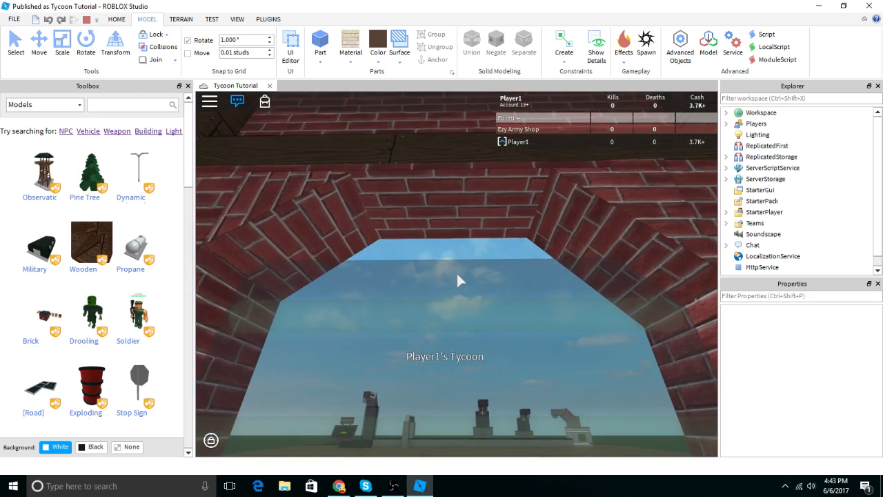
key(s)
scroll(457, 273, down, 5)
right_drag(457, 273, 442, 206)
key(w)
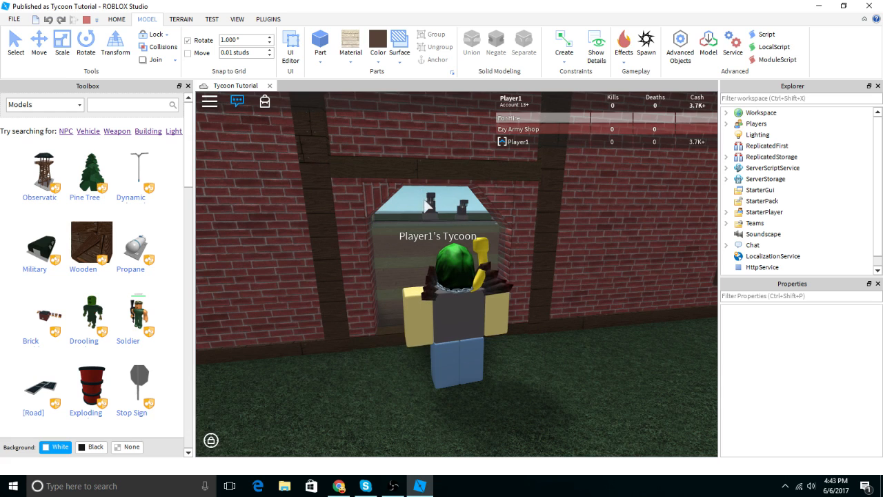
right_drag(429, 211, 445, 256)
scroll(456, 271, up, 5)
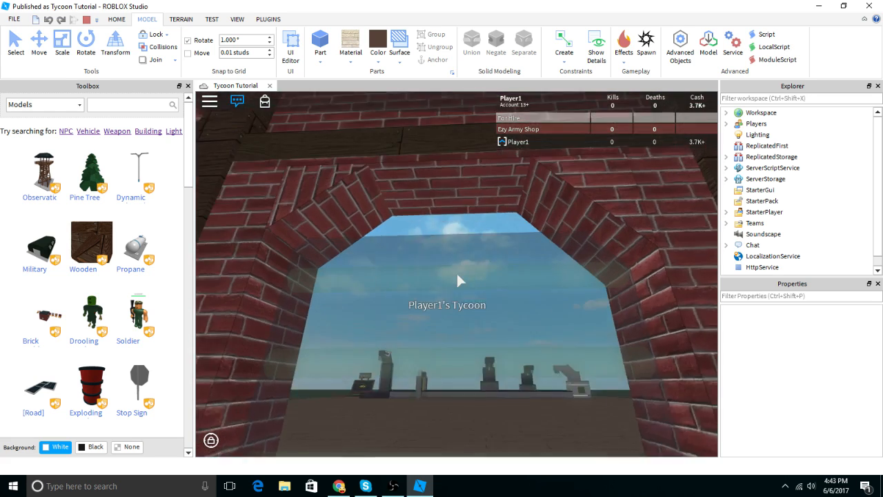
key(s)
key(w)
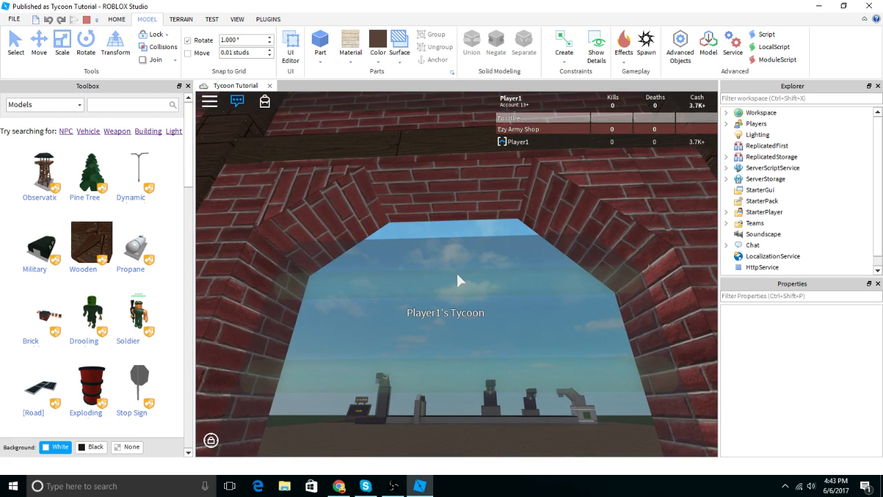
key(w)
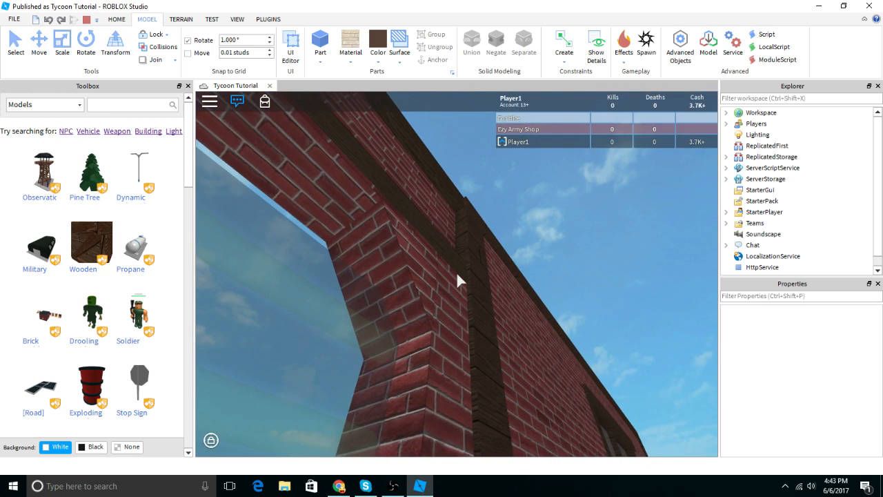
key(s)
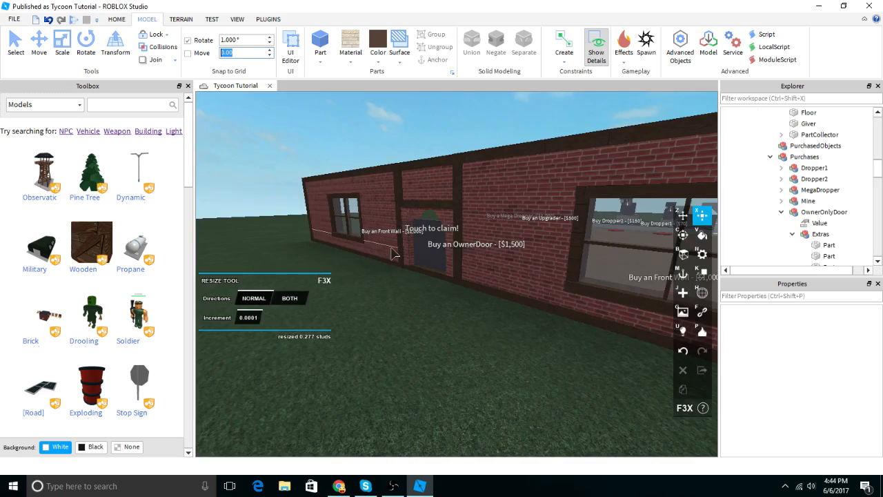
Step: Extend the wood beam above the door on its inner side to a depth of 2.062 studs
right_drag(392, 247, 391, 247)
key(w)
right_drag(507, 341, 507, 341)
key(w)
click(450, 286)
right_drag(455, 278, 455, 278)
key(s)
key(s)
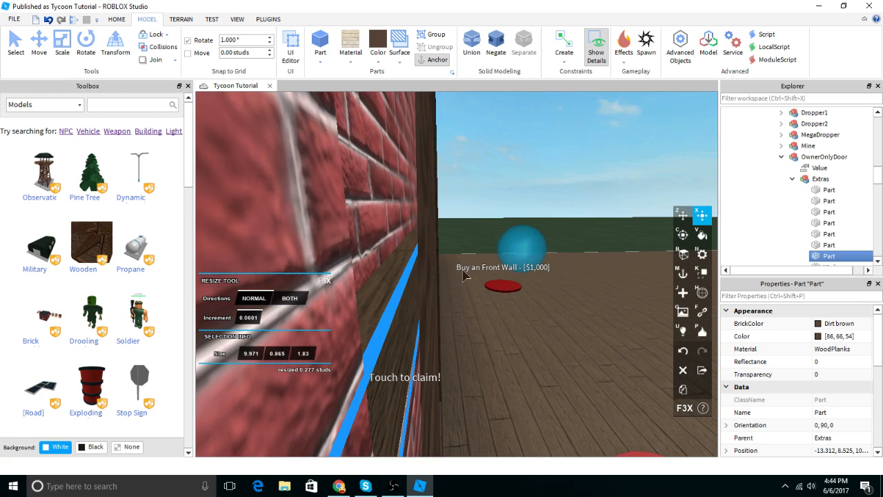
key(ctrl+z)
right_drag(541, 238, 464, 267)
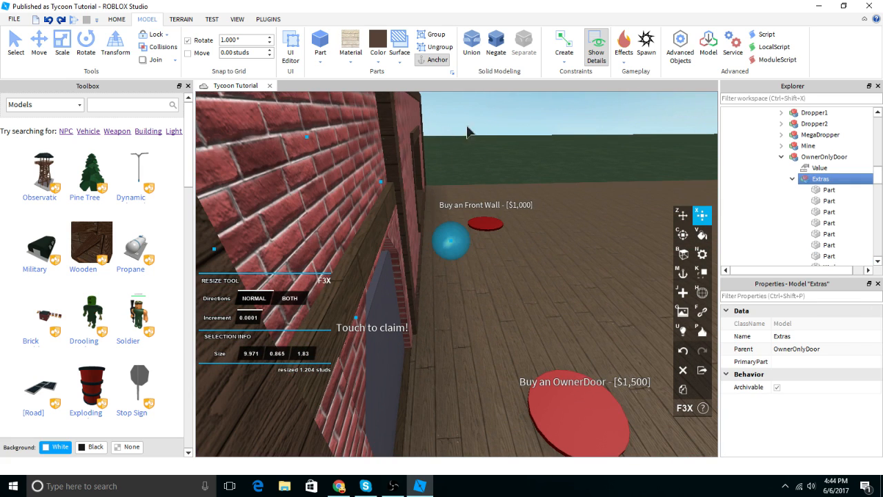
click(411, 207)
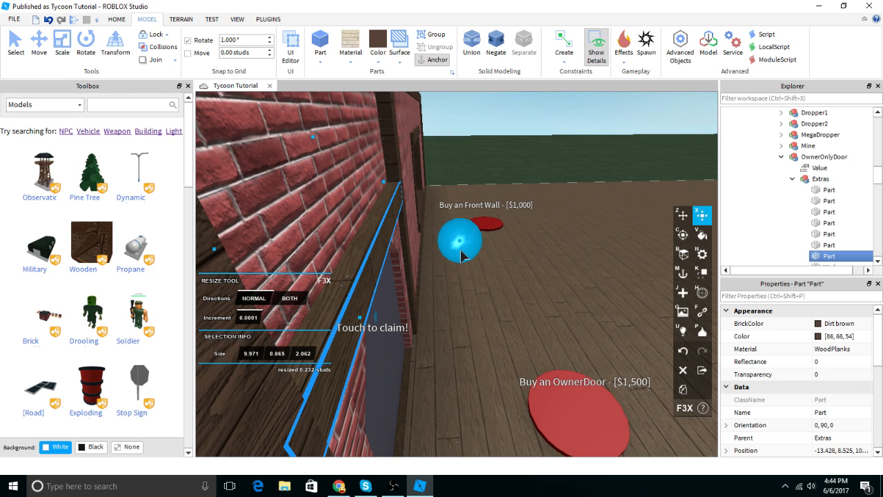
Step: Fine-tune the outward depth of the wood beam above the door from its outdoor face
right_drag(461, 255, 483, 233)
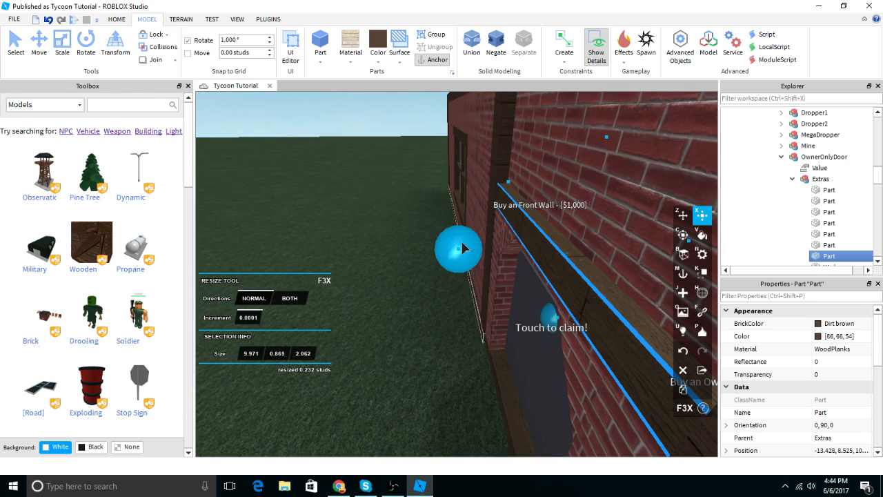
drag(460, 239, 458, 238)
right_drag(458, 238, 446, 241)
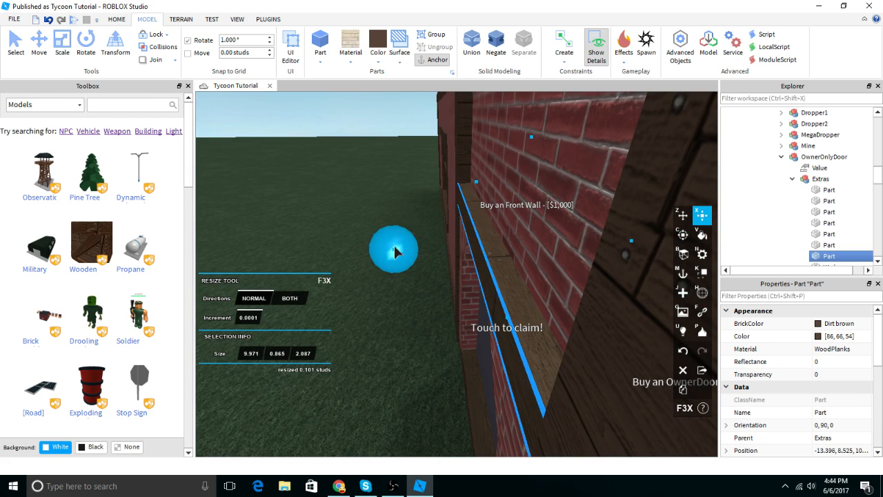
click(407, 125)
right_drag(408, 125, 408, 128)
Step: Raise the top of the "Touch to claim!" door's Head part by about 1.305 studs to fill the brick arch
scroll(409, 129, down, 5)
scroll(466, 296, up, 5)
click(466, 248)
scroll(466, 249, up, 5)
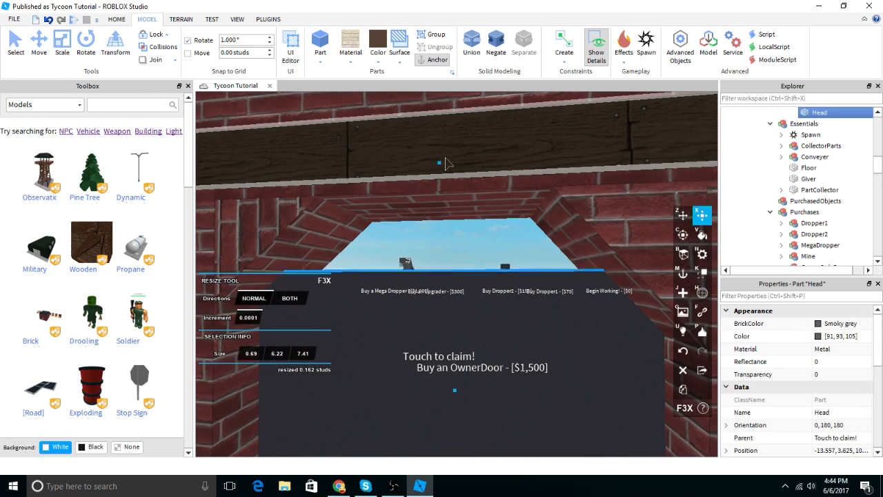
drag(445, 164, 461, 119)
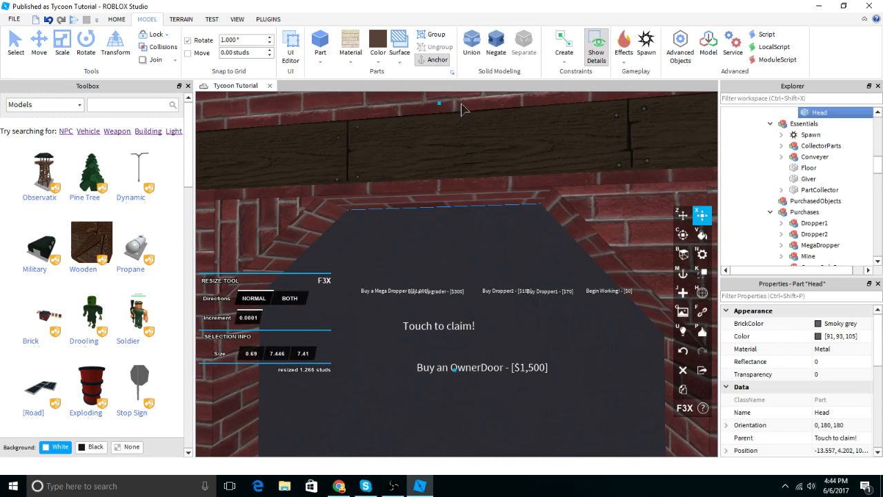
scroll(483, 131, down, 10)
click(486, 138)
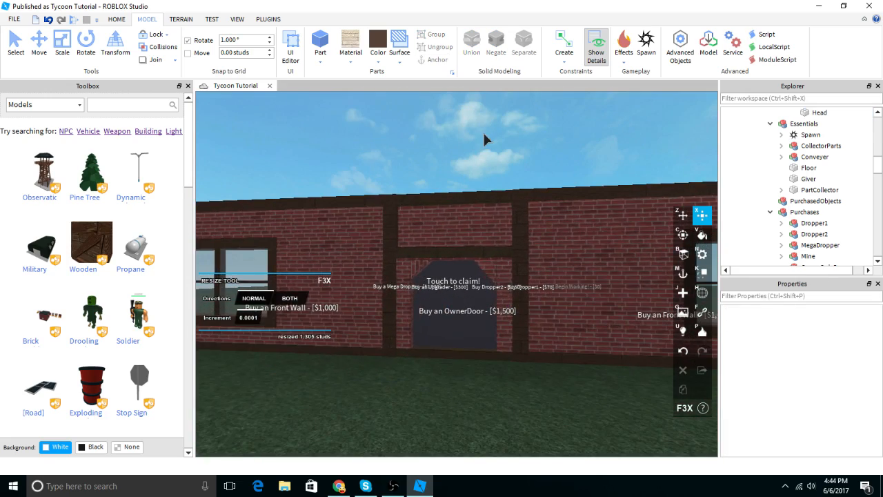
scroll(484, 140, down, 2)
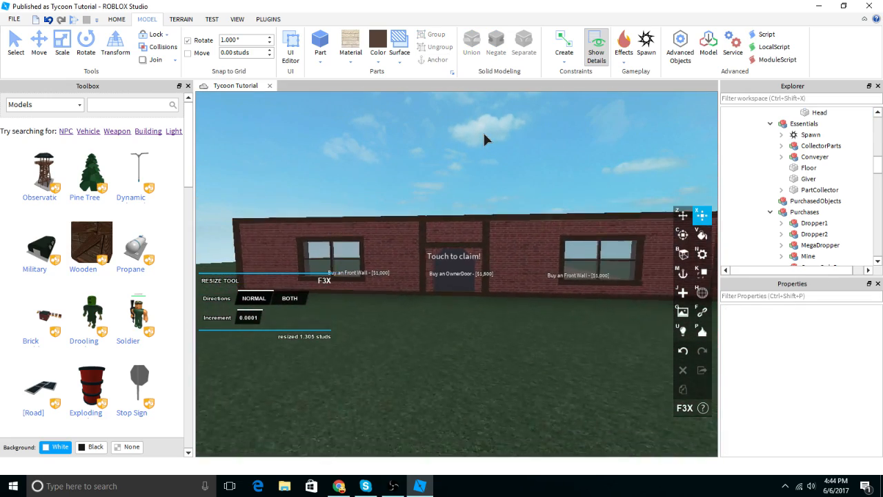
key(w)
right_drag(483, 134, 507, 185)
key(s)
key(w)
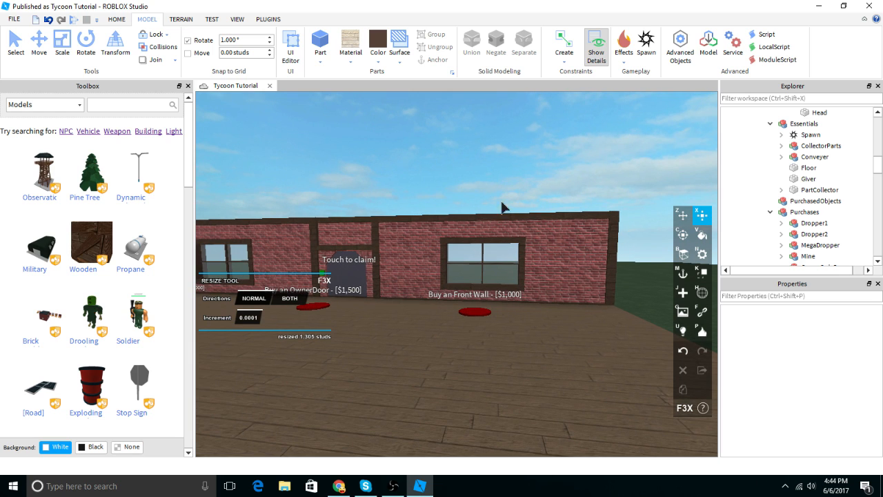
Step: Examine the front walls, their corner beams and the claim door from both the indoor and outdoor sides
right_drag(472, 214, 378, 210)
scroll(378, 211, up, 5)
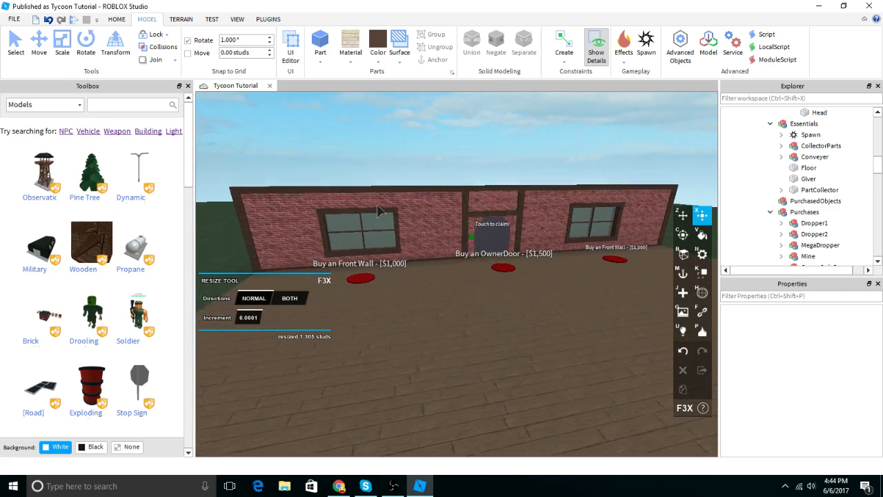
scroll(378, 210, up, 3)
right_drag(378, 210, 379, 210)
scroll(378, 210, down, 1)
right_drag(449, 290, 447, 290)
scroll(387, 287, up, 3)
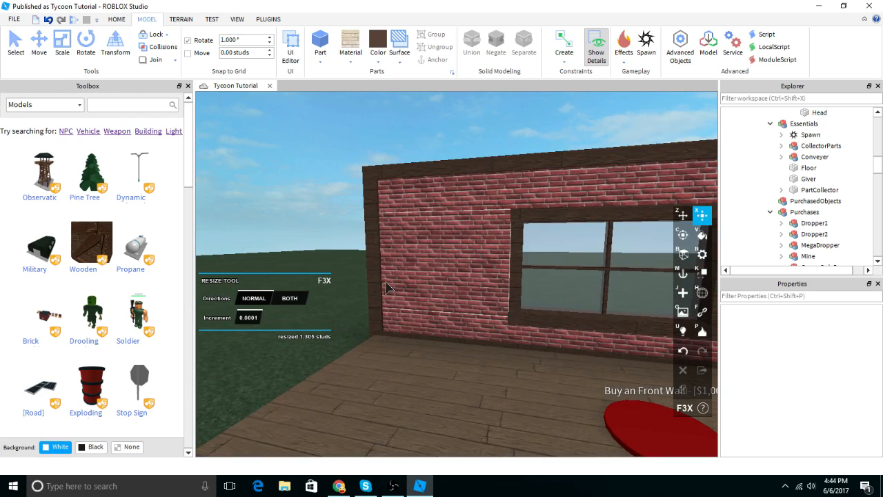
key(a)
right_drag(376, 300, 380, 300)
key(w)
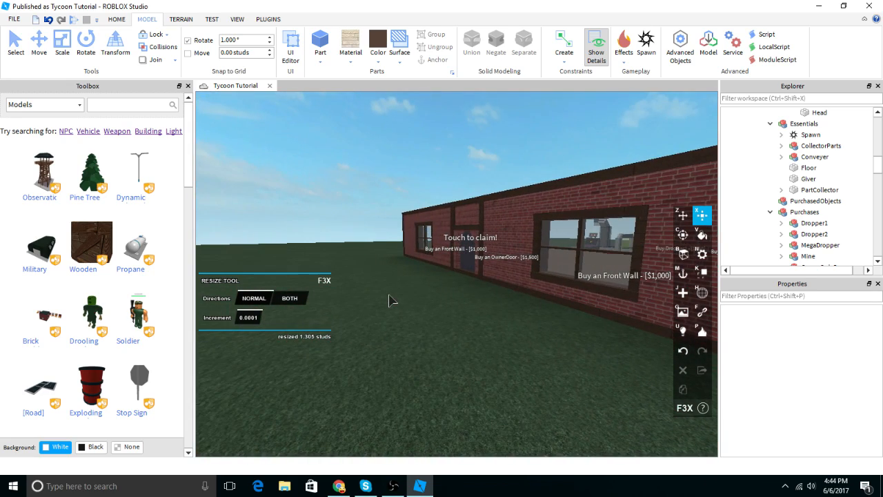
key(d)
right_drag(463, 236, 463, 236)
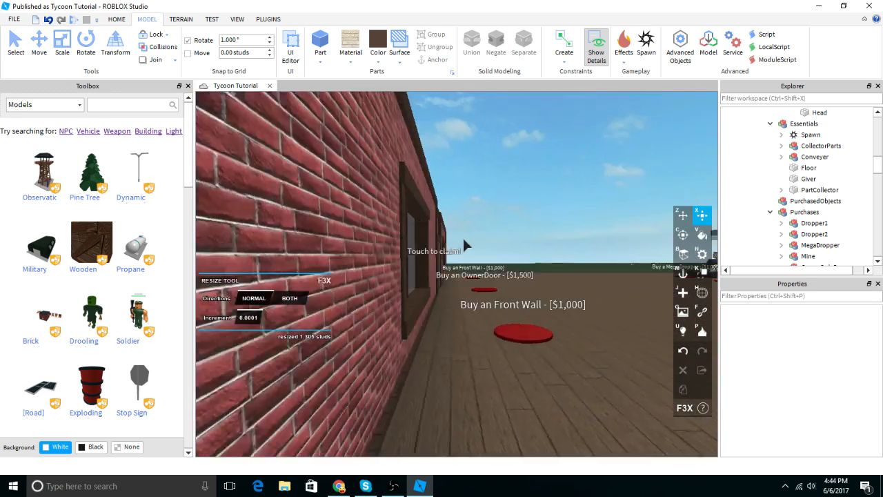
right_drag(377, 262, 379, 255)
key(s)
Step: Insert a Dusty Rose part with Brick material on the grass near the front wall
click(375, 59)
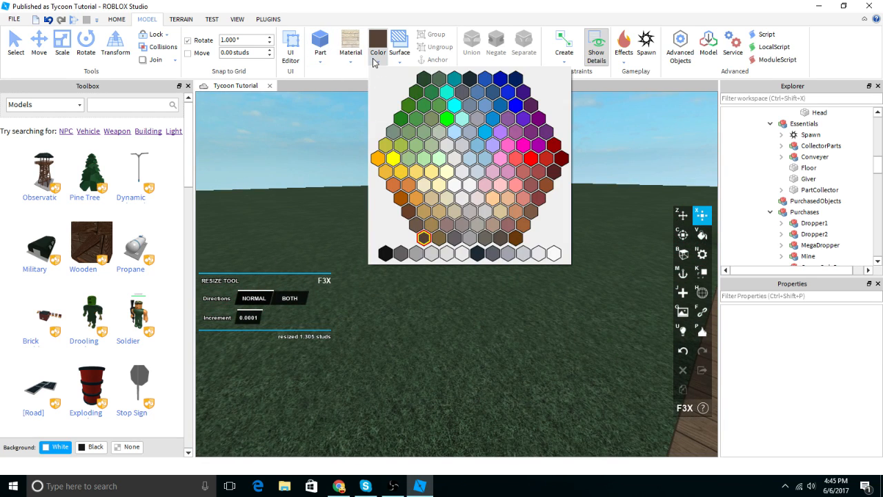
click(540, 172)
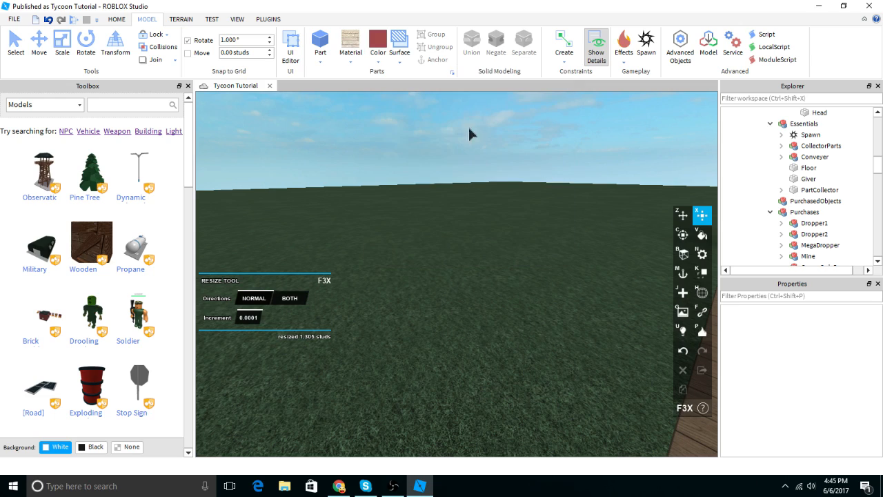
click(349, 59)
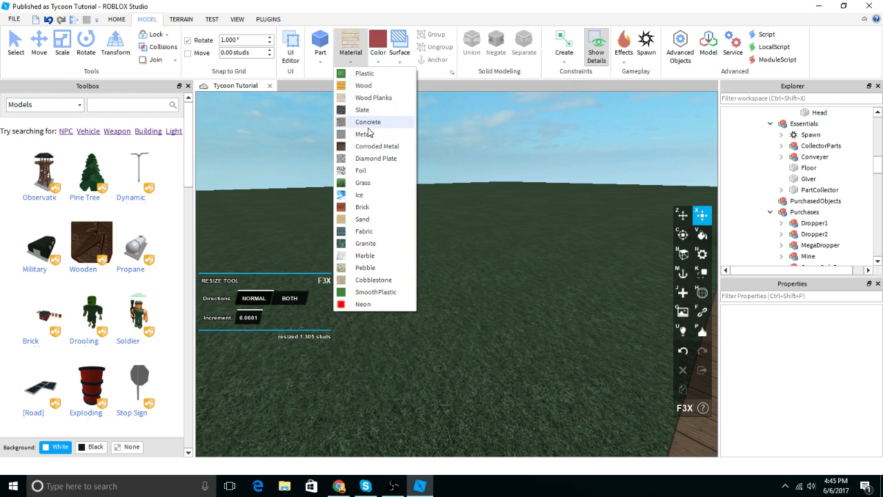
click(377, 207)
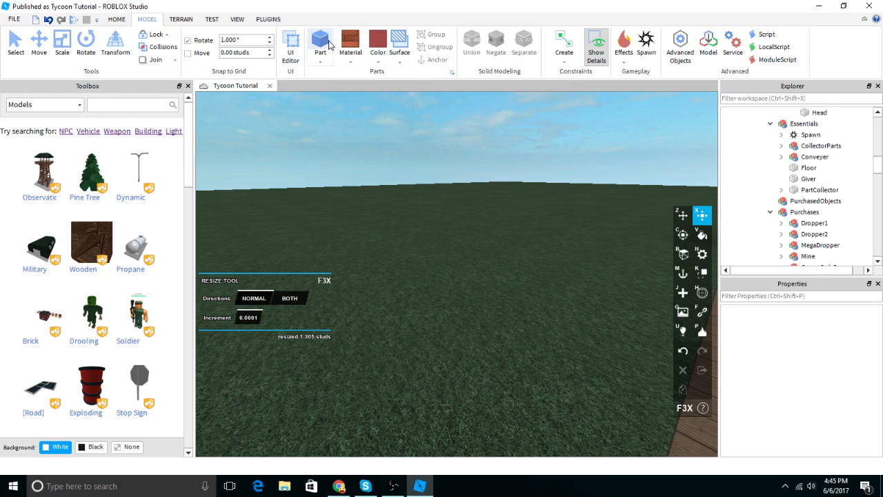
click(320, 43)
key(f)
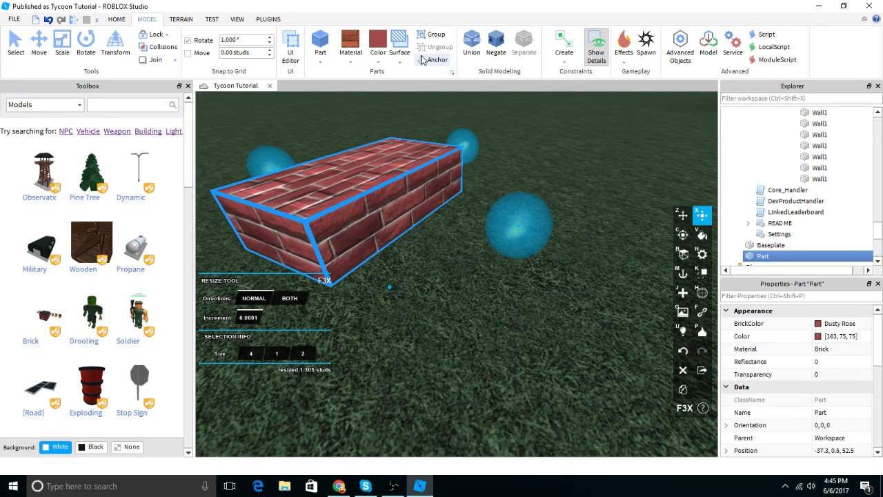
Step: Run Outline Remover and reactivate Building Tools by F3X for the new brick part
click(269, 19)
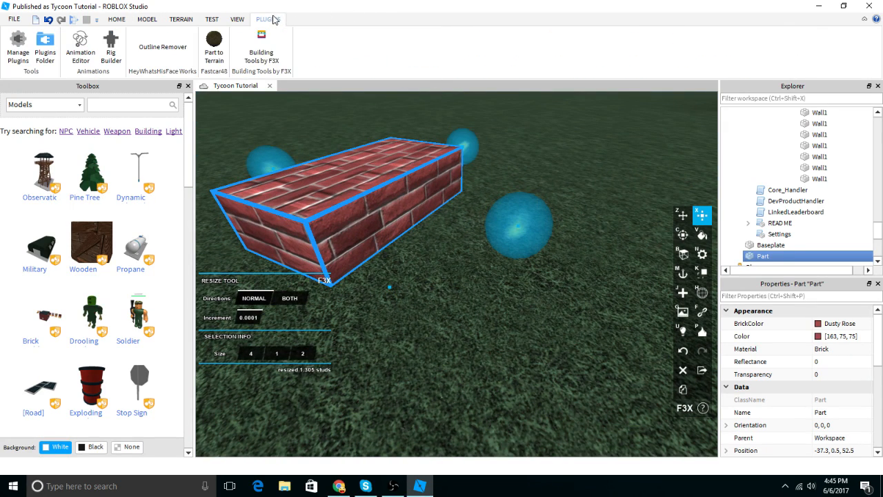
click(172, 43)
click(255, 46)
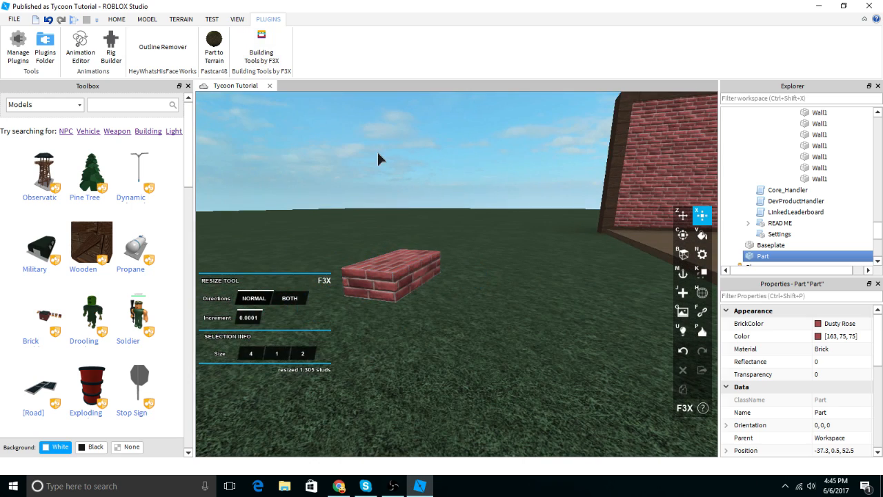
click(380, 158)
Step: Move the brick part onto the floor's side edge and resize it to about 21.571 studs long and 0.768 studs thick
click(415, 276)
drag(469, 282, 537, 314)
key(x)
right_drag(492, 210, 459, 214)
drag(455, 215, 566, 192)
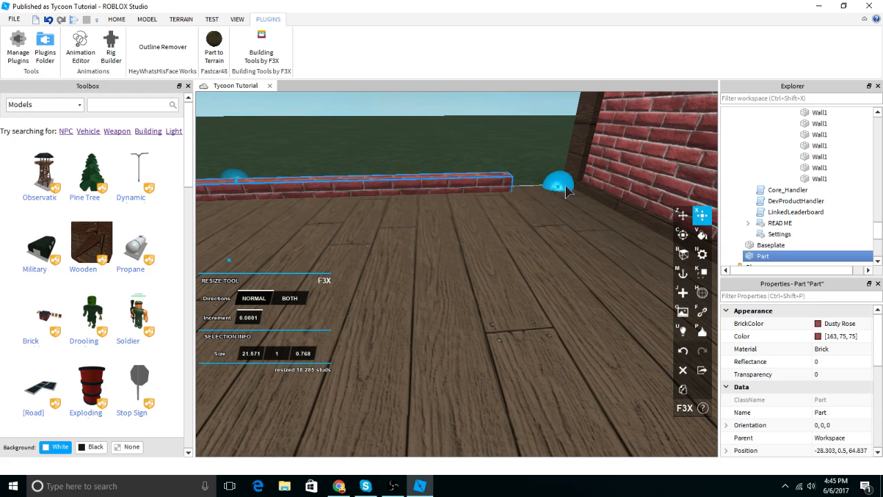
Step: Shift the brick strip sideways about 0.231 studs to line up with the front wall's corner beam
right_drag(622, 187, 508, 161)
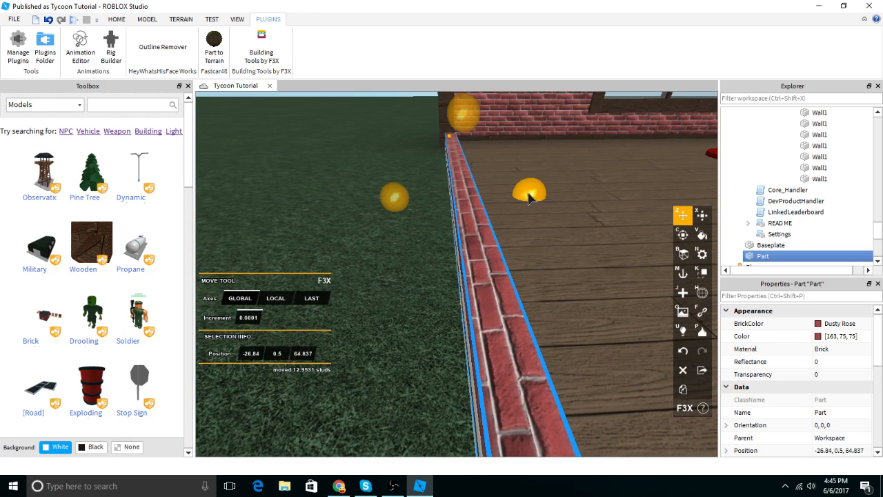
drag(528, 193, 525, 192)
right_drag(525, 192, 522, 194)
click(442, 172)
Step: Rename the brick strip along the floor's side edge as SideWall
right_drag(442, 172, 442, 172)
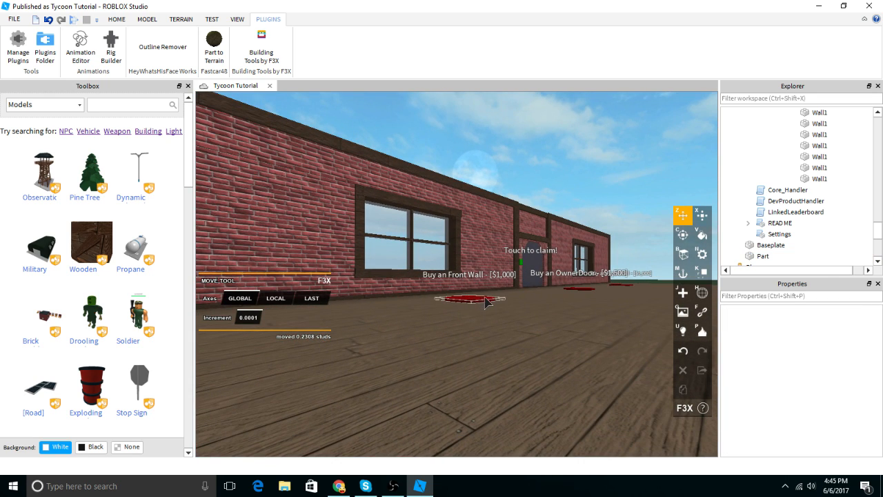
right_drag(530, 292, 485, 302)
key(w)
key(w)
key(w)
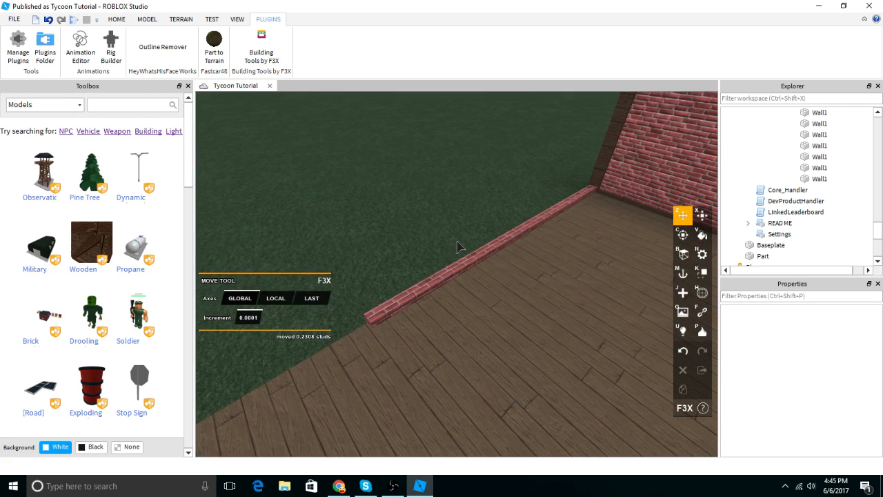
click(453, 279)
key(d)
right_drag(453, 279, 454, 279)
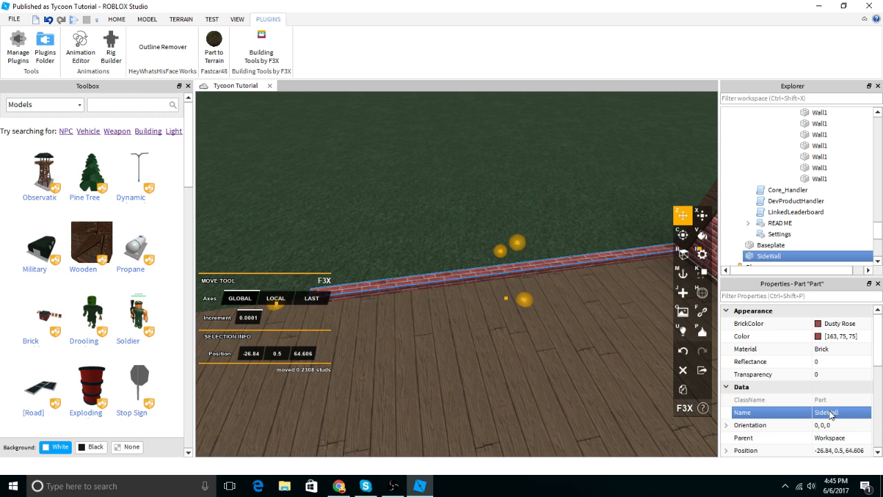
Step: Extend the SideWall part along the floor's edge to a length of 78.788 studs
right_drag(519, 207, 518, 207)
key(a)
key(x)
key(a)
drag(459, 296, 397, 302)
right_drag(406, 301, 415, 298)
key(w)
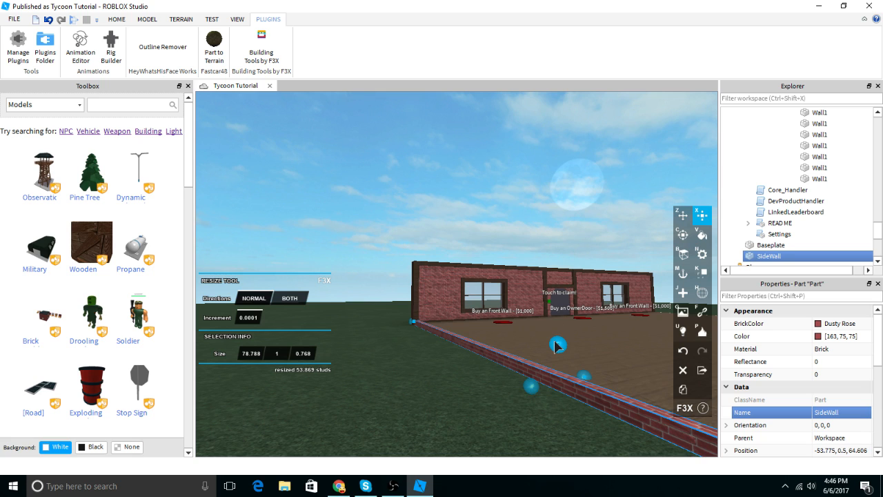
Step: Raise the side wall to a height of 12.45 studs, just below the front wall's top beam
drag(558, 346, 551, 225)
key(w)
right_drag(550, 225, 549, 225)
drag(550, 227, 601, 220)
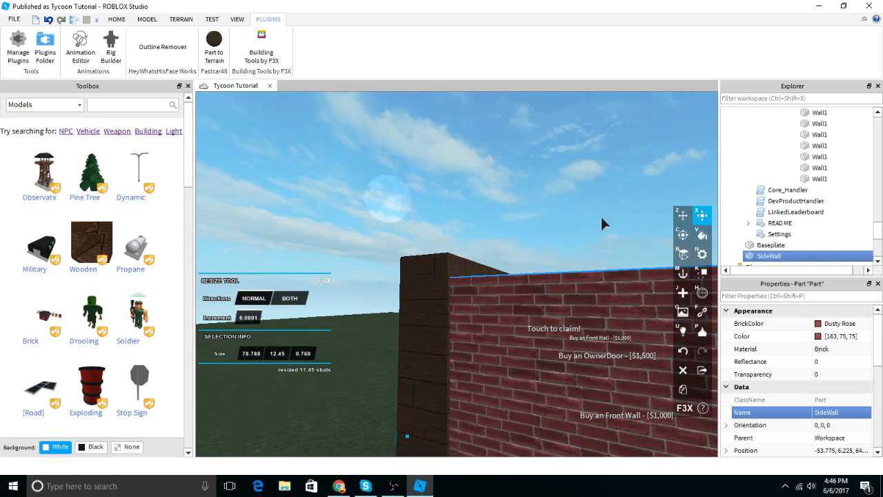
right_drag(601, 219, 601, 218)
key(w)
click(527, 165)
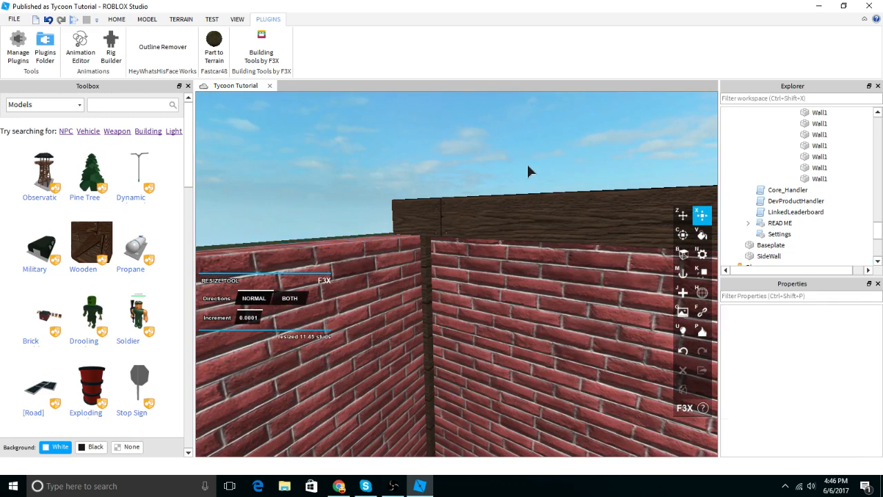
Step: Duplicate the brick side wall in place
scroll(528, 165, down, 5)
right_drag(528, 165, 528, 167)
right_drag(438, 310, 437, 311)
scroll(437, 310, down, 5)
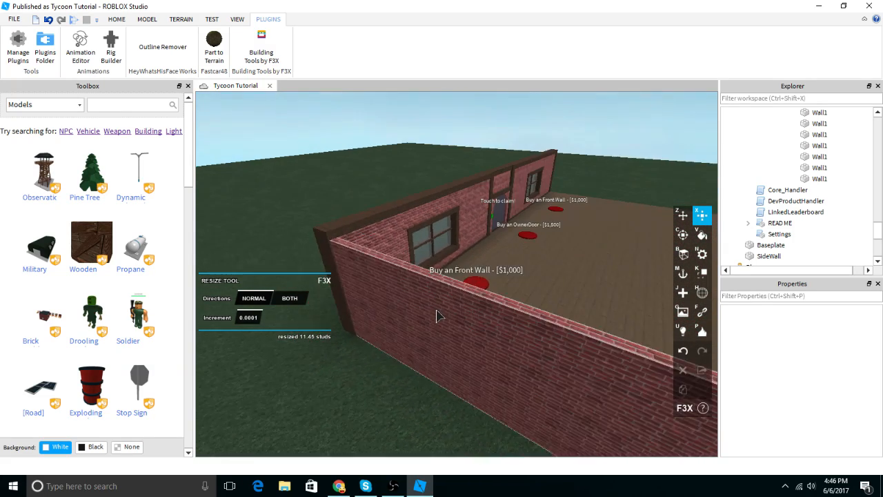
scroll(436, 274, up, 1)
click(435, 272)
scroll(432, 270, up, 2)
right_drag(471, 296, 507, 309)
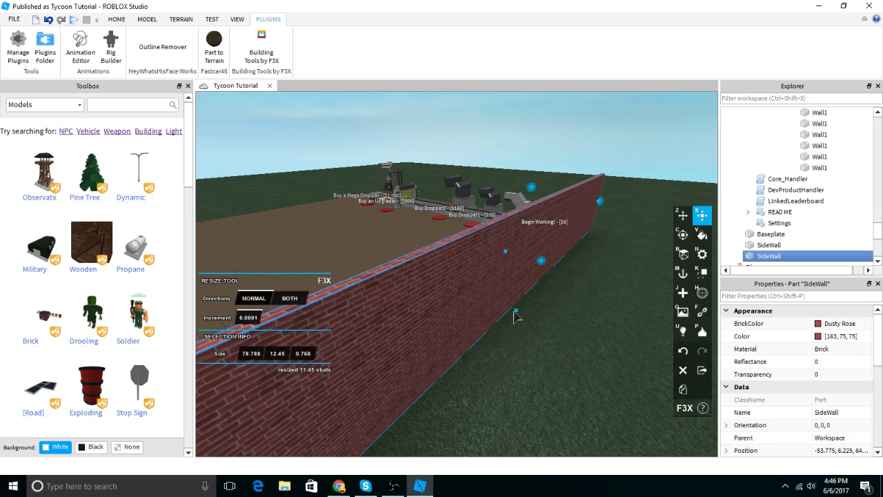
Step: Resize the wall copy to a 0.706 by 1.1 by 0.768 stud block on the side wall's top at the front corner
right_drag(563, 122, 563, 122)
scroll(563, 173, up, 3)
drag(552, 207, 553, 197)
right_drag(553, 198, 553, 197)
key(w)
key(a)
drag(255, 251, 349, 261)
key(d)
key(w)
right_drag(372, 177, 392, 170)
key(s)
drag(432, 148, 458, 121)
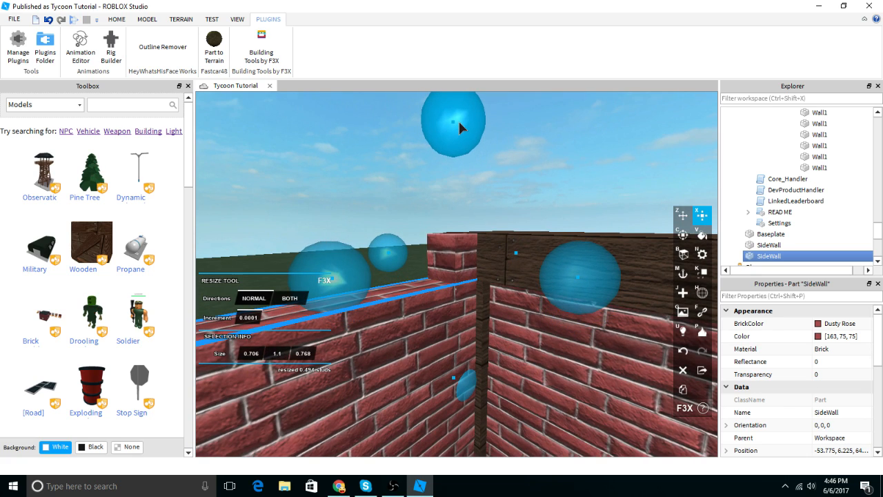
Step: Give the small corner block the Wood Planks material and the Dirt brown color
click(445, 244)
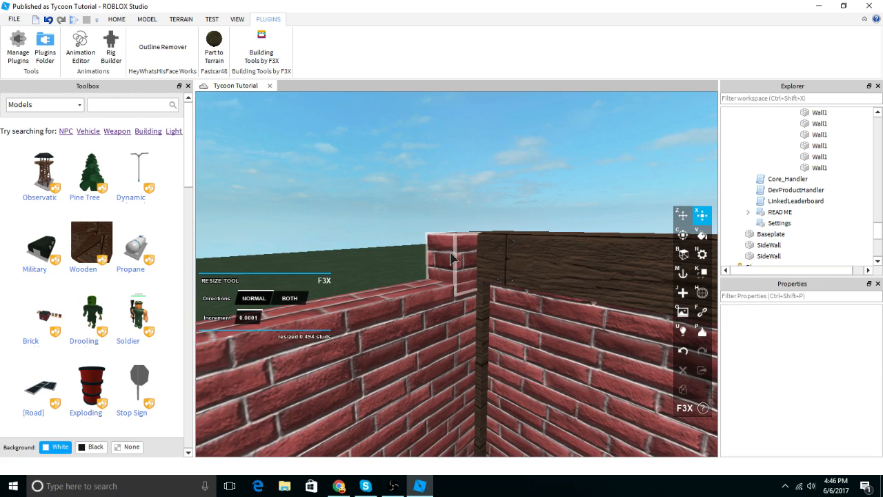
click(147, 20)
click(351, 60)
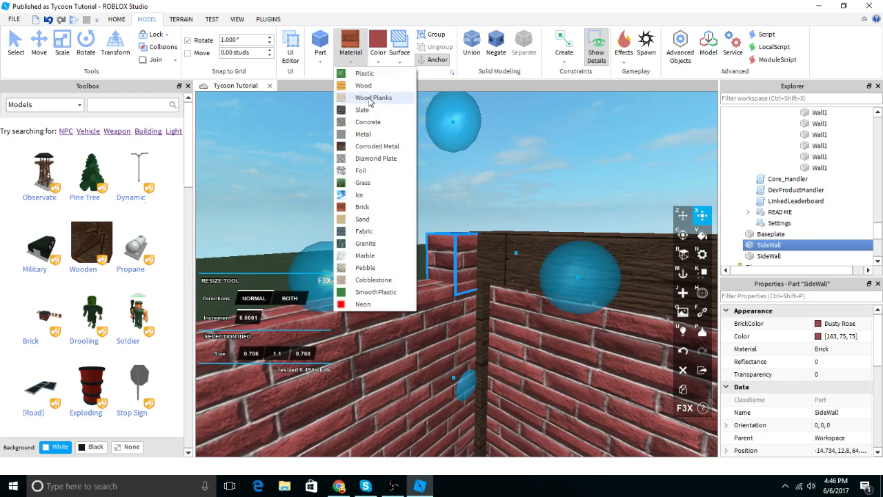
click(371, 99)
click(378, 62)
click(424, 239)
Step: Extend the wood block along the side wall's top to 78.789 studs and thicken it to 0.923 studs
drag(329, 295, 280, 279)
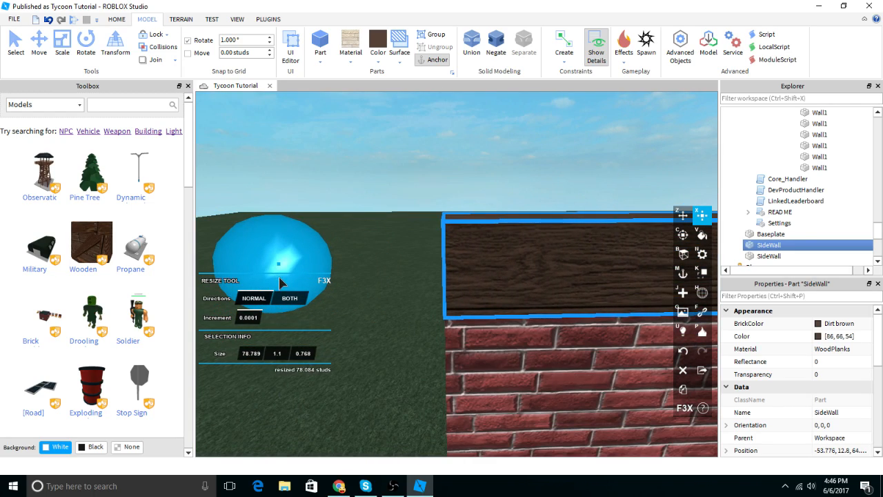
right_drag(385, 217, 416, 211)
key(w)
key(w)
drag(344, 229, 332, 219)
key(d)
mouse_move(417, 223)
mouse_down()
mouse_move(407, 221)
mouse_move(417, 224)
mouse_up()
key(w)
right_drag(417, 224, 415, 231)
key(w)
key(s)
key(w)
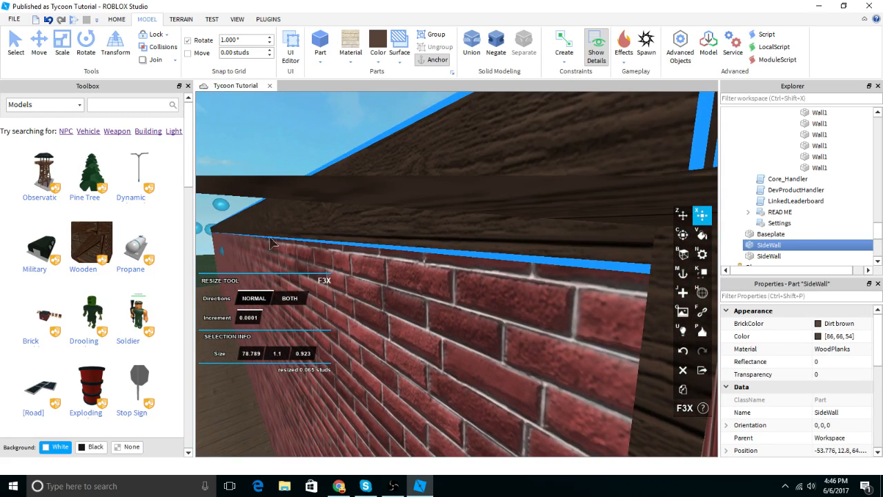
Step: Shorten the top beam to 1.738 studs at the front corner and raise its underside to a height of 0.93 studs
drag(216, 236, 233, 237)
right_drag(233, 237, 233, 237)
drag(232, 237, 241, 230)
right_drag(242, 230, 242, 231)
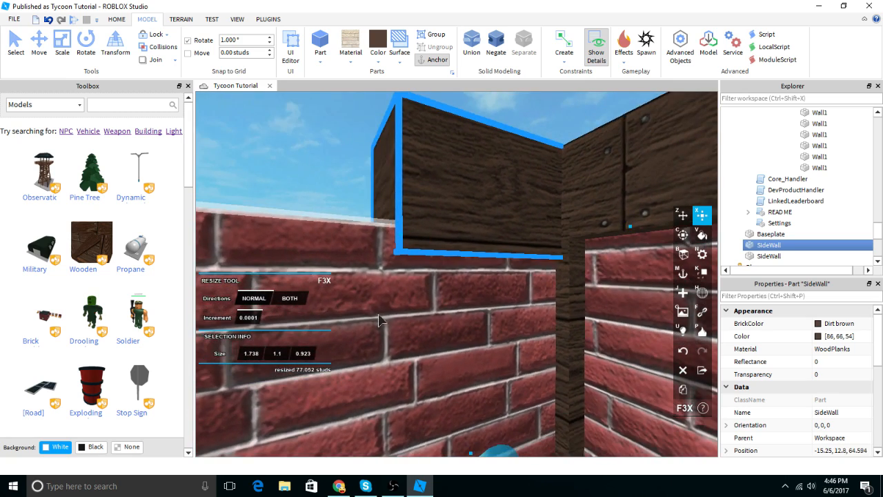
right_drag(426, 318, 428, 319)
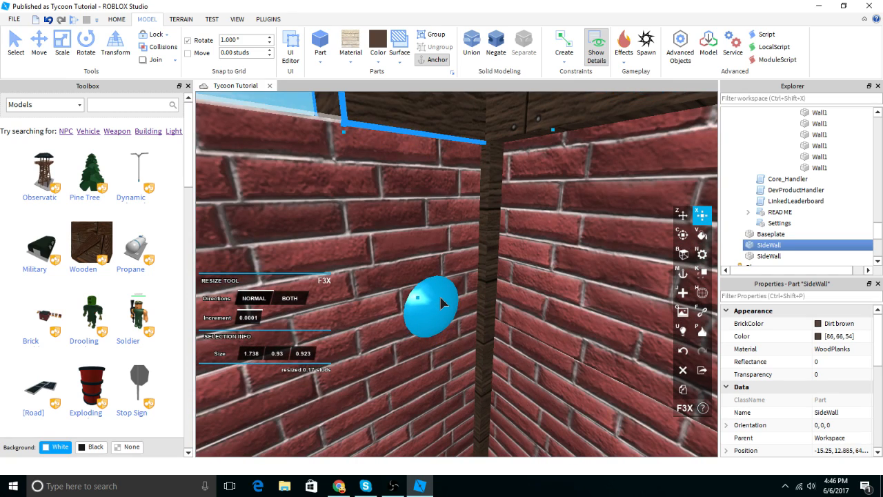
right_drag(434, 270, 434, 269)
key(s)
Step: Extend the wood beam along the full top of the side wall to a length of 78.78 studs
drag(363, 202, 242, 193)
click(298, 133)
right_drag(298, 133, 298, 134)
click(330, 164)
right_drag(330, 164, 330, 162)
key(s)
drag(481, 221, 354, 211)
right_drag(353, 209, 355, 210)
drag(354, 210, 354, 210)
right_drag(354, 210, 354, 210)
drag(354, 210, 354, 212)
right_drag(354, 210, 354, 211)
drag(354, 212, 354, 210)
right_drag(354, 211, 354, 210)
drag(354, 210, 354, 210)
right_drag(354, 210, 354, 210)
drag(353, 212, 278, 268)
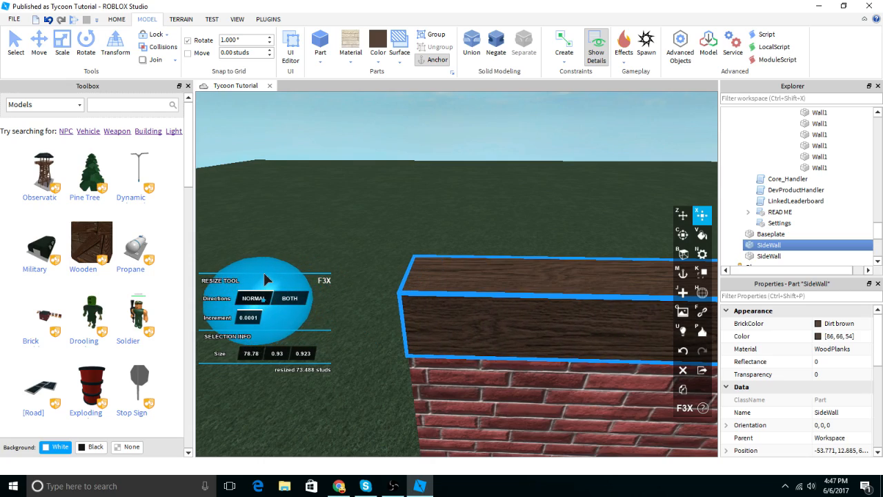
Step: Examine the inner corner where the side wall and its top beam meet the front wall
click(409, 135)
mouse_move(409, 134)
right_down()
mouse_move(402, 135)
mouse_move(409, 135)
right_up()
key(a)
key(w)
scroll(415, 235, up, 5)
right_drag(460, 259, 459, 259)
scroll(460, 258, down, 5)
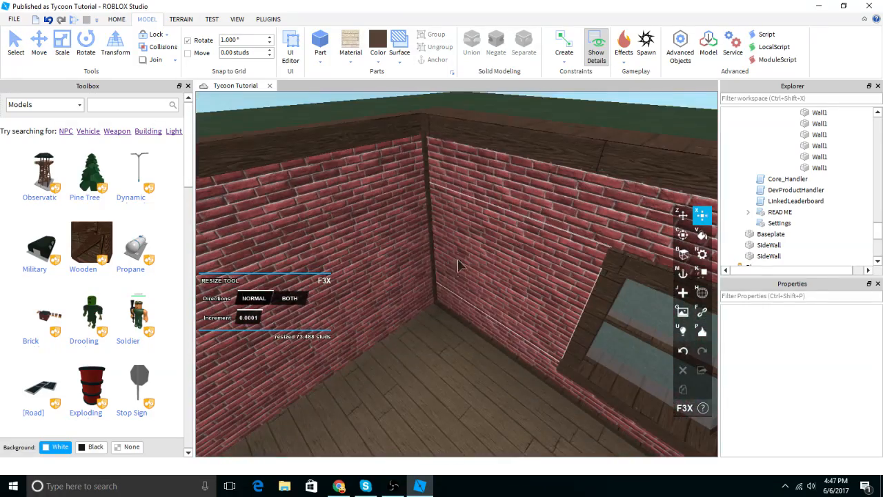
scroll(442, 269, down, 3)
scroll(437, 203, up, 4)
right_drag(341, 181, 341, 181)
right_drag(422, 190, 423, 193)
Step: Duplicate the side wall's top beam and move the copy down 12.7075 studs to the wall's base
key(w)
right_drag(504, 198, 504, 199)
scroll(504, 198, up, 2)
click(504, 198)
scroll(504, 199, down, 3)
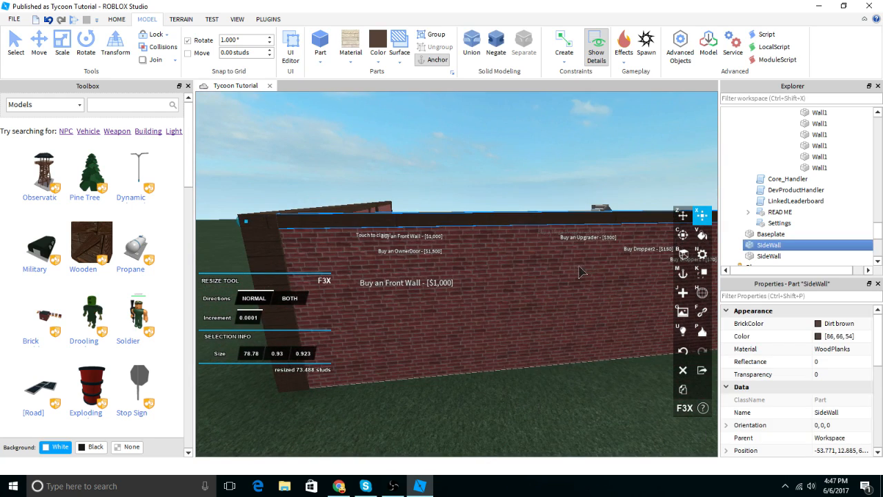
key(z)
right_drag(623, 245, 624, 245)
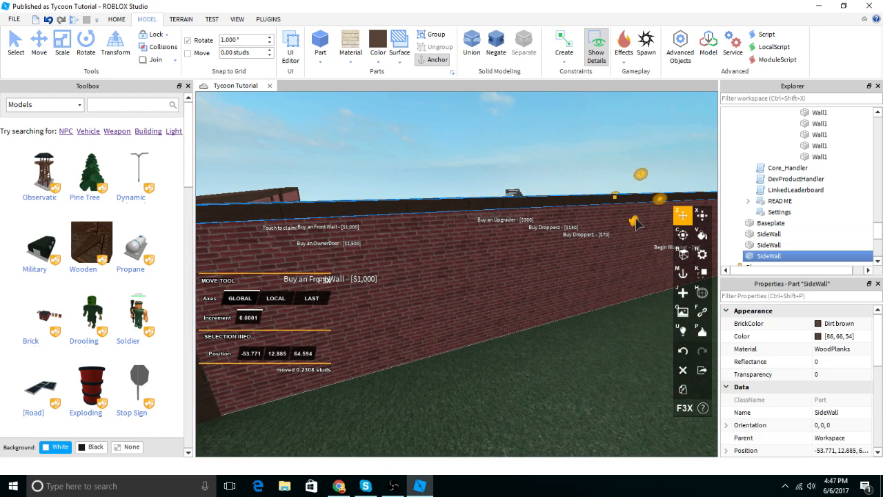
right_drag(611, 347, 611, 347)
key(w)
scroll(611, 342, down, 3)
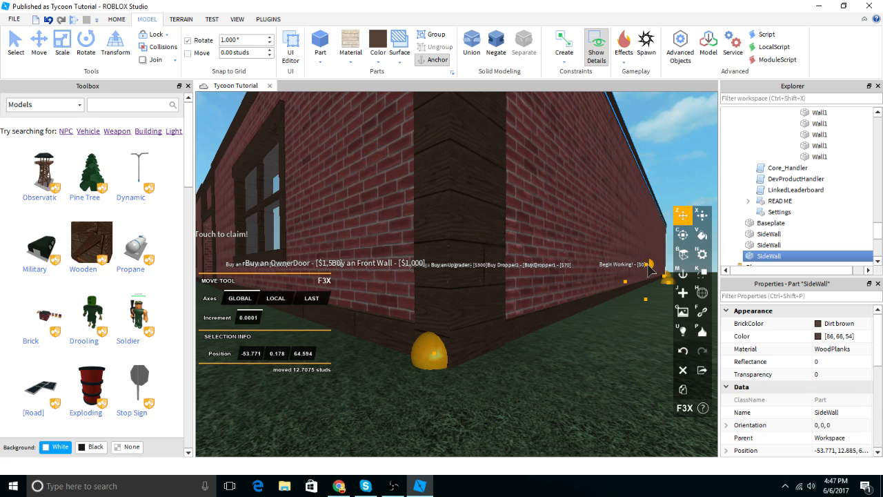
Step: Shorten the side wall's base beam to a small piece at the front corner of the wall
right_drag(652, 268, 655, 270)
key(w)
right_drag(655, 271, 655, 272)
key(x)
drag(642, 187, 607, 245)
scroll(575, 165, down, 5)
right_drag(607, 245, 535, 185)
click(575, 142)
key(w)
key(w)
key(w)
click(443, 280)
right_drag(445, 285, 448, 243)
Step: Fit the base beam at the corner and extend it along the full side wall to about 78.79 studs
drag(419, 183, 438, 210)
right_drag(419, 183, 505, 282)
drag(542, 282, 541, 281)
right_drag(541, 281, 528, 275)
drag(477, 241, 438, 201)
right_drag(469, 235, 438, 202)
drag(438, 201, 438, 202)
right_drag(439, 202, 439, 202)
drag(438, 202, 438, 202)
right_drag(439, 202, 438, 201)
drag(438, 201, 438, 202)
right_drag(439, 201, 438, 202)
drag(439, 202, 396, 209)
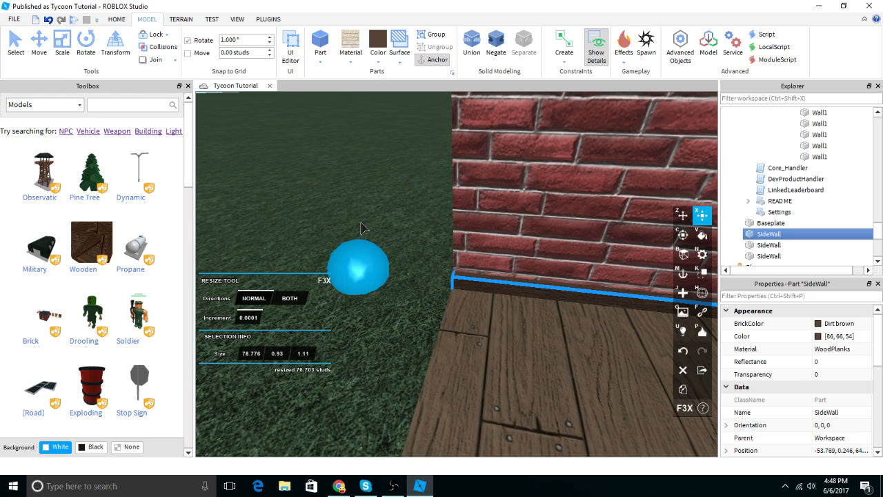
right_drag(360, 222, 450, 240)
click(378, 152)
Step: Examine the front walls and the finished side wall with its beams from inside the tycoon
key(d)
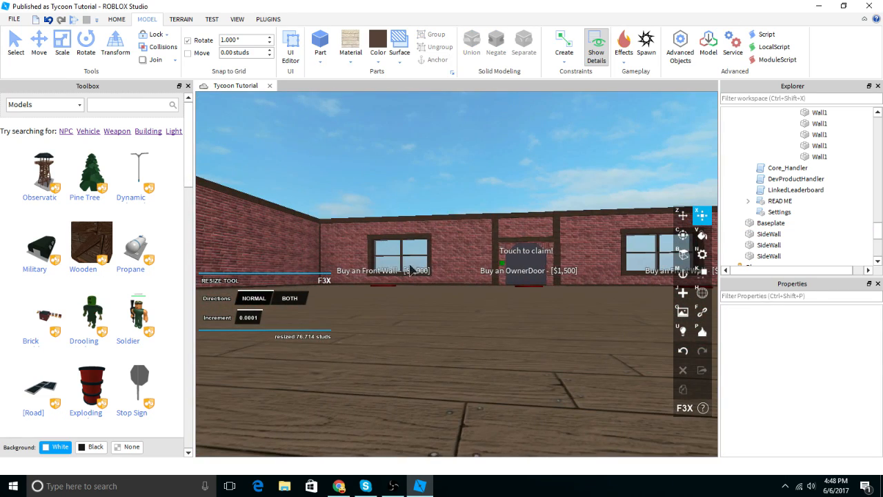
key(w)
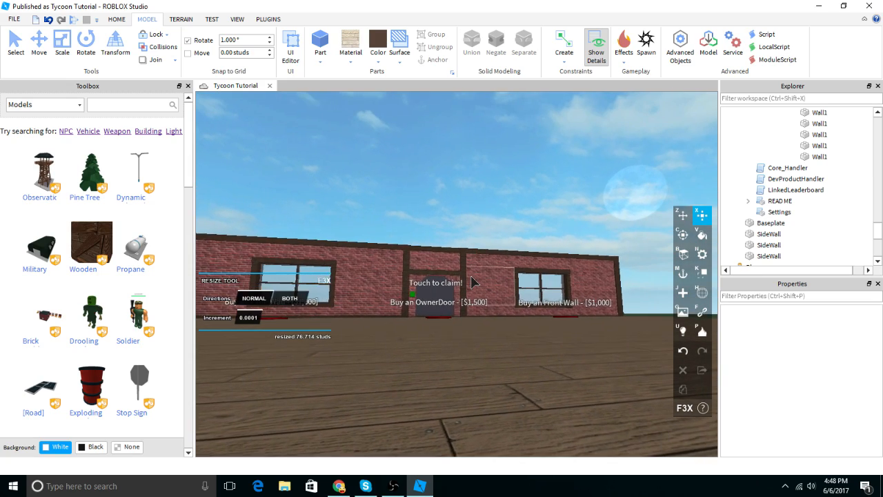
key(a)
key(w)
right_drag(483, 245, 374, 209)
key(s)
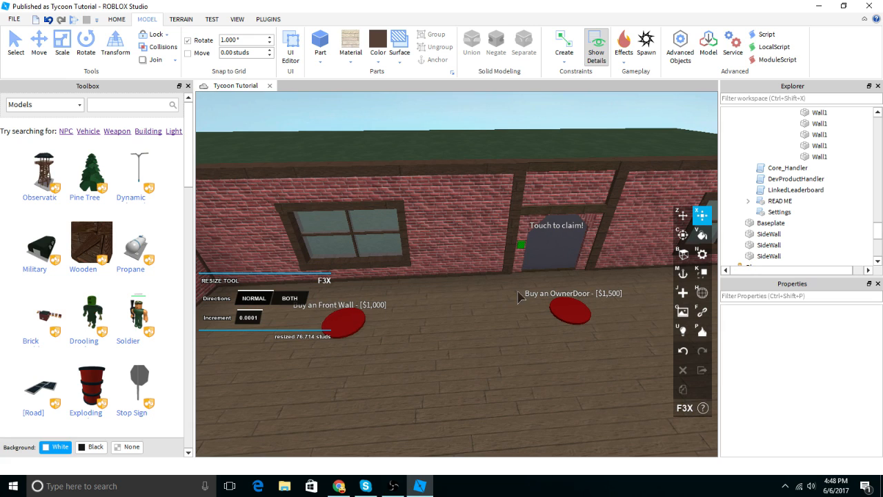
right_drag(529, 160, 529, 159)
key(w)
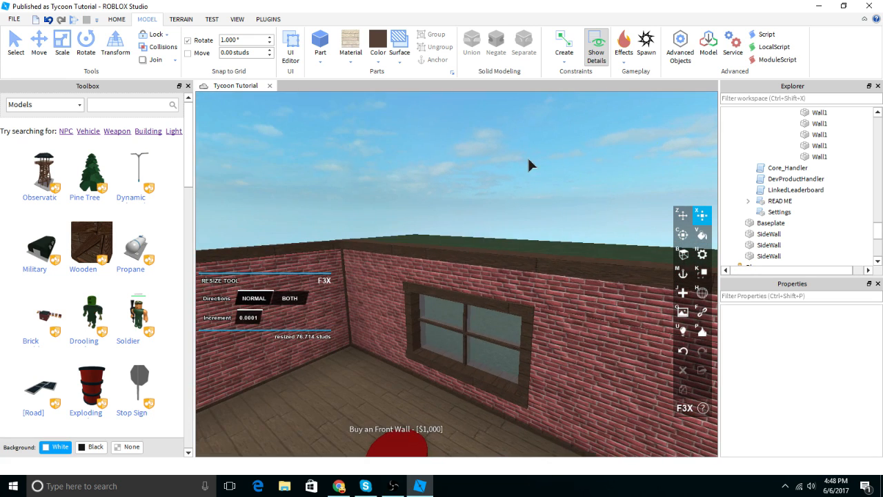
right_drag(466, 356, 466, 356)
key(w)
key(s)
right_drag(477, 251, 505, 296)
key(w)
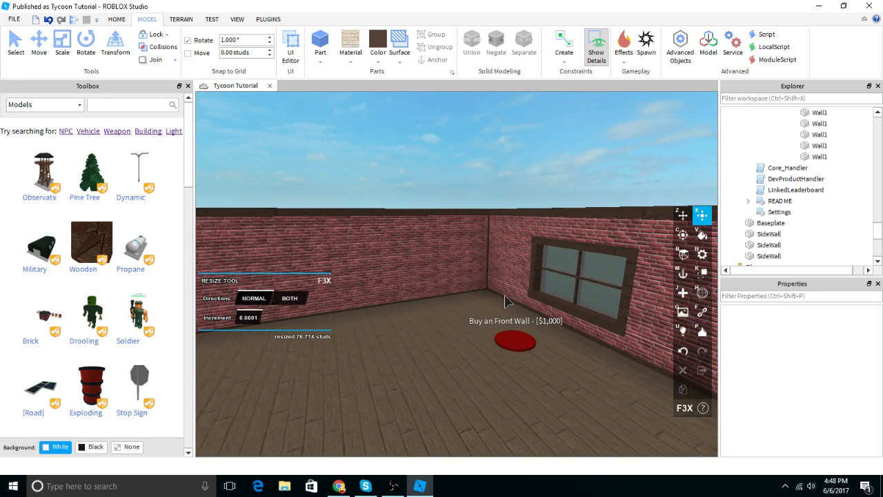
right_drag(374, 307, 367, 300)
key(w)
key(w)
key(w)
key(s)
key(s)
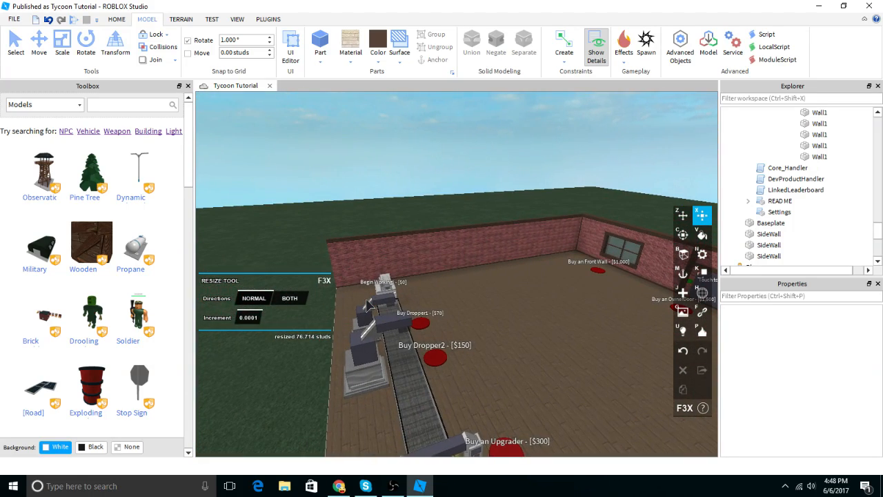
key(w)
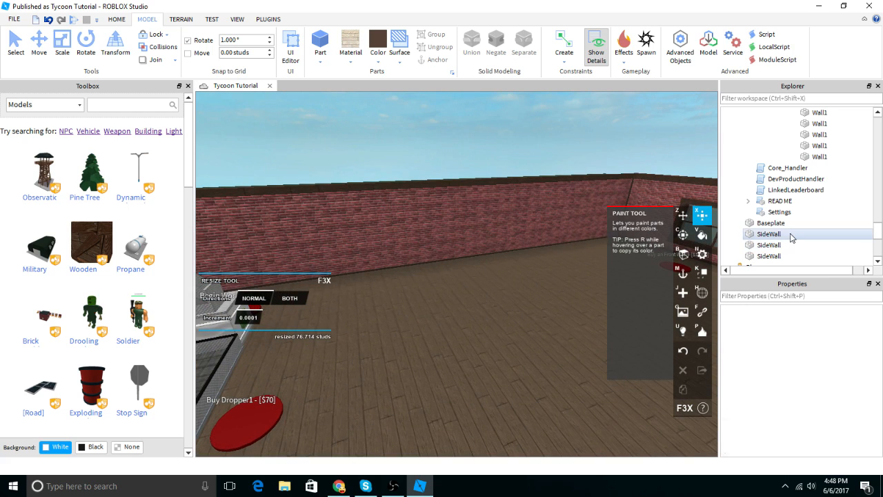
Step: Group the three SideWall parts into one model and name it SideWall
drag(790, 234, 792, 252)
right_click(773, 244)
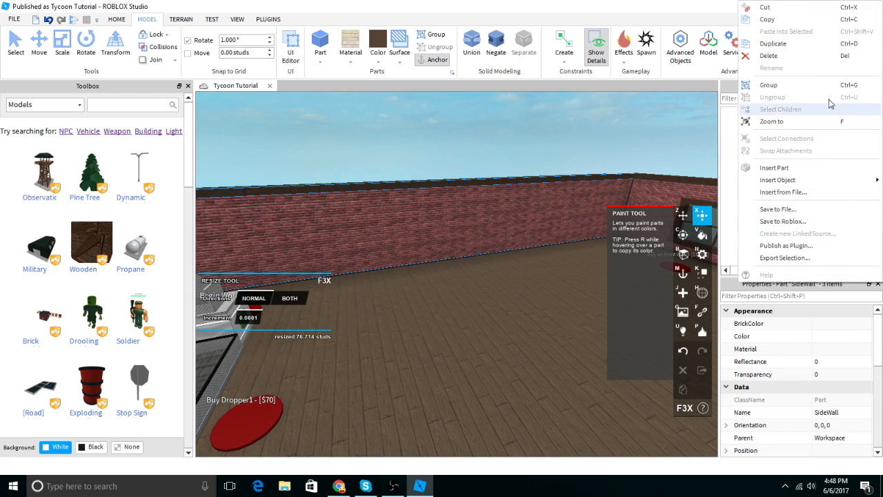
click(805, 85)
click(798, 337)
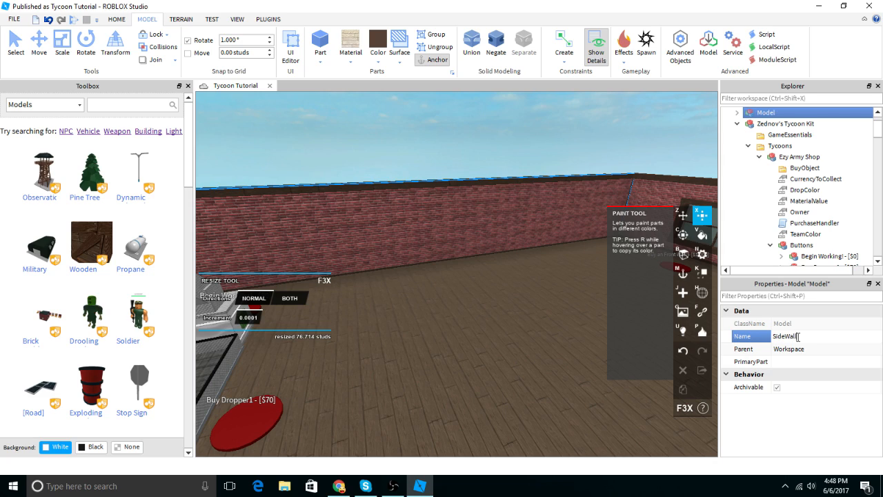
click(406, 134)
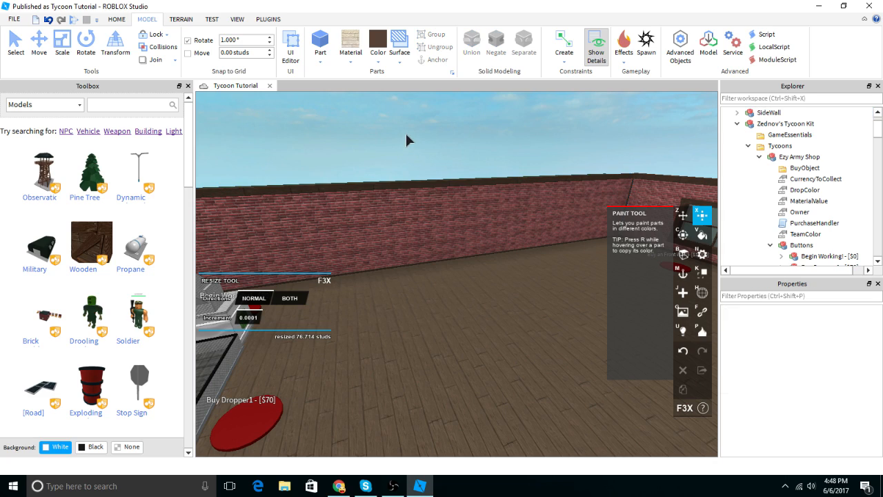
Step: Select the grouped side wall for moving and rename the model SideWall1
click(49, 45)
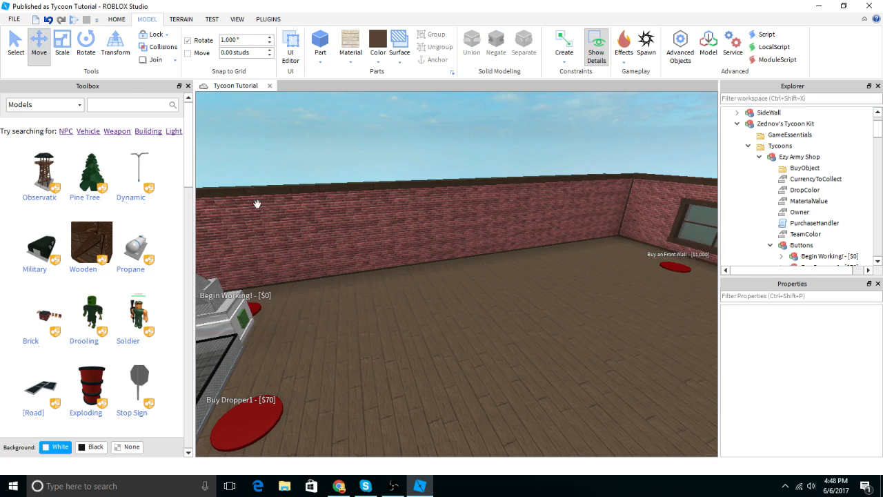
click(382, 224)
scroll(418, 223, down, 3)
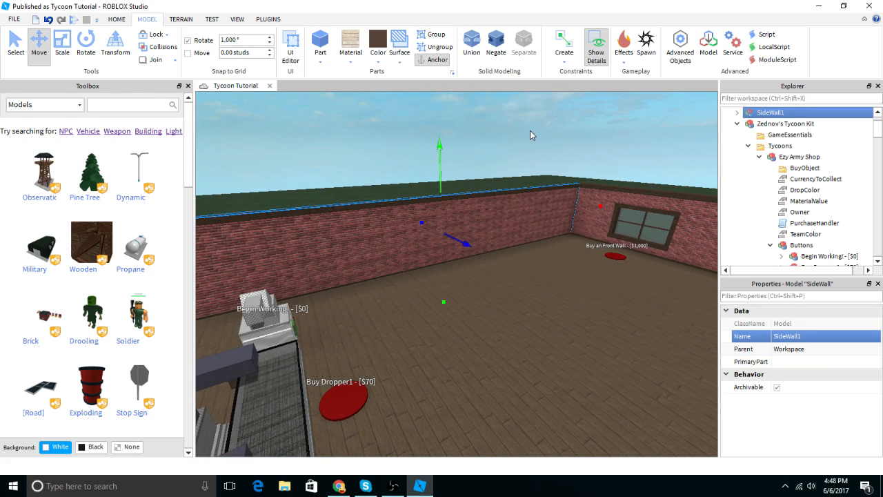
Step: Duplicate the SideWall1 model and move the copy across the floor to the opposite side of the tycoon
key(ctrl+d)
right_drag(463, 242, 464, 243)
drag(463, 243, 564, 257)
key(w)
right_drag(564, 257, 564, 253)
key(a)
key(d)
click(553, 195)
right_drag(553, 195, 553, 195)
key(a)
key(s)
key(s)
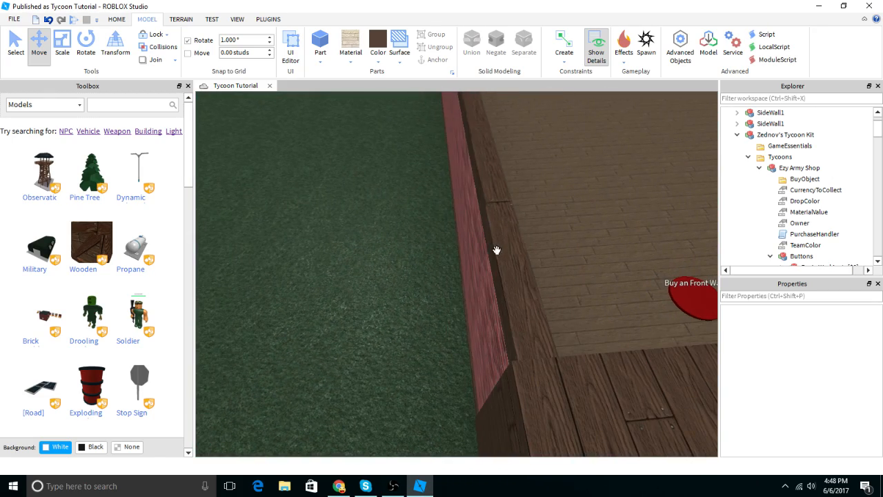
Step: Nudge the copied side wall into line with the outer corner of the front wall
click(494, 242)
key(s)
right_drag(493, 243, 469, 234)
key(w)
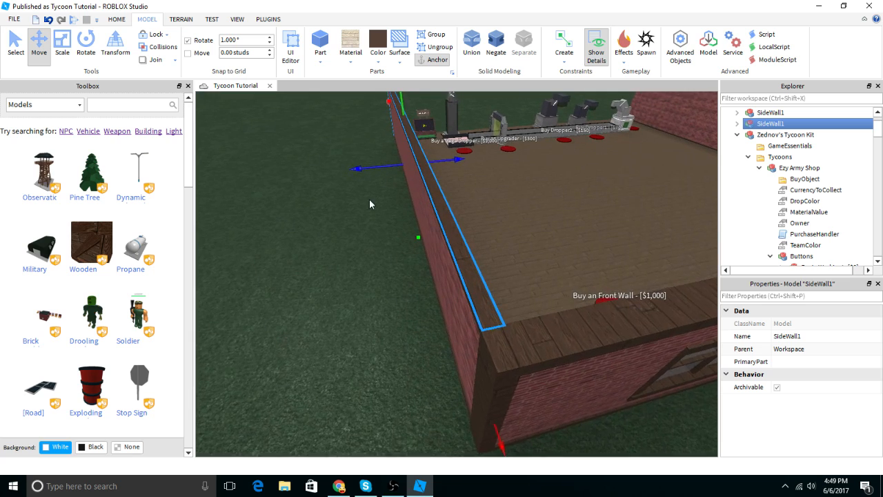
key(a)
drag(379, 163, 379, 163)
right_drag(377, 156, 378, 155)
click(377, 155)
Step: Widen the front wall's wooden corner post by 0.104 studs to 1.293 studs using the F3X resize tool
key(w)
key(w)
key(s)
click(266, 19)
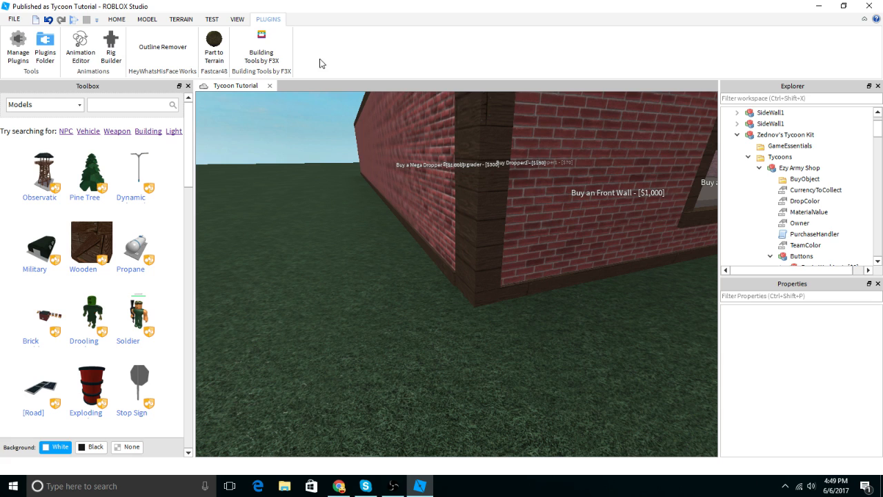
click(270, 40)
click(469, 201)
key(w)
right_drag(472, 199, 471, 199)
drag(448, 165, 445, 151)
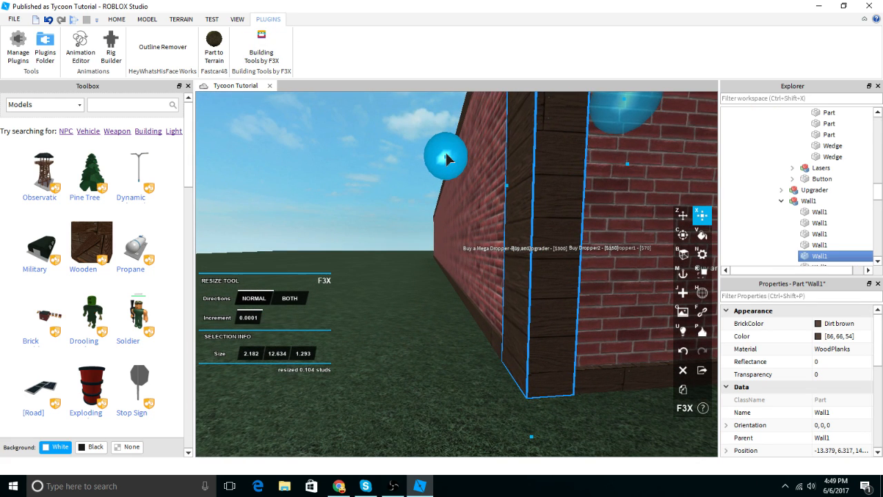
Step: Adjust the front wall's top beam by 0.016 studs at the outer corner to a length of 35.609 studs
click(376, 165)
key(w)
right_drag(376, 164, 367, 170)
key(s)
key(w)
click(541, 209)
right_drag(542, 209, 526, 190)
click(523, 192)
mouse_move(557, 181)
mouse_down()
mouse_move(548, 181)
mouse_move(563, 188)
mouse_move(551, 188)
mouse_move(562, 190)
mouse_up()
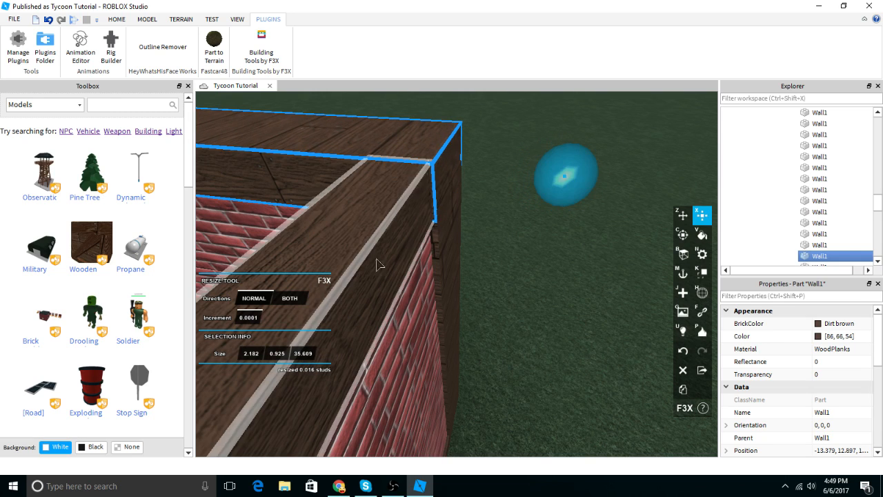
Step: Shorten the copied side wall's top beam toward the front corner and set its width to 0.967 studs
click(402, 194)
right_drag(405, 210, 399, 210)
drag(412, 129, 415, 127)
right_drag(413, 128, 415, 127)
drag(415, 127, 415, 127)
right_drag(415, 127, 418, 129)
drag(542, 196, 553, 203)
right_drag(503, 191, 498, 193)
Step: Extend the copied side wall's top beam along the full wall to a length of 78.785 studs
drag(343, 254, 332, 255)
right_drag(332, 256, 332, 255)
drag(333, 255, 329, 255)
right_drag(332, 255, 330, 255)
drag(330, 255, 330, 256)
right_drag(330, 255, 330, 256)
drag(329, 250, 330, 250)
right_drag(329, 250, 329, 251)
drag(329, 251, 367, 257)
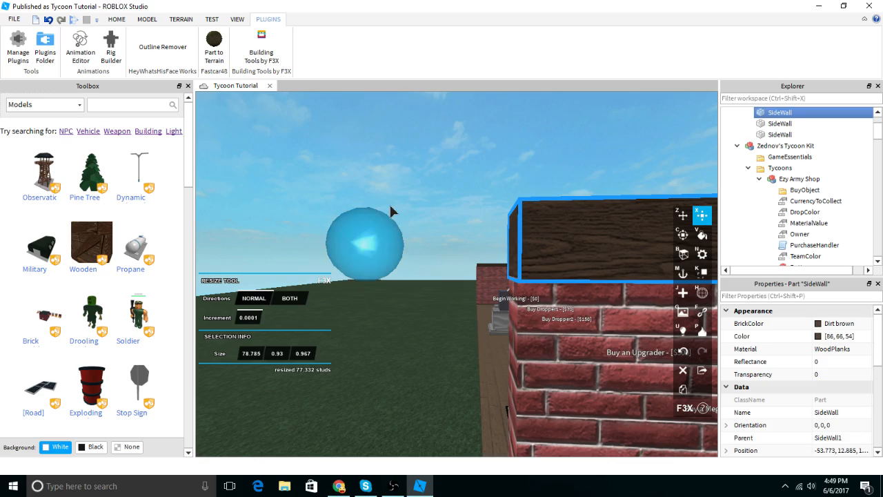
Step: Shorten the copied side wall's base beam to 3.166 studs at the front inner corner
click(399, 184)
right_drag(399, 184, 399, 184)
right_drag(405, 240, 405, 240)
key(w)
right_drag(489, 331, 519, 251)
click(499, 292)
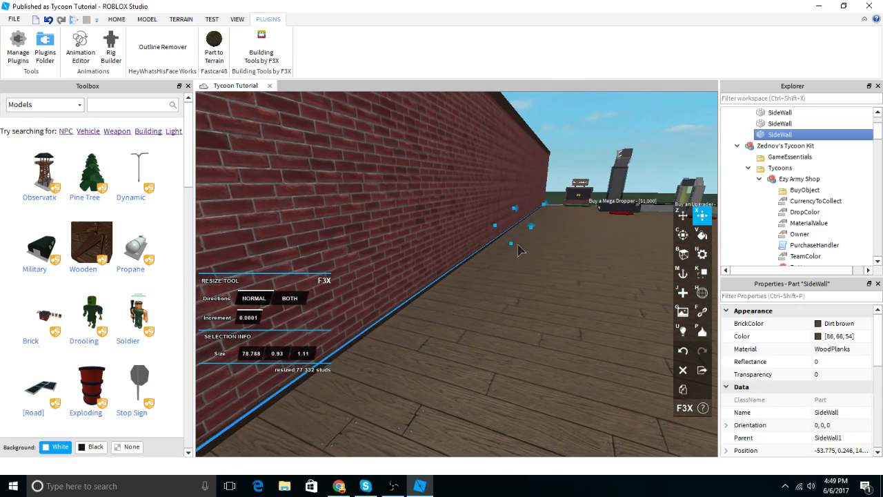
drag(544, 206, 544, 208)
right_drag(544, 207, 544, 207)
drag(545, 207, 545, 211)
right_drag(544, 208, 544, 211)
drag(544, 212, 507, 230)
right_drag(508, 230, 430, 297)
Step: Adjust the short base beam's width to 1.289 studs at the inner corner
drag(341, 361, 351, 370)
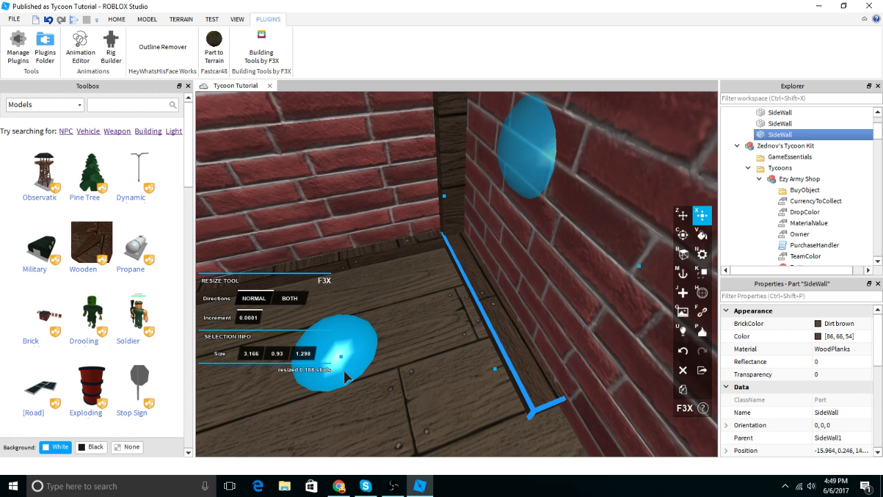
right_drag(346, 378, 428, 373)
scroll(369, 366, up, 3)
scroll(369, 365, down, 4)
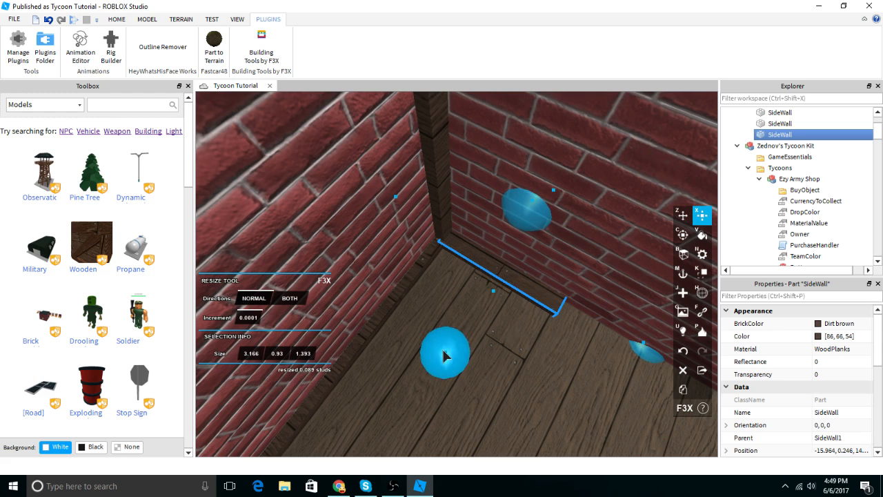
drag(451, 353, 454, 353)
Step: Extend the copied side wall's base beam back to the wall's rear end, 78.78 studs long
right_drag(460, 352, 571, 264)
key(d)
drag(577, 251, 509, 306)
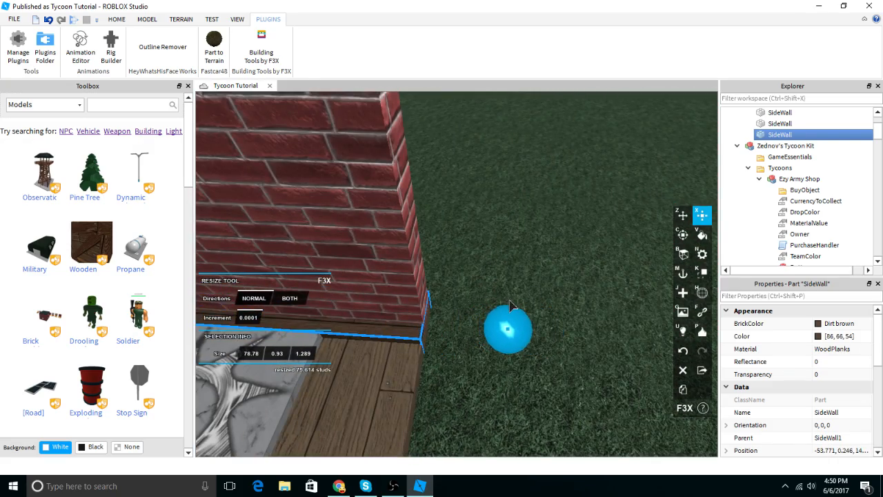
Step: Move the spawn pad 0.5432 studs away from the copied side wall
right_drag(511, 306, 483, 297)
key(d)
click(483, 275)
key(z)
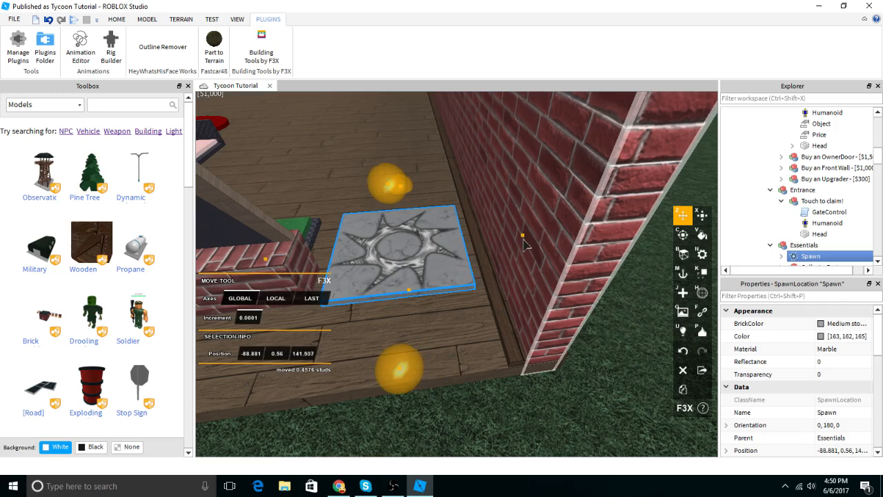
right_drag(522, 347, 516, 283)
key(s)
click(505, 144)
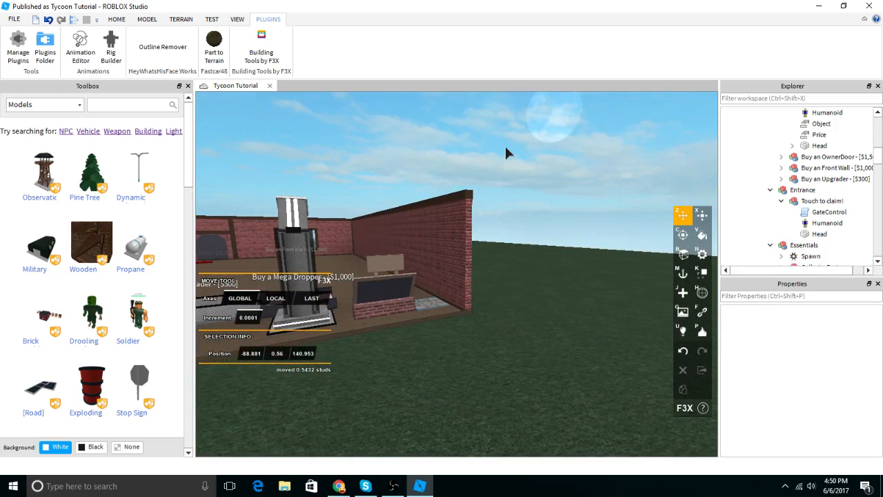
Step: Give the duplicated SideWall1 model, the one beside the spawn pad, a new name
right_drag(504, 144, 493, 146)
key(d)
key(w)
right_drag(526, 225, 585, 241)
key(s)
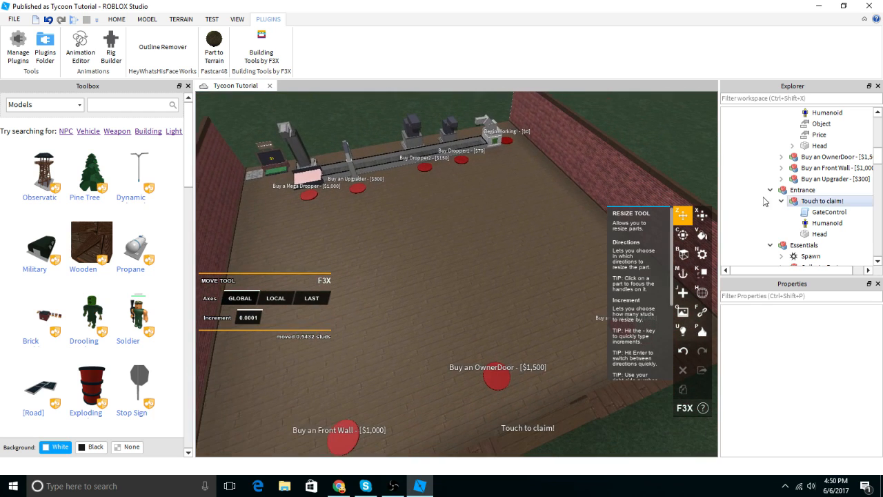
scroll(821, 200, up, 8)
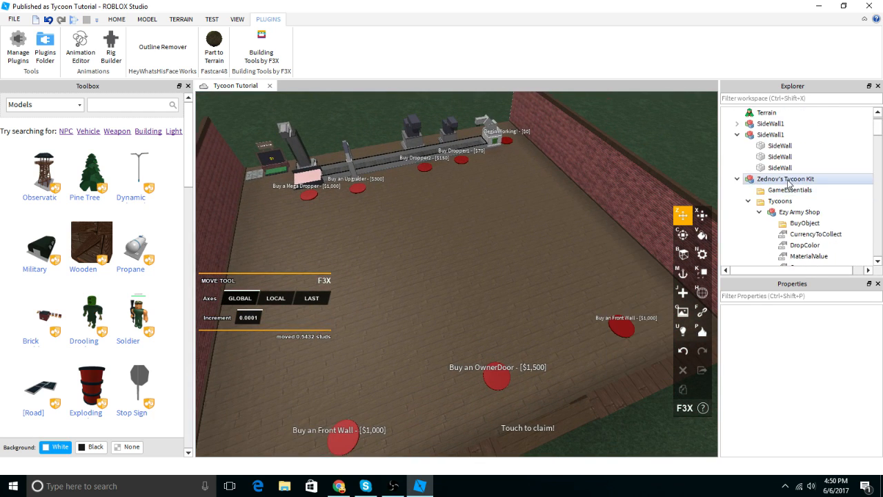
click(769, 157)
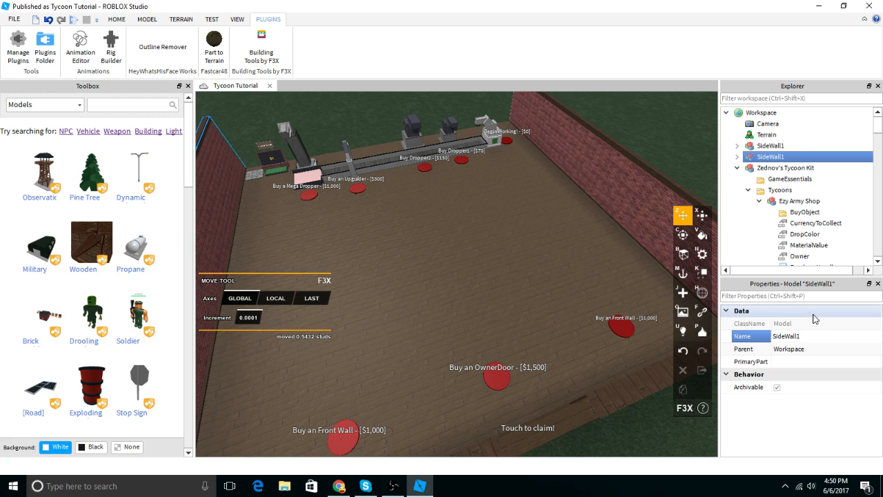
key(Return)
right_drag(568, 176, 572, 180)
click(569, 175)
Step: Duplicate the expanded "Buy an Front Wall - [$1,000]" button model and place the copy on the floor beside the side wall
key(s)
key(w)
scroll(786, 172, down, 4)
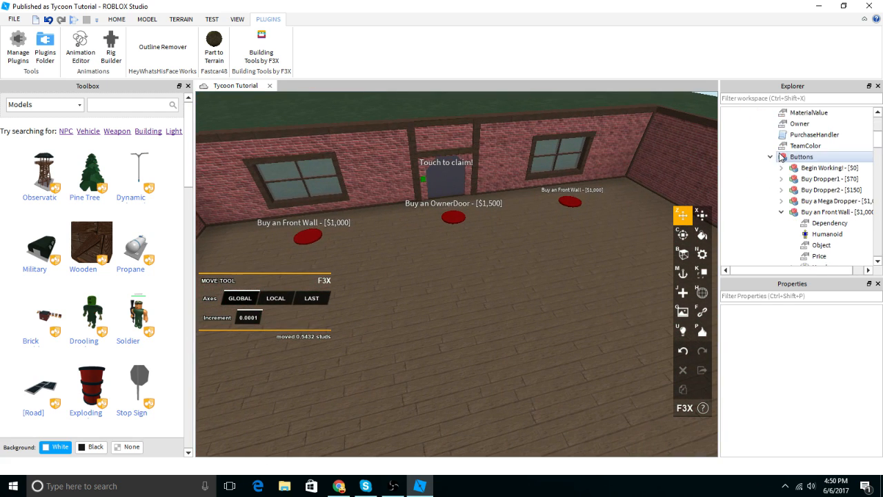
click(825, 215)
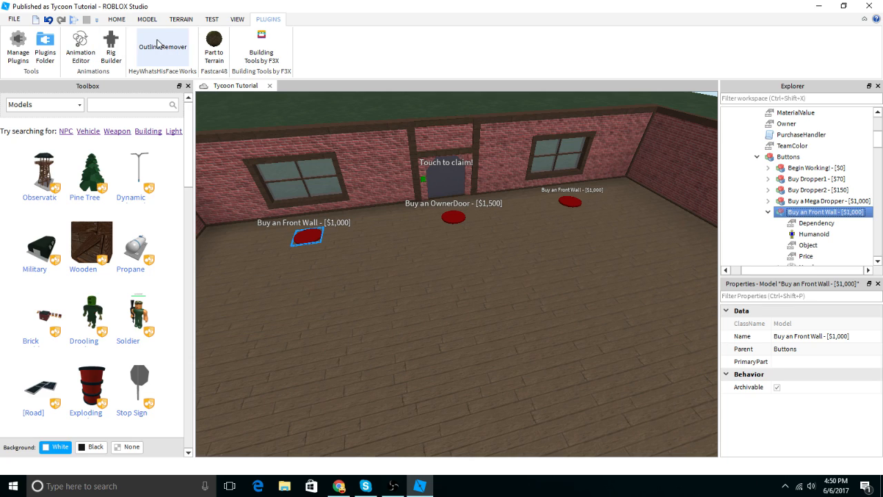
click(146, 19)
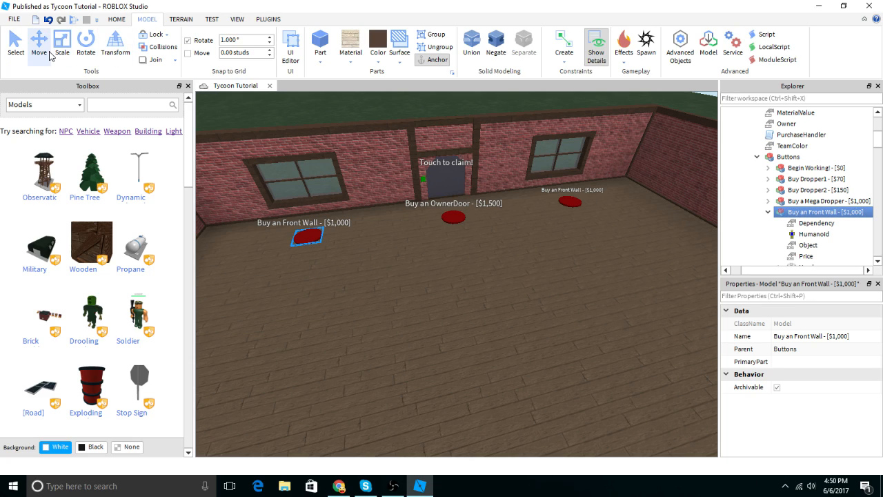
key(ctrl+d)
drag(295, 277, 295, 288)
right_drag(295, 288, 297, 288)
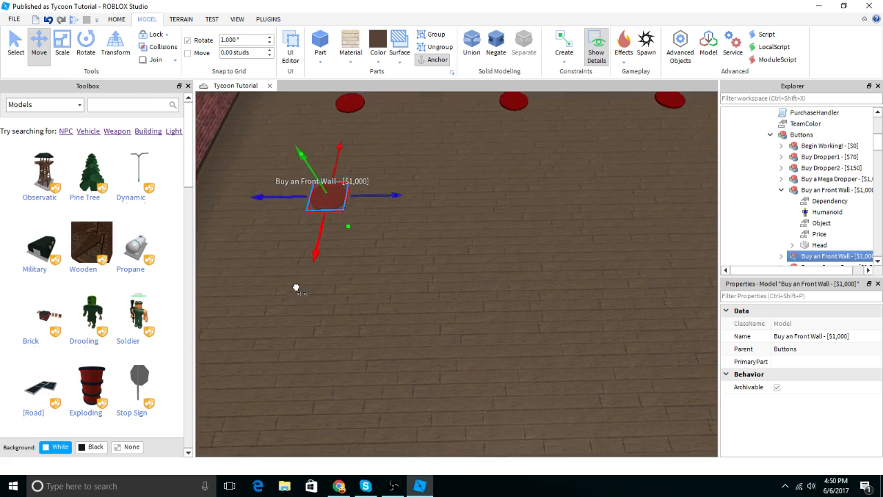
drag(383, 218, 422, 223)
right_drag(422, 223, 641, 222)
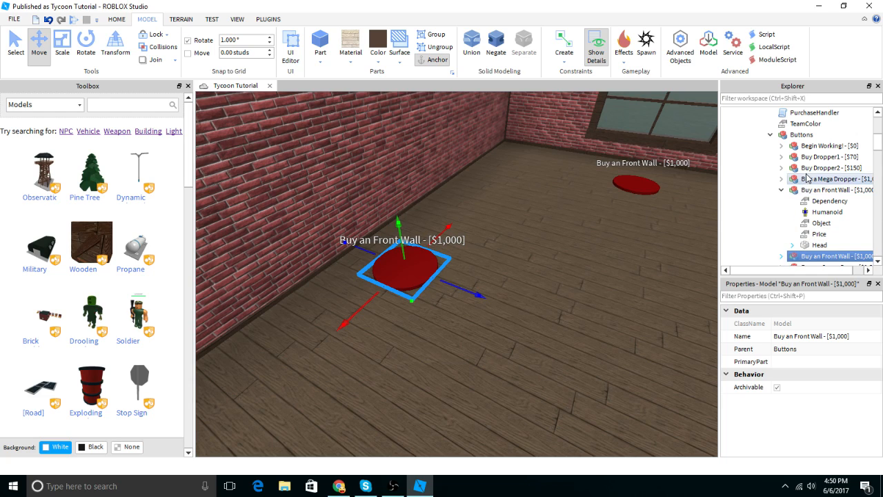
Step: Rename the duplicated front wall button beside the side wall as "Buy a Side Wall - [$1,000]"
click(818, 228)
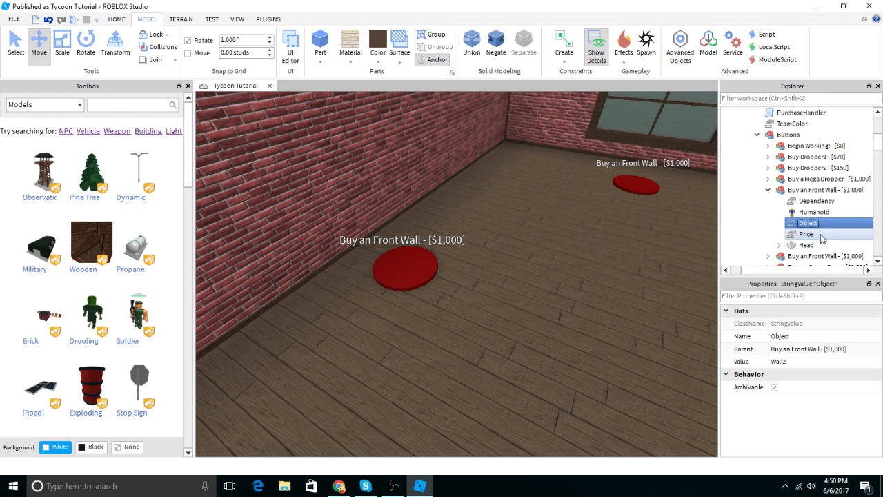
click(818, 255)
scroll(828, 238, down, 1)
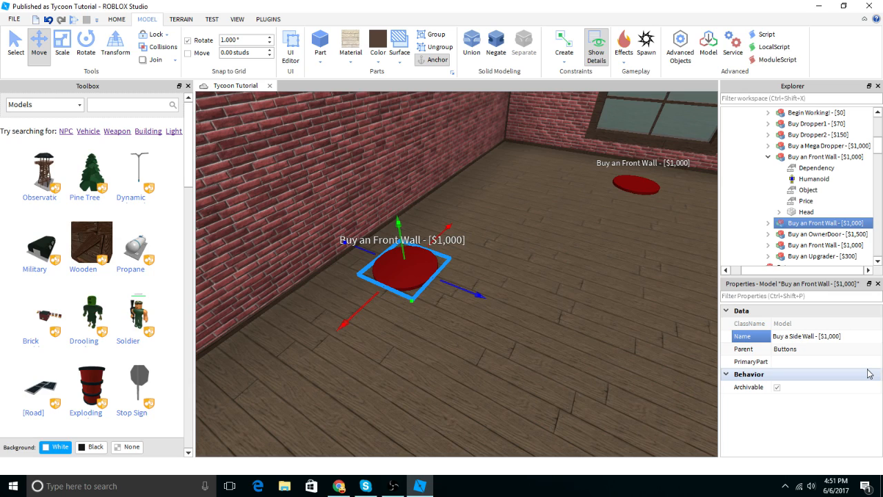
key(Return)
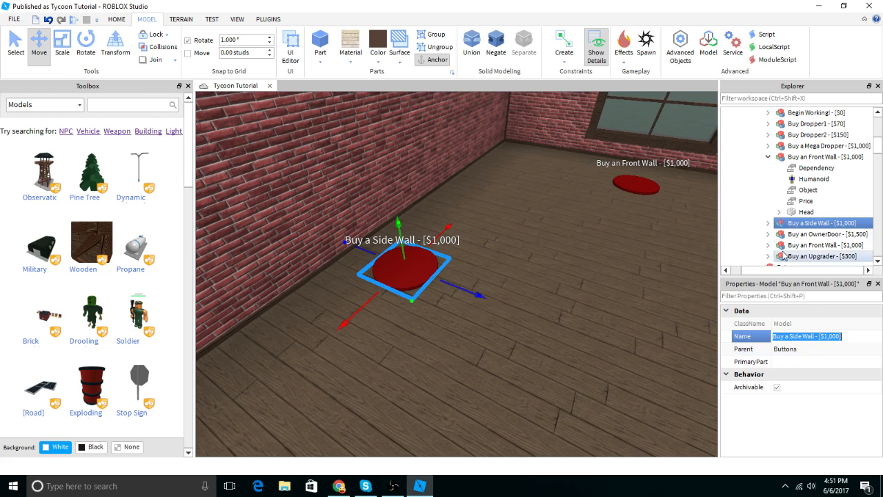
Step: Set the Dependency value of the "Buy a Side Wall - [$1,000]" button to Wall2
click(768, 223)
scroll(813, 215, down, 1)
click(817, 203)
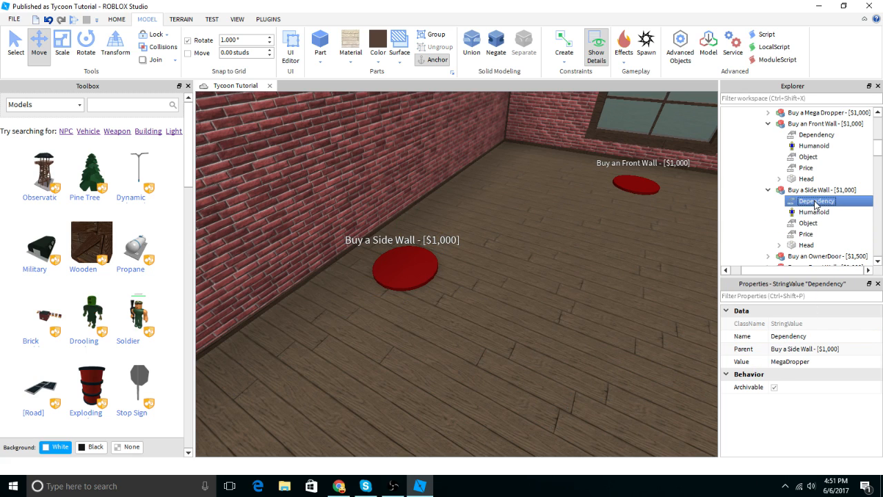
right_drag(666, 308, 662, 292)
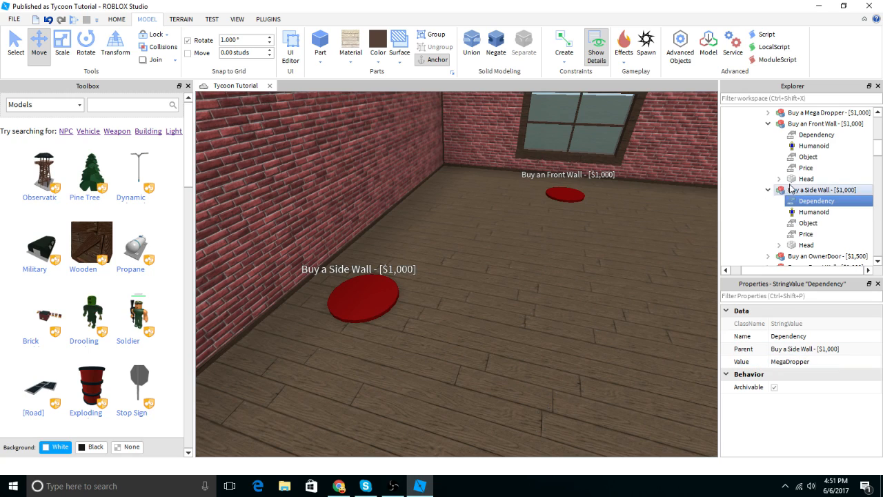
click(809, 158)
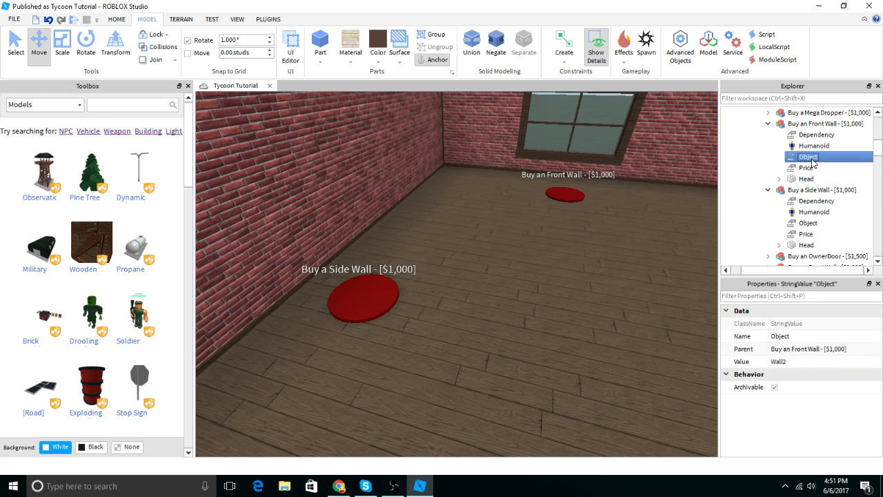
click(816, 201)
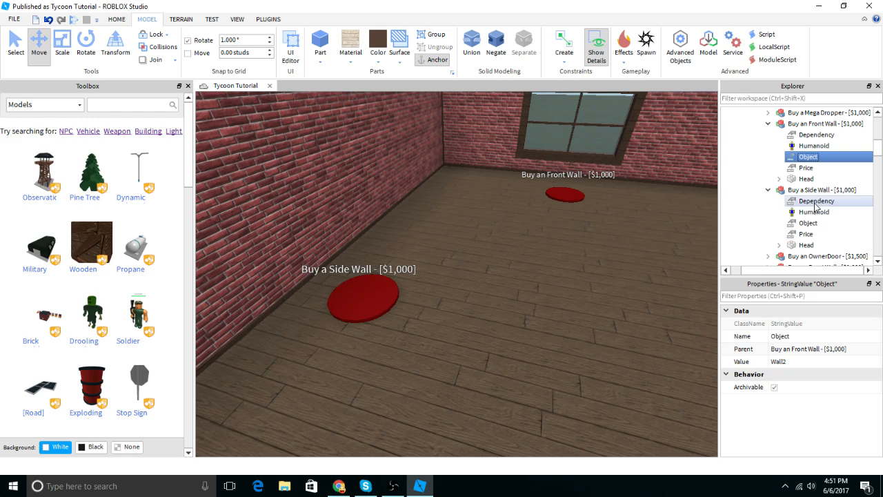
click(799, 363)
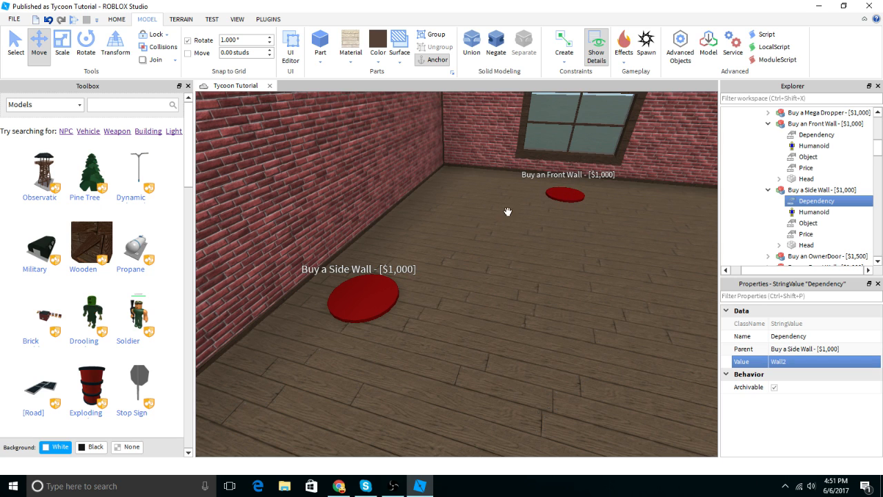
Step: Examine the room's walls and the positions of the purchase buttons along them
right_drag(394, 278, 387, 253)
click(457, 166)
key(s)
right_drag(466, 231, 477, 249)
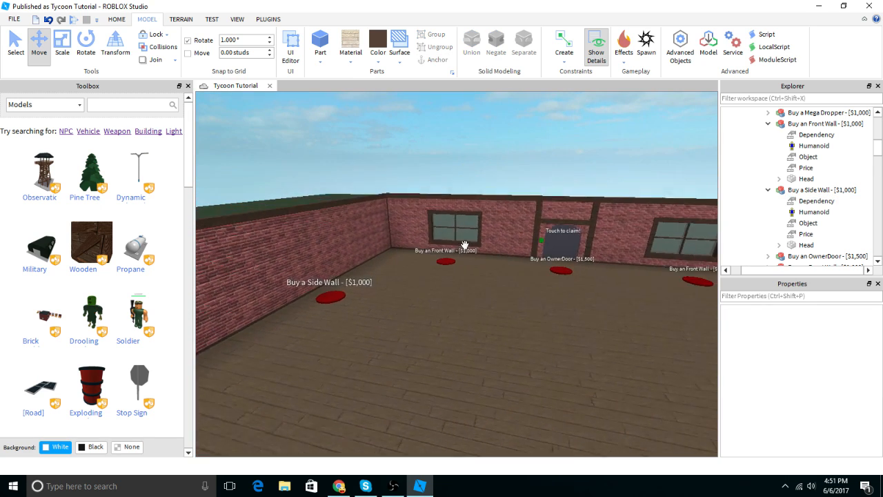
key(d)
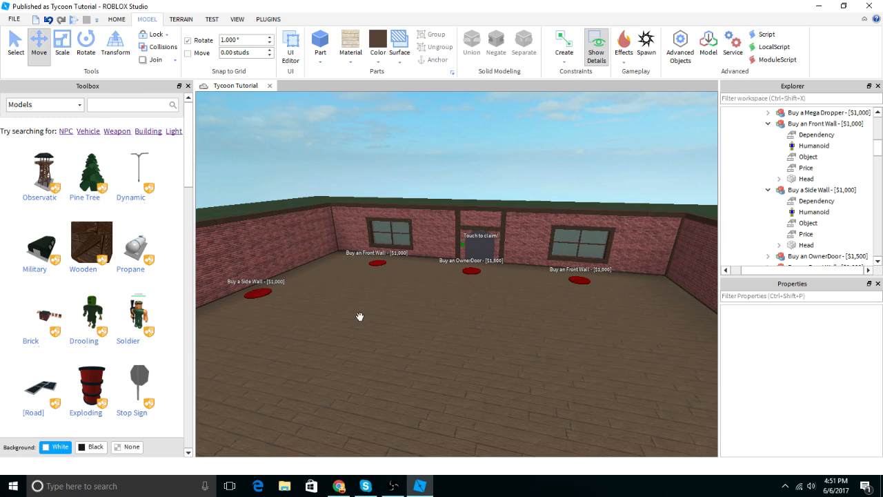
key(w)
key(a)
right_drag(410, 247, 342, 210)
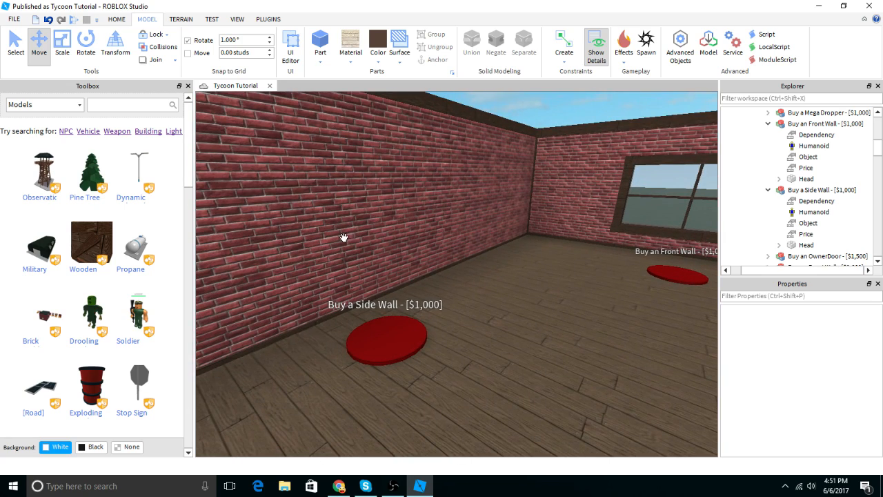
right_drag(638, 226, 660, 237)
key(s)
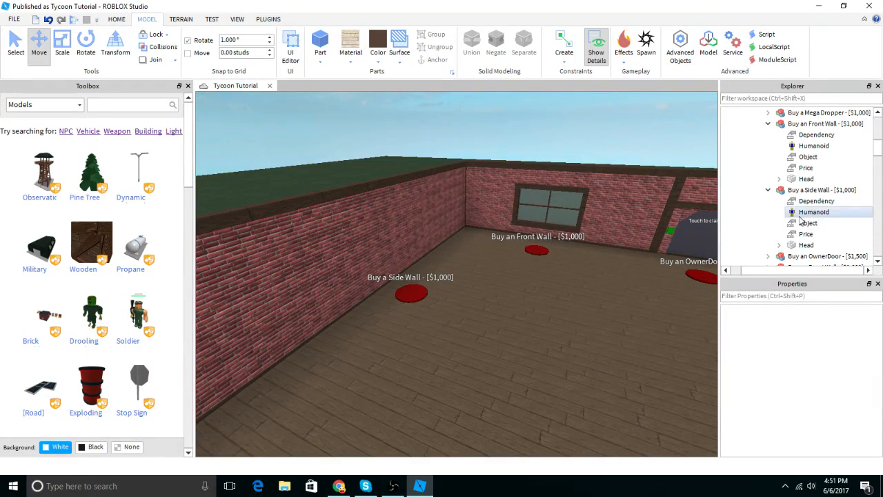
Step: Collapse the OwnerOnlyDoor model with its Extras group and the Wall2 model inside Purchases
click(805, 192)
scroll(805, 193, down, 10)
right_drag(483, 237, 483, 236)
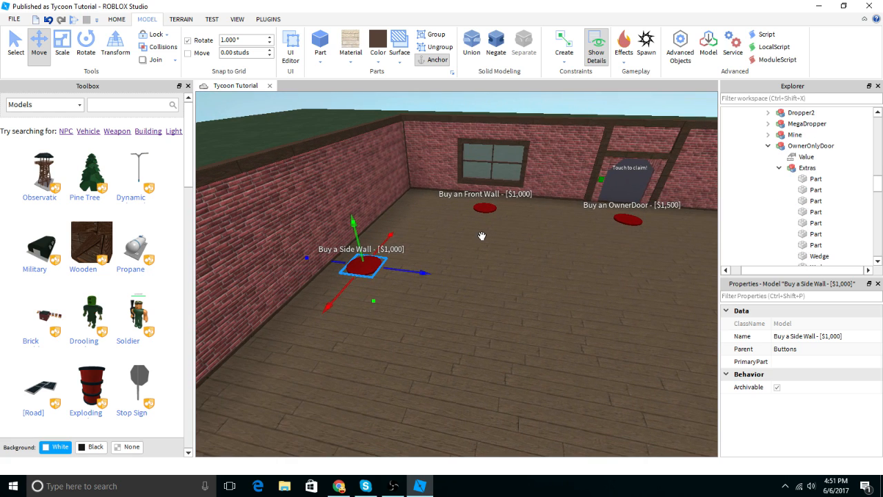
scroll(815, 197, down, 4)
mouse_move(878, 199)
mouse_down()
mouse_move(877, 236)
mouse_move(878, 191)
mouse_up()
scroll(808, 185, up, 1)
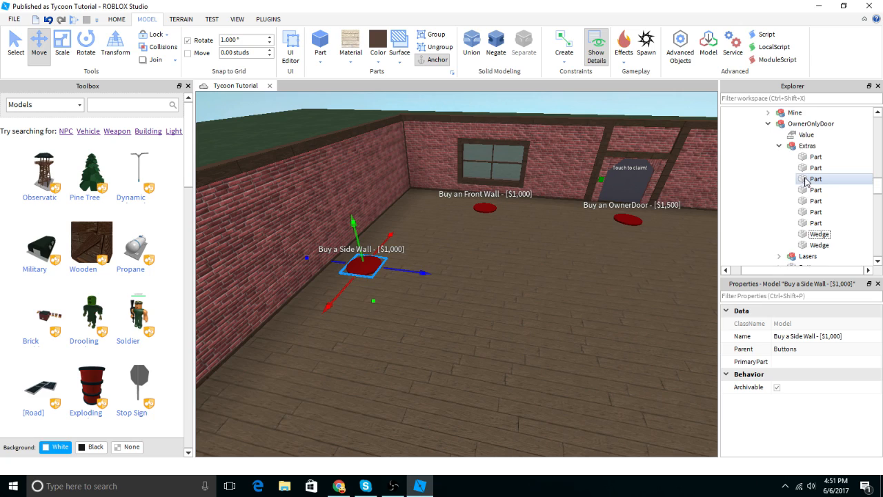
click(780, 146)
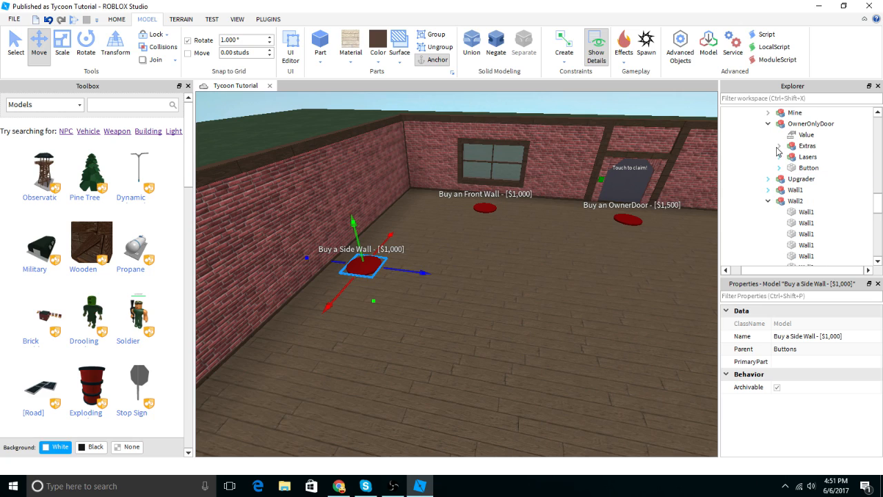
click(768, 123)
click(769, 157)
scroll(774, 159, up, 9)
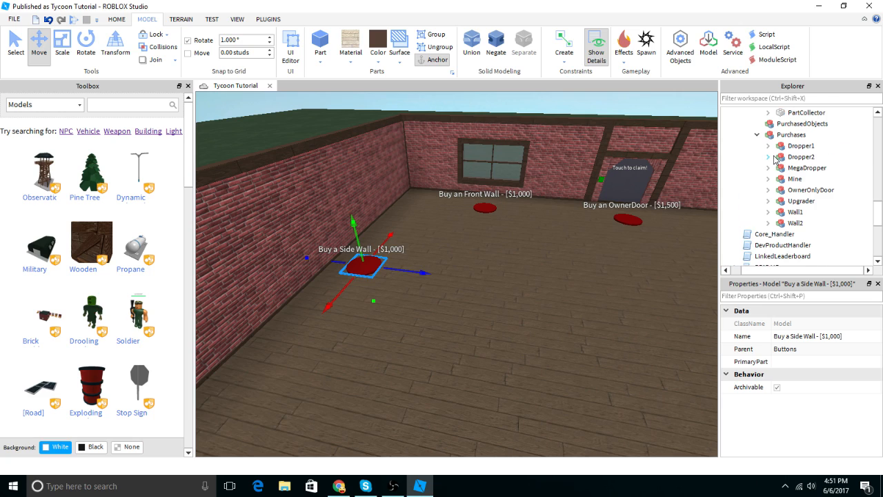
Step: Set the Object value of the "Buy a Side Wall - [$1,000]" button to SideWall1
scroll(775, 159, up, 2)
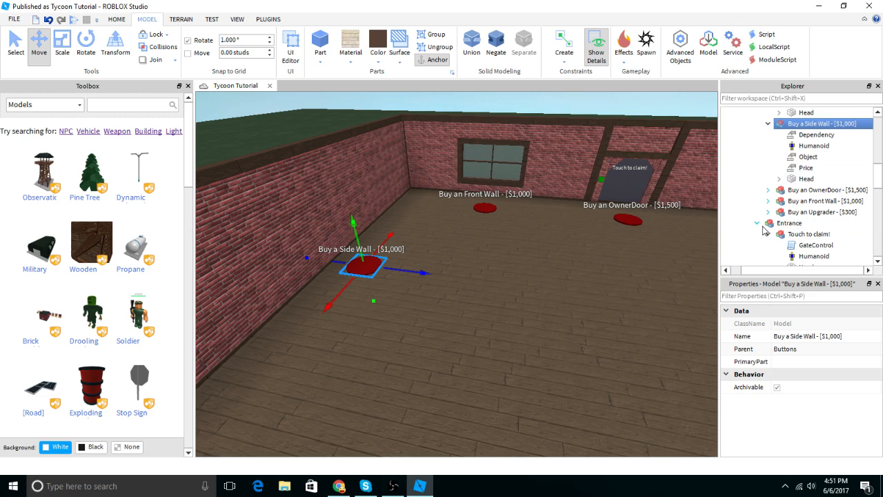
scroll(766, 224, up, 1)
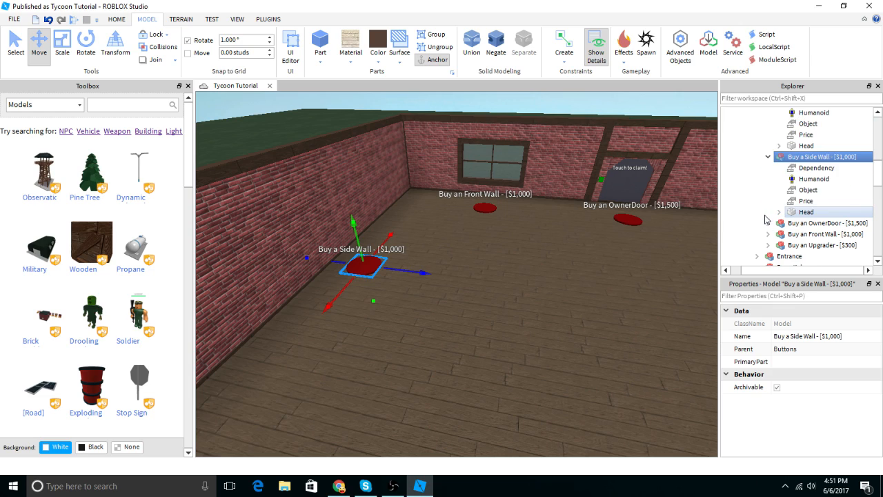
click(809, 190)
click(783, 362)
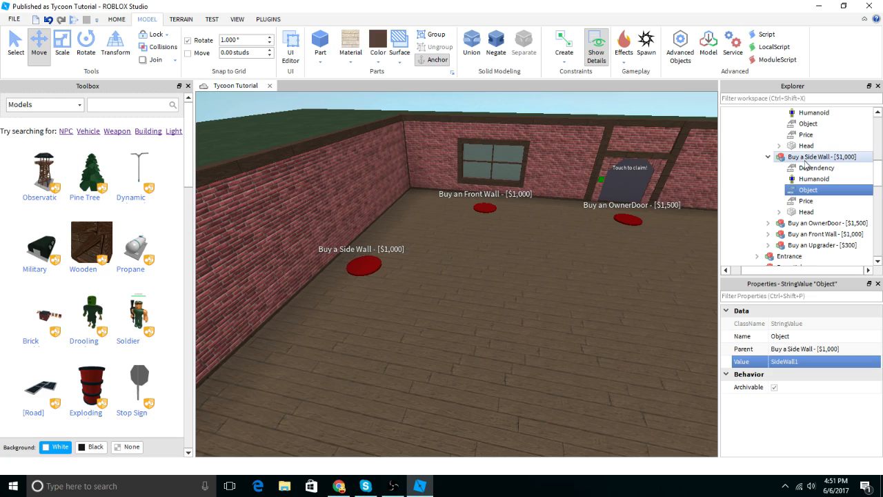
Step: Duplicate the "Buy a Side Wall - [$1,000]" button and place the copy on the floor beside the opposite side wall
click(332, 197)
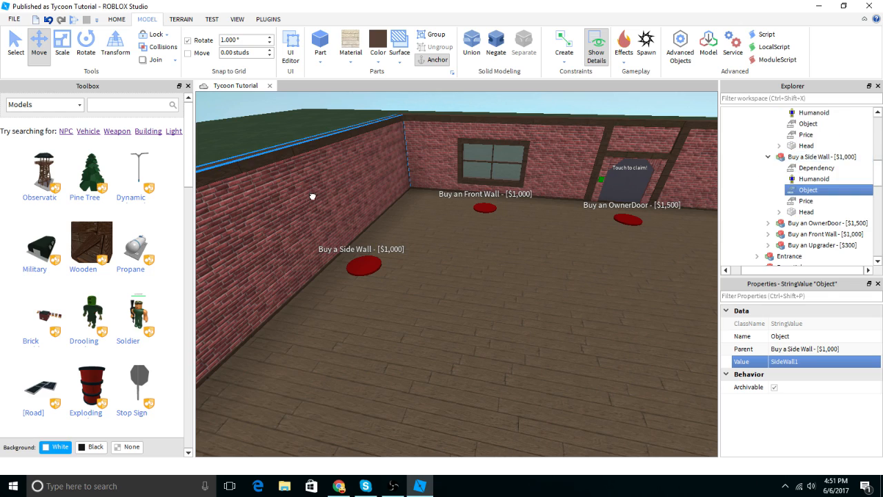
click(369, 263)
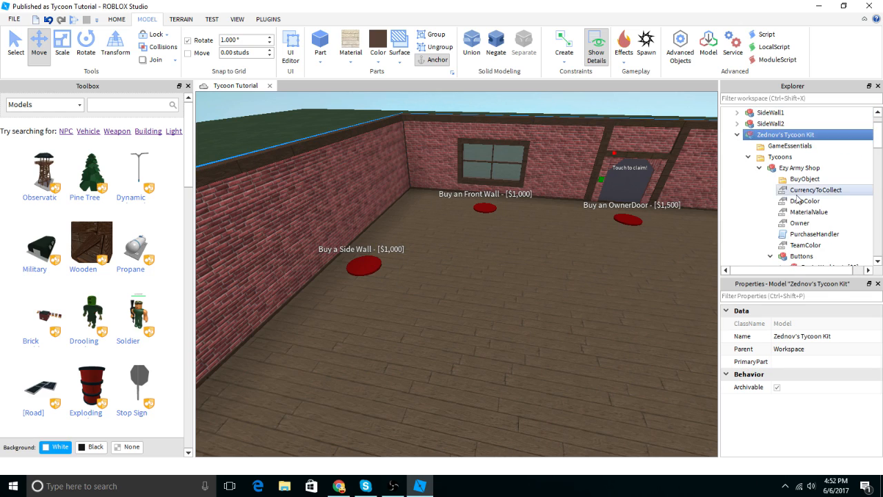
scroll(821, 176, down, 5)
click(816, 182)
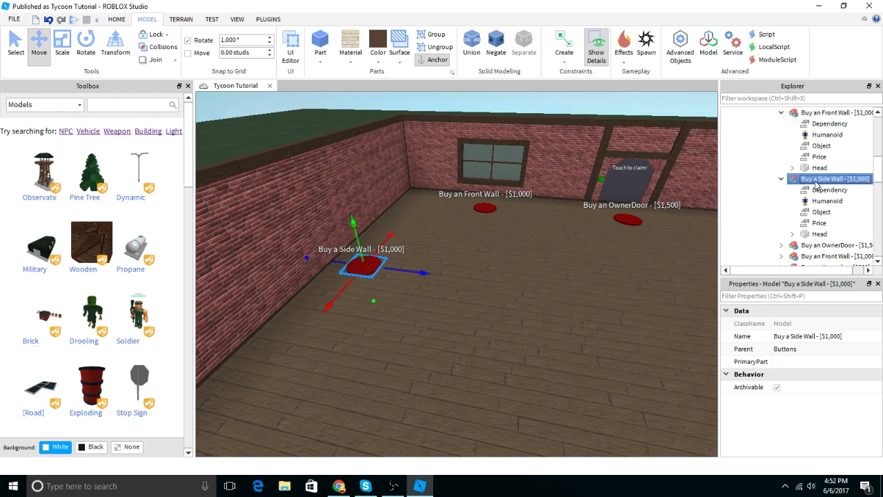
key(ctrl+d)
drag(423, 272, 599, 282)
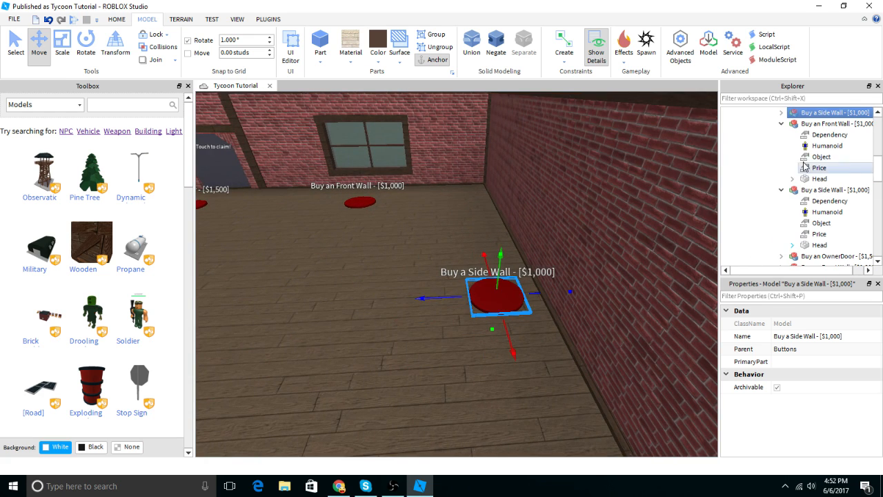
Step: Set the copied side wall button's Object value to SideWall2 and its Dependency value to Wall1
click(782, 114)
click(816, 145)
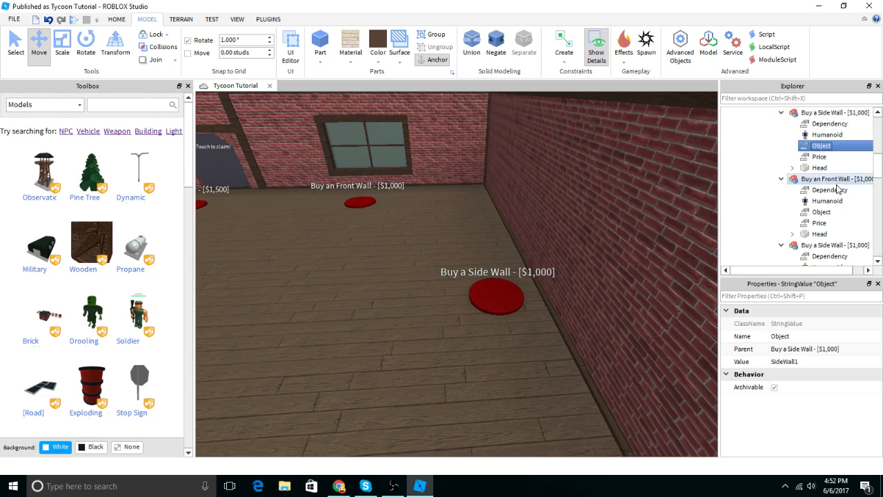
click(803, 364)
click(802, 364)
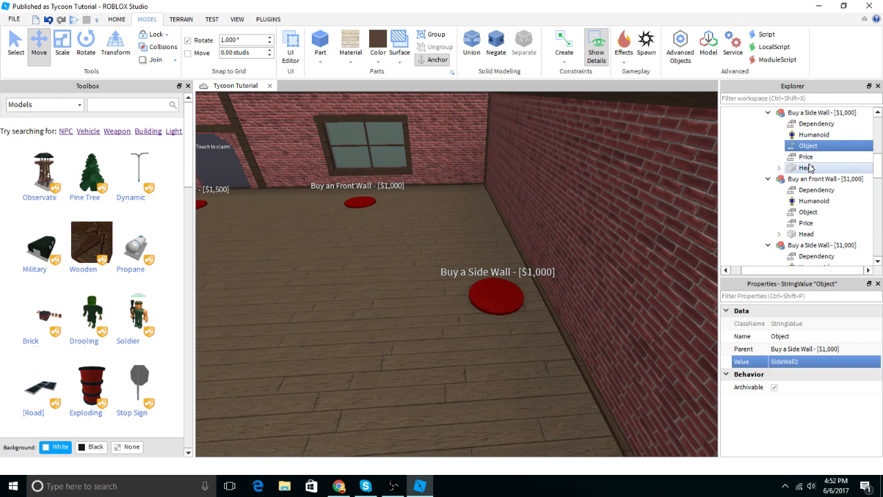
click(814, 124)
double_click(790, 362)
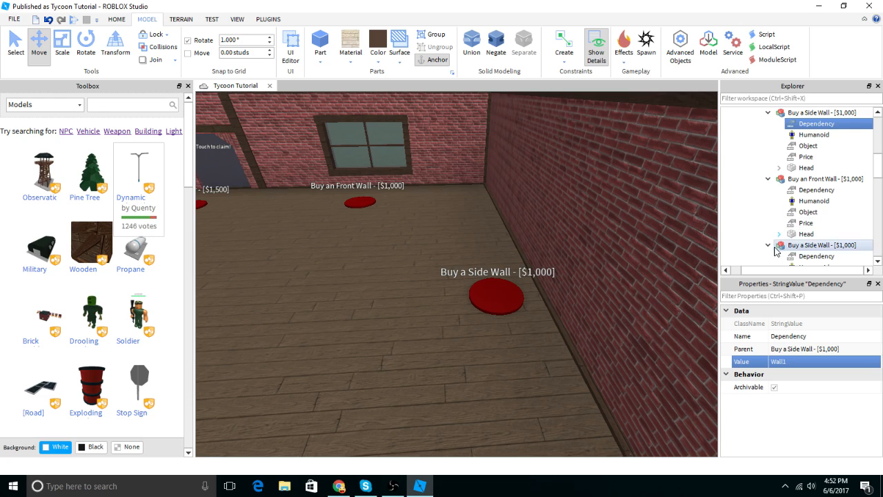
Step: Check the Object value of the front wall button nearest the copied side wall button, and collapse the other expanded wall buttons
click(791, 182)
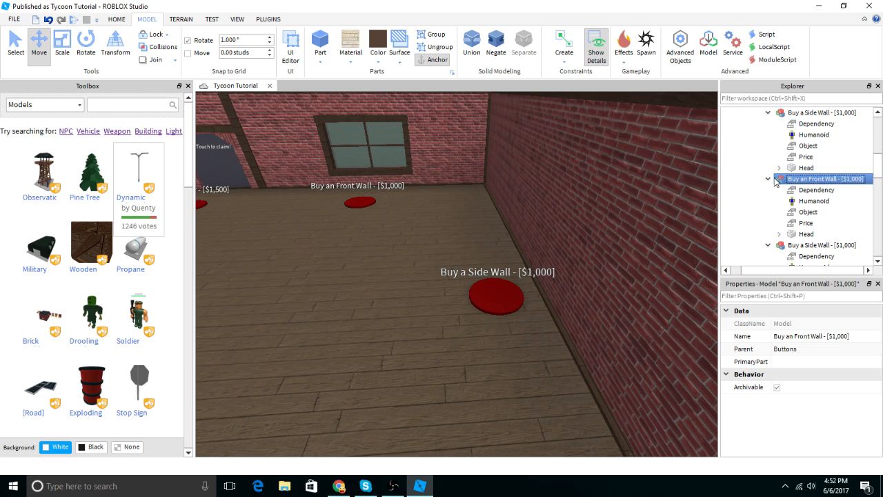
click(768, 179)
scroll(779, 254, down, 1)
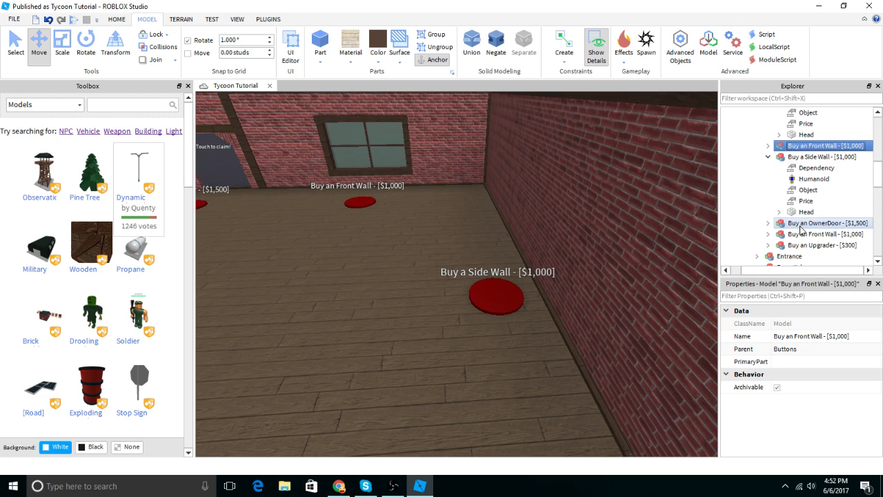
click(795, 231)
right_drag(663, 242, 608, 259)
scroll(789, 237, down, 1)
scroll(791, 239, down, 1)
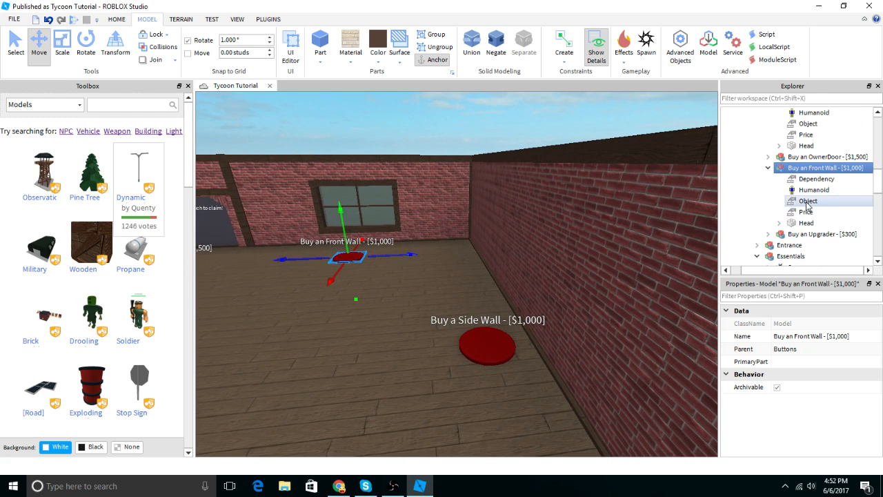
click(817, 204)
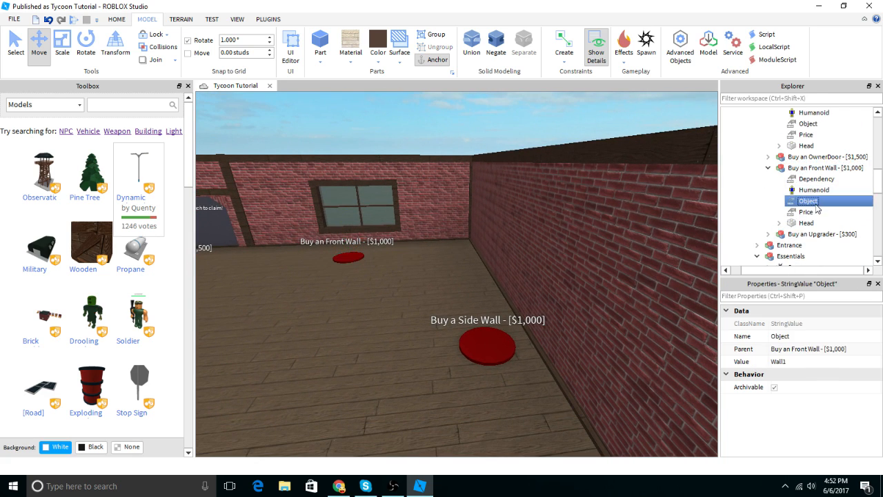
click(768, 168)
scroll(780, 176, up, 3)
click(799, 190)
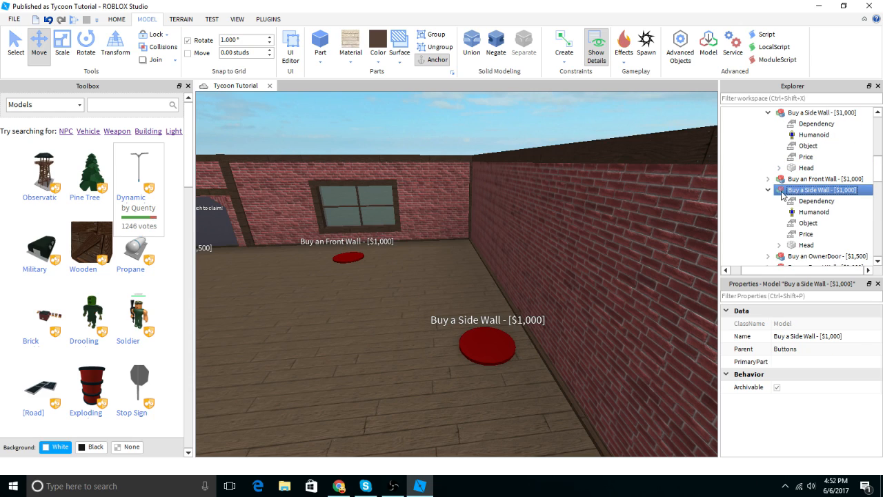
click(768, 190)
Step: Review the Dependency, Object and Price values of the copied side wall button
click(816, 124)
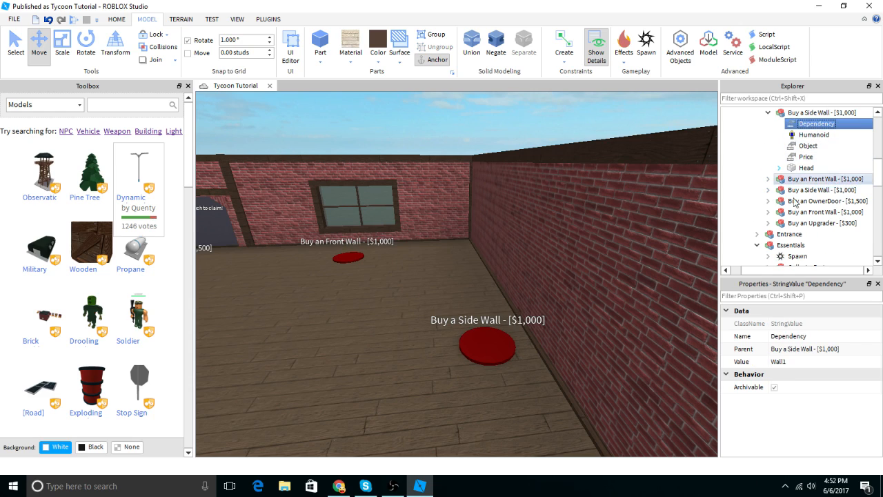
click(798, 114)
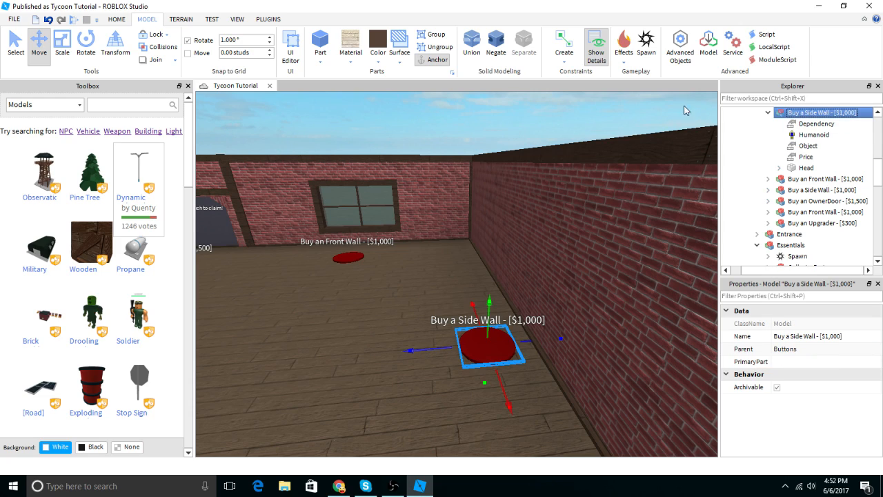
click(827, 147)
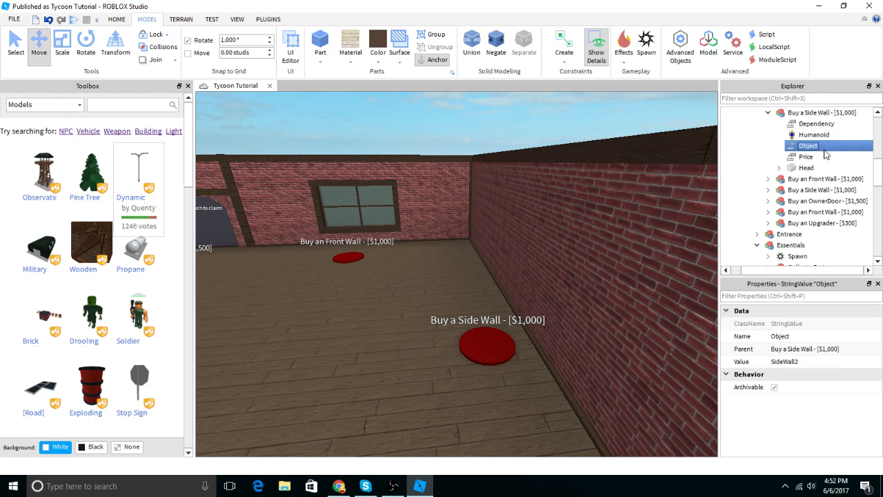
click(806, 157)
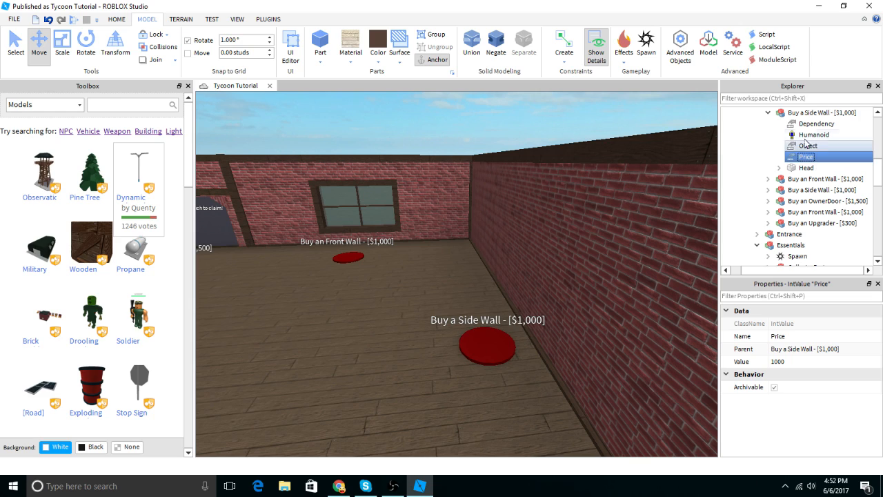
Step: Collapse the copied side wall button and inspect the layout of all wall and door purchase buttons across the tycoon floor
click(768, 112)
click(603, 110)
key(s)
right_drag(602, 107, 562, 112)
key(a)
key(s)
key(w)
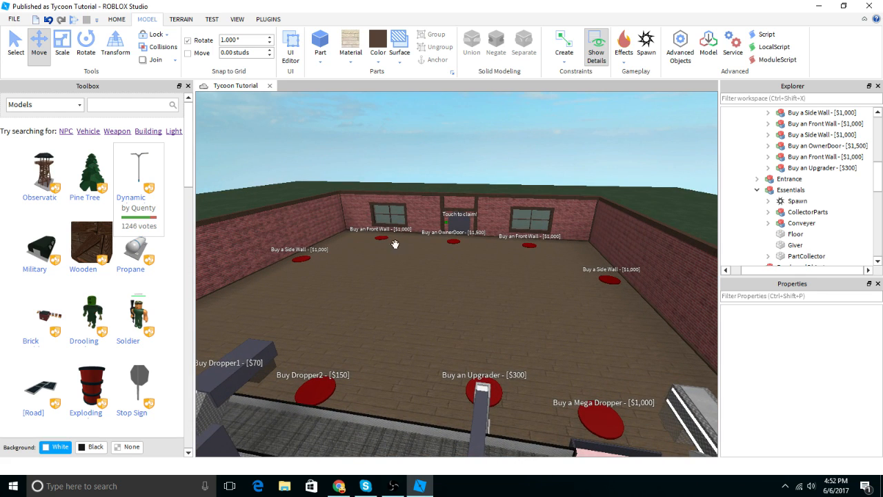
key(s)
right_drag(485, 237, 431, 269)
right_drag(545, 266, 416, 171)
key(w)
right_drag(353, 164, 286, 291)
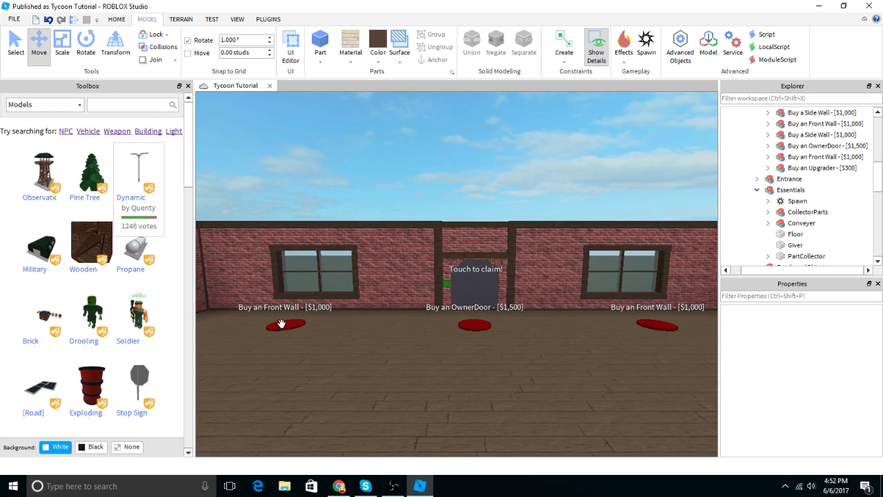
Step: Inspect the front wall and owner door buttons and examine a "Buy a Side Wall - [$1,000]" button up close
right_drag(282, 324, 407, 326)
right_drag(597, 330, 354, 302)
key(w)
key(w)
right_drag(427, 302, 426, 303)
key(w)
key(s)
key(w)
key(s)
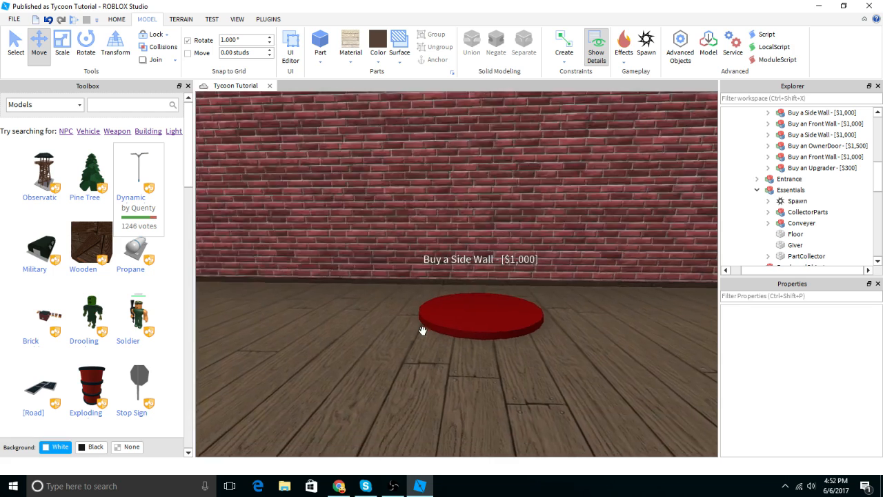
Step: Stop the newly started play test, collapse the Buttons group, and move the SideWall1 and SideWall2 models into Purchases
click(76, 20)
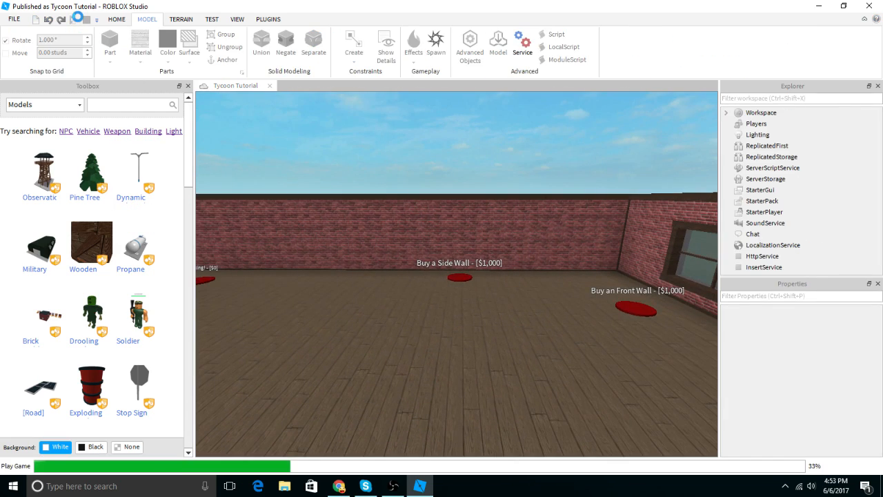
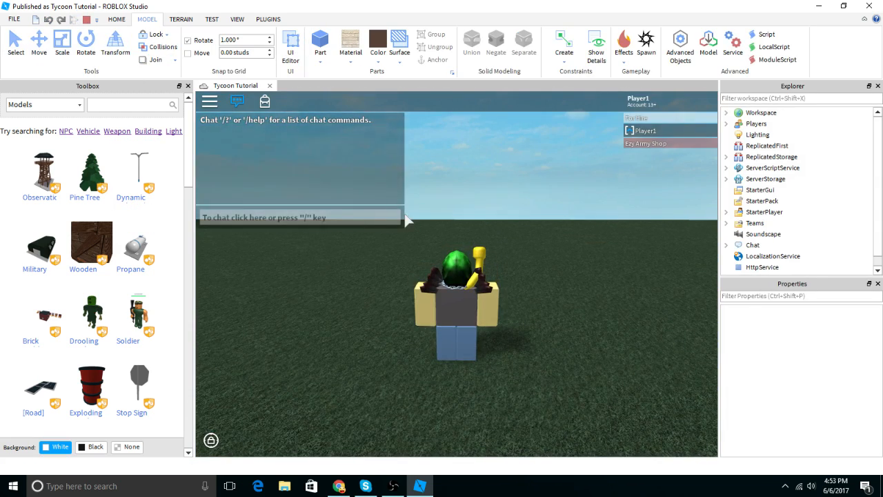
click(86, 19)
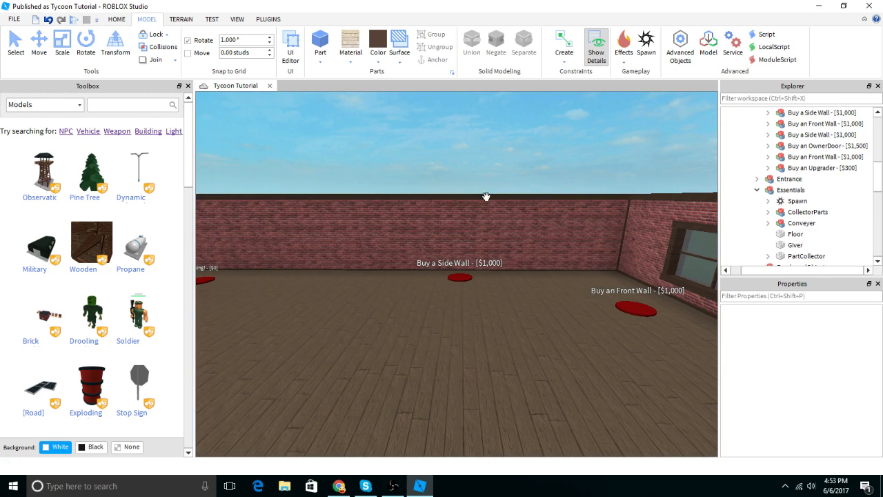
scroll(749, 175, up, 5)
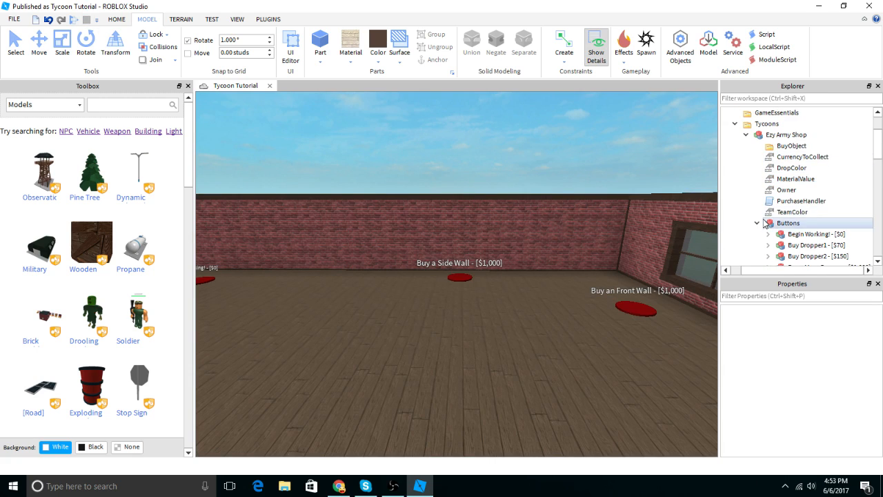
click(758, 223)
scroll(788, 240, down, 2)
click(770, 180)
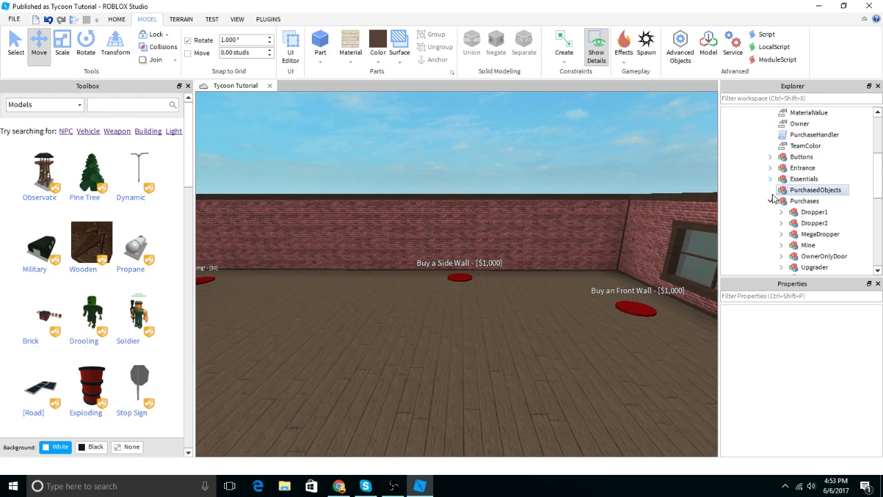
scroll(771, 193, up, 4)
drag(792, 158, 817, 174)
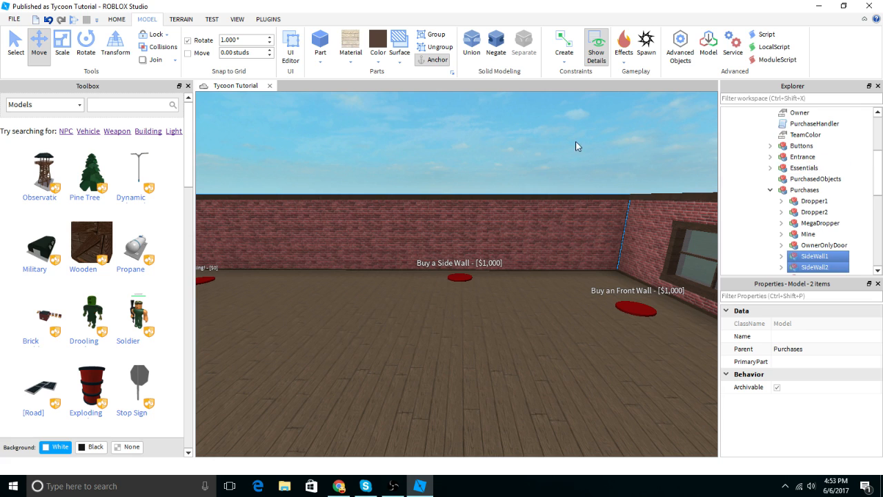
Step: Start a play test and run the character to the "Touch to claim!" door to claim the tycoon
click(577, 146)
click(77, 21)
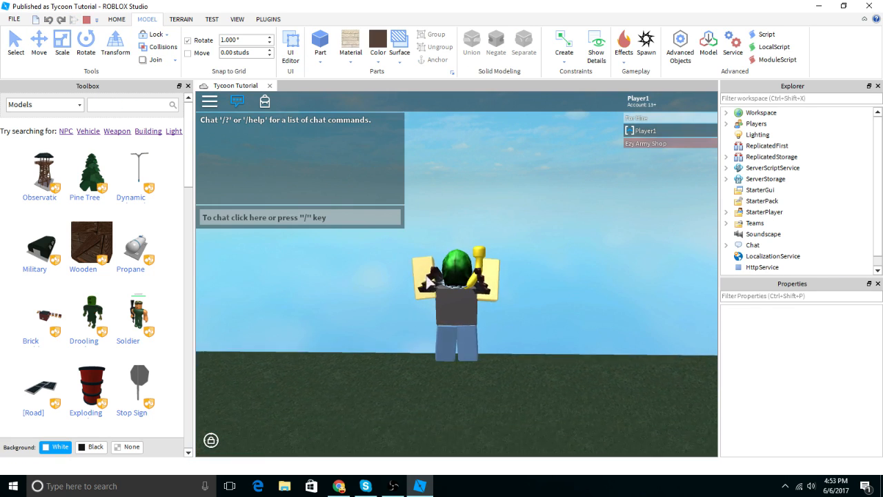
right_drag(427, 276, 428, 278)
key(w)
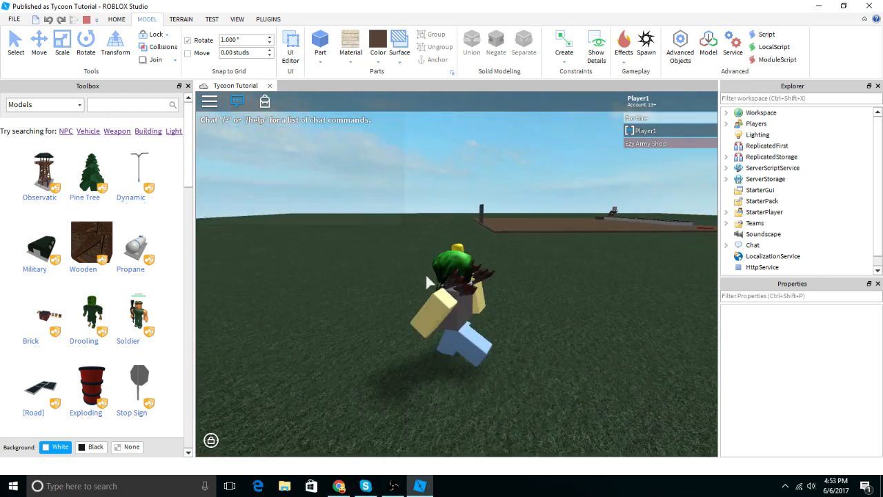
scroll(428, 278, up, 6)
key(w)
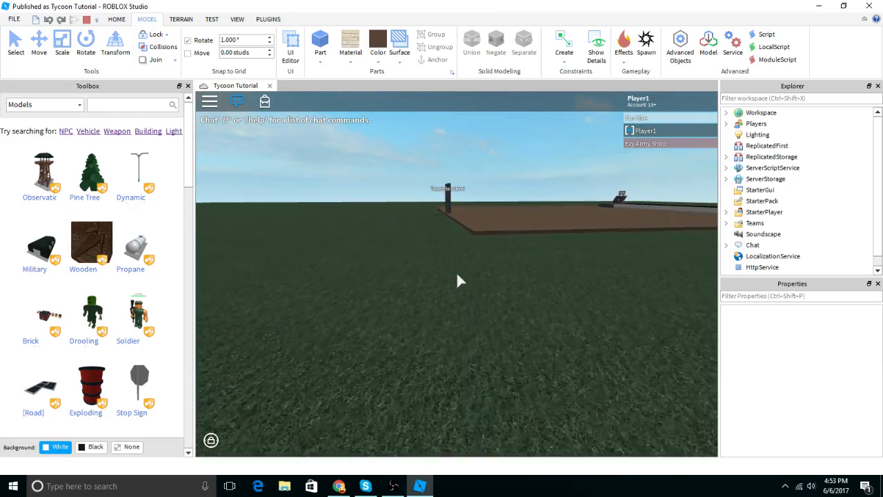
scroll(457, 279, down, 5)
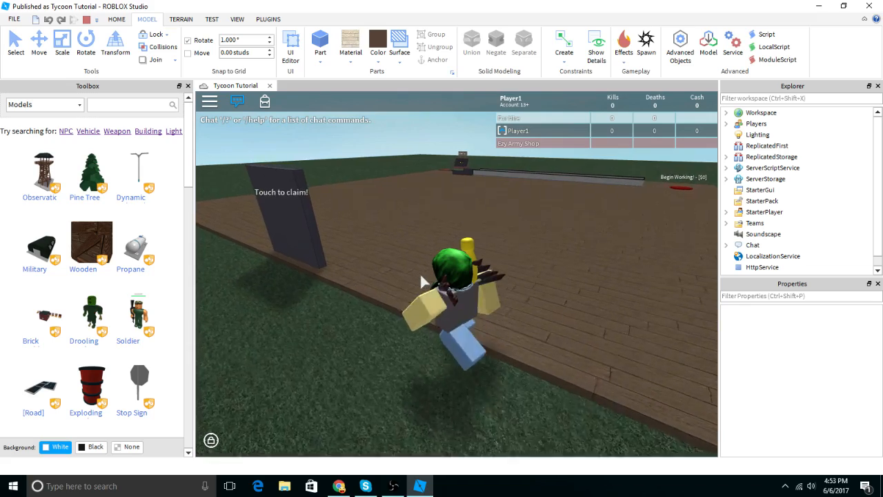
key(w)
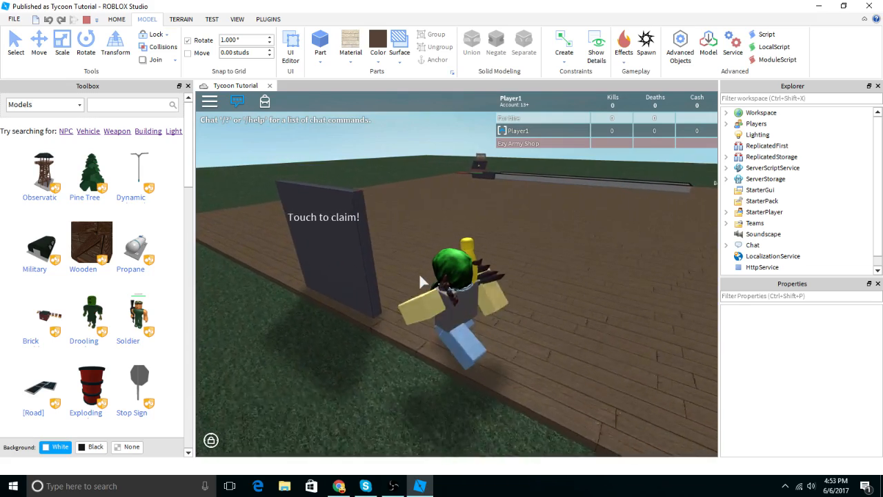
right_drag(422, 279, 424, 284)
key(w)
Step: Run the character onto the "Begin Working! - [$0]" button to buy the mine
scroll(426, 295, up, 1)
scroll(426, 295, down, 1)
key(w)
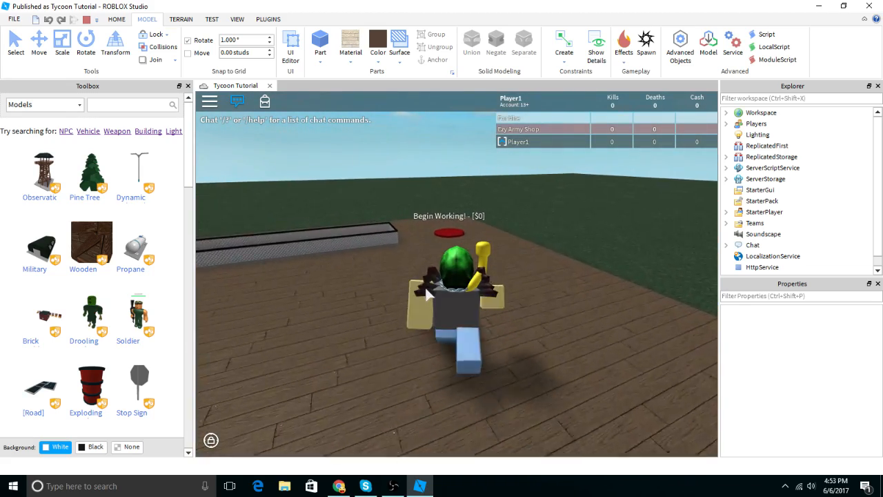
key(a)
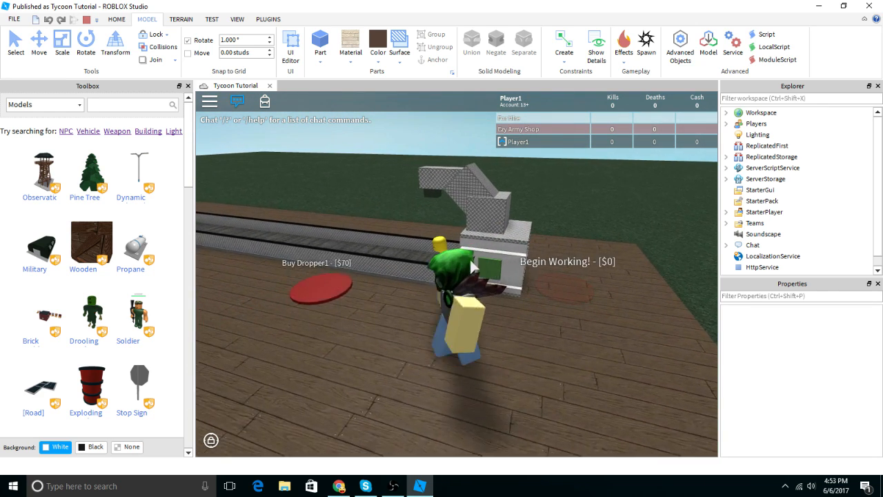
key(space)
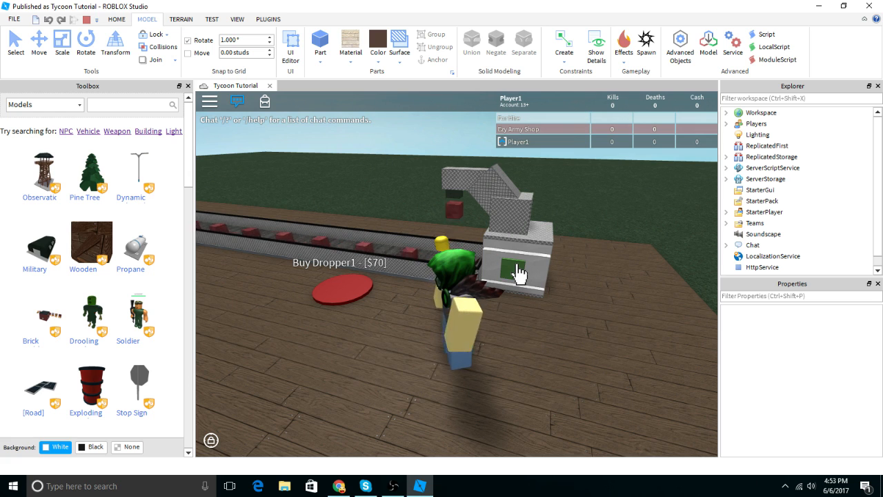
Step: Collect the earned cash, buy the remaining conveyor equipment, and run the character toward the front wall buttons
key(w)
right_drag(514, 266, 513, 266)
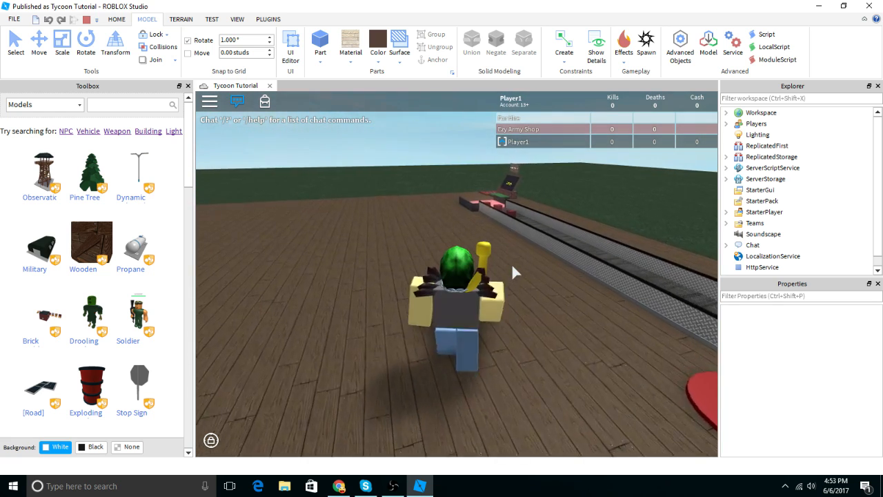
key(w)
key(d)
key(space)
right_drag(469, 202, 508, 208)
key(w)
key(s)
key(space)
key(d)
right_drag(339, 247, 339, 247)
key(w)
key(w)
right_drag(485, 222, 475, 214)
key(w)
key(w)
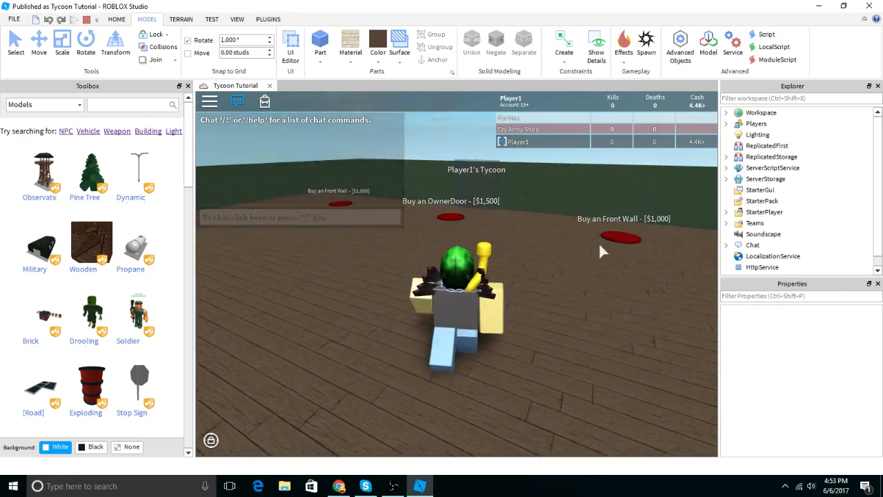
Step: Buy both front walls and the owner door by running the character over their purchase buttons
key(w)
key(d)
key(a)
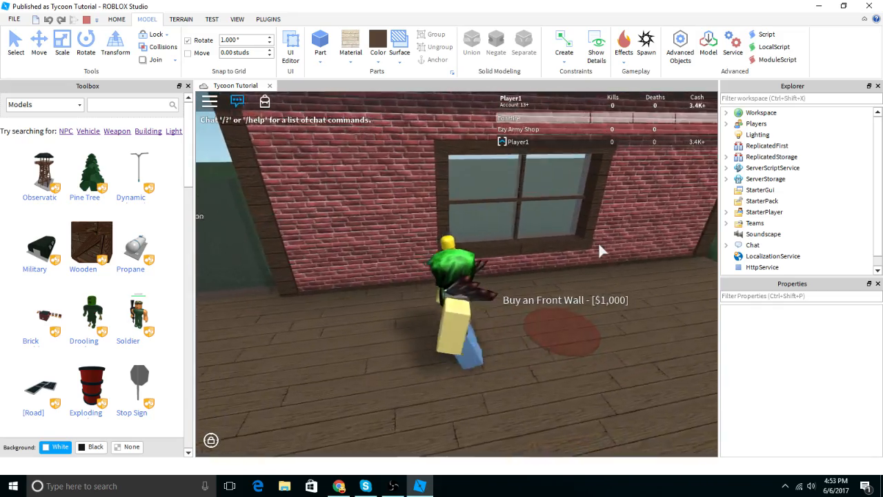
key(a)
key(s)
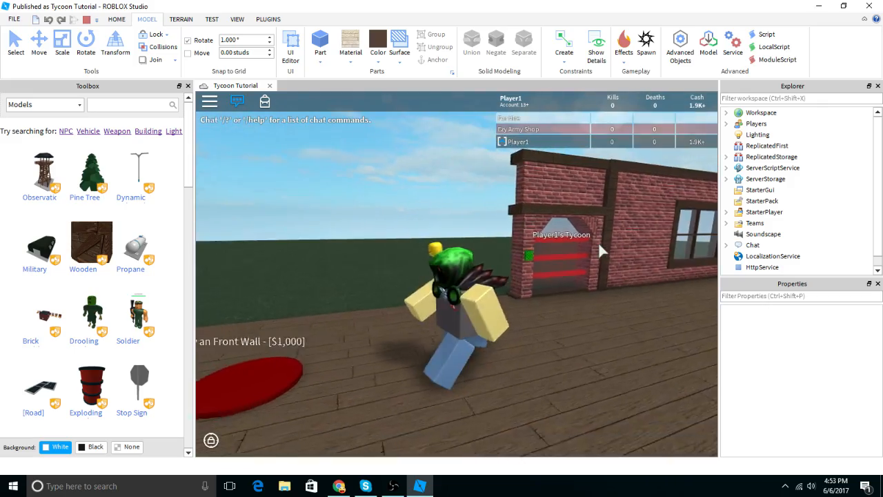
key(a)
Step: Run the character back along the conveyor to the cash collector and collect the earned cash
right_drag(601, 251, 599, 244)
key(w)
key(d)
right_drag(496, 208, 496, 208)
key(w)
right_drag(530, 250, 563, 267)
key(w)
right_drag(680, 270, 681, 269)
key(w)
right_drag(479, 206, 478, 207)
key(w)
key(w)
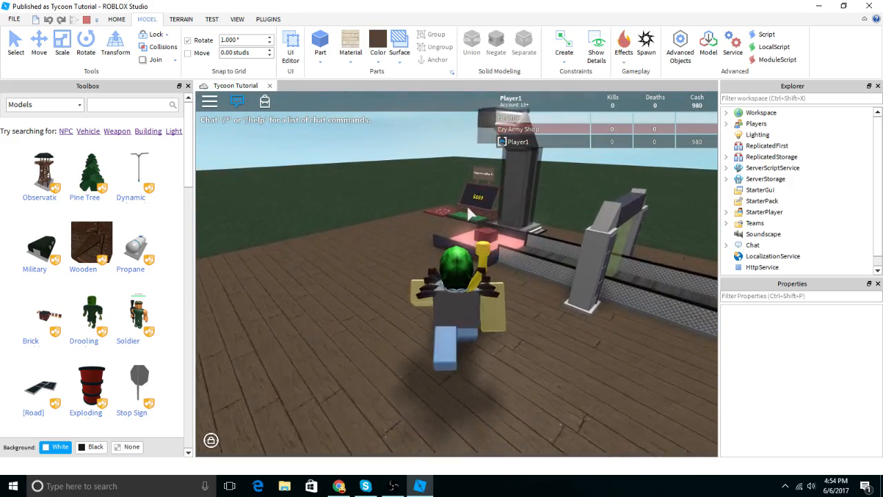
right_drag(504, 210, 533, 189)
key(a)
key(w)
key(w)
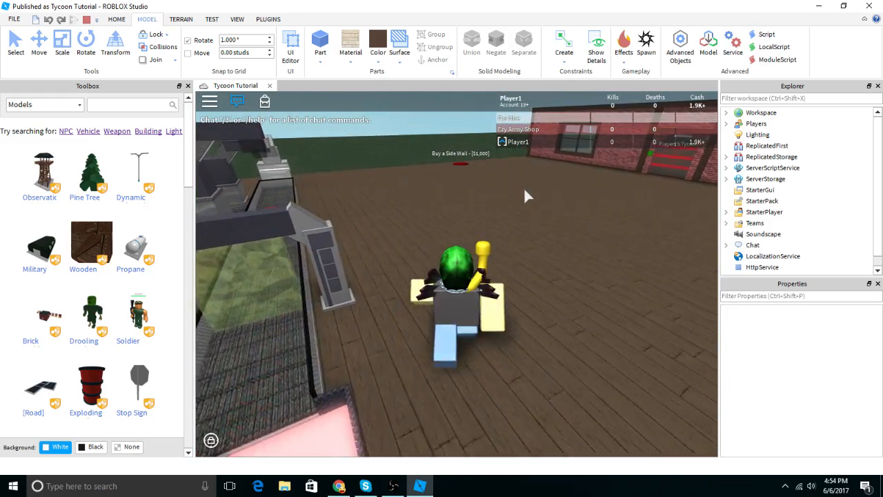
Step: Run the character across the floor to the side wall button on the mine's side and buy that side wall
right_drag(524, 196, 570, 195)
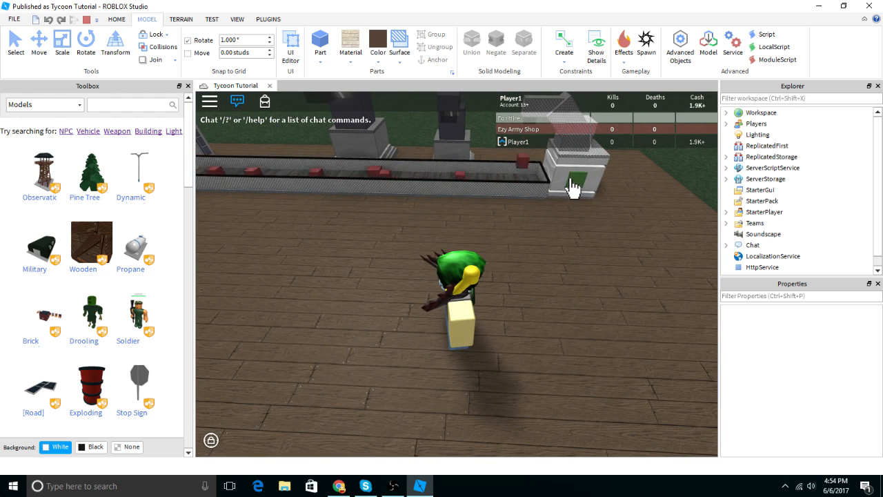
key(w)
right_drag(572, 182, 556, 182)
key(w)
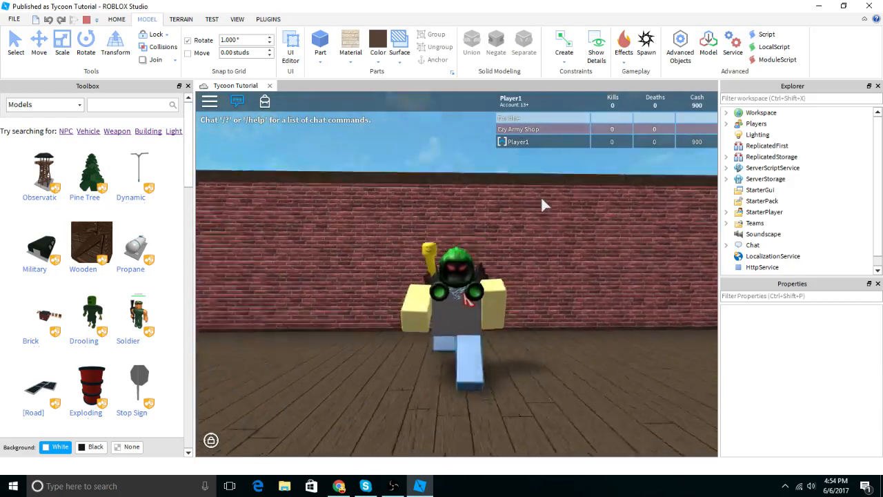
Step: Check the opposite side wall's button and run the character to the collector to gather more cash
key(w)
right_drag(542, 198, 542, 197)
key(w)
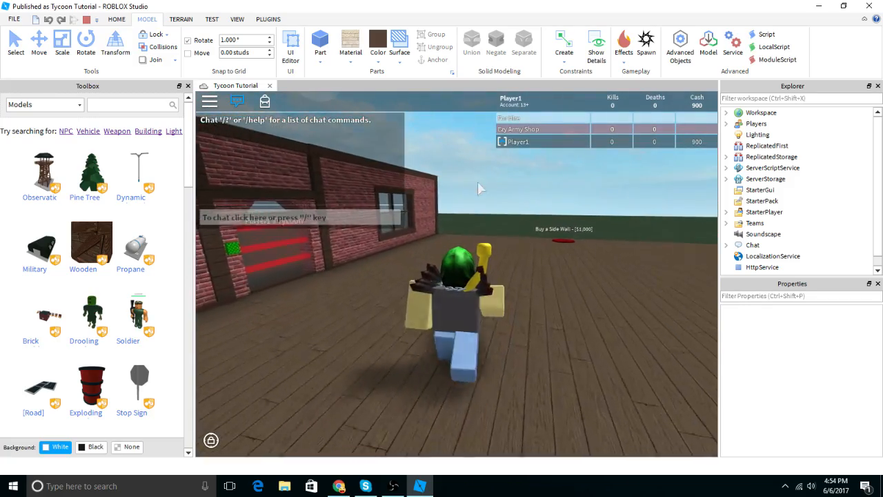
key(w)
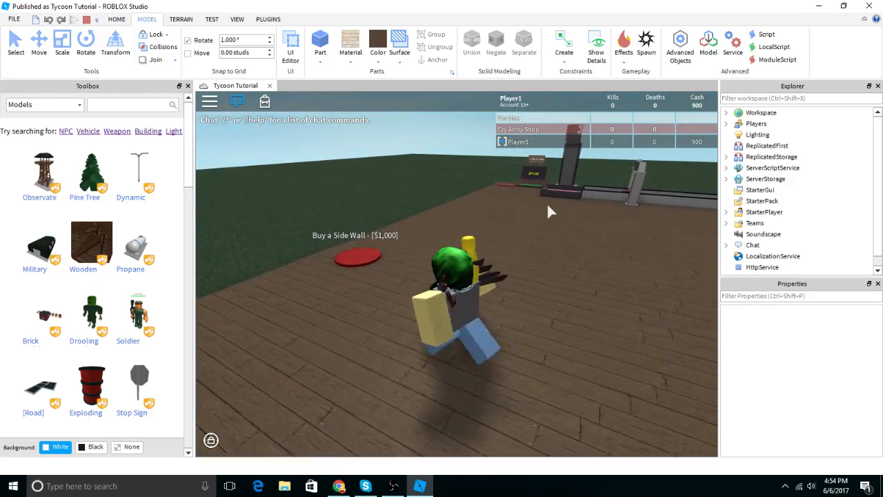
key(w)
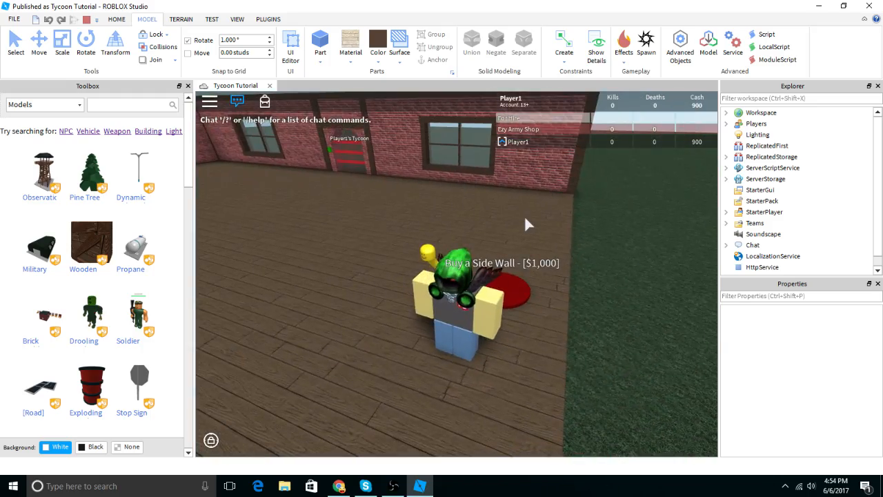
key(w)
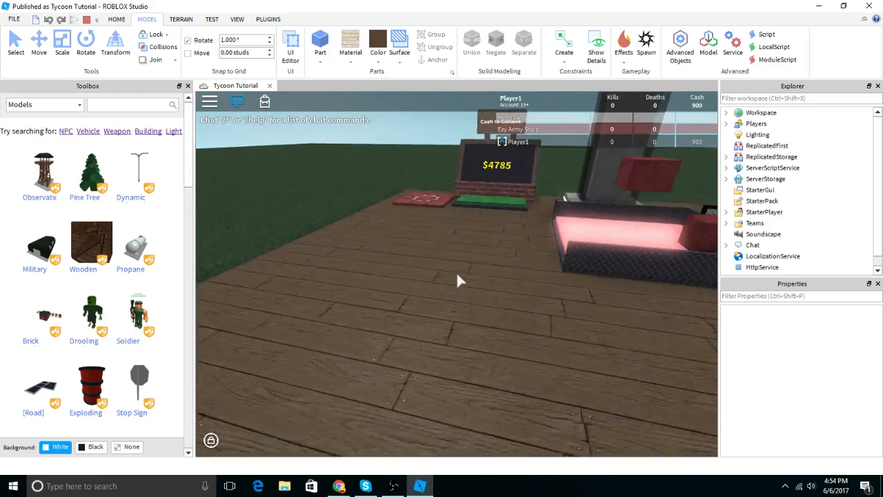
key(w)
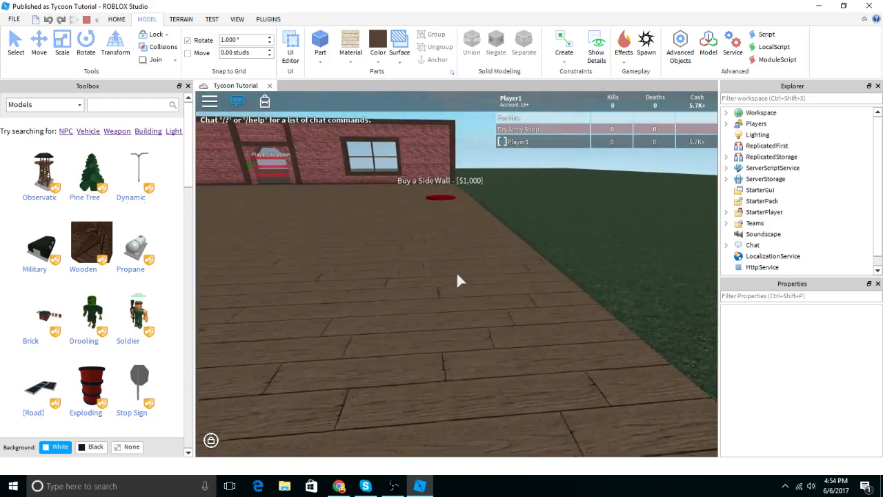
Step: Buy the second side wall by running the character over its "Buy a Side Wall - [$1,000]" button
key(w)
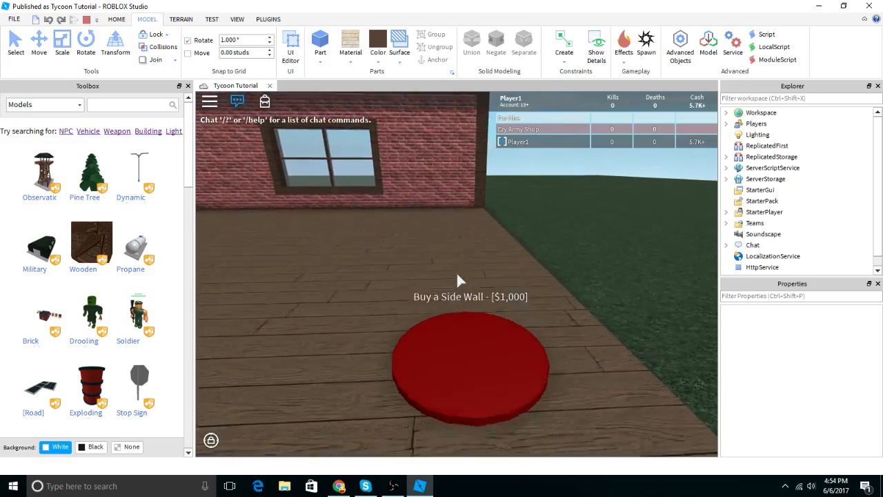
scroll(457, 273, down, 4)
key(w)
right_drag(457, 274, 457, 277)
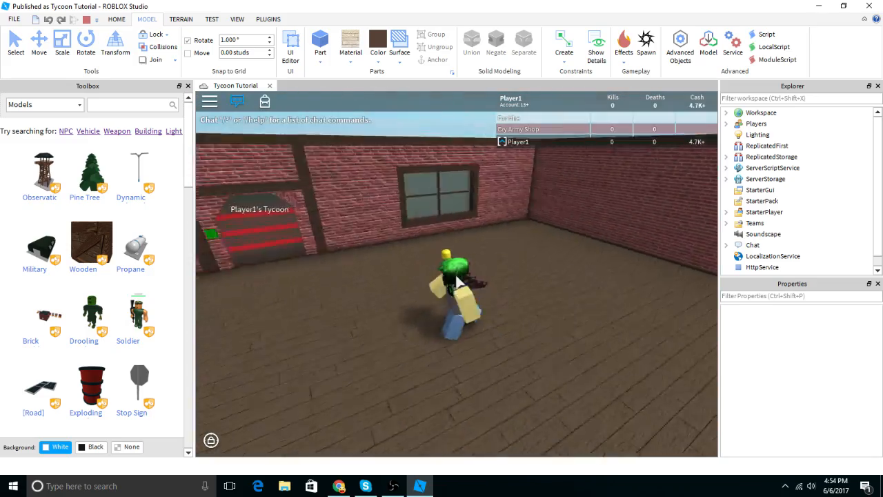
Step: Examine the purchased walls and equipment by walking the character through the tycoon and around its open back
key(w)
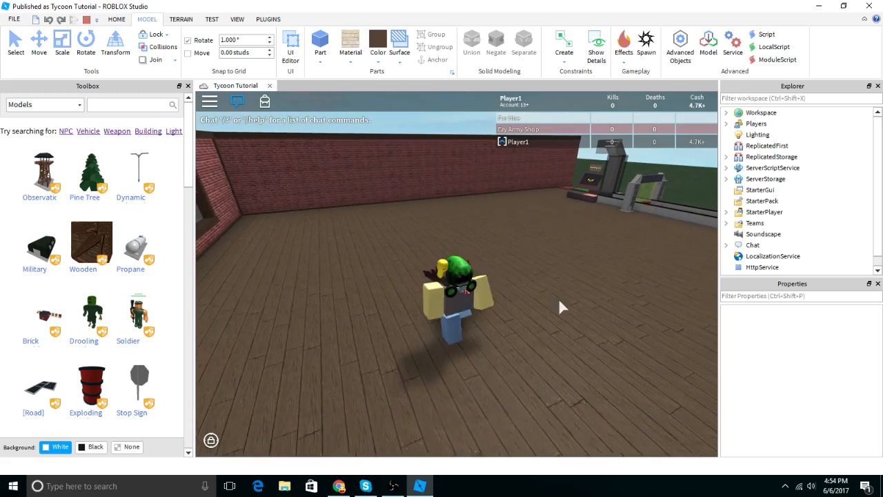
key(w)
right_drag(496, 244, 497, 242)
key(w)
key(w)
key(w)
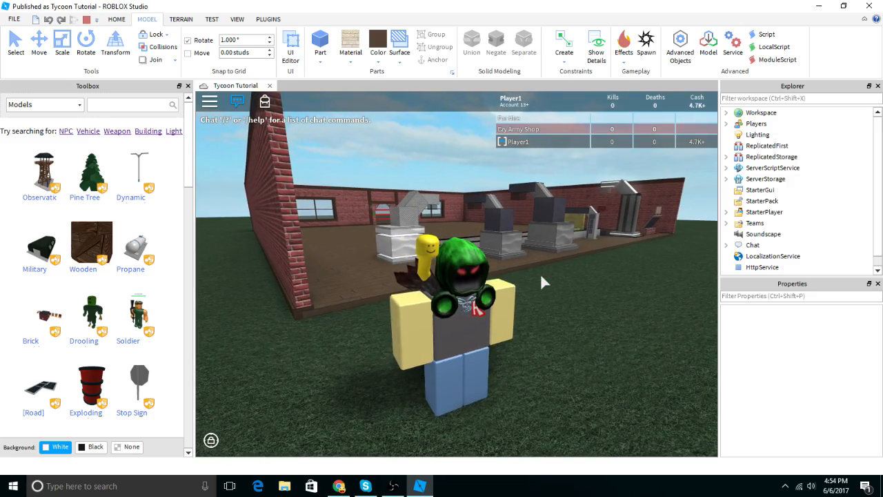
key(s)
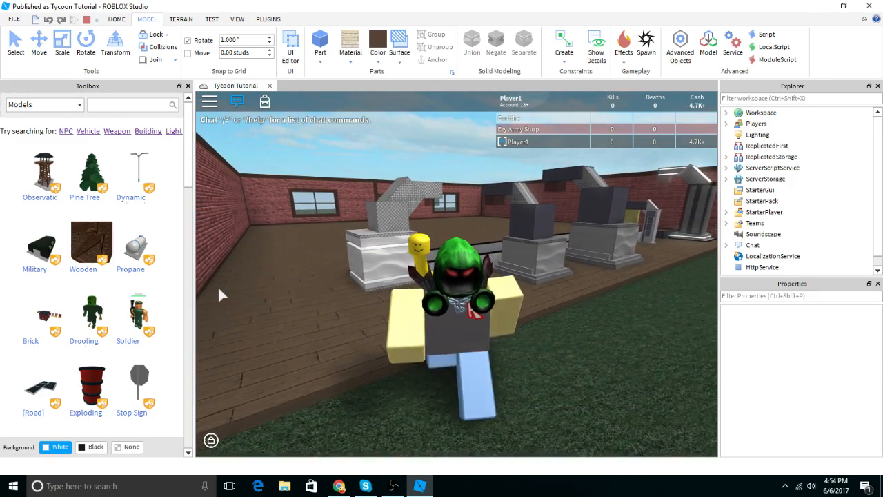
Step: Stop the play test and return to editing the tycoon
click(87, 20)
right_drag(537, 220, 536, 219)
key(w)
key(d)
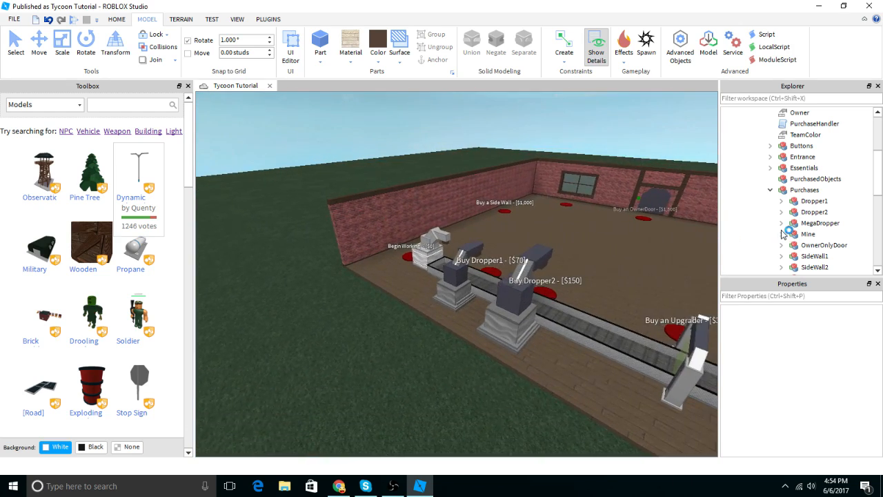
scroll(785, 196, up, 4)
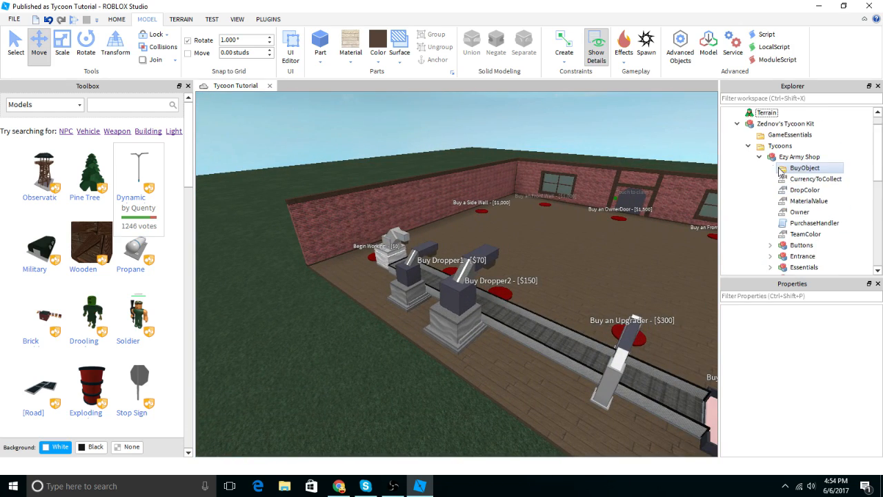
key(a)
Step: Set the current part material to Brick
scroll(399, 349, up, 6)
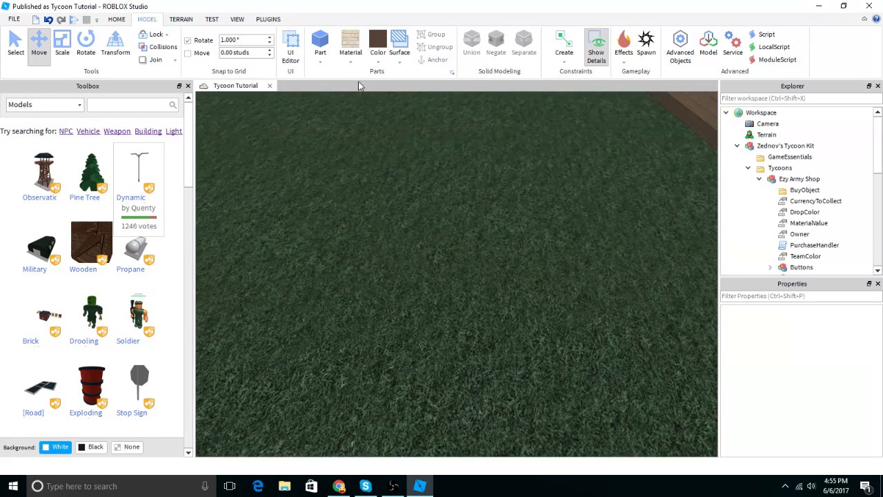
click(350, 58)
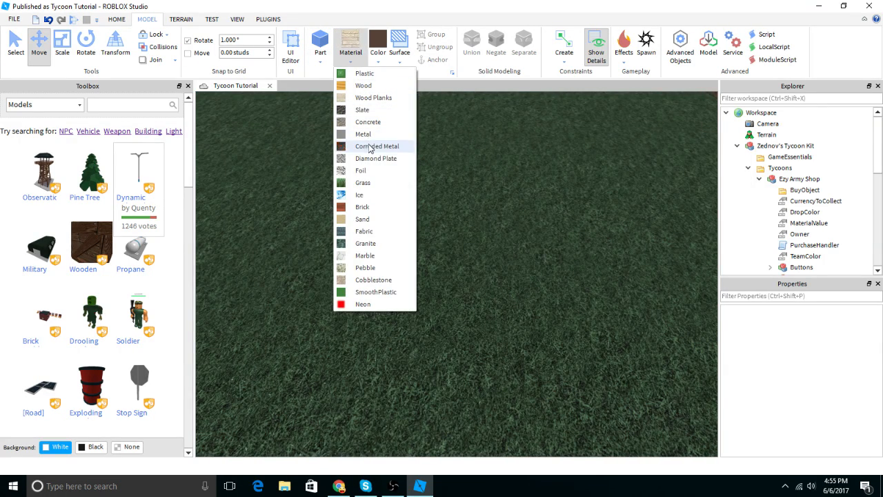
click(363, 207)
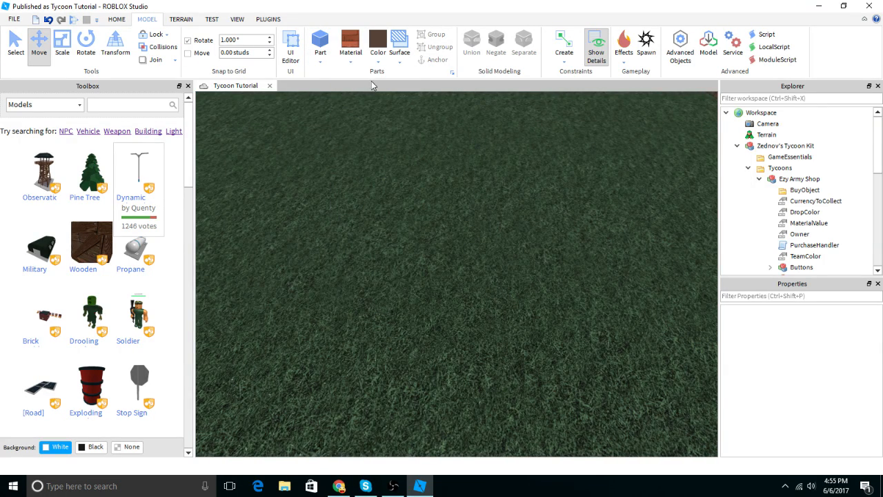
Step: Examine the tycoon's open back and the ends of both side walls
scroll(390, 186, down, 10)
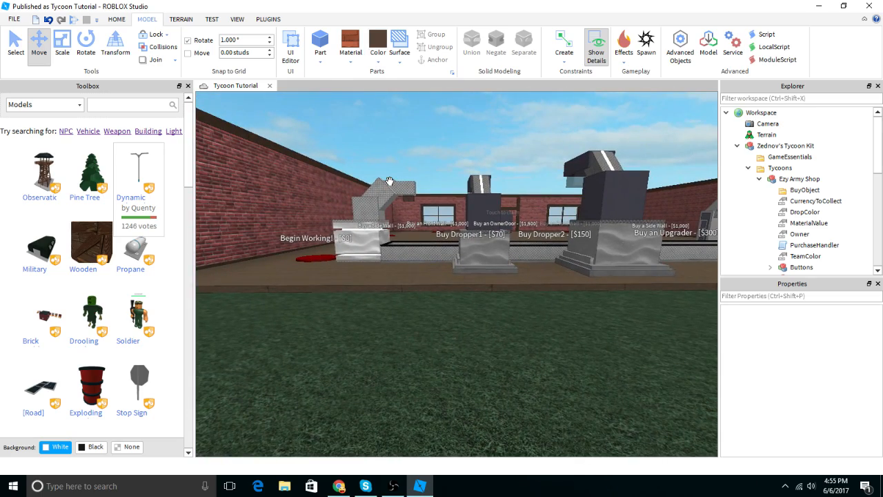
scroll(389, 186, up, 10)
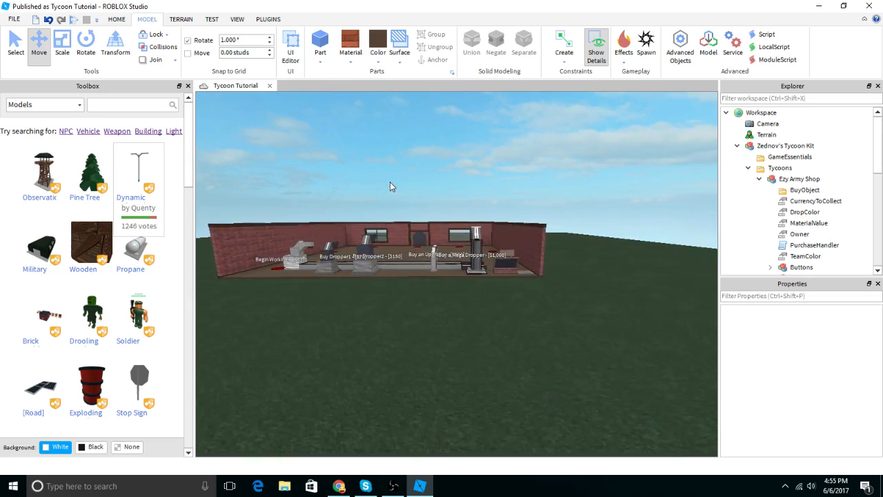
scroll(390, 185, up, 5)
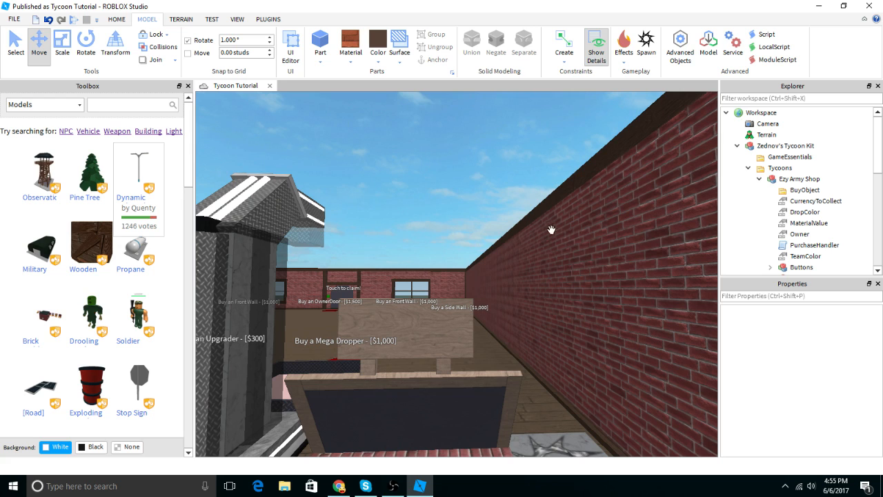
scroll(611, 255, down, 8)
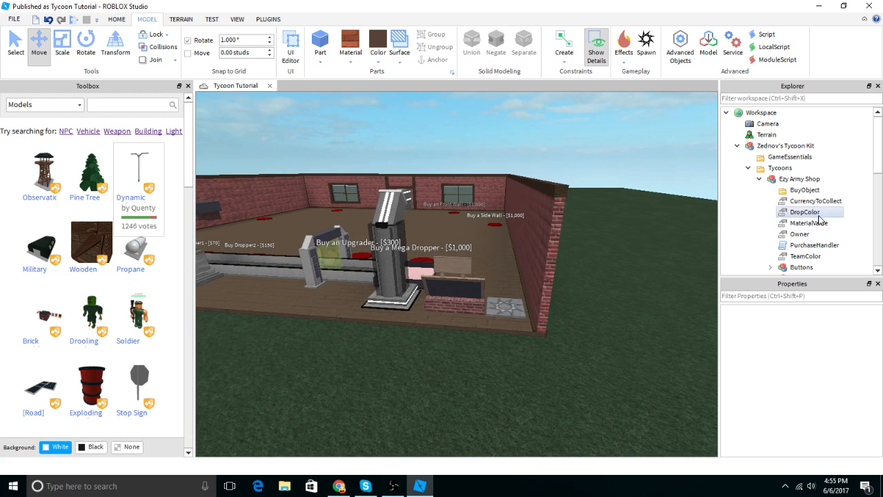
scroll(778, 194, down, 1)
scroll(778, 196, down, 3)
right_drag(528, 245, 524, 245)
scroll(525, 246, up, 1)
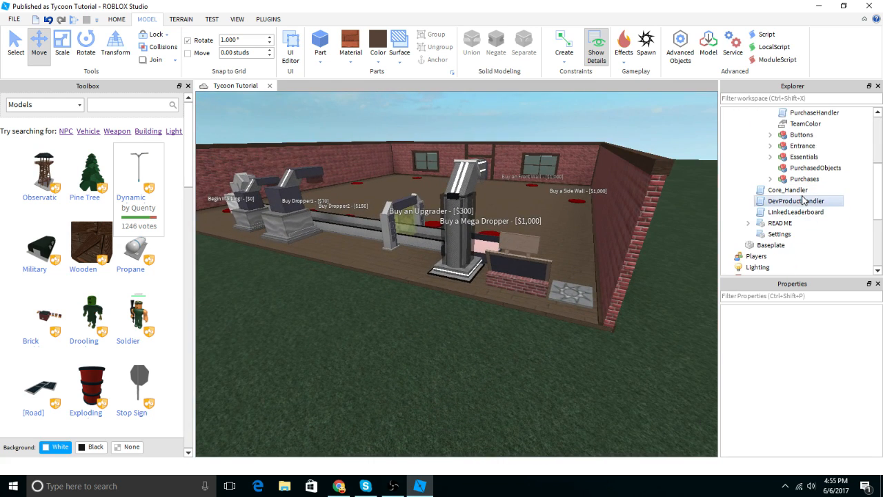
Step: Duplicate the SideWall2 model and move the copy lengthwise out past the tycoon's open back
scroll(796, 188, up, 1)
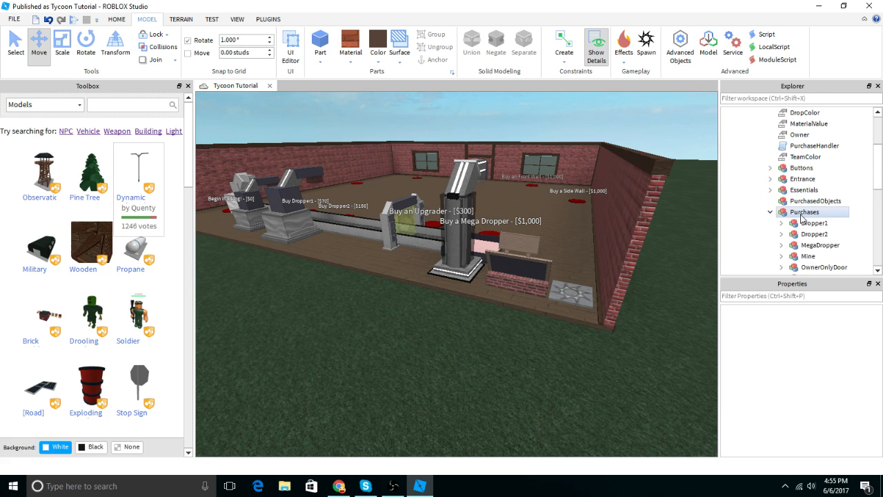
scroll(802, 218, down, 2)
click(816, 225)
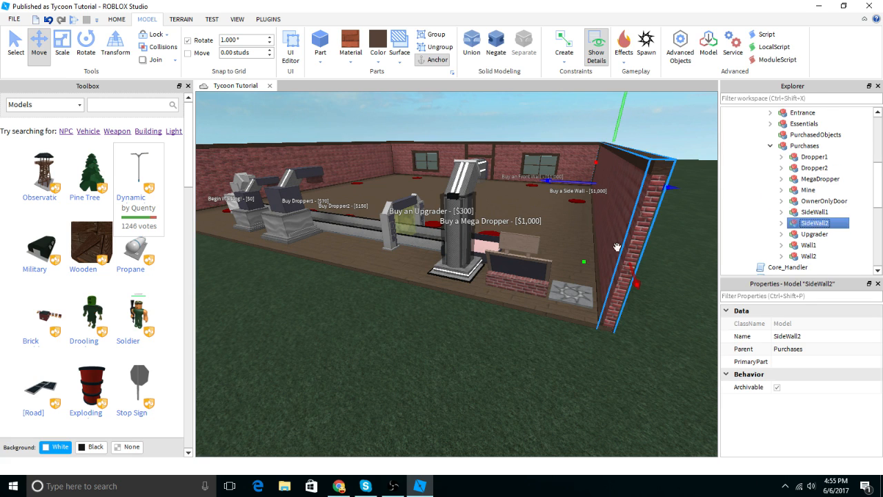
drag(637, 279, 637, 280)
right_drag(636, 279, 637, 280)
drag(637, 280, 638, 281)
right_drag(637, 280, 639, 280)
drag(639, 280, 677, 307)
right_drag(639, 280, 676, 307)
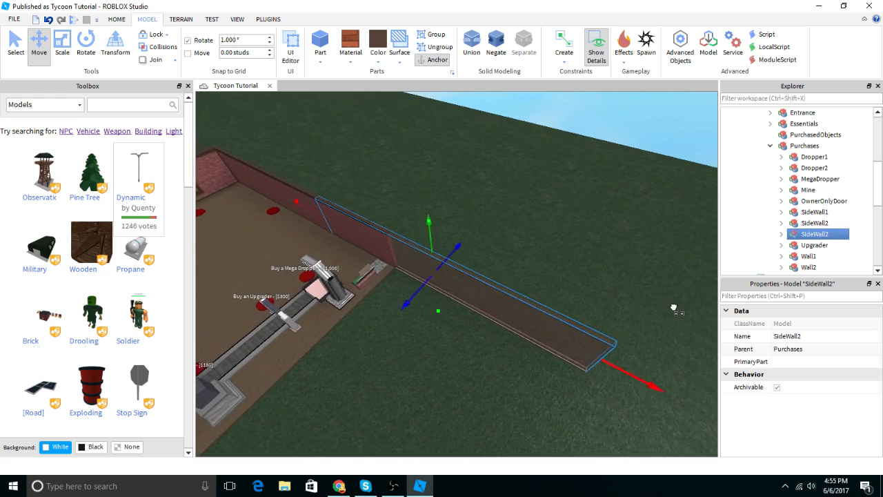
drag(677, 307, 675, 302)
right_drag(677, 307, 675, 302)
Step: Reparent the copied SideWall2 model from Purchases to Workspace
drag(825, 123, 825, 123)
click(615, 166)
click(555, 301)
Step: Rotate the copied wall a quarter turn so it runs parallel to the tycoon's open back
right_drag(531, 260, 505, 267)
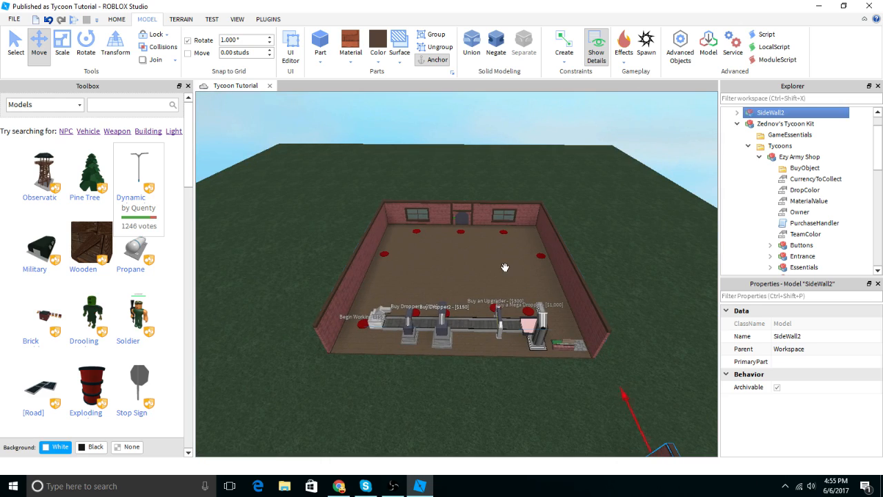
click(592, 121)
right_drag(592, 121, 592, 120)
click(543, 181)
right_drag(542, 182, 542, 183)
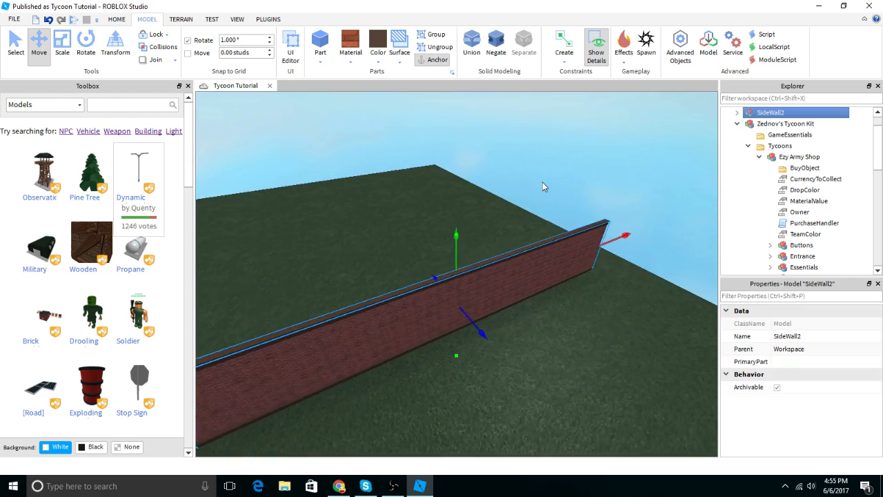
right_drag(506, 255, 455, 327)
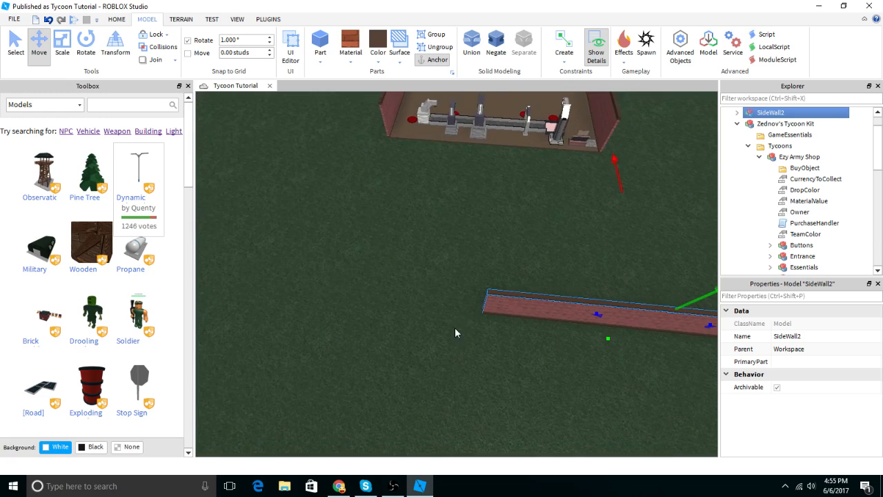
key(s)
Step: Slide the rotated wall sideways behind the tycoon and bring it up to the open back edge
drag(533, 310, 433, 306)
key(w)
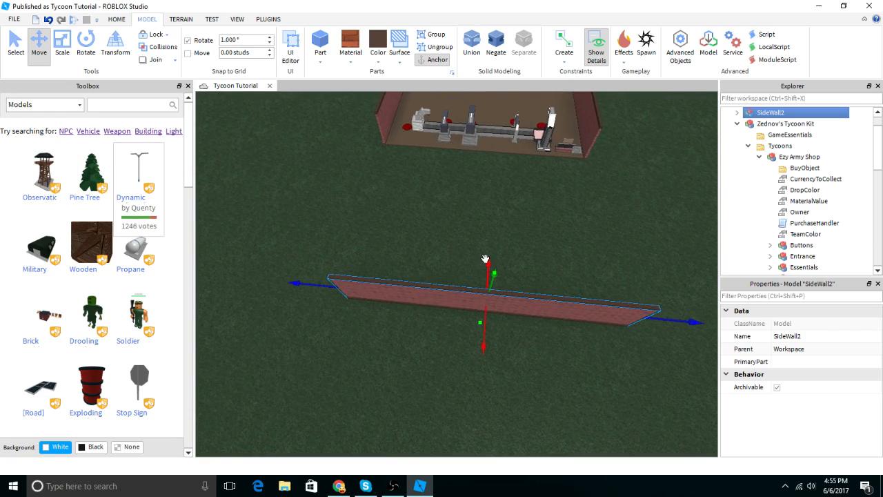
drag(501, 181, 511, 126)
key(w)
right_drag(502, 276, 470, 266)
key(d)
drag(493, 337, 446, 339)
right_drag(446, 337, 445, 332)
key(w)
Step: Align the new back wall with the side walls and check its fit at the corner
drag(431, 170, 479, 179)
right_drag(478, 179, 487, 251)
drag(491, 255, 489, 253)
right_drag(485, 245, 485, 244)
key(w)
key(d)
right_drag(389, 185, 388, 184)
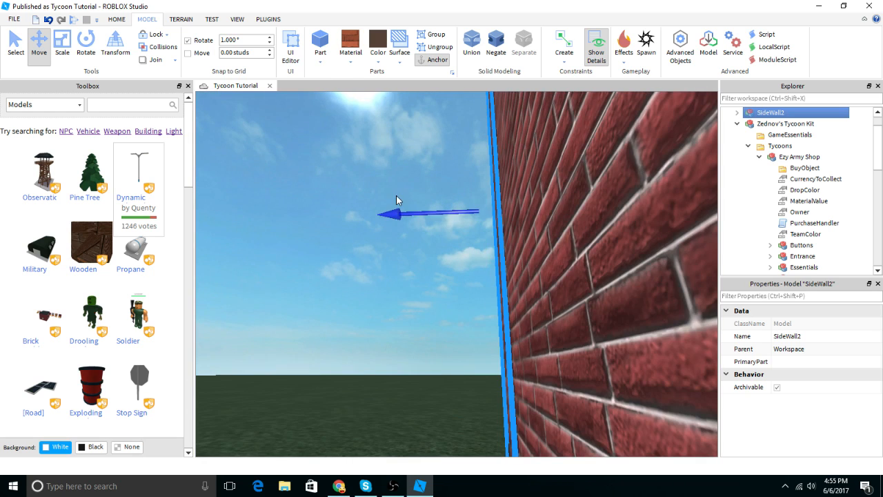
click(429, 165)
scroll(430, 163, up, 2)
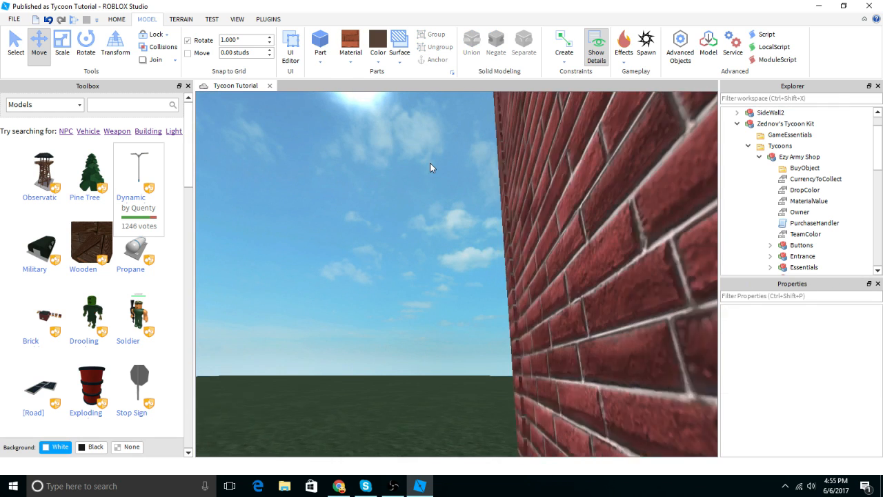
click(524, 259)
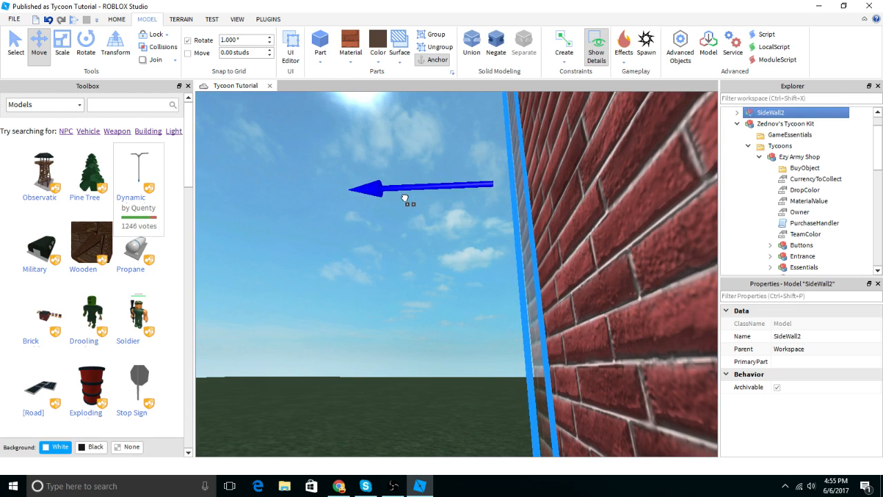
click(421, 237)
right_drag(475, 238, 475, 238)
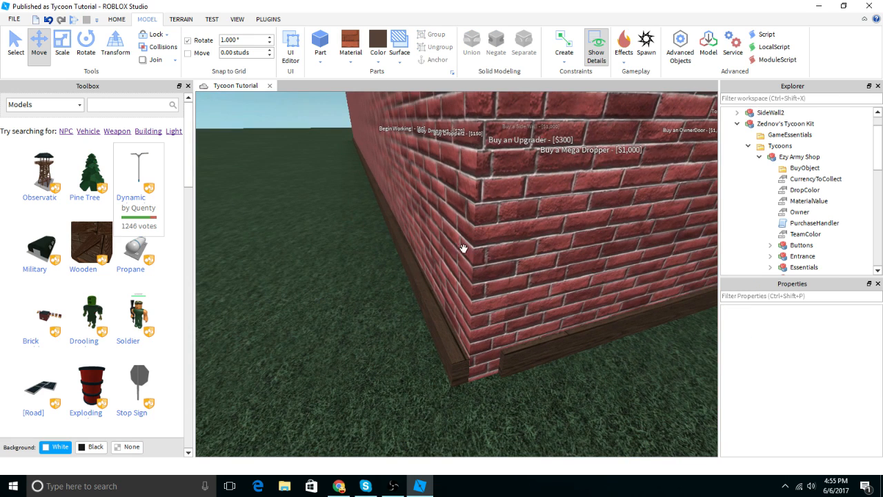
Step: Extend the back wall's bottom wood trim by 0.144 studs at the corner with the F3X Resize tool
click(268, 20)
click(262, 54)
click(450, 338)
right_drag(450, 338, 450, 339)
key(x)
drag(513, 363, 513, 367)
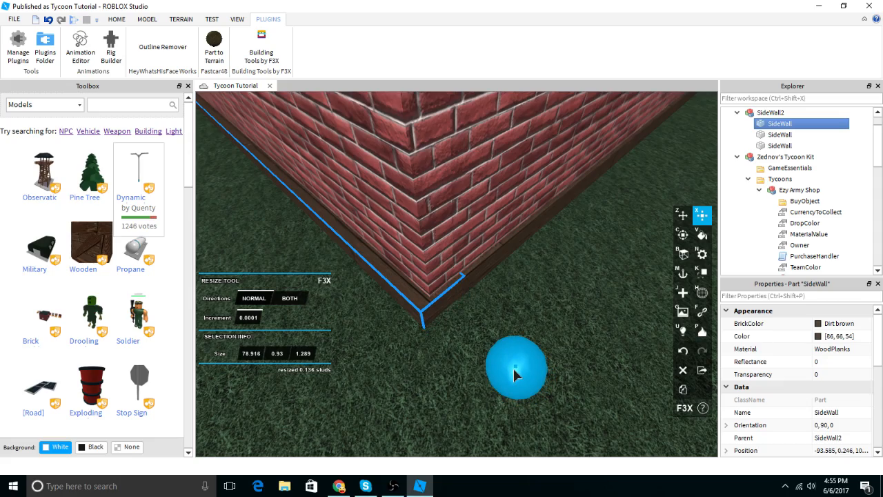
key(s)
right_drag(524, 334, 527, 331)
key(a)
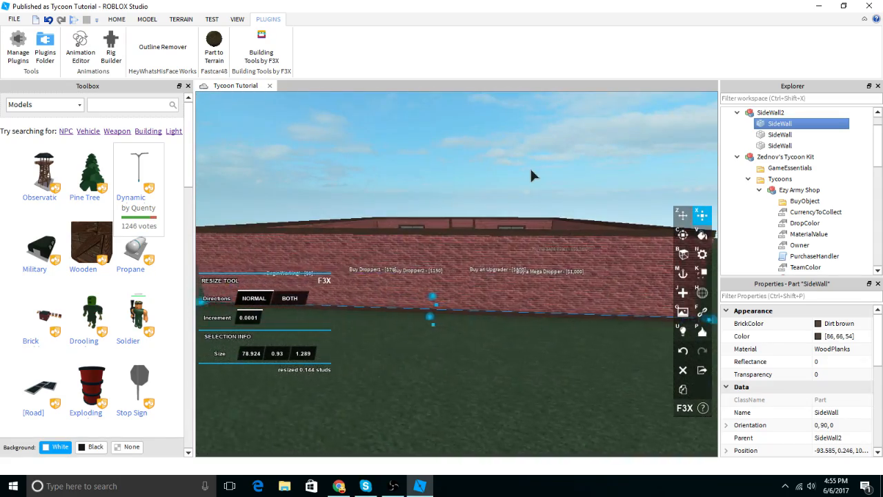
Step: Resize the top wood trim at the back corner by 0.099 studs
click(530, 168)
key(a)
right_drag(531, 169, 531, 168)
key(w)
key(w)
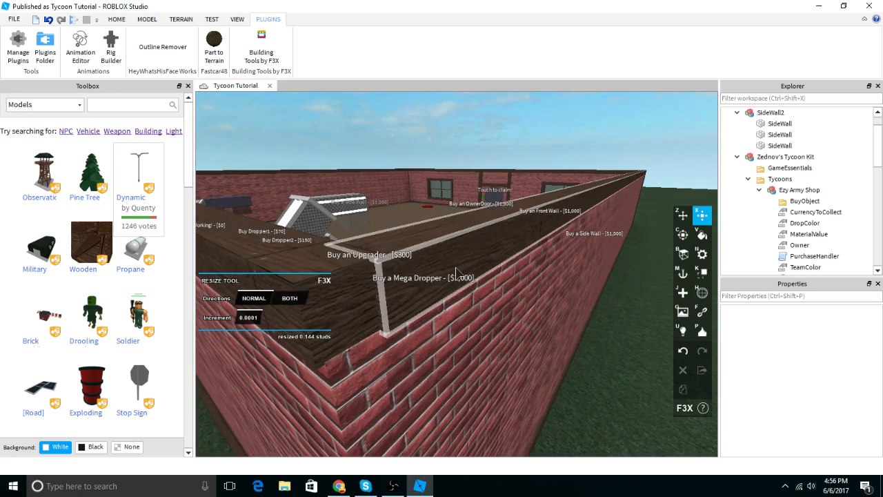
right_drag(450, 247, 450, 247)
key(w)
click(450, 252)
key(w)
drag(613, 218, 634, 226)
key(s)
Step: Shorten all three back wall parts by 7.786 studs at the mine-side end to leave an opening
right_drag(578, 143, 578, 150)
click(577, 150)
key(w)
key(s)
key(s)
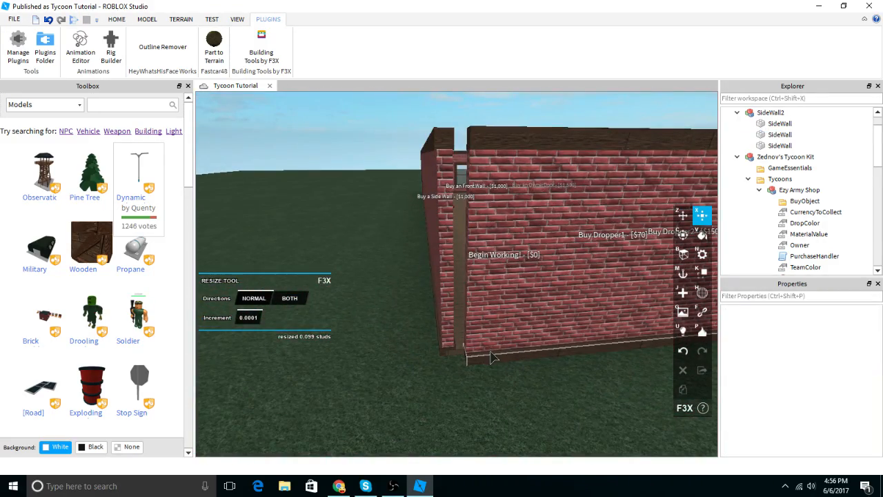
click(493, 358)
key(d)
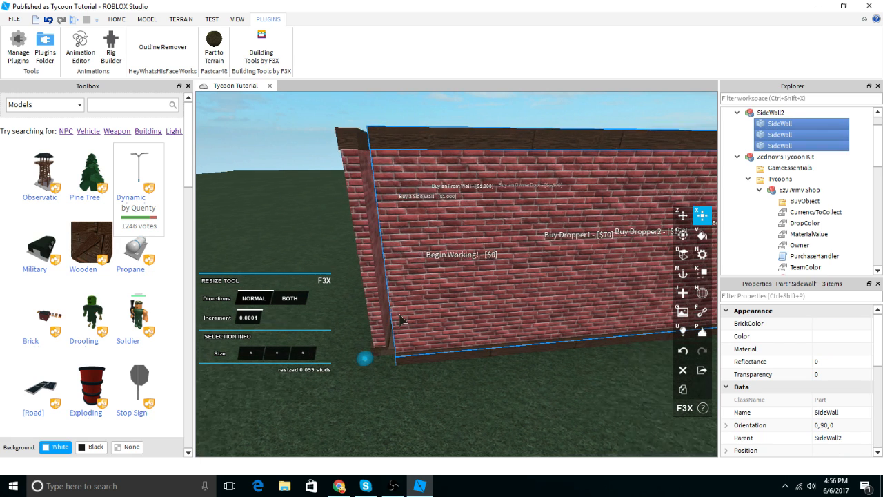
drag(339, 364, 399, 295)
key(s)
Step: Duplicate the three back wall parts and move the copies along the wall toward the mine-side corner
right_drag(442, 113, 468, 169)
key(w)
key(s)
right_drag(476, 202, 477, 198)
key(w)
key(d)
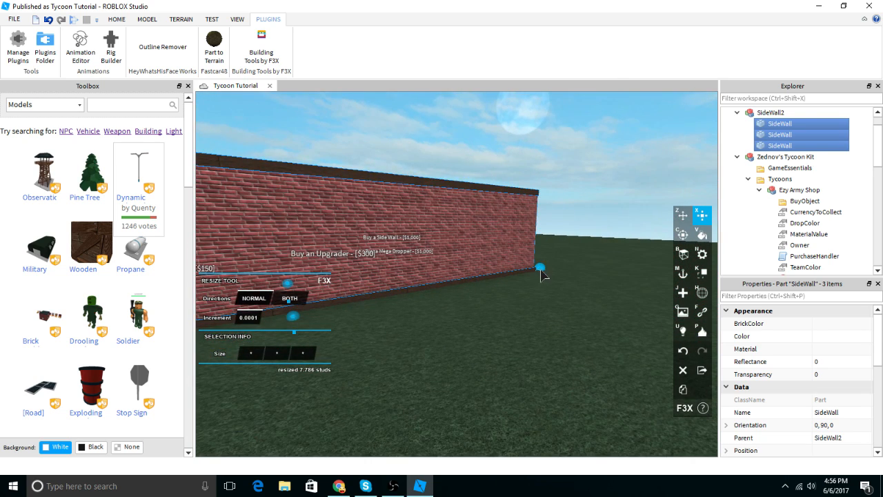
key(ctrl+d)
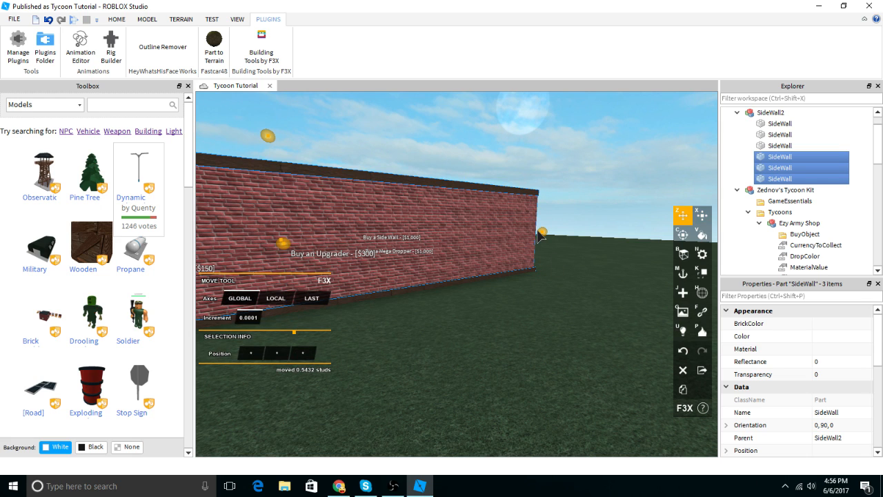
key(s)
drag(544, 235, 526, 244)
right_drag(535, 236, 526, 244)
drag(526, 244, 479, 252)
right_drag(479, 251, 442, 208)
Step: Shrink the copied wall parts by about 68.6 studs into a narrow pillar at the mine-side corner
key(w)
key(a)
key(x)
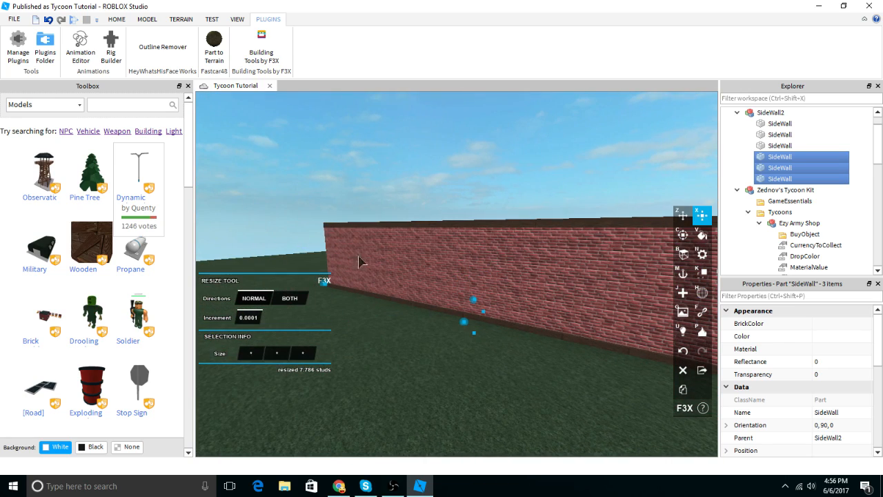
key(a)
key(a)
drag(356, 285, 366, 288)
right_drag(365, 289, 366, 289)
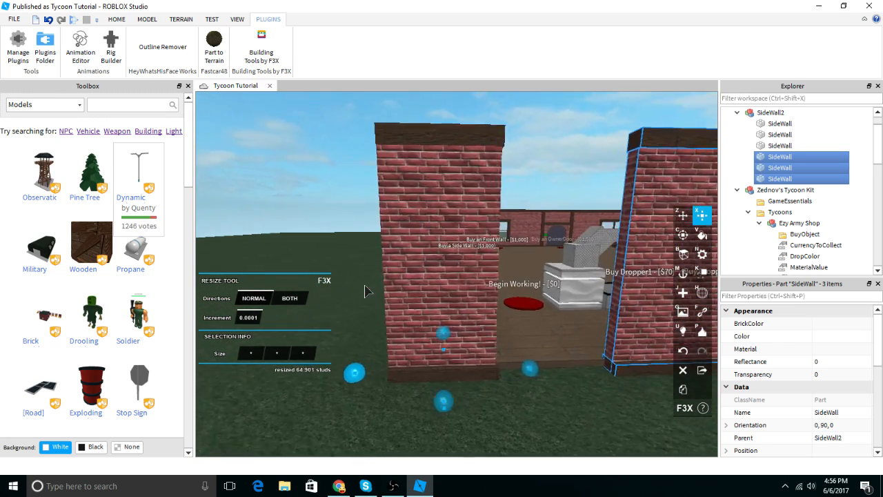
drag(366, 289, 365, 287)
right_drag(367, 289, 365, 286)
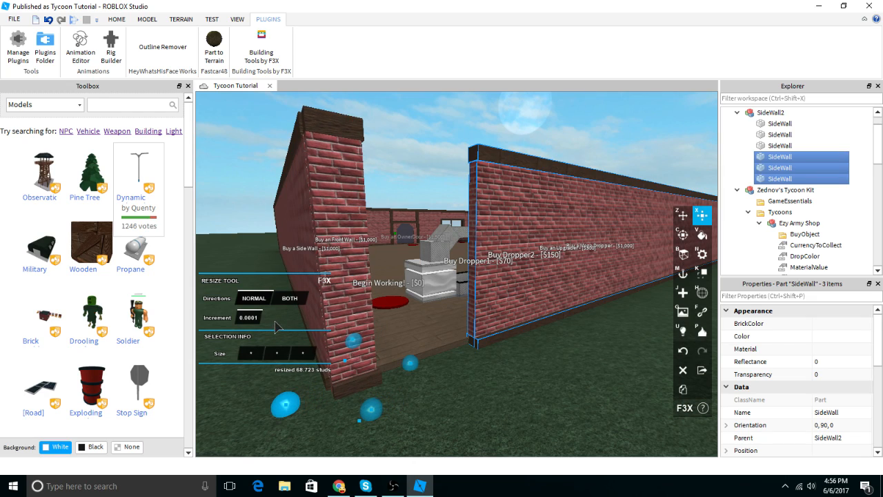
click(248, 133)
right_drag(248, 132, 368, 268)
Step: Extend SideWall1's bottom wood trim by 1.015 studs toward the back corner
key(a)
click(421, 302)
scroll(439, 300, up, 5)
drag(580, 314, 622, 310)
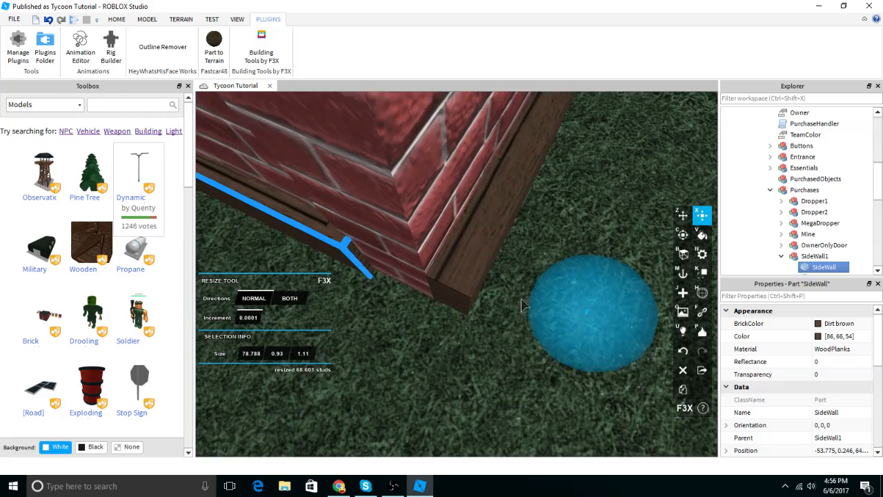
key(d)
Step: Reduce the width of the corner pillar's brick part by 0.131 studs to 2.271
scroll(602, 325, down, 2)
key(a)
right_drag(470, 210, 427, 230)
key(a)
click(429, 232)
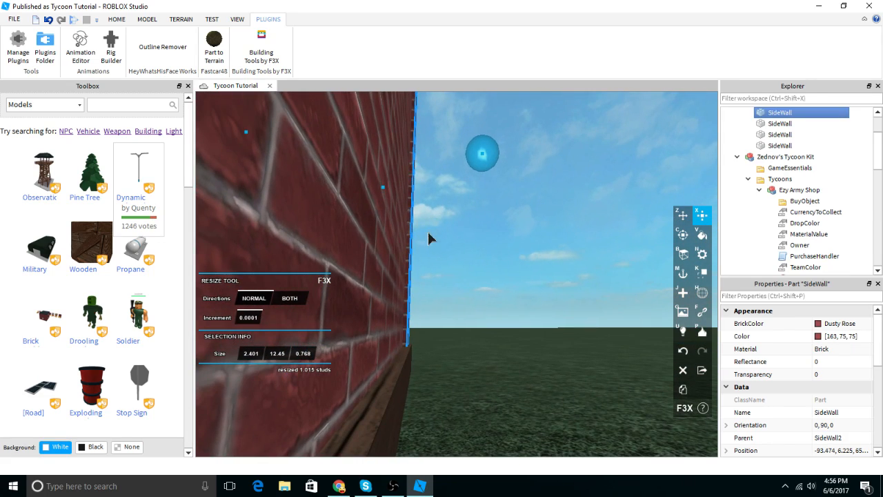
drag(477, 146, 476, 153)
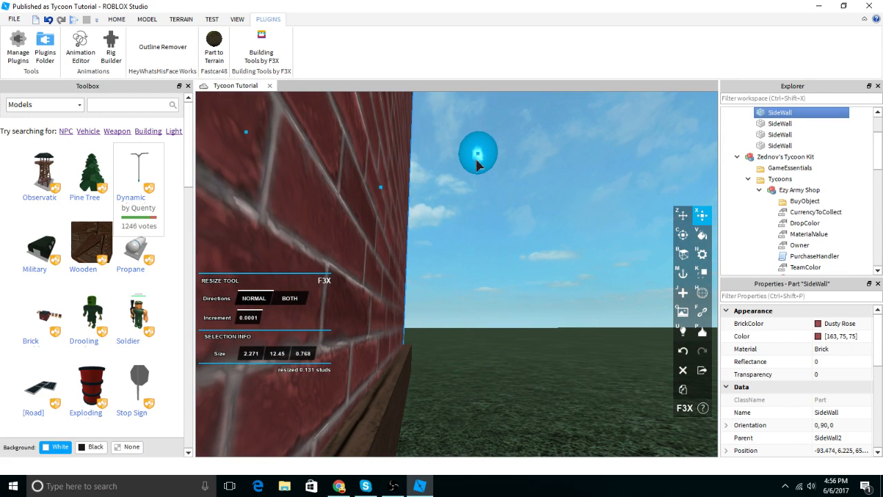
click(462, 207)
Step: Widen the corner pillar's brick part by 0.036 studs to 2.306 on its outer side
key(d)
key(d)
right_drag(462, 207, 374, 207)
key(d)
key(s)
click(529, 183)
right_drag(529, 183, 527, 157)
drag(416, 143, 400, 181)
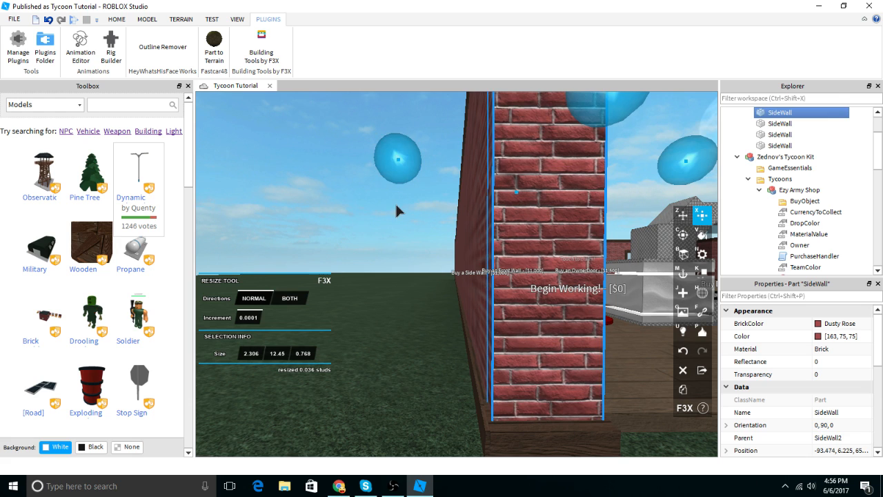
Step: Delete the top wood trim piece of the corner pillar
click(395, 203)
key(d)
key(s)
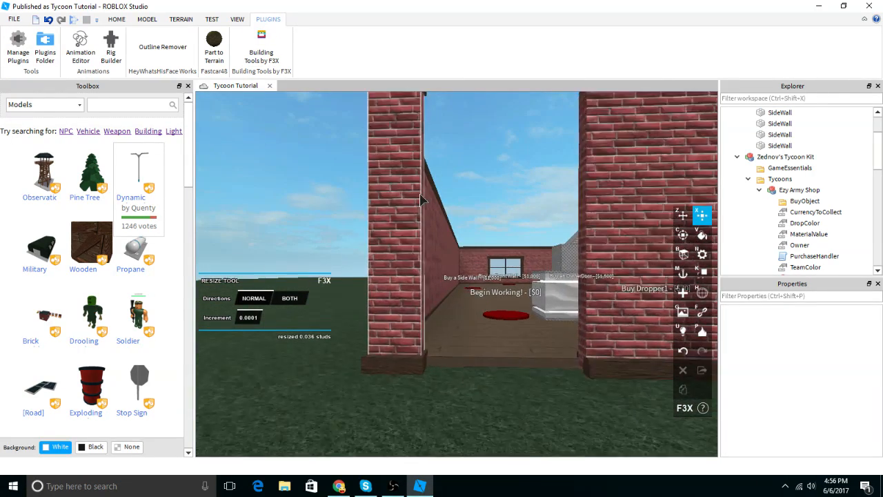
right_drag(422, 193, 422, 163)
click(408, 174)
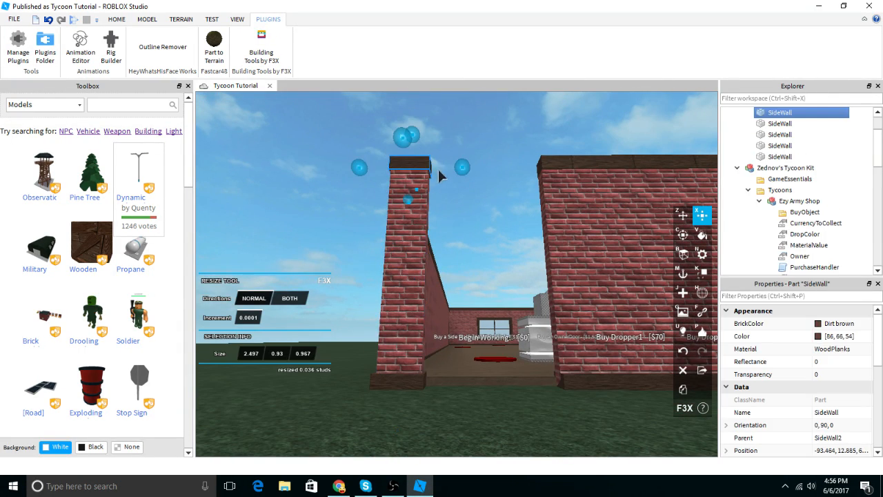
drag(460, 168, 560, 194)
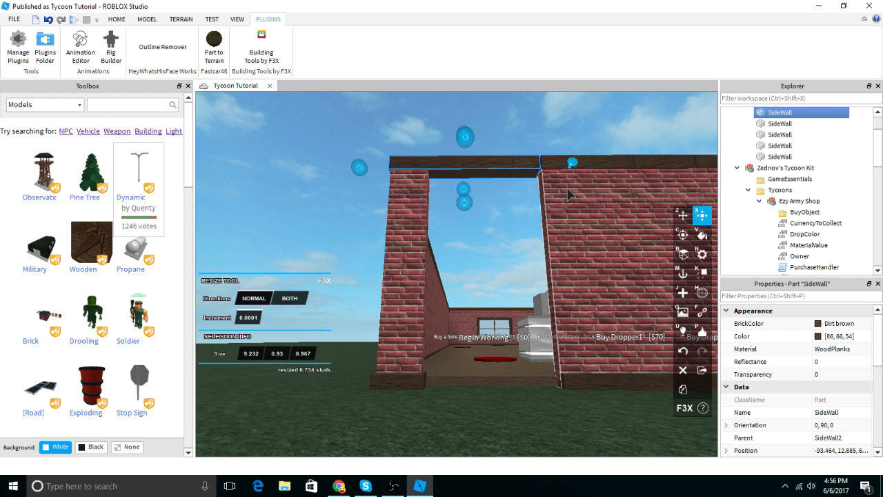
key(Delete)
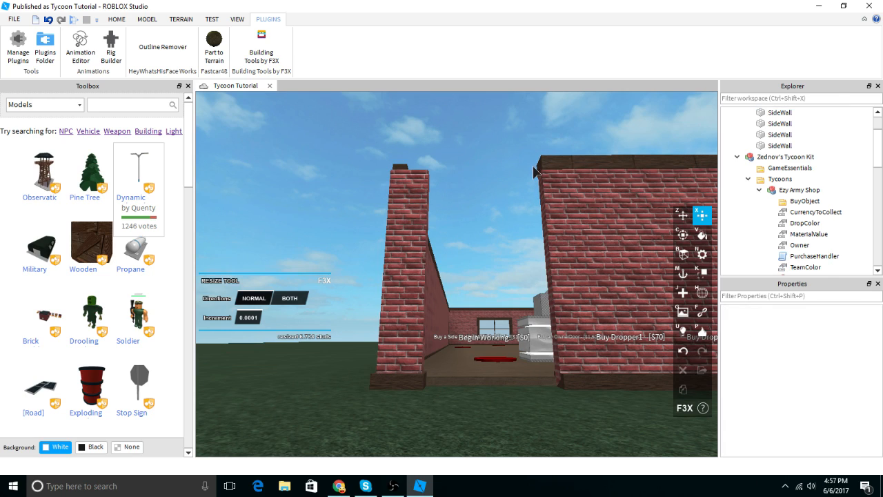
Step: Extend the long back wall's top wood trim over the opening to the pillar's outer corner, about 80.44 studs long
click(587, 164)
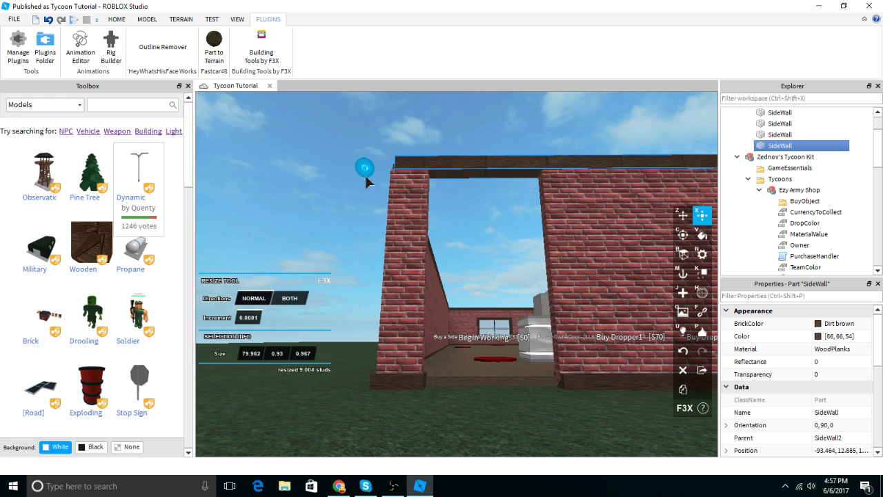
drag(365, 177, 363, 179)
right_drag(363, 179, 363, 178)
key(w)
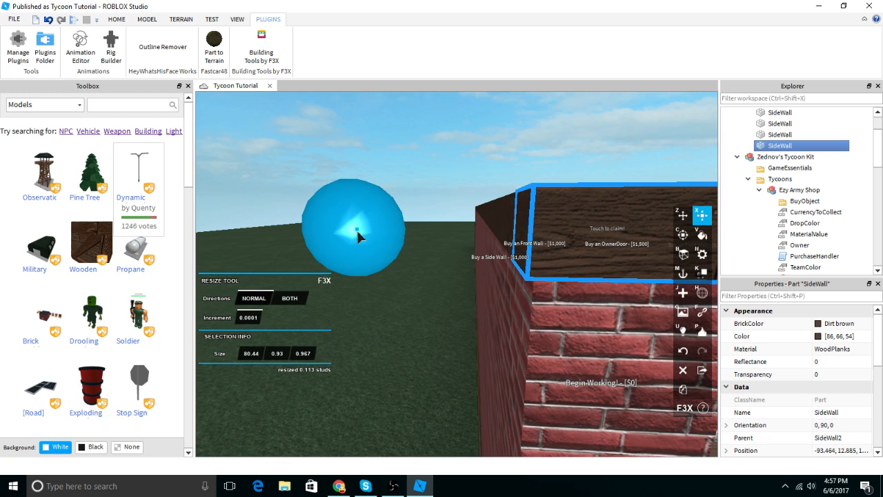
drag(357, 232, 357, 224)
click(414, 148)
Step: Duplicate the corner pillar's brick part and shift the copy sideways into the opening
right_drag(424, 143, 595, 197)
right_drag(604, 338, 526, 299)
key(s)
key(w)
click(532, 222)
right_drag(532, 222, 480, 276)
key(s)
click(393, 269)
key(w)
right_click(391, 263)
right_drag(407, 355, 401, 303)
key(s)
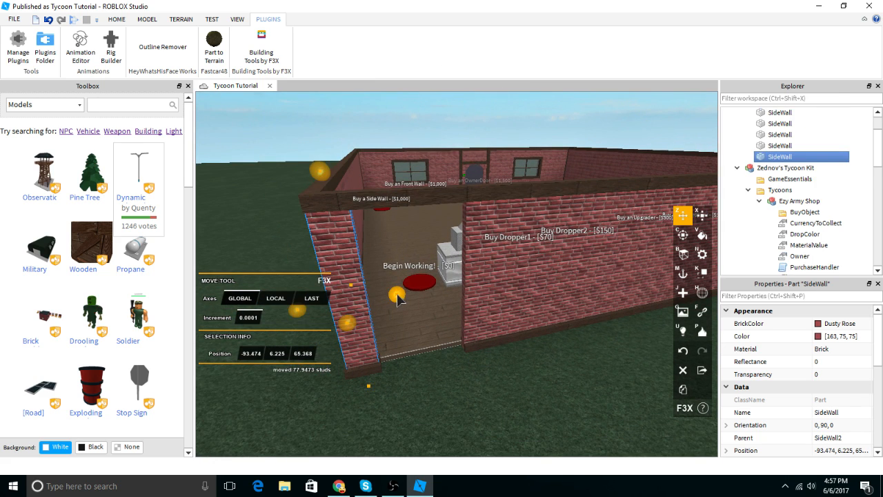
click(448, 125)
key(x)
right_drag(448, 125, 427, 141)
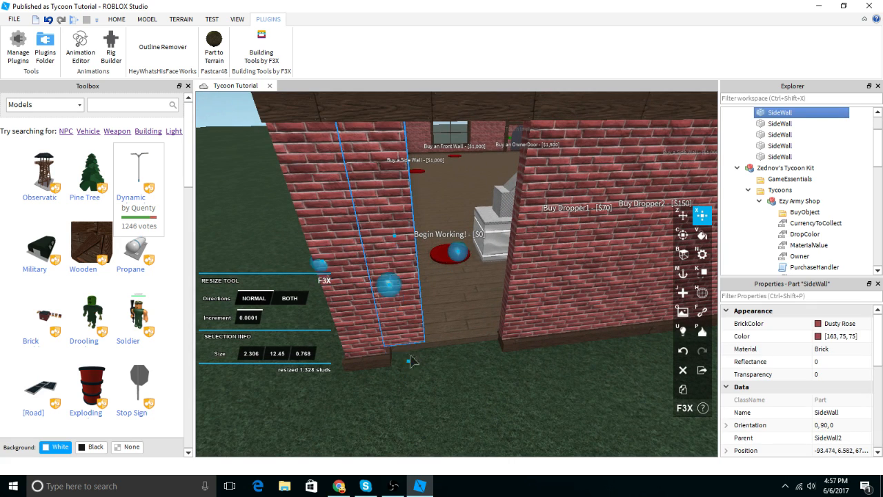
Step: Shorten the copied brick part to 2.812 studs high and widen it 4.735 studs to bridge the top of the opening
drag(412, 367, 414, 293)
drag(464, 207, 558, 231)
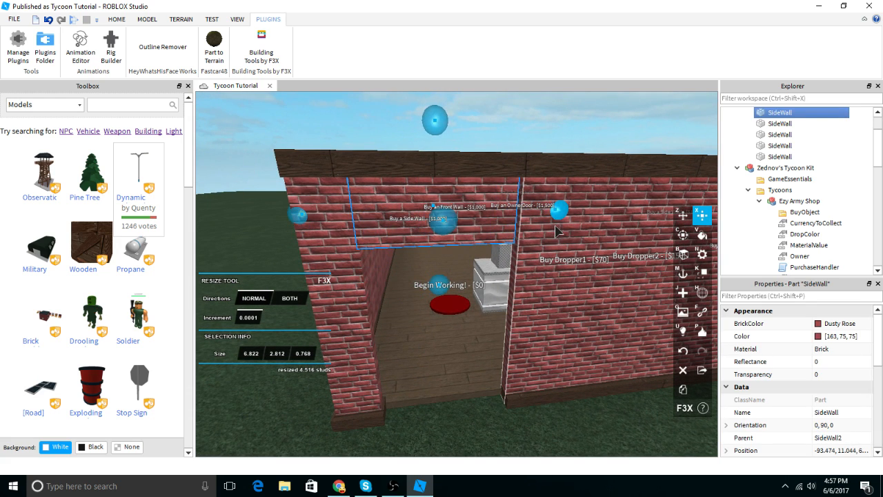
click(556, 143)
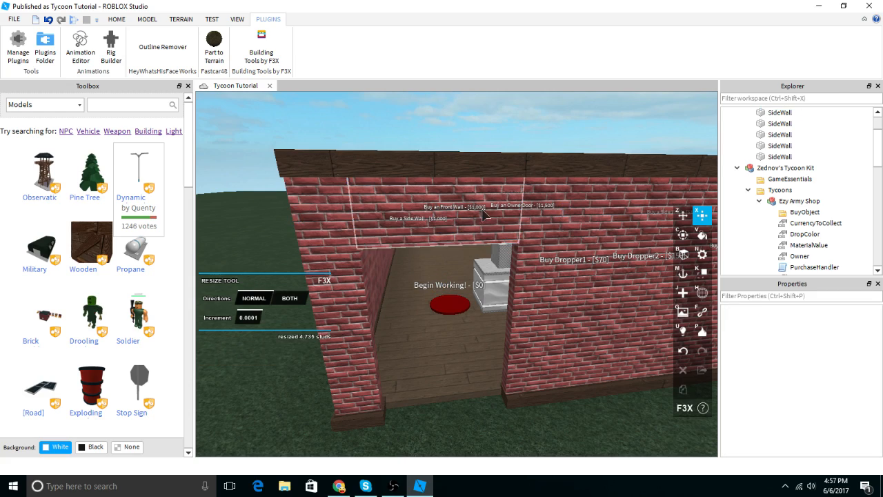
Step: Extend the corner pillar's bottom wood trim 6.816 studs across the opening to the main wall section
click(531, 397)
right_drag(531, 397, 531, 397)
click(486, 310)
right_drag(497, 309, 496, 302)
drag(492, 299, 574, 310)
key(w)
key(d)
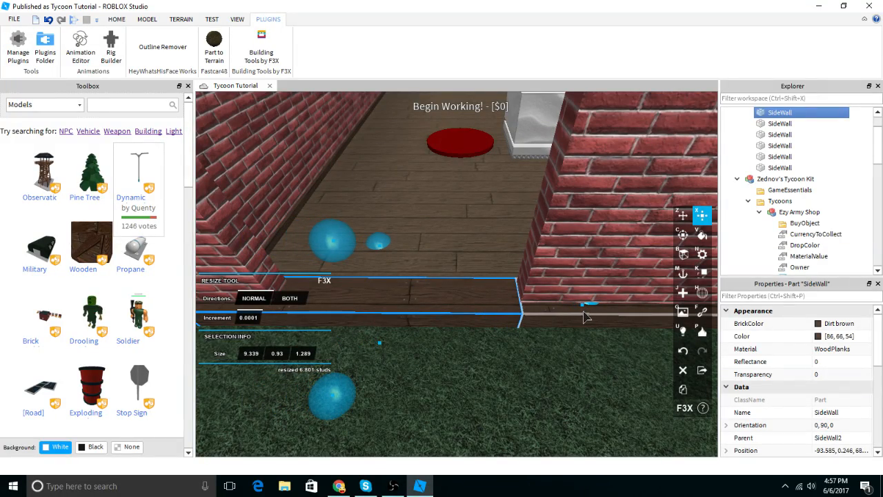
key(s)
right_drag(617, 210, 617, 206)
click(617, 204)
key(w)
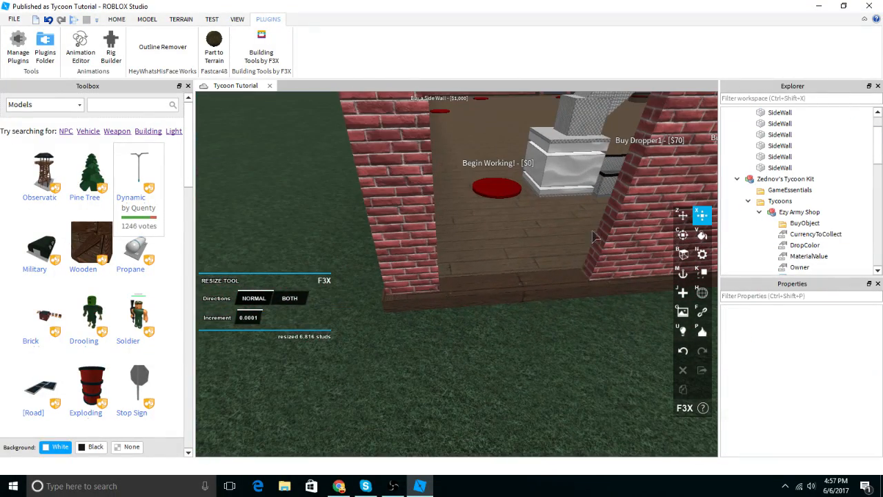
Step: Clone the opening's bottom wood trim and shrink the copy to a short block at the pillar side
click(537, 299)
right_drag(522, 285, 545, 287)
key(shift+c)
drag(592, 261, 395, 295)
key(a)
Step: Extend the short wood block 9.314 studs upward into a vertical door post
drag(481, 242, 507, 223)
right_drag(488, 229, 507, 223)
drag(507, 223, 512, 187)
right_drag(507, 223, 512, 187)
drag(512, 187, 557, 146)
key(s)
click(525, 128)
key(d)
key(w)
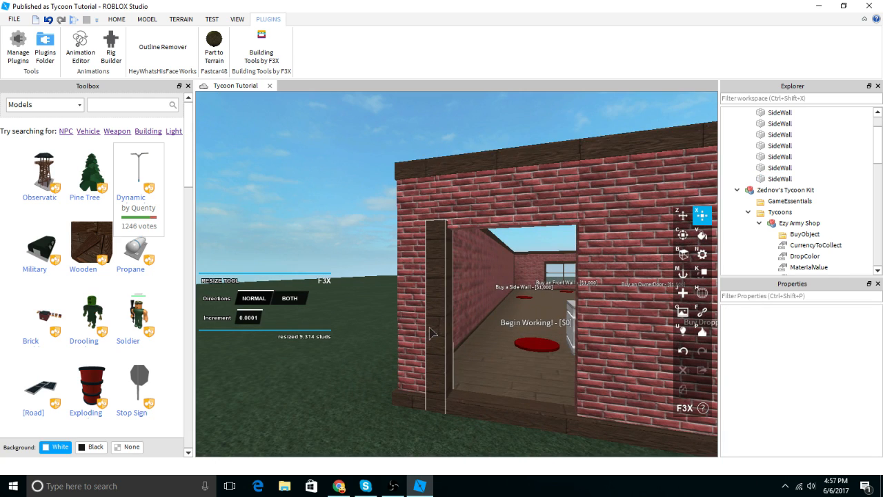
Step: Adjust the wood post's edges to fit the pillar side of the opening
click(429, 330)
key(w)
right_drag(430, 330, 421, 366)
key(d)
mouse_move(368, 272)
mouse_down()
mouse_move(382, 270)
mouse_move(372, 268)
mouse_up()
key(w)
key(a)
right_drag(372, 268, 453, 330)
key(w)
drag(496, 239, 484, 254)
key(s)
right_drag(483, 253, 488, 255)
key(s)
Step: Duplicate the wood post and move the copy 6.3331 studs to the other side of the opening
key(ctrl+d)
key(z)
key(d)
drag(466, 315, 492, 326)
scroll(491, 320, down, 4)
click(482, 108)
scroll(453, 301, up, 2)
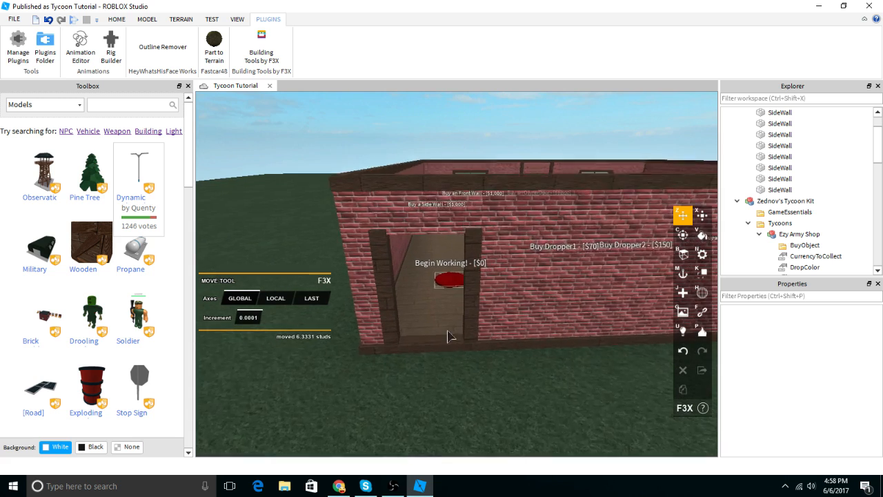
Step: Raise a copy of the opening's bottom trim 9.4382 studs as a door header, shortening its outer end by 1.971 studs
click(433, 362)
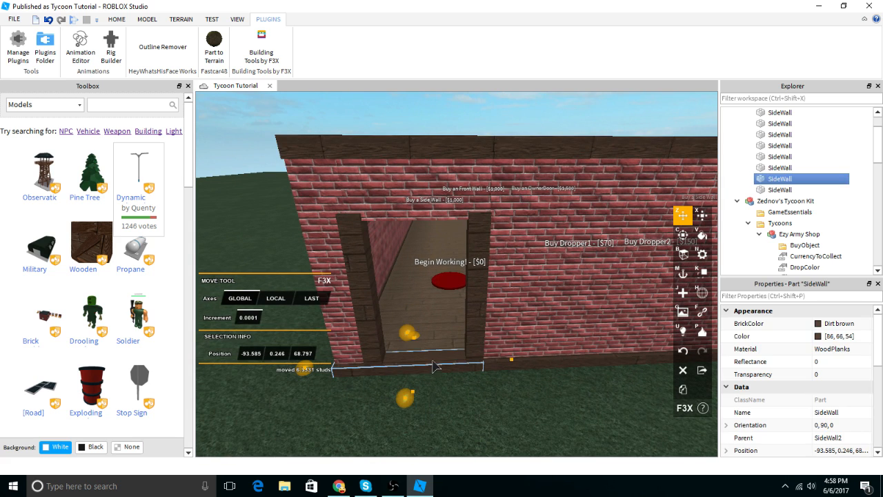
drag(407, 330, 411, 167)
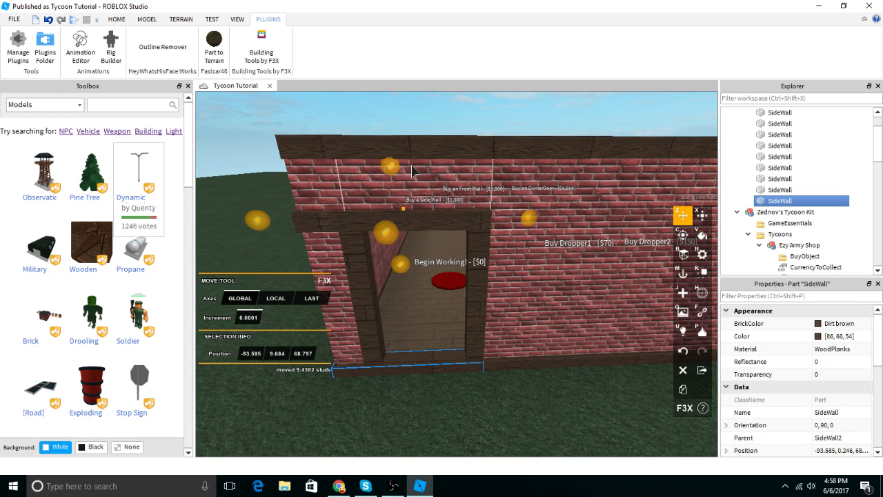
key(a)
click(331, 162)
click(394, 222)
key(x)
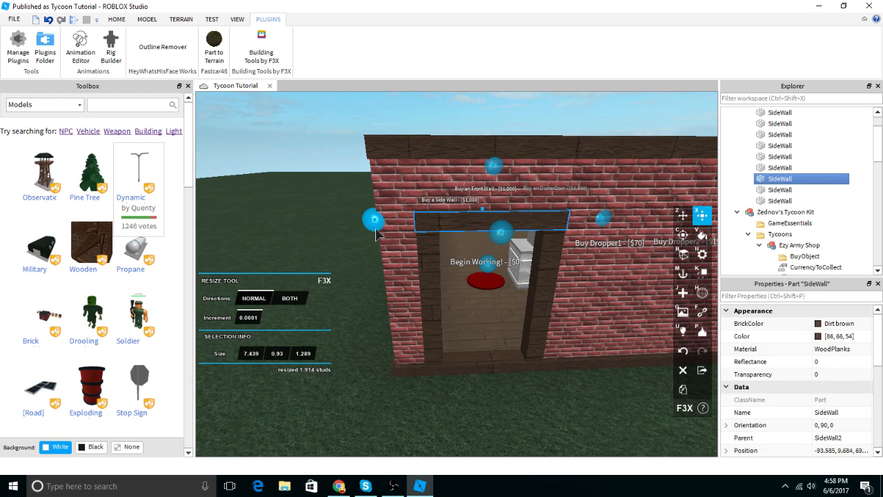
click(347, 106)
Step: Examine the back wall and its framed doorway from inside and outside the building
key(w)
right_drag(339, 219, 519, 336)
key(w)
key(s)
key(s)
key(a)
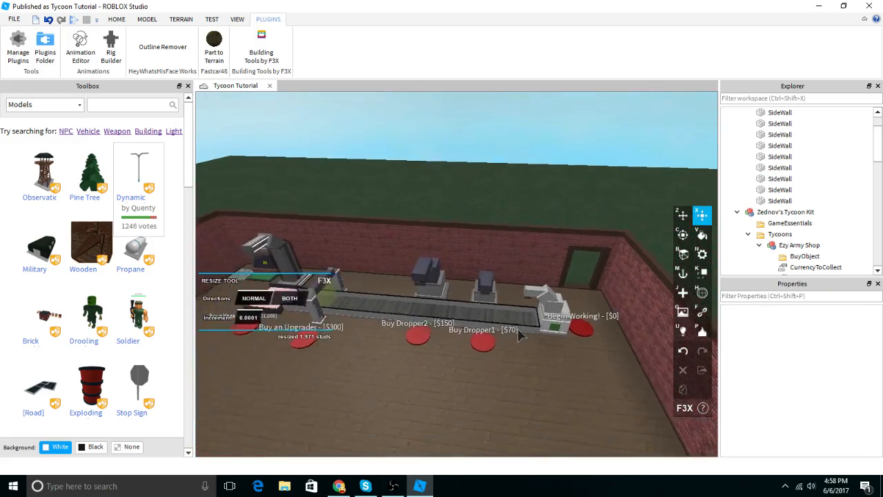
right_drag(445, 282, 497, 306)
key(w)
key(w)
key(s)
key(s)
key(d)
key(d)
key(w)
key(s)
key(s)
key(w)
right_drag(433, 281, 434, 286)
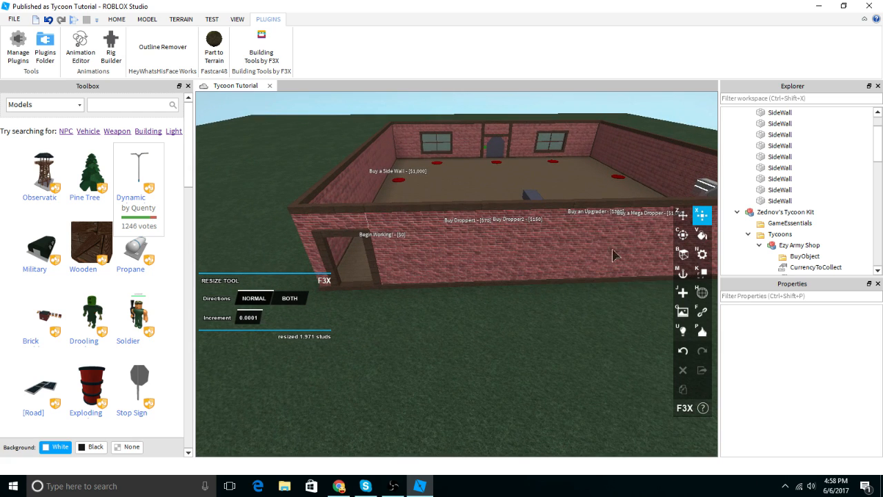
Step: Rename the SideWall2 model in the Workspace to BackWall and collapse its contents
scroll(780, 200, up, 2)
click(776, 156)
click(775, 146)
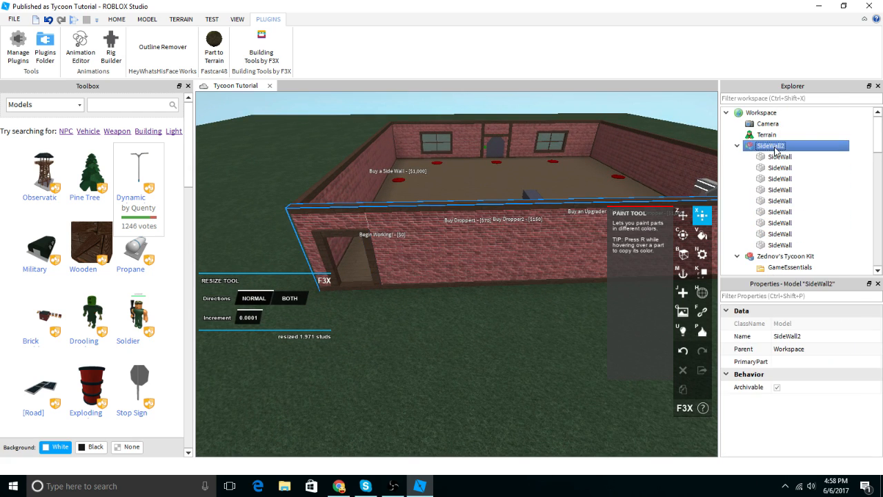
click(788, 335)
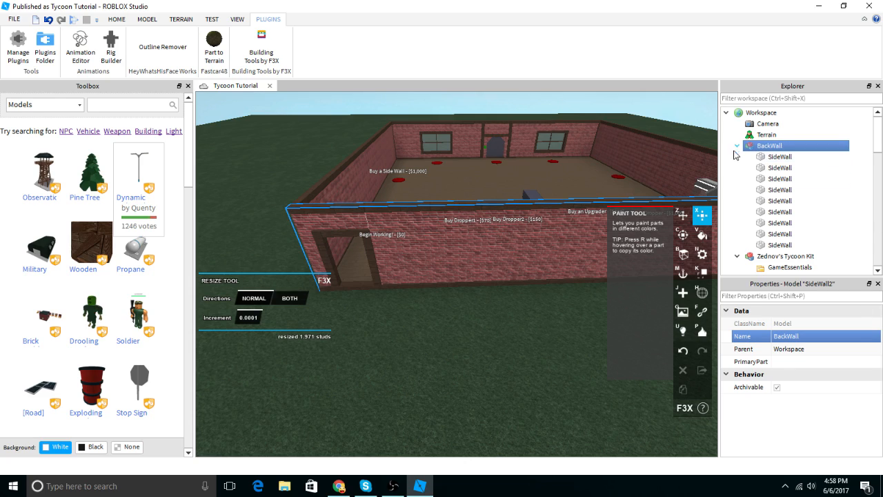
click(738, 146)
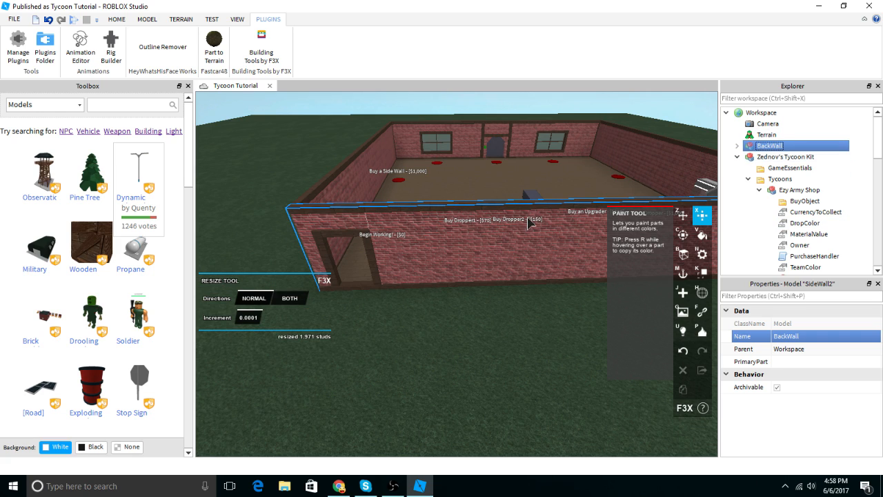
Step: Place the BackWall model inside the Purchases model of Ezy Army Shop
right_drag(528, 218, 531, 218)
drag(797, 159, 815, 180)
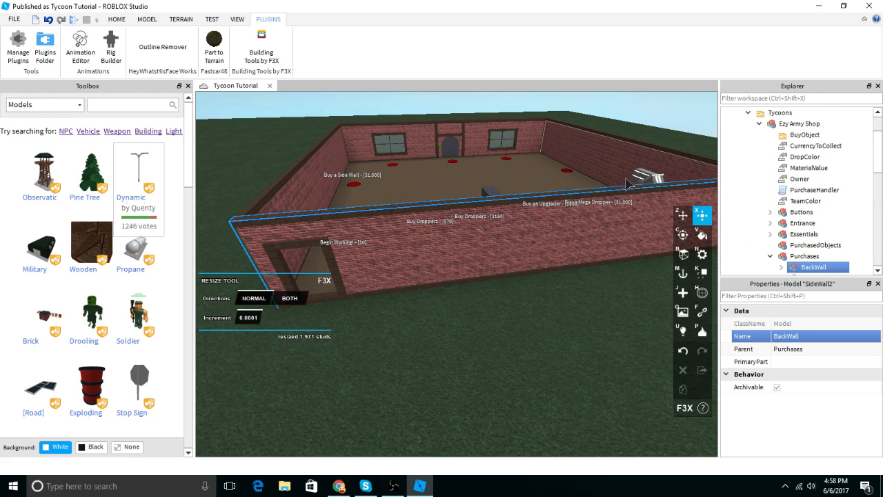
right_drag(625, 179, 620, 155)
click(604, 147)
Step: Duplicate the 'Buy an OwnerDoor - [$1,500]' button model in the tycoon's Buttons group
scroll(451, 235, up, 3)
scroll(451, 237, up, 4)
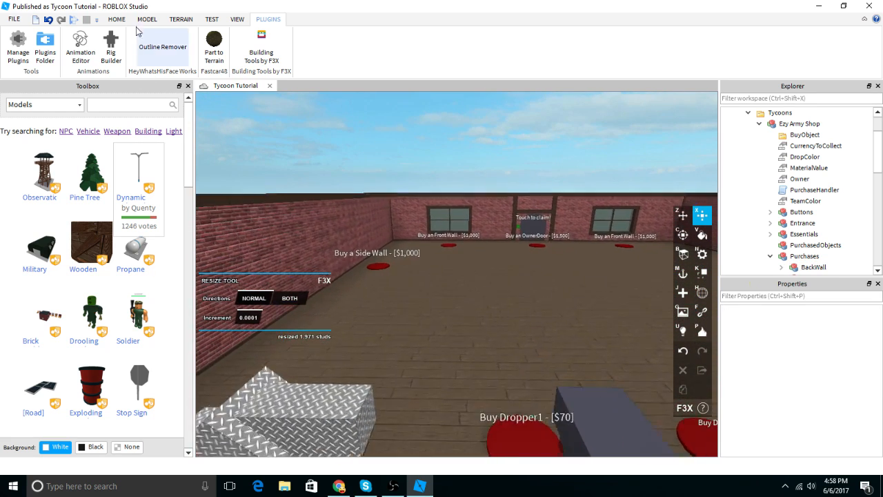
click(139, 21)
click(39, 46)
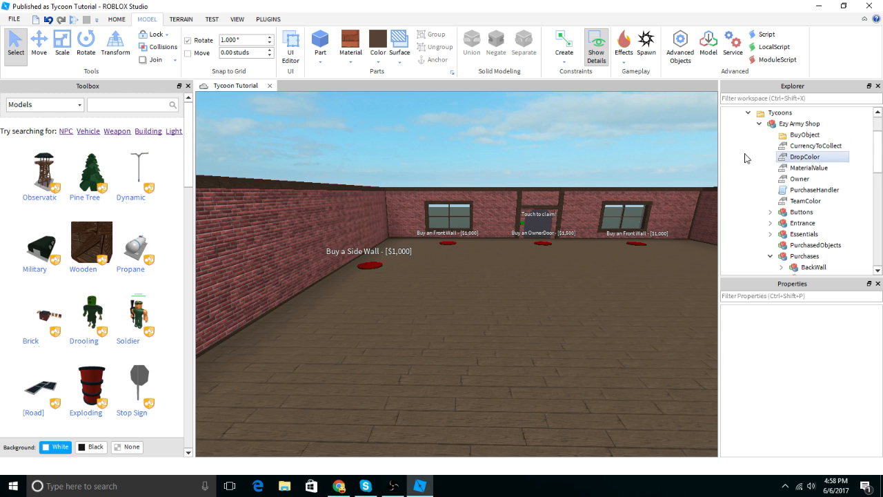
right_drag(607, 189, 640, 225)
scroll(611, 194, up, 4)
scroll(611, 194, up, 4)
key(s)
click(771, 213)
key(w)
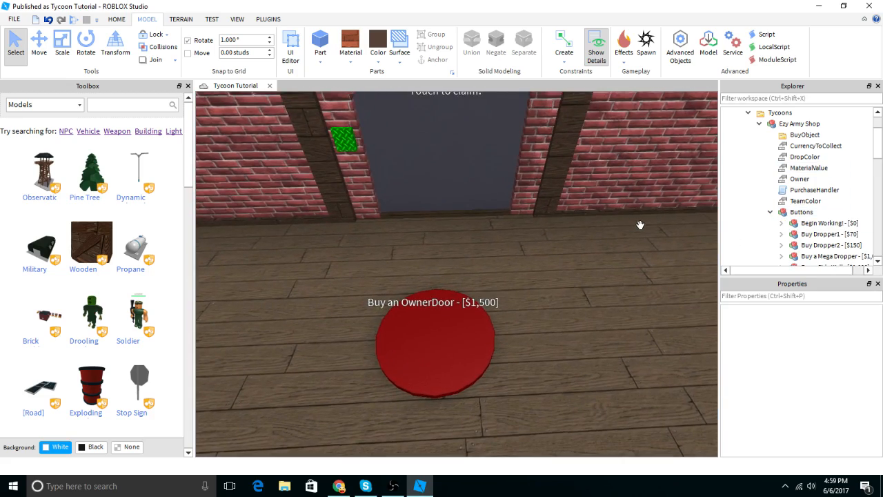
scroll(807, 236, down, 2)
click(821, 235)
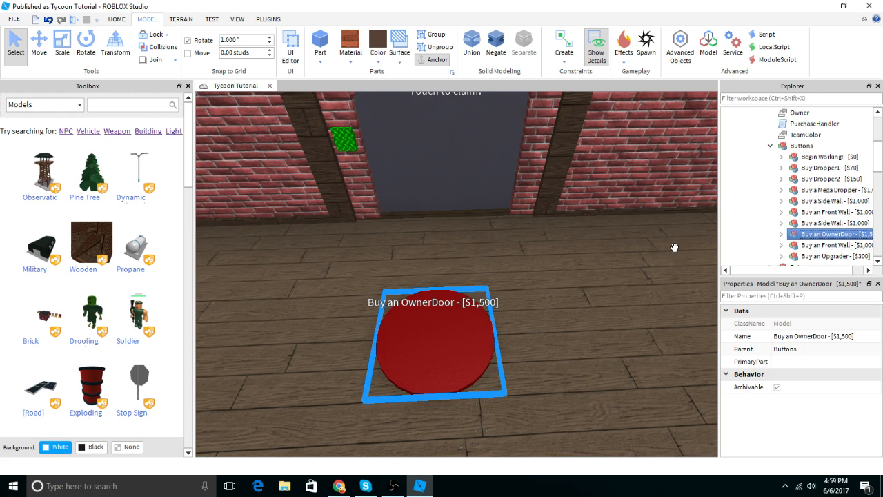
right_drag(675, 245, 674, 246)
right_drag(483, 189, 496, 316)
key(ctrl+d)
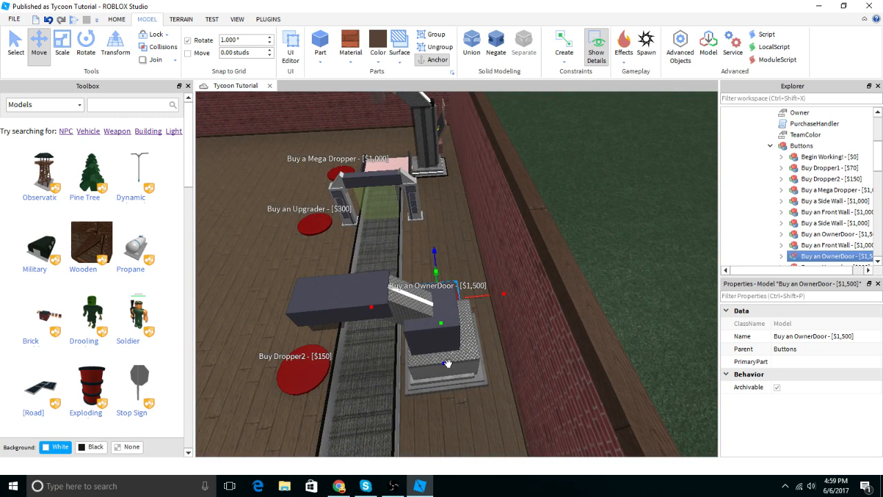
Step: Move the copied OwnerDoor button onto the floor in front of the back wall's doorway
right_drag(445, 394, 566, 287)
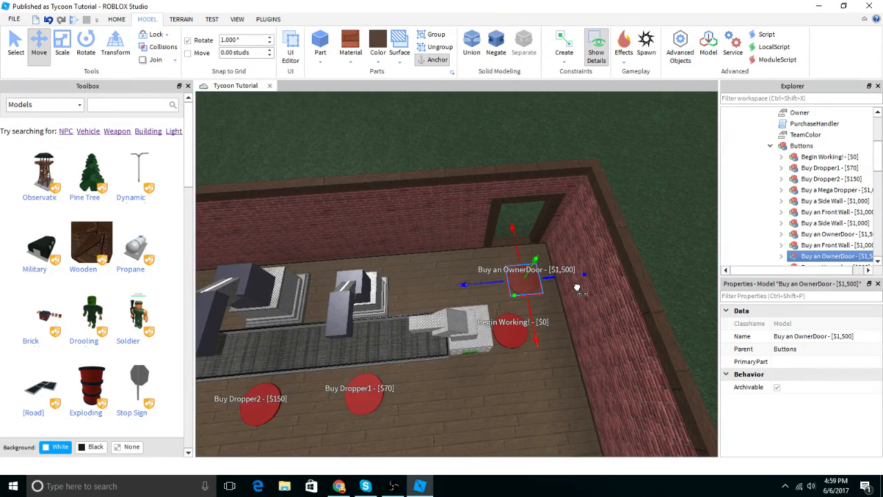
scroll(505, 288, up, 5)
scroll(511, 274, down, 5)
right_drag(510, 274, 515, 270)
right_drag(575, 265, 574, 265)
right_drag(358, 245, 379, 241)
key(w)
drag(437, 324, 567, 242)
drag(508, 243, 500, 211)
Step: Rename the copied button 'Buy the Back Wall - [$1,000]' and set its Object value to BackWall
click(818, 337)
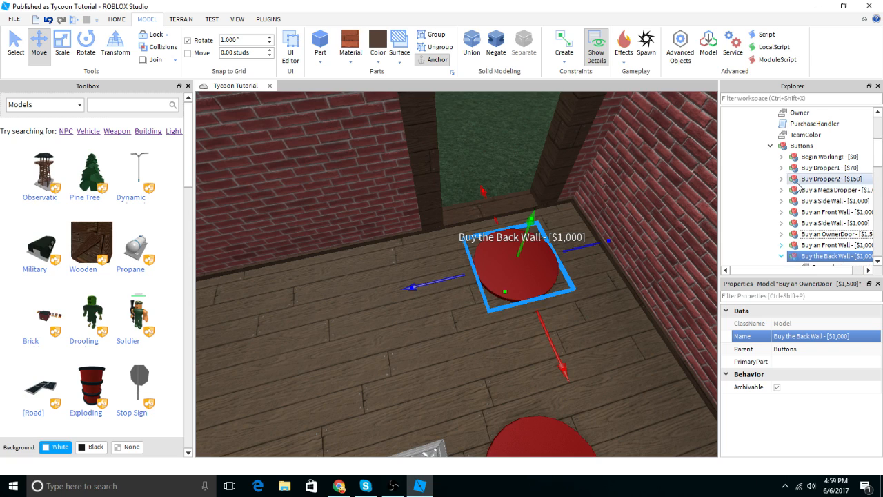
scroll(800, 188, down, 2)
click(832, 202)
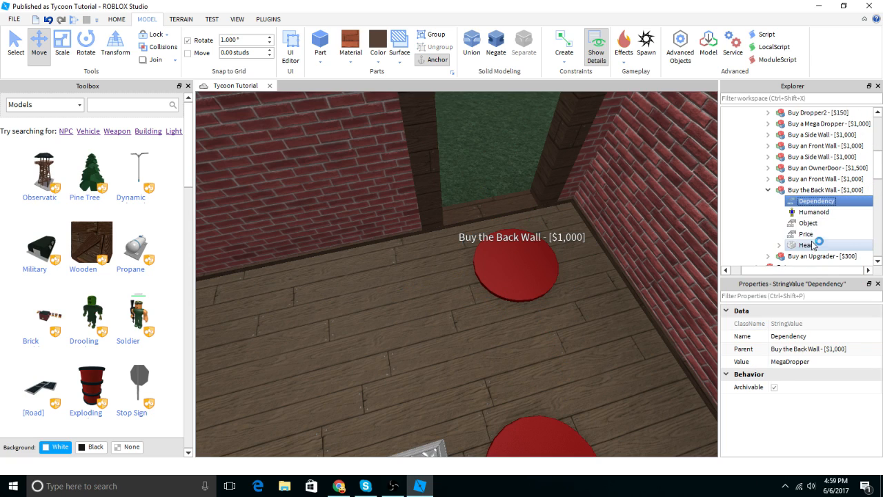
click(816, 227)
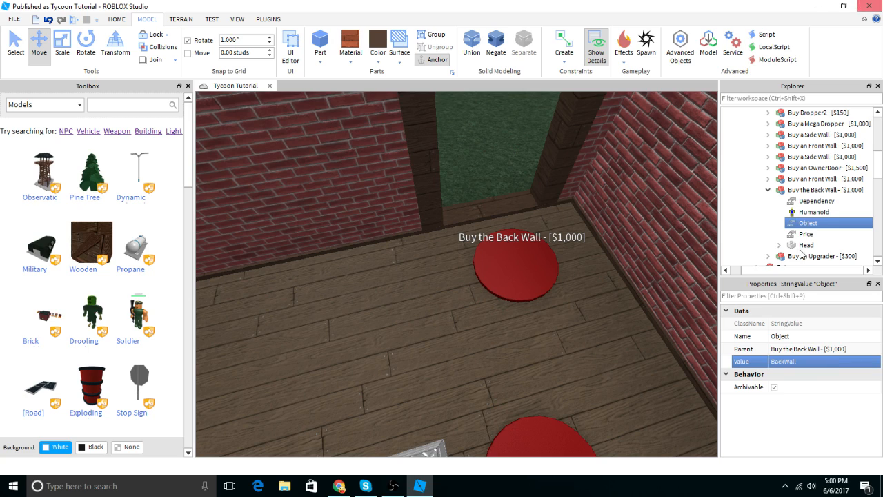
Step: Collapse SideWall1 in Purchases and set the Price value of the Back Wall button to 1000
scroll(802, 221, down, 3)
scroll(804, 196, down, 1)
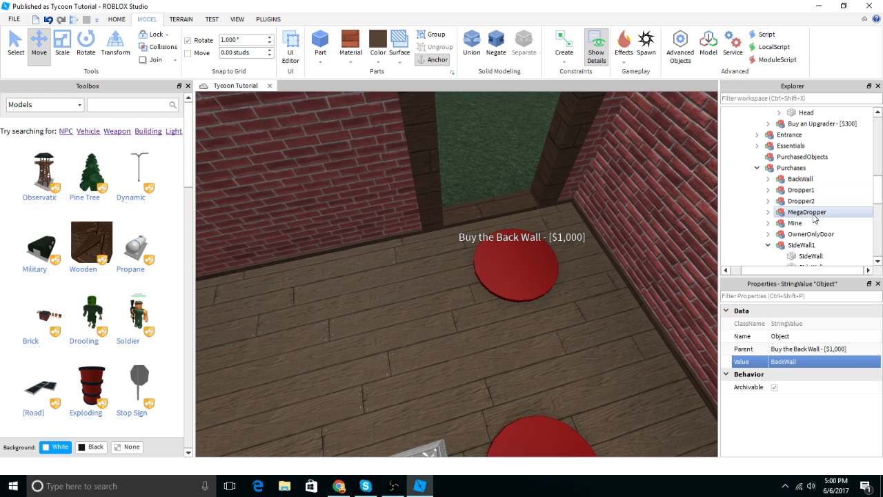
scroll(819, 235, down, 1)
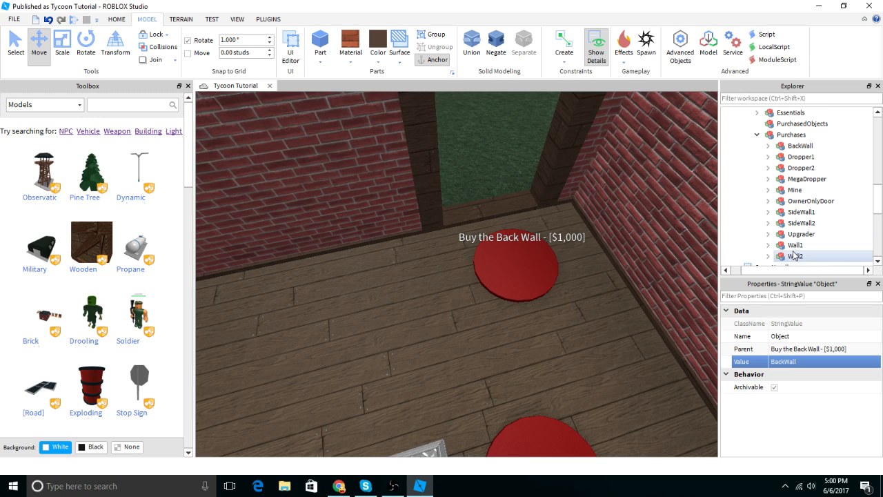
scroll(815, 225, down, 1)
scroll(816, 229, up, 1)
scroll(821, 166, up, 3)
click(808, 168)
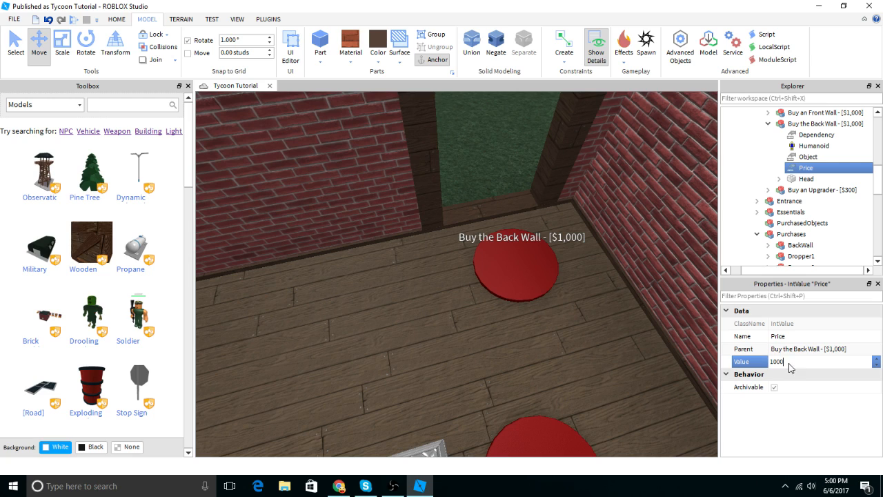
Step: Deselect the Price value and collapse the Back Wall button, the Purchases group and the Buttons group in the model tree
right_drag(596, 256, 595, 256)
key(s)
click(513, 140)
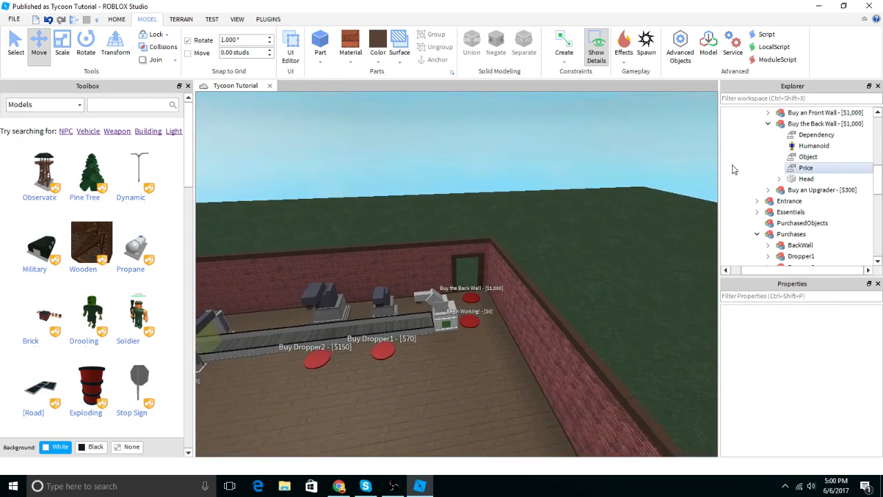
click(768, 124)
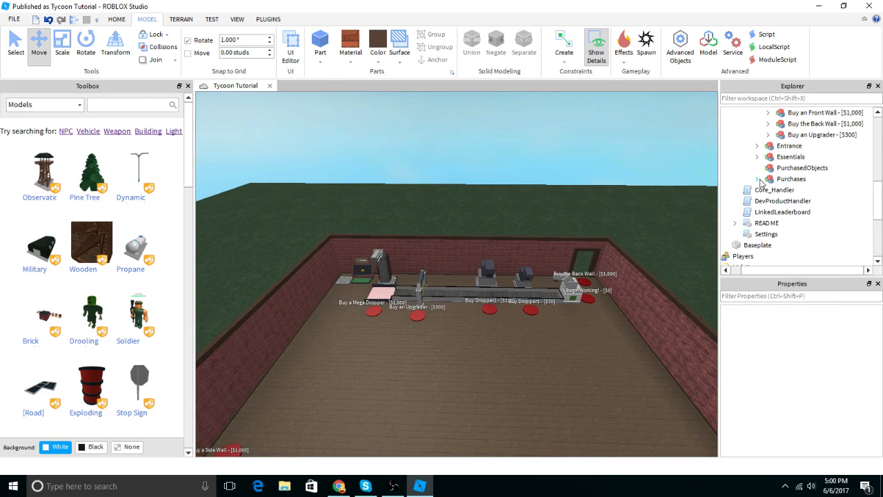
scroll(772, 167, up, 4)
click(758, 147)
Step: Examine the walled tycoon from several sides, including its walls, doorway, droppers and purchase buttons
key(w)
right_drag(593, 134, 593, 134)
key(w)
right_drag(568, 164, 568, 164)
key(w)
key(s)
right_drag(564, 128, 563, 128)
key(w)
key(w)
key(s)
right_drag(437, 270, 440, 192)
key(w)
key(s)
key(w)
key(s)
key(s)
key(w)
Step: Start a play test and walk the character across the grass to the tycoon's 'Touch to claim!' door
click(73, 20)
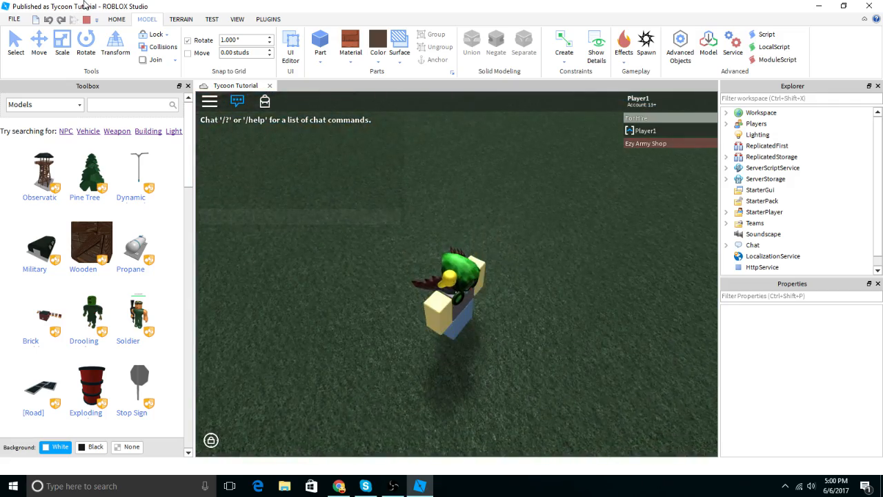
key(w)
right_drag(465, 238, 466, 233)
scroll(464, 231, up, 3)
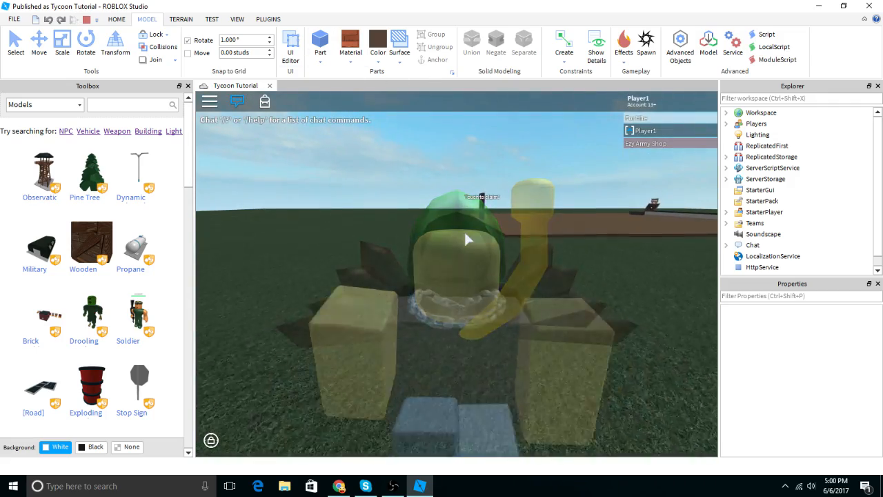
scroll(457, 271, down, 3)
right_drag(457, 272, 457, 272)
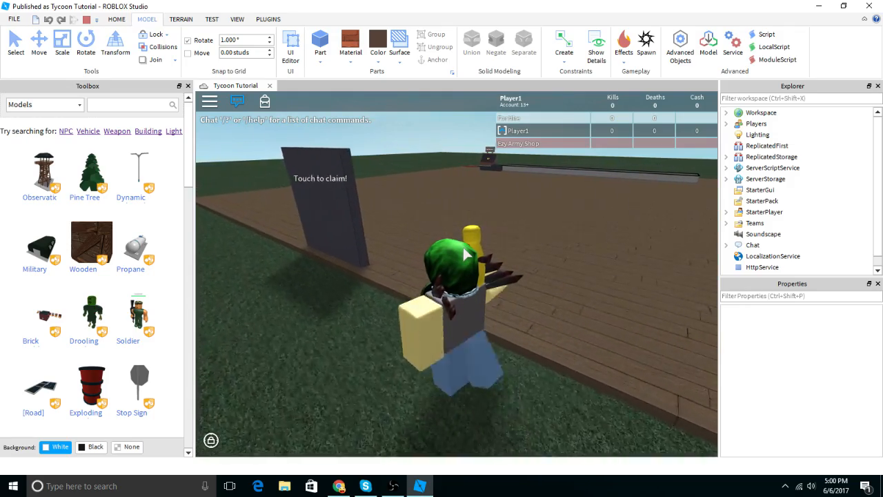
Step: Claim the tycoon through its entrance door and step on the 'Begin Working! - [$0]' button
key(s)
right_drag(471, 250, 488, 241)
key(d)
key(w)
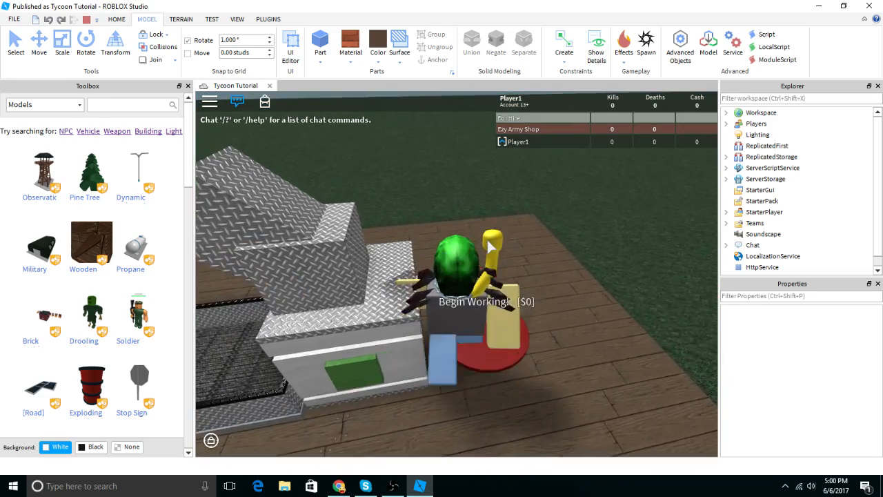
key(s)
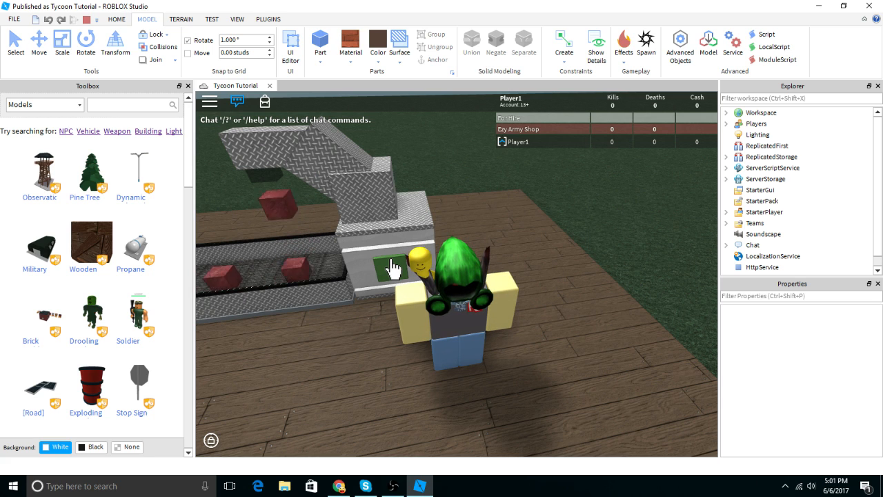
Step: Cross the floor to collect the tycoon's cash and head back towards the Dropper1 button
key(s)
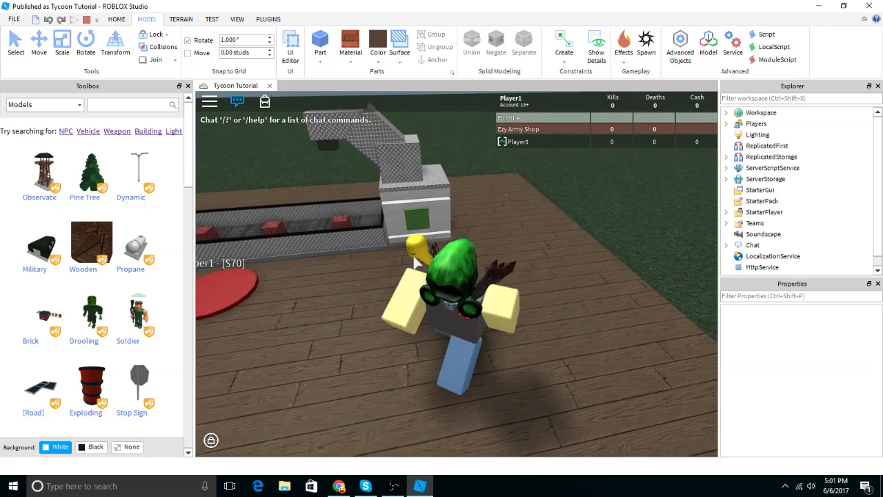
right_drag(391, 259, 412, 254)
key(w)
key(d)
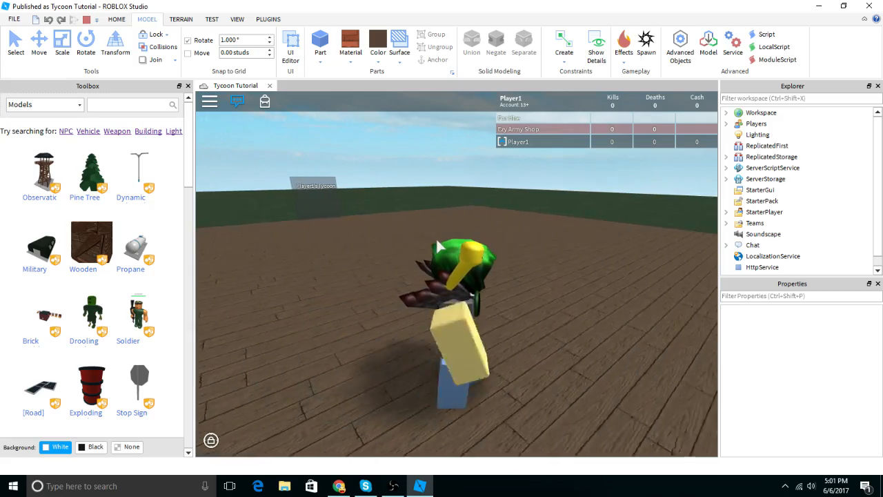
key(w)
right_drag(620, 258, 620, 259)
key(w)
key(w)
key(w)
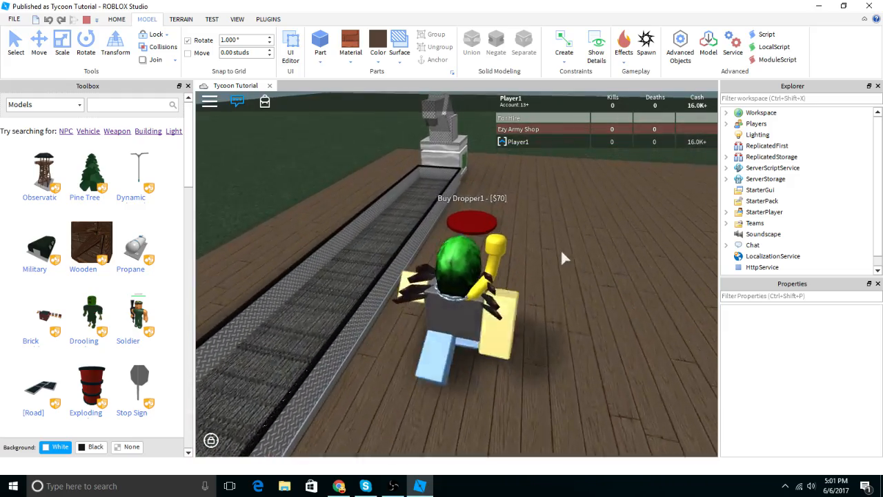
Step: Buy Dropper1, Dropper2, the Upgrader and the Mega Dropper by walking over their buttons along the conveyor
right_drag(551, 246, 512, 236)
key(w)
key(w)
key(w)
scroll(512, 236, down, 5)
key(w)
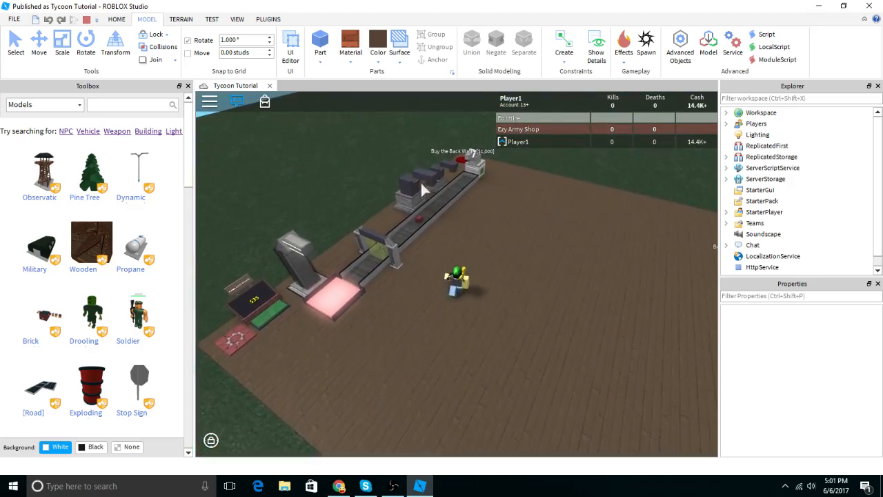
Step: Buy the Back Wall by walking over its $1,000 button behind the conveyor
scroll(438, 181, up, 8)
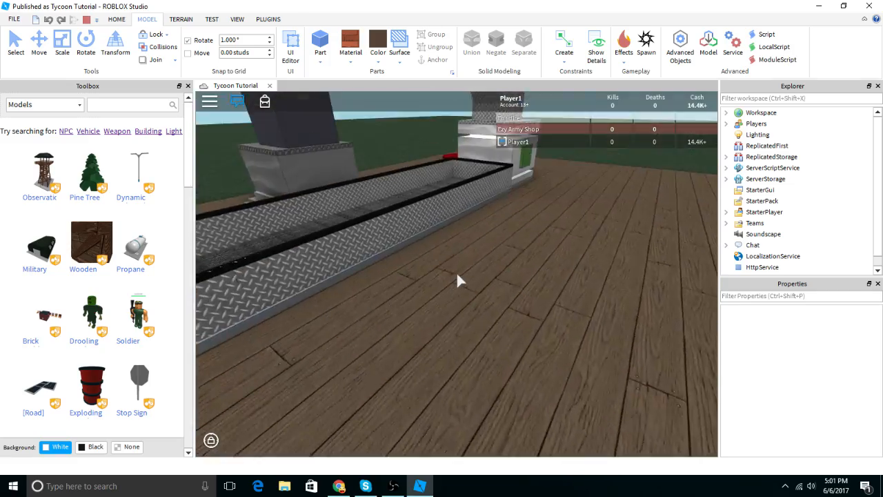
key(w)
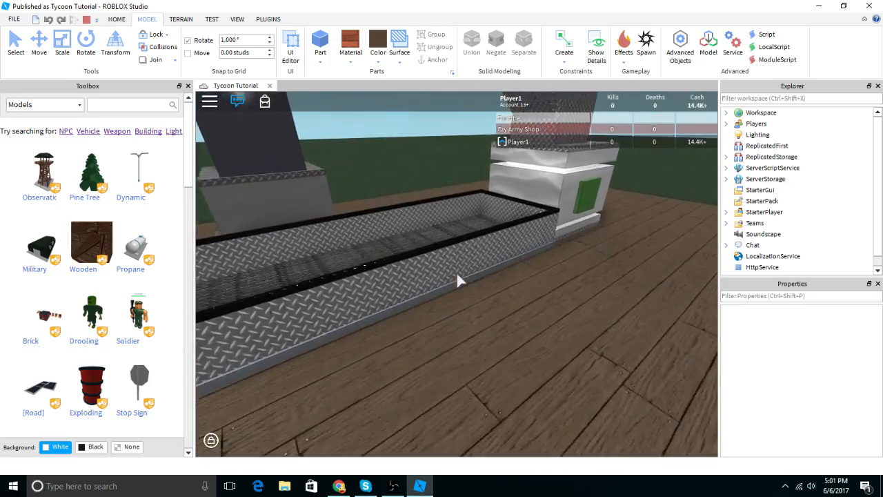
key(s)
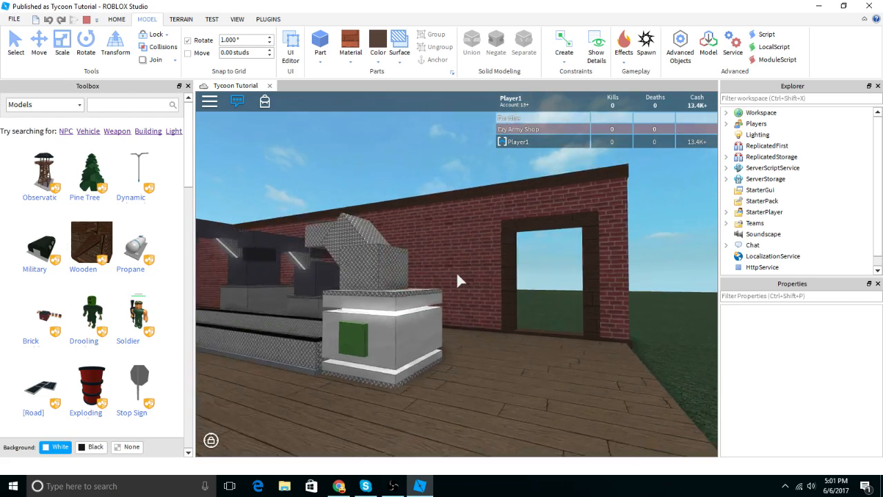
Step: Walk across to the tycoon's entrance and buy the OwnerDoor from its $1,500 button
scroll(457, 280, down, 8)
right_drag(457, 282, 469, 271)
key(w)
scroll(471, 279, up, 2)
key(a)
key(w)
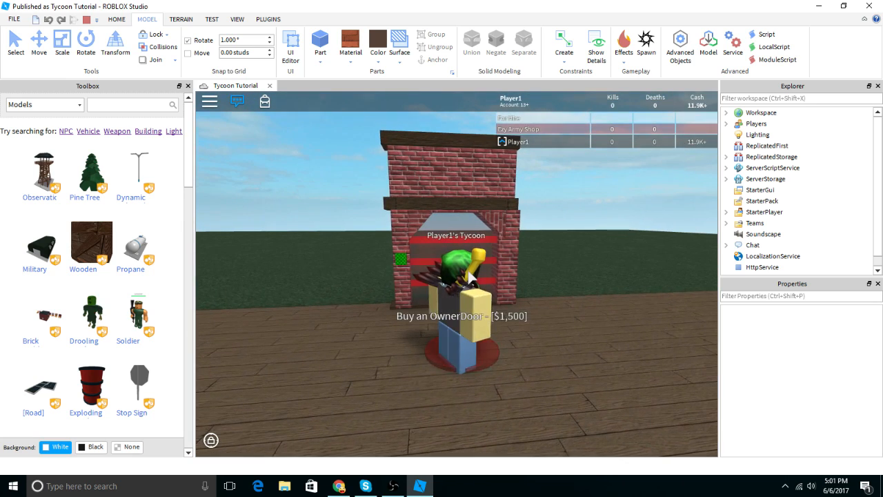
Step: Inspect the purchased owner door's brick arch, wooden beams and red lasers from close up
key(d)
scroll(505, 276, up, 5)
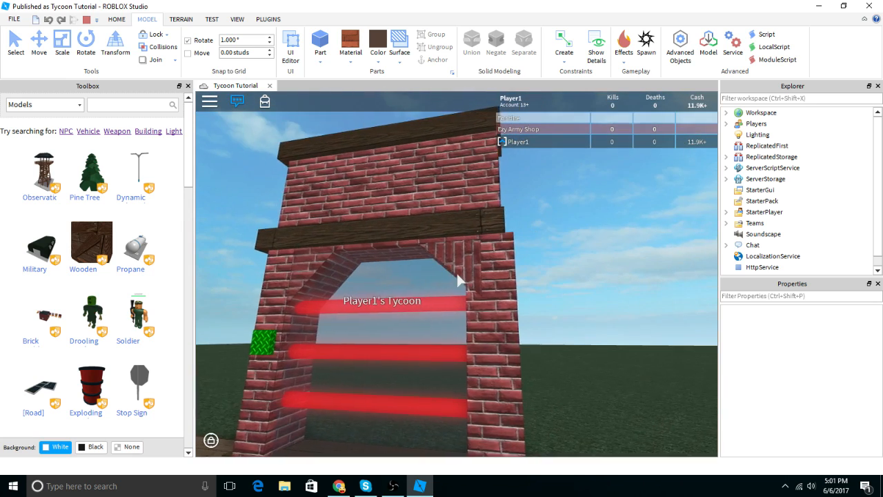
key(a)
key(d)
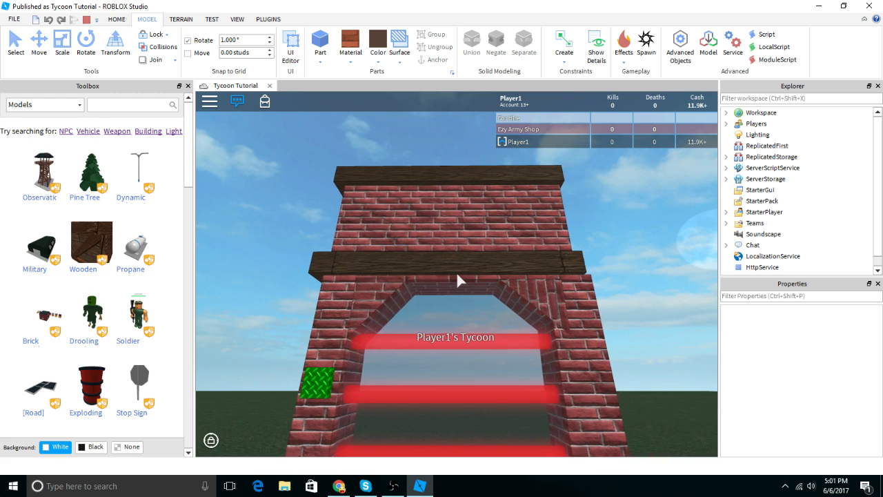
key(a)
key(d)
key(w)
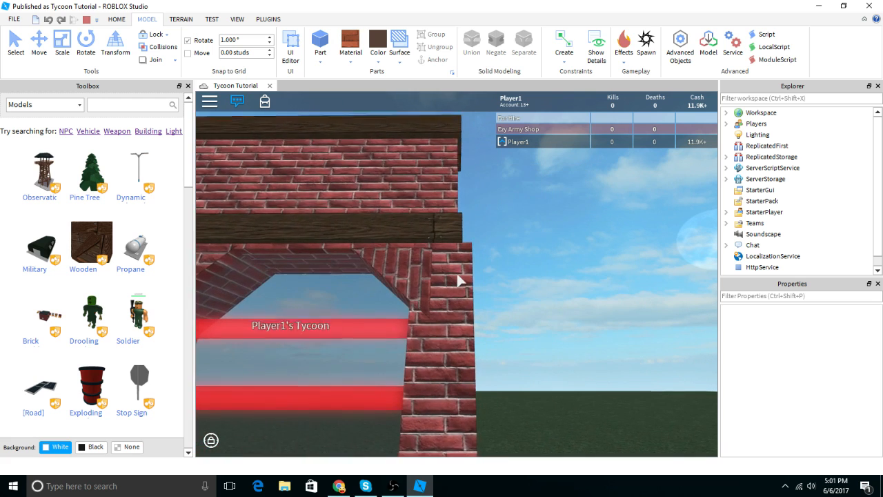
key(a)
key(d)
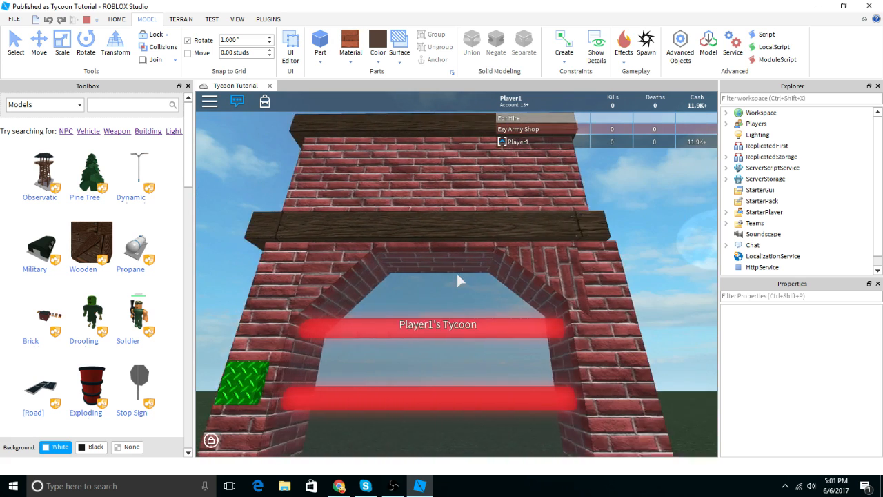
key(a)
scroll(457, 274, down, 4)
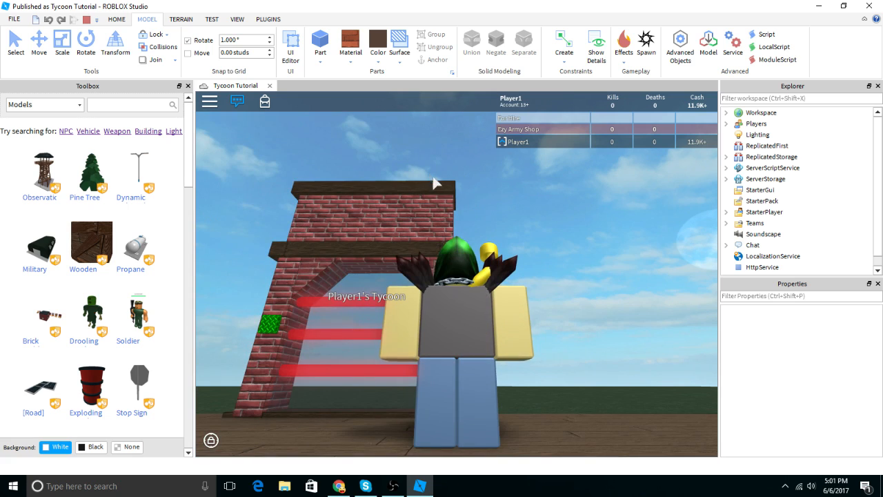
key(w)
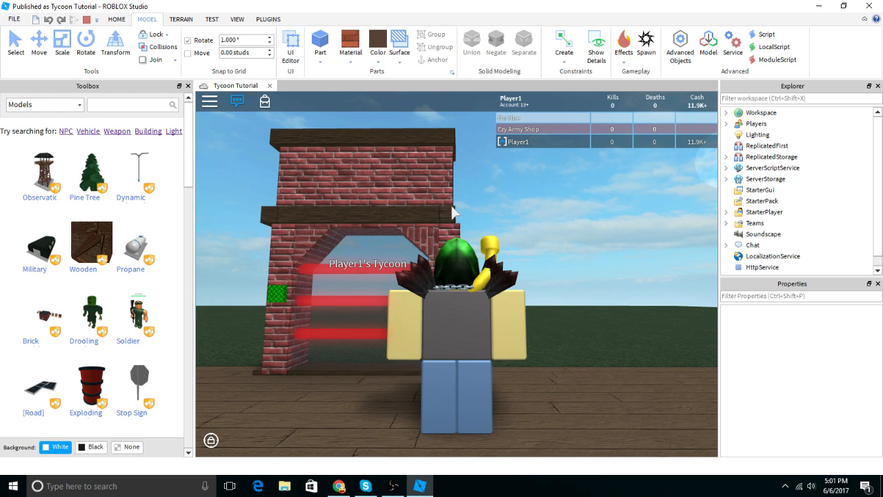
Step: Buy the Front Wall by walking over its $1,000 button beside the owner door
right_drag(456, 226, 460, 238)
scroll(461, 238, down, 3)
key(d)
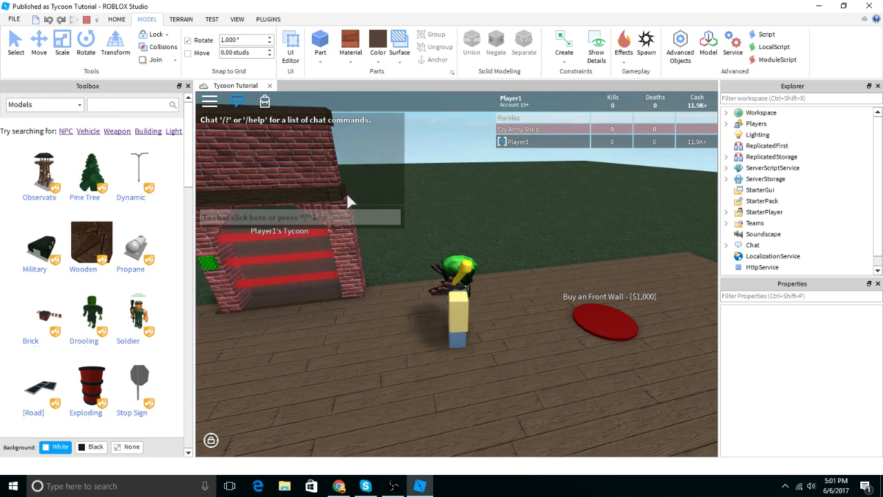
key(d)
right_drag(536, 174, 548, 173)
key(d)
key(s)
Step: Buy the first Side Wall by walking over the nearer $1,000 Side Wall button
key(a)
key(d)
key(a)
key(a)
key(s)
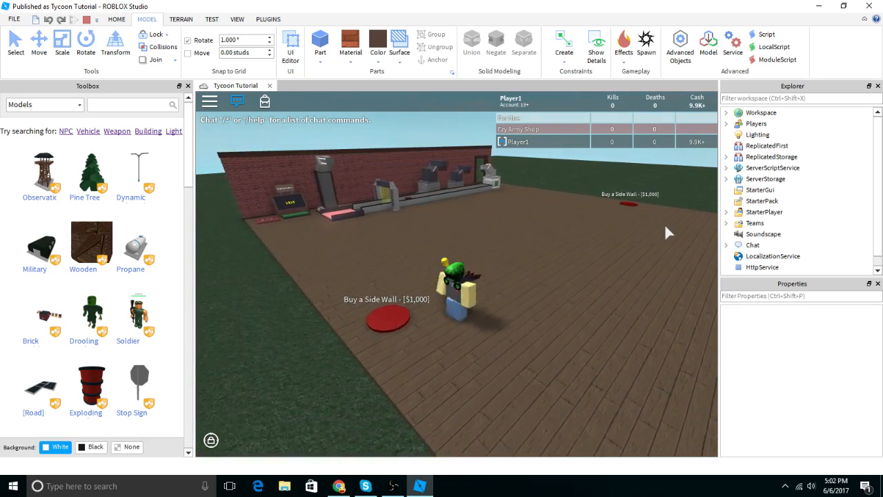
right_drag(664, 226, 665, 226)
key(w)
scroll(664, 226, up, 5)
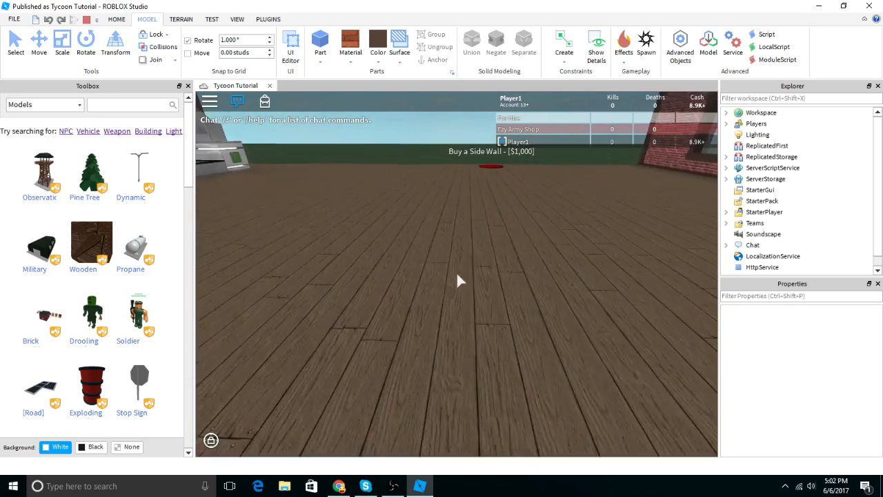
Step: Buy the remaining Side Wall by crossing the floor to its $1,000 button
key(w)
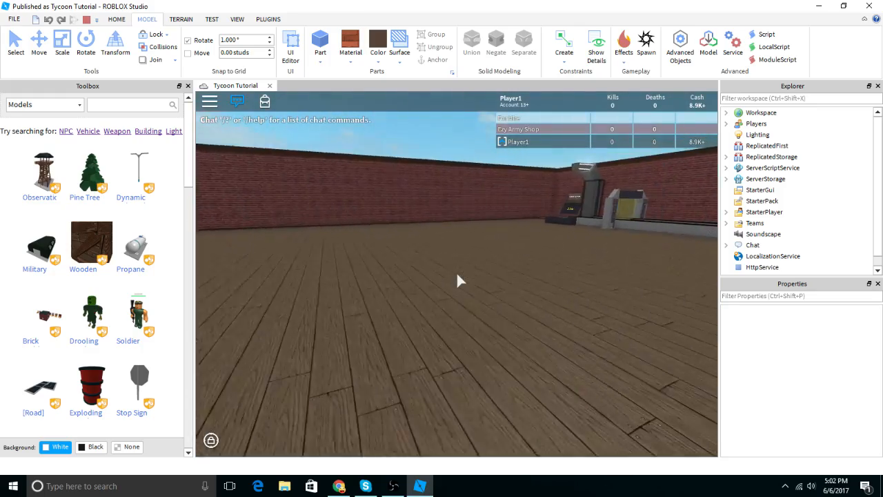
key(w)
scroll(456, 274, down, 2)
scroll(456, 273, down, 4)
key(w)
right_drag(484, 256, 507, 171)
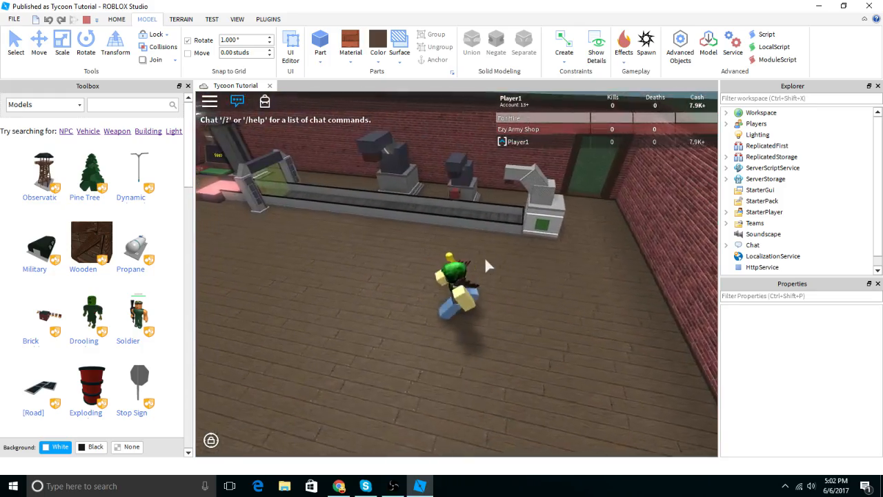
Step: Look over the conveyor, droppers, upgrader and cash collector inside the fully walled tycoon
key(a)
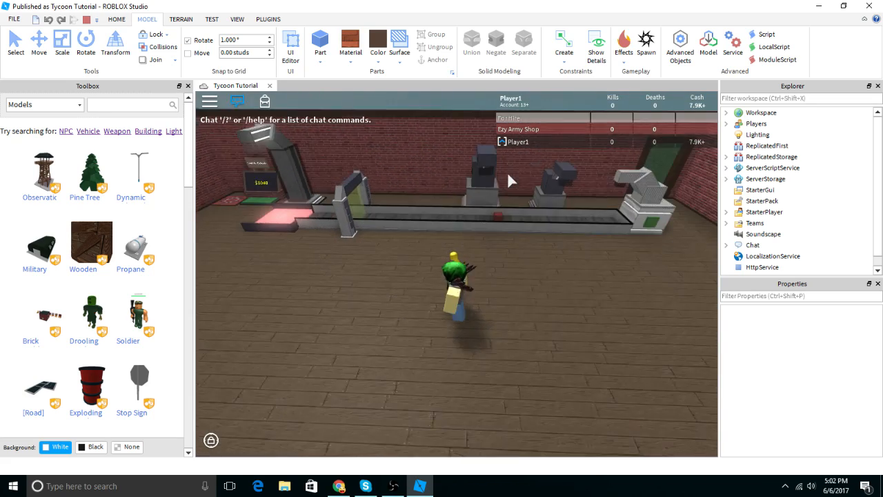
key(s)
key(a)
right_drag(572, 170, 573, 174)
key(a)
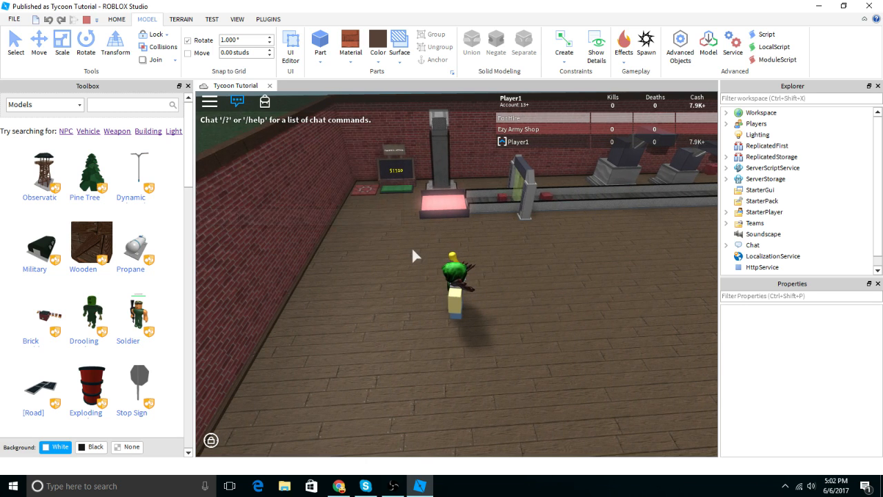
key(d)
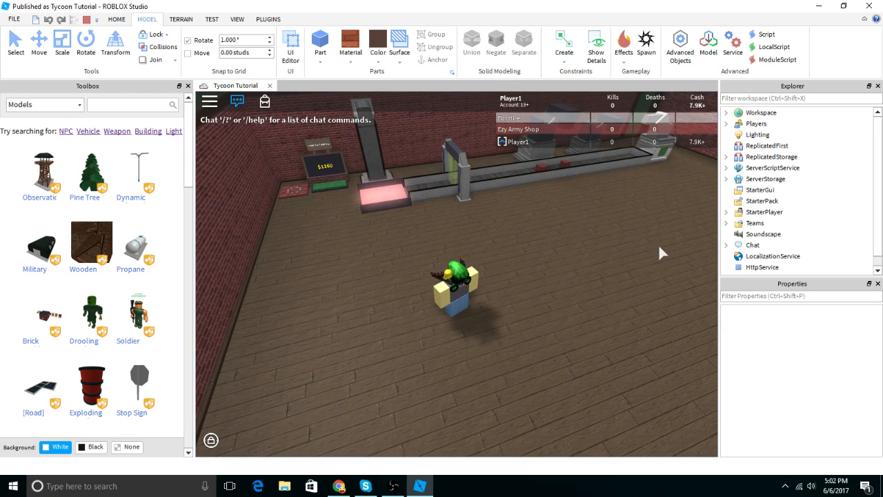
key(d)
Step: Inspect the purchased side wall and the back wall's framed doorway from inside the tycoon
right_drag(611, 212, 426, 246)
key(w)
key(s)
right_drag(477, 233, 477, 228)
scroll(476, 228, up, 5)
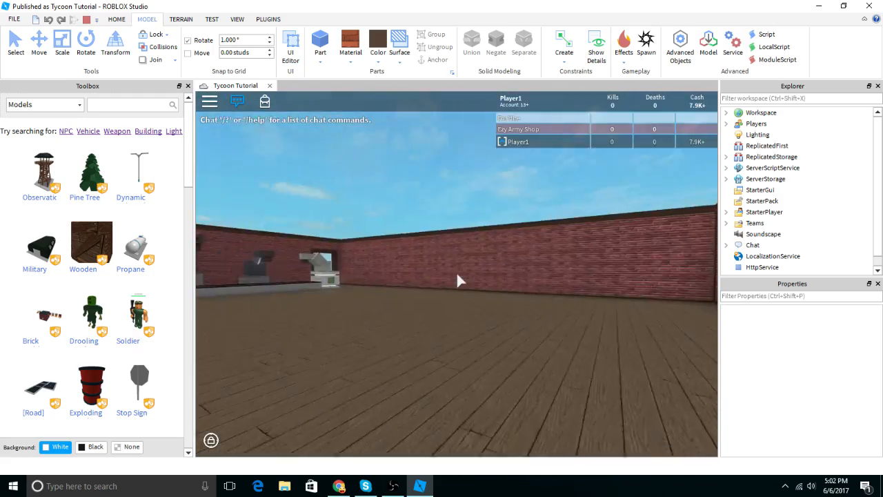
key(w)
key(w)
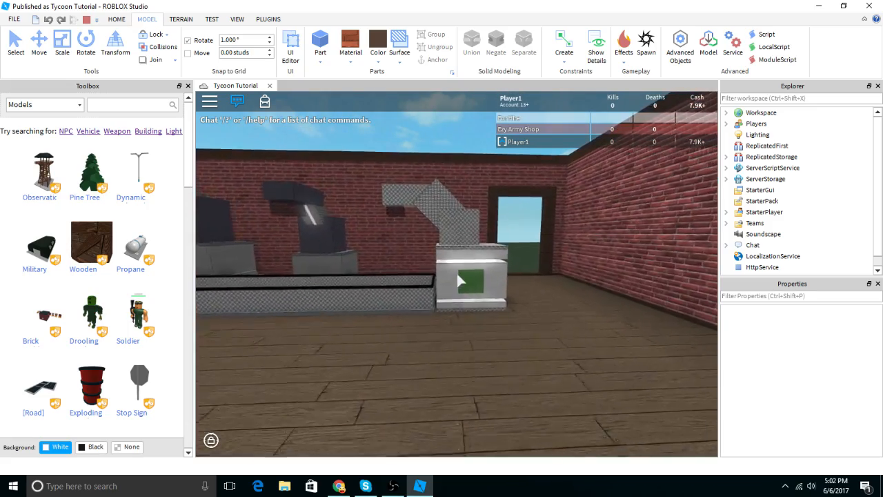
Step: Walk around the interior to inspect the front wall's windows and owner door
scroll(456, 274, down, 4)
right_drag(456, 277, 454, 278)
key(w)
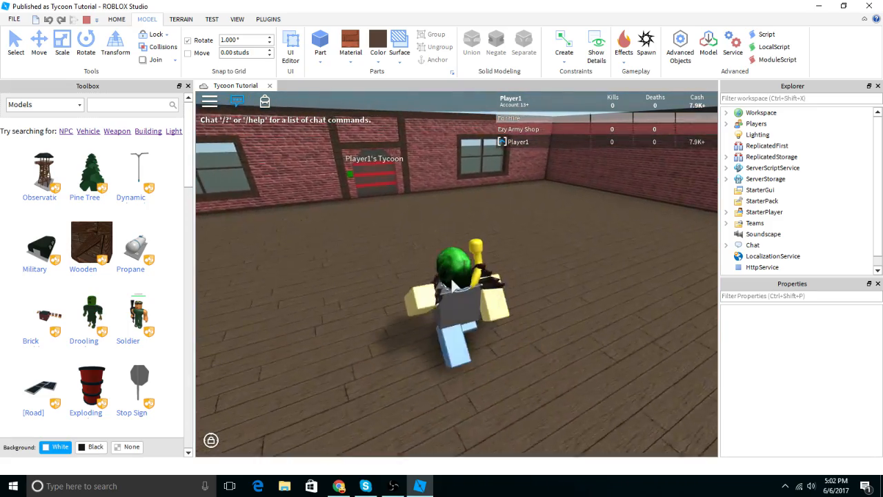
key(d)
right_drag(517, 256, 519, 258)
key(s)
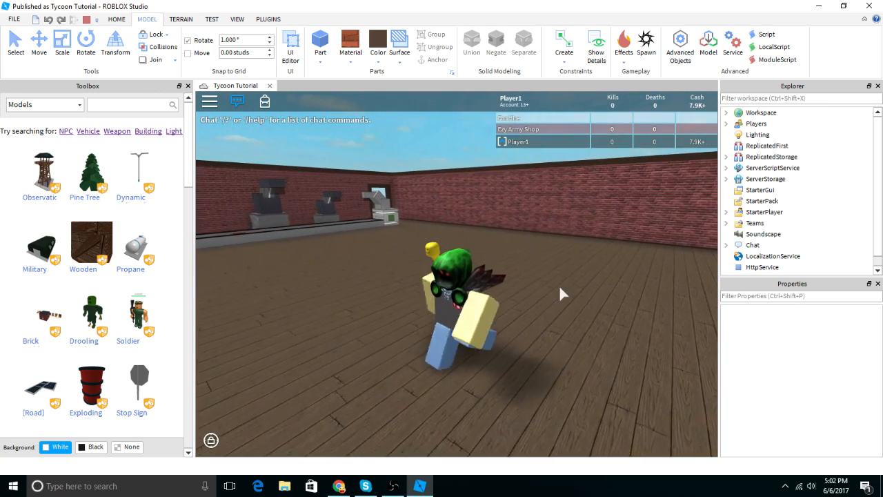
key(s)
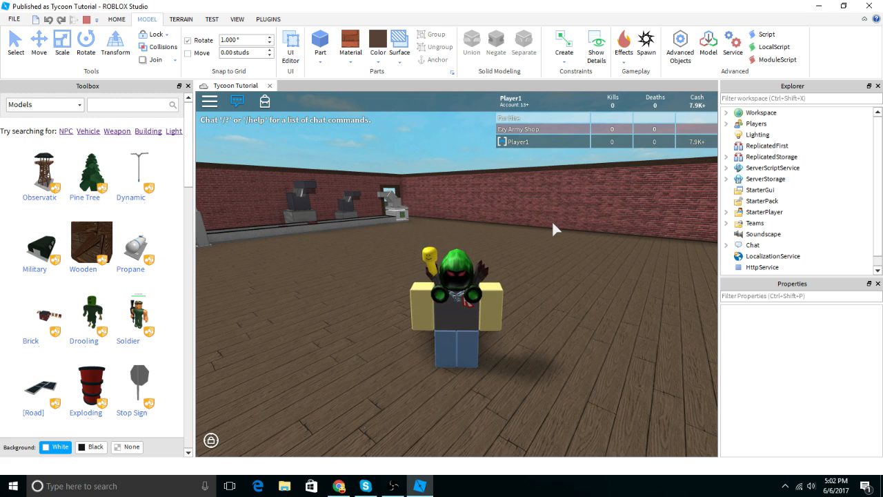
key(w)
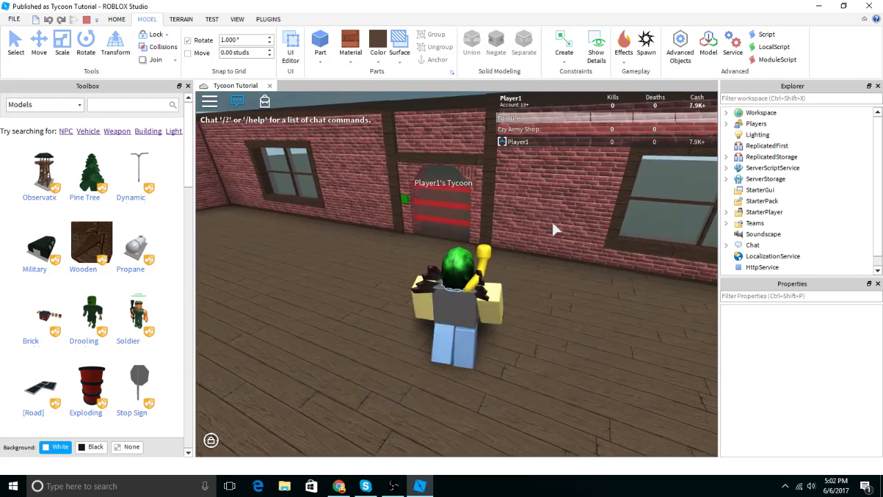
Step: Walk from the front wall across the floor to the dropper at the conveyor's end near the back doorway
right_drag(553, 221, 550, 226)
key(s)
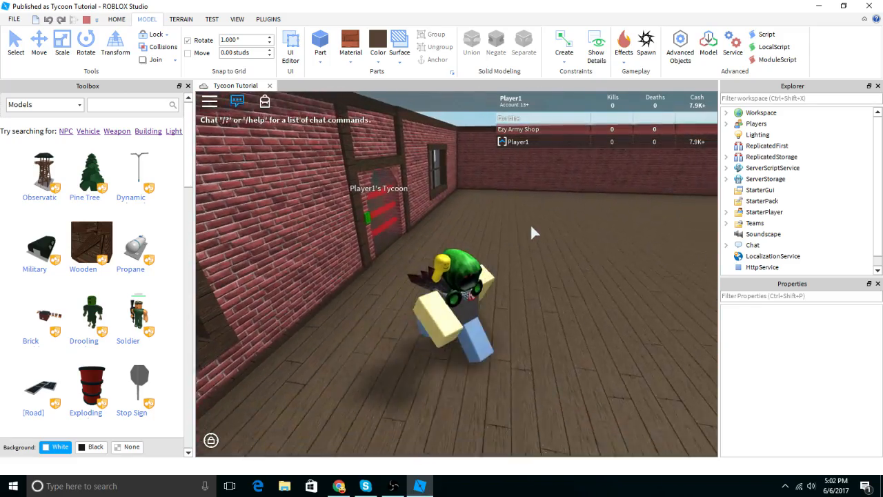
key(w)
right_drag(510, 263, 519, 263)
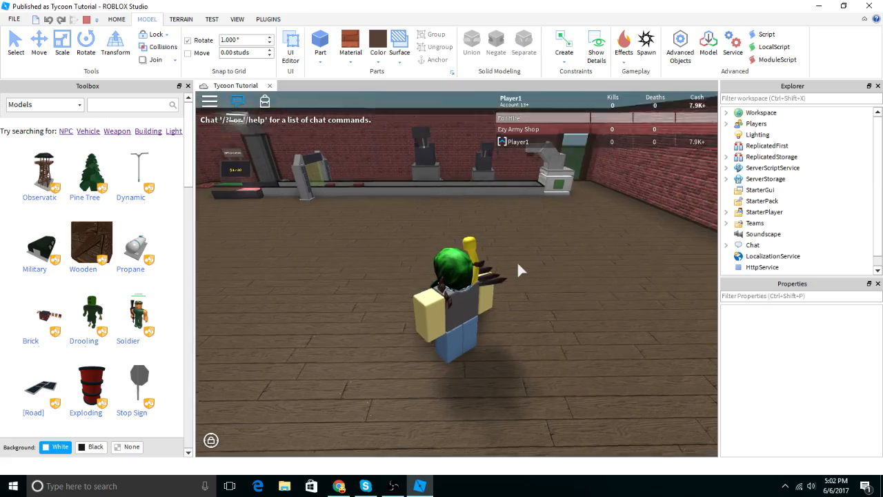
key(w)
scroll(517, 261, up, 2)
scroll(517, 260, down, 2)
scroll(517, 261, up, 5)
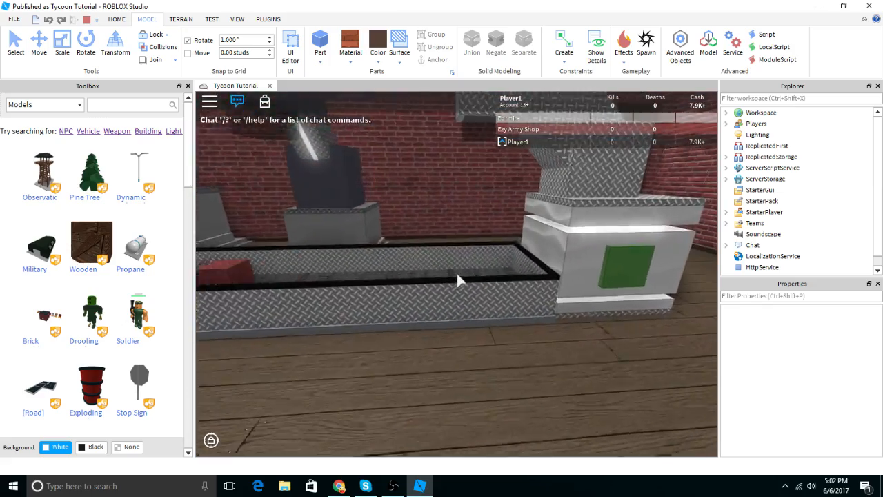
Step: Jump onto the conveyor and follow it past the droppers to the upgrader to inspect the production line
key(w)
key(space)
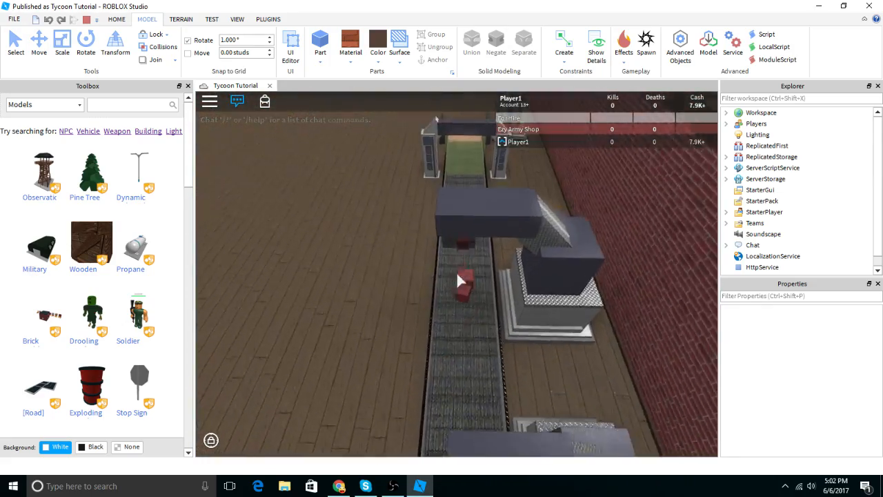
key(w)
key(a)
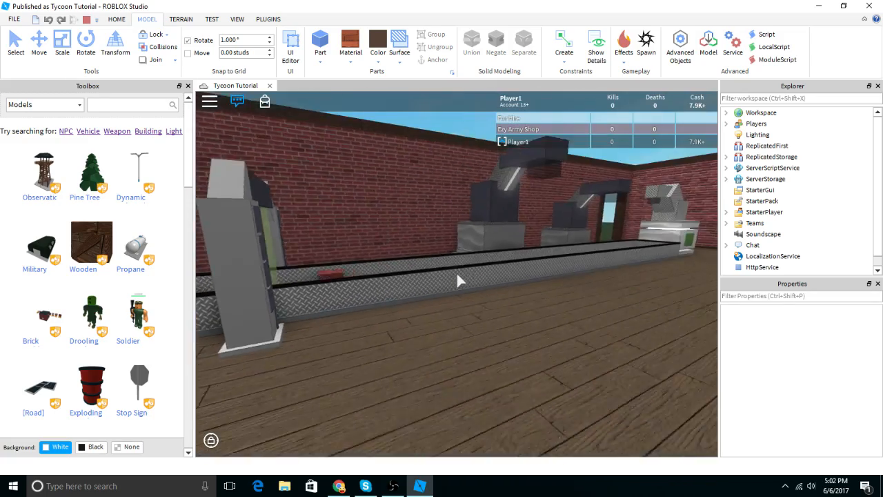
Step: Back away from the conveyor across the floor to view the whole production line and surrounding brick walls
scroll(457, 274, down, 4)
key(s)
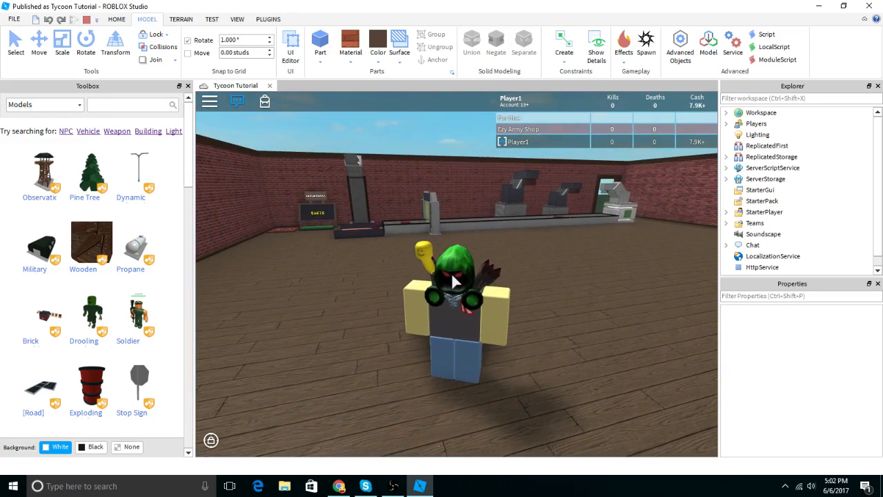
scroll(453, 276, down, 2)
right_drag(452, 274, 394, 277)
key(w)
key(a)
key(d)
key(s)
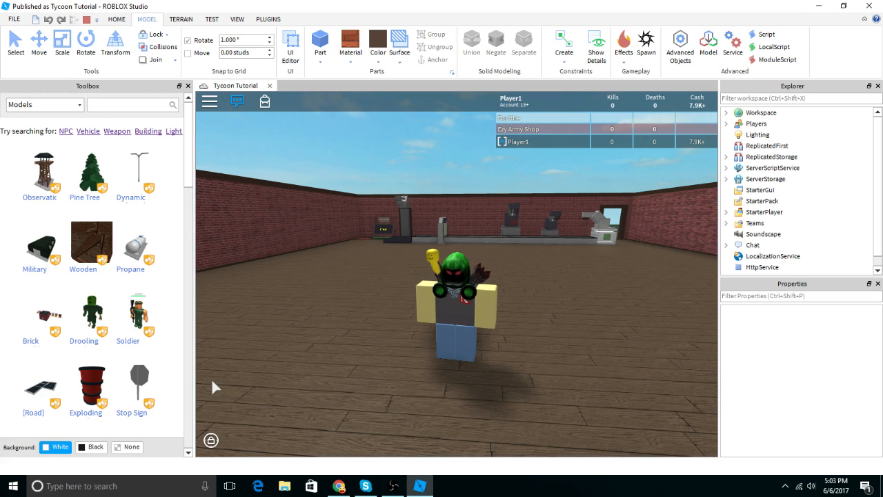
right_drag(408, 387, 408, 387)
scroll(408, 387, up, 1)
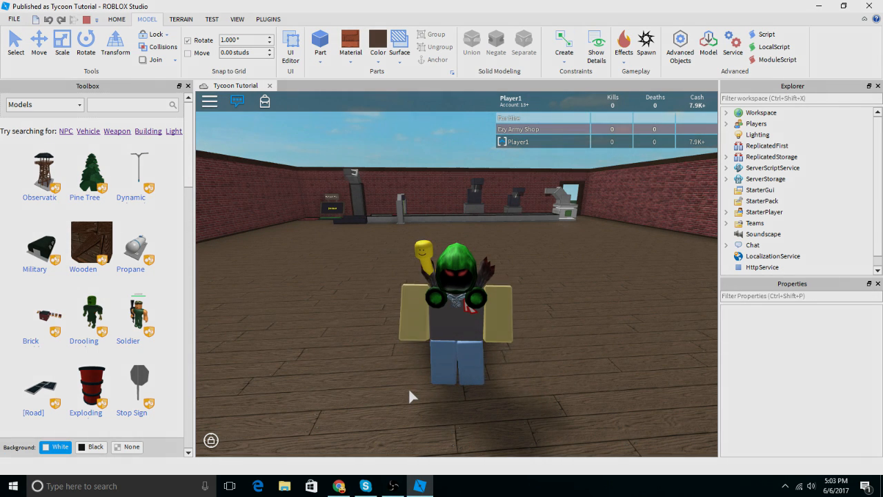
key(a)
key(d)
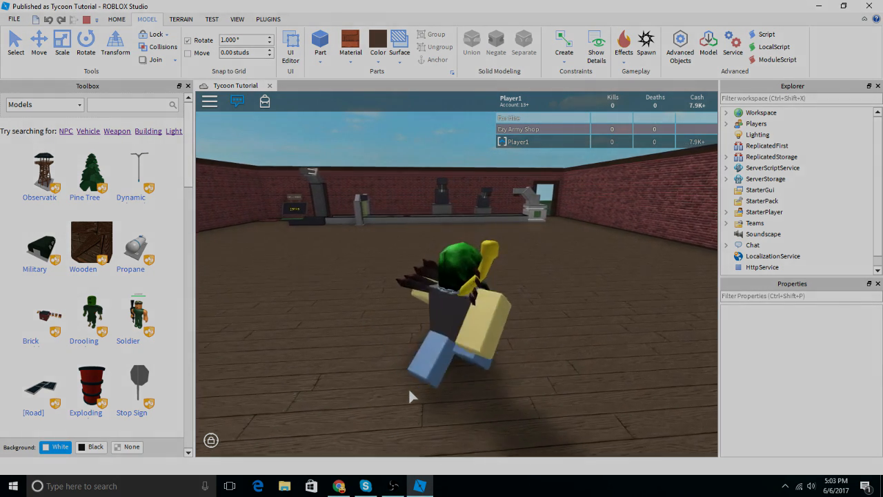
key(w)
key(a)
key(w)
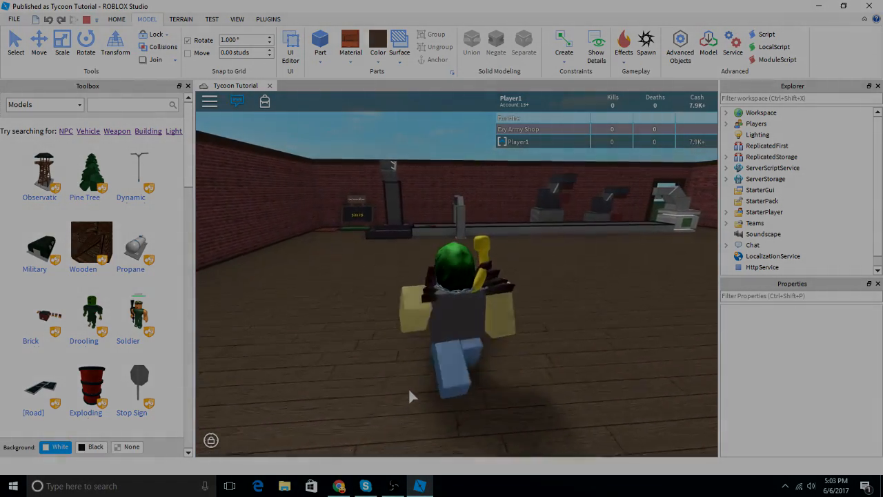
key(d)
key(s)
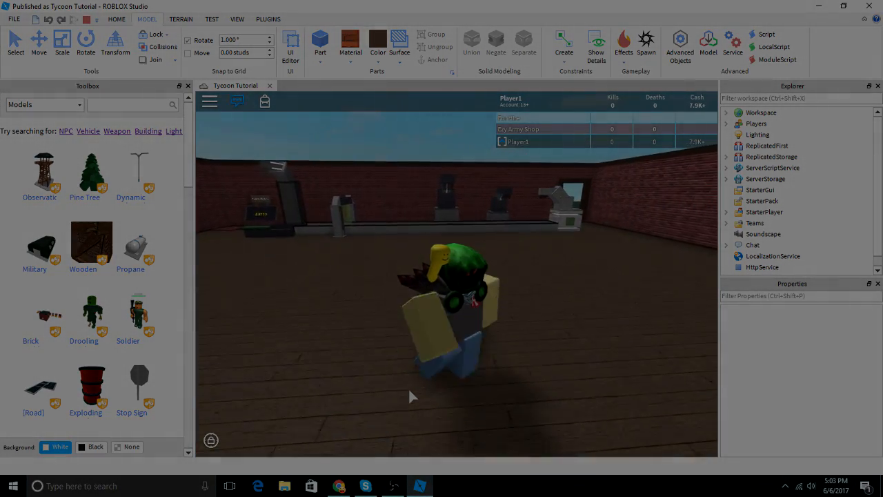
key(s)
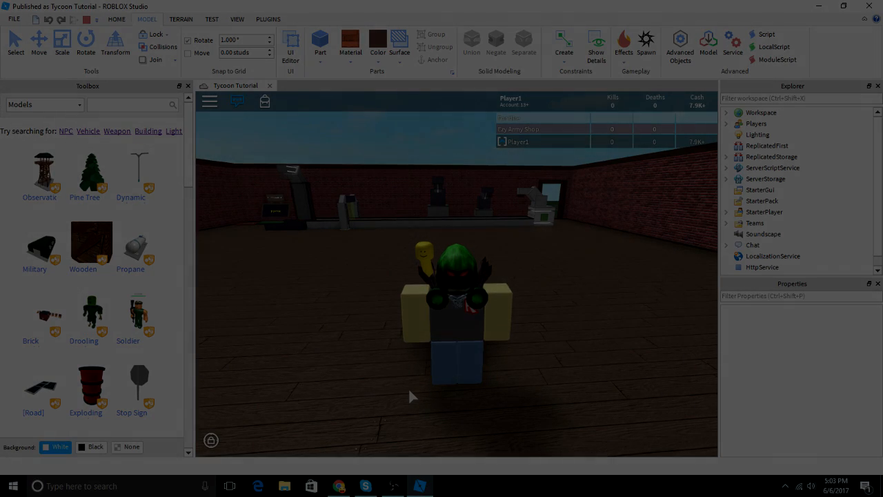